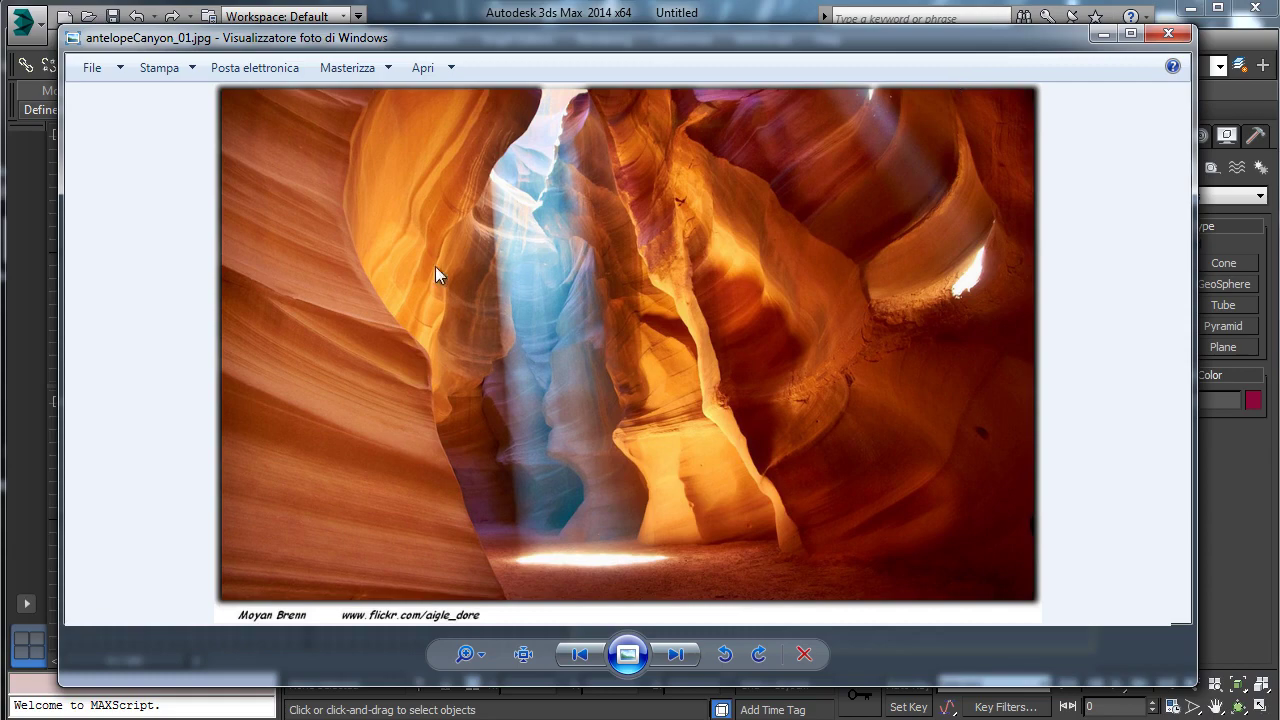
- Look through the cave reference photos, examining the rock shapes, openings and how light enters the caves
click(675, 655)
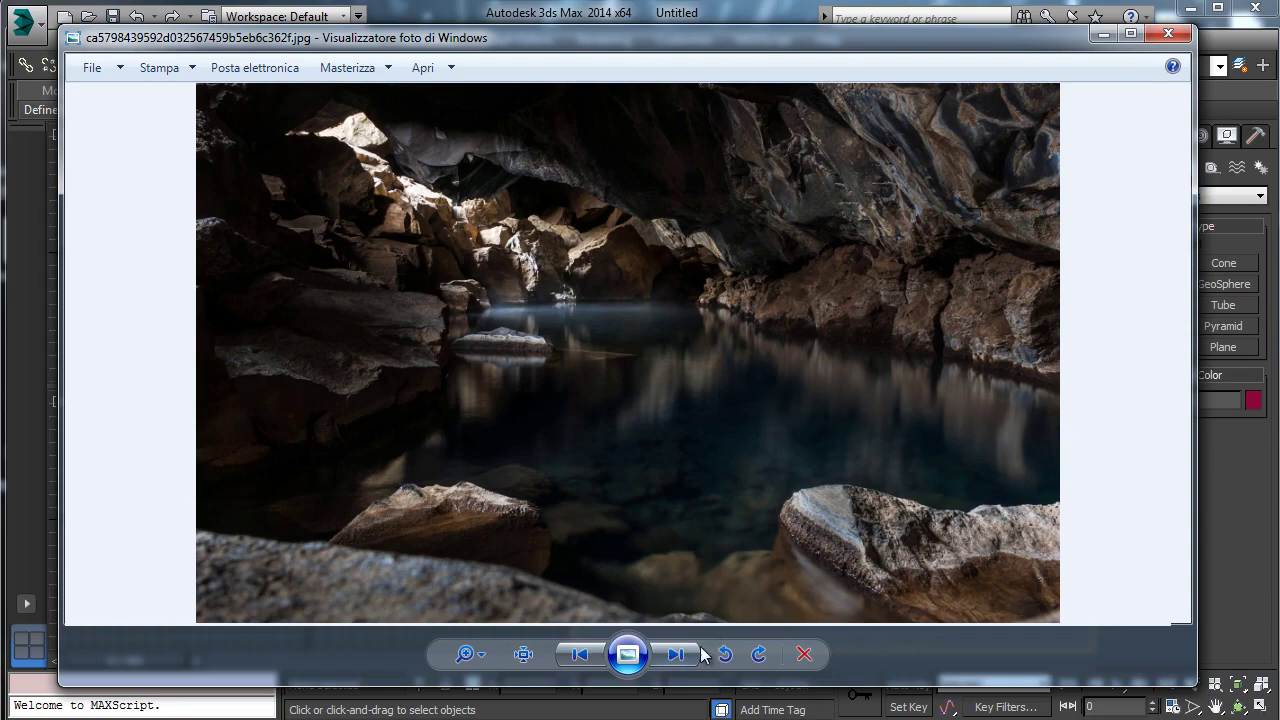
click(676, 654)
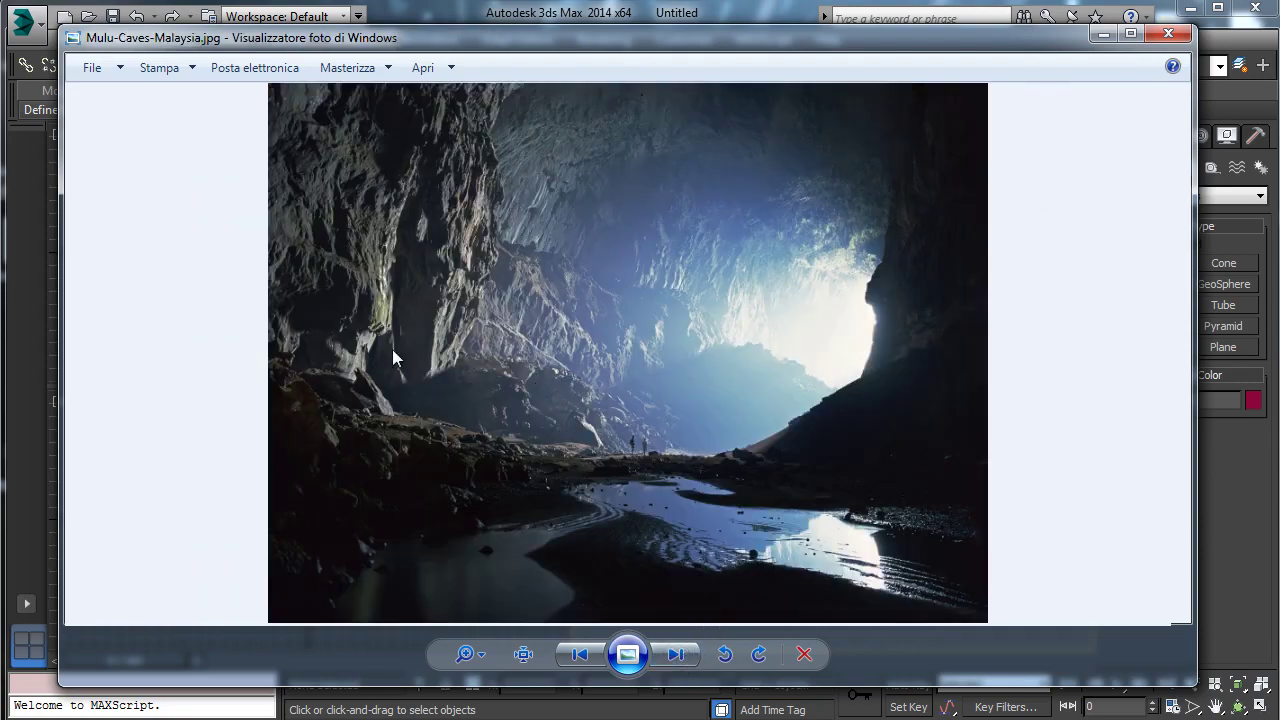
click(676, 654)
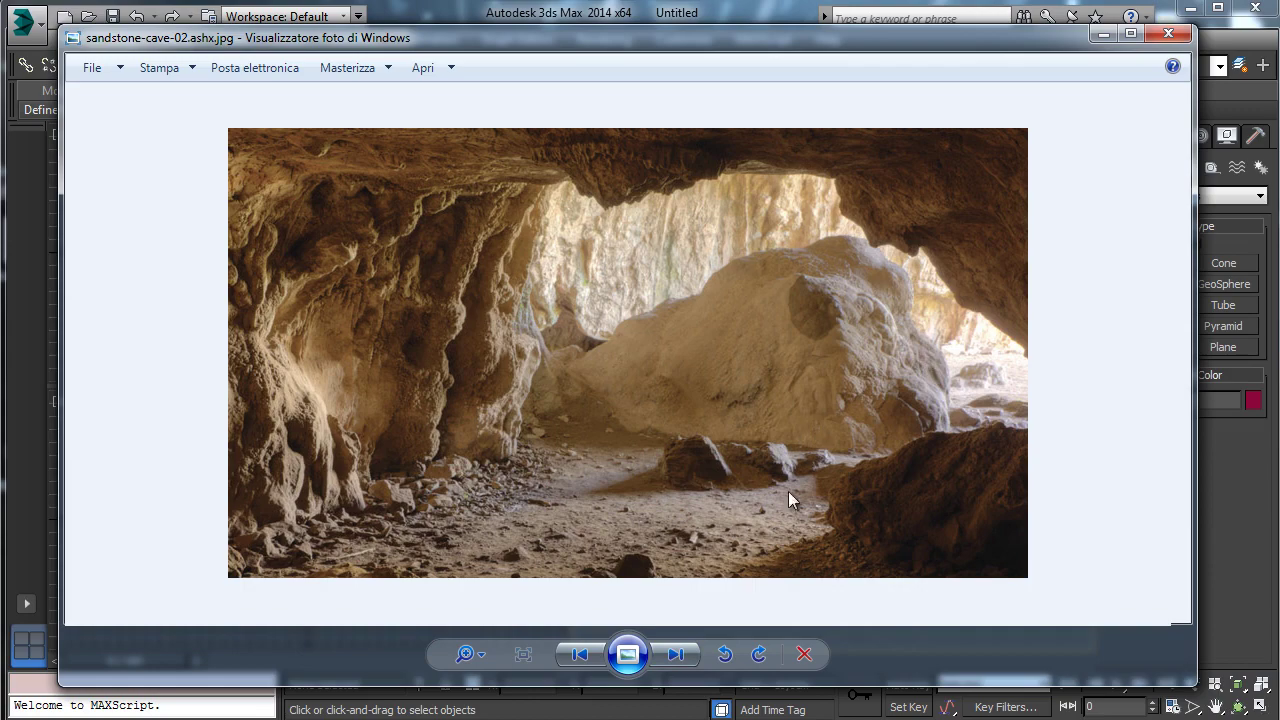
click(676, 654)
click(676, 654)
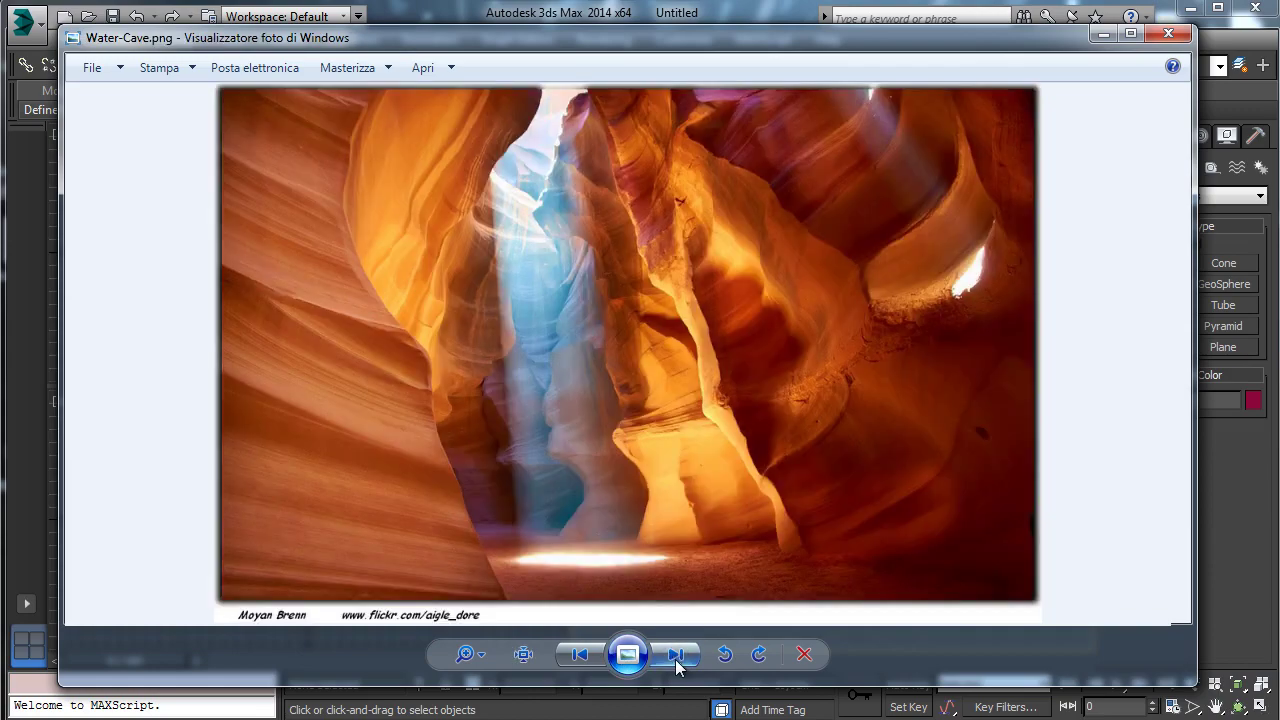
click(590, 653)
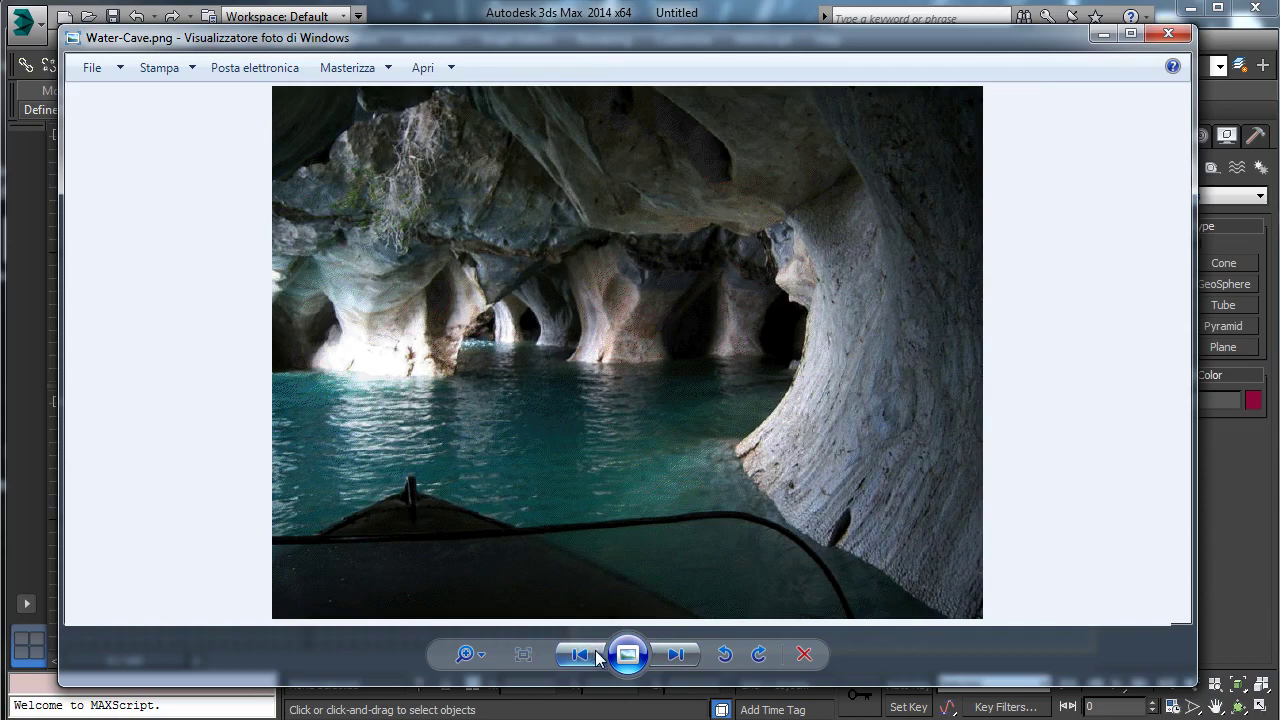
click(597, 656)
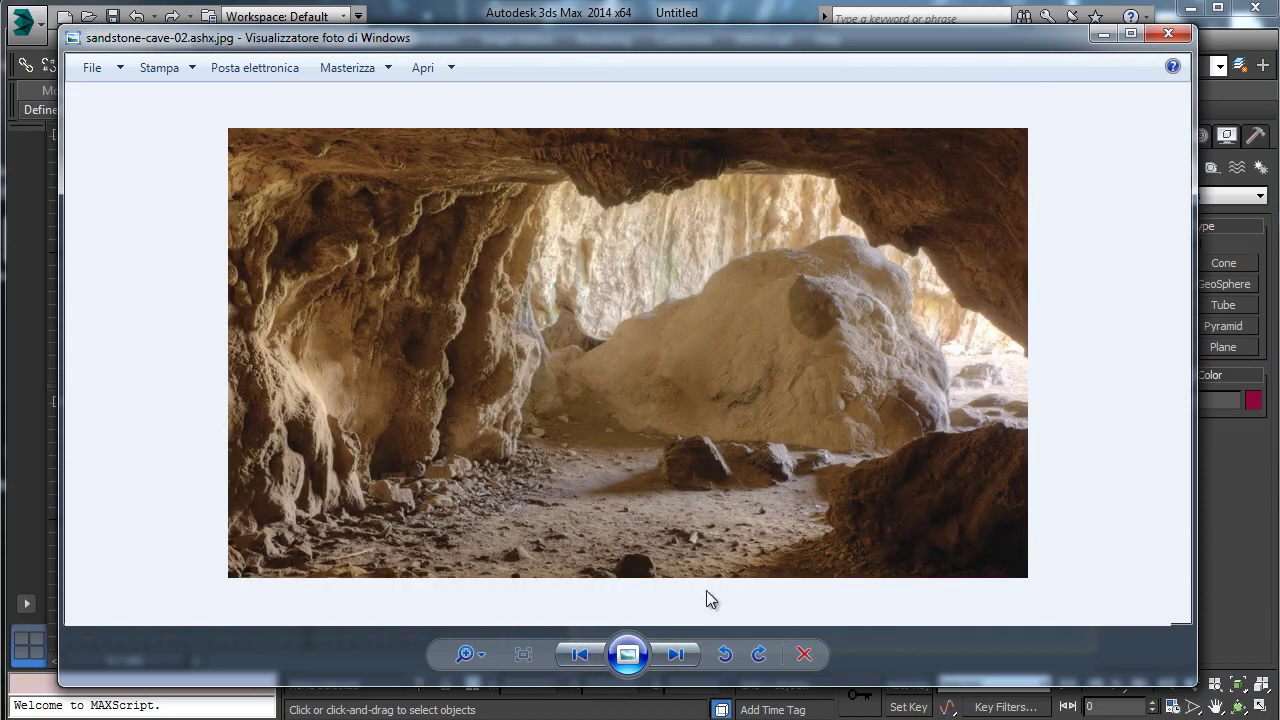
click(580, 654)
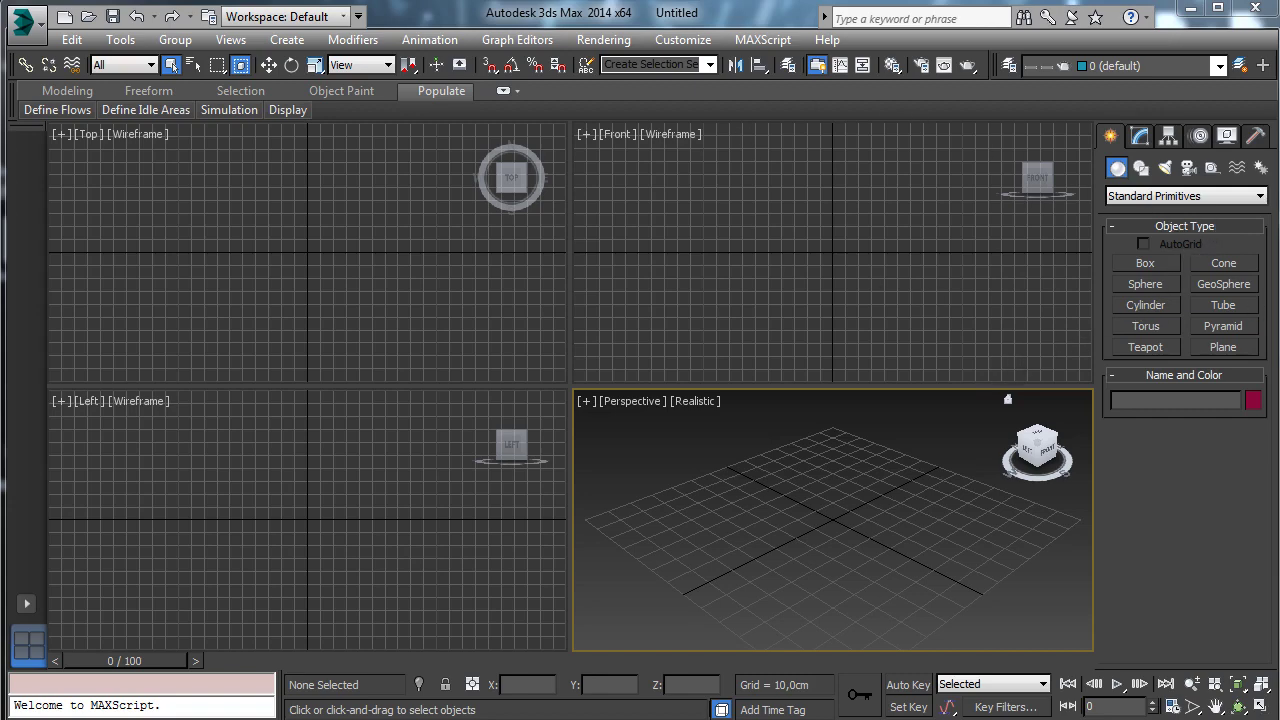
- Draw a plane about 142 cm long and 329 cm wide in the Top viewport
click(1221, 345)
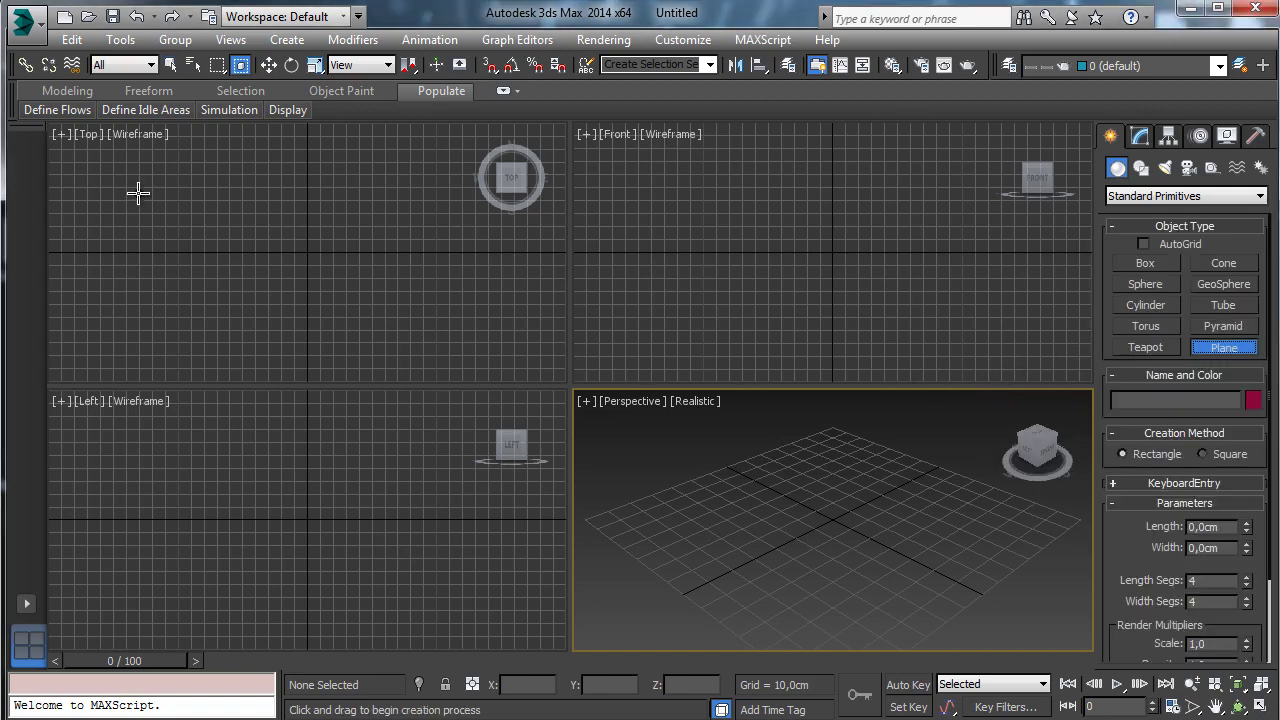
drag(78, 165, 503, 349)
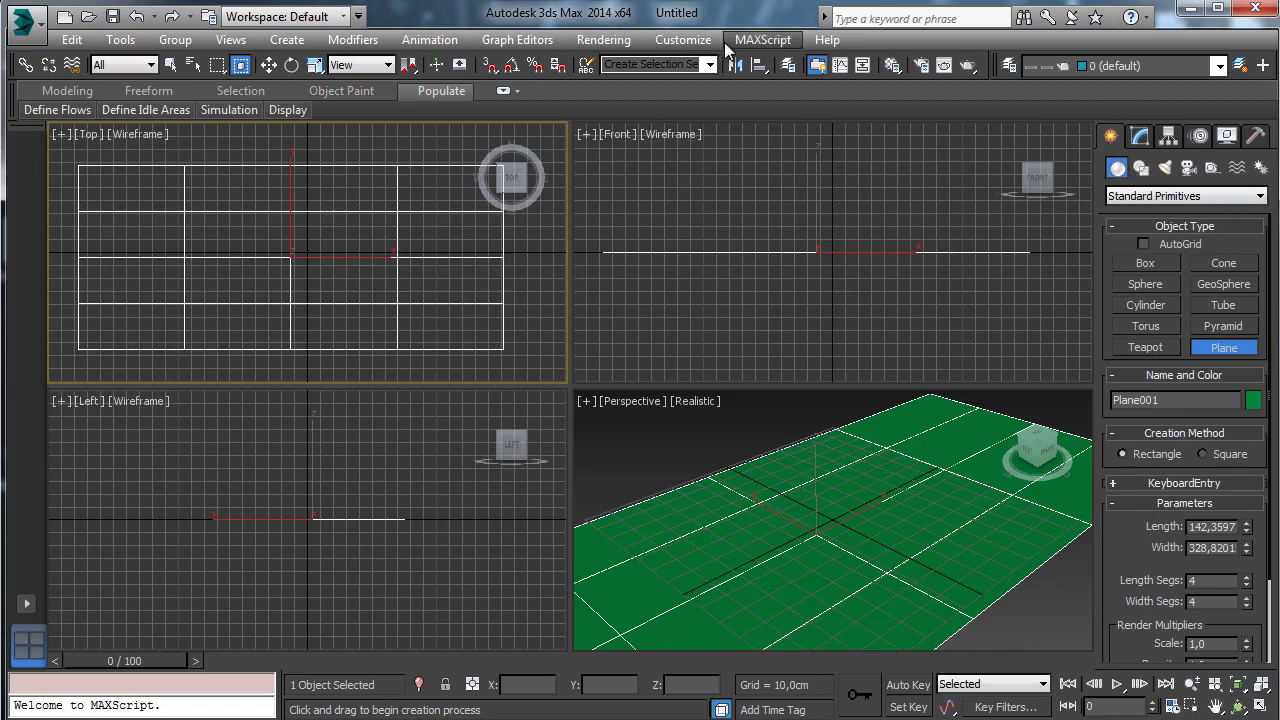
- Set the metric display unit scale to Centimeters in the units setup
click(683, 40)
click(734, 301)
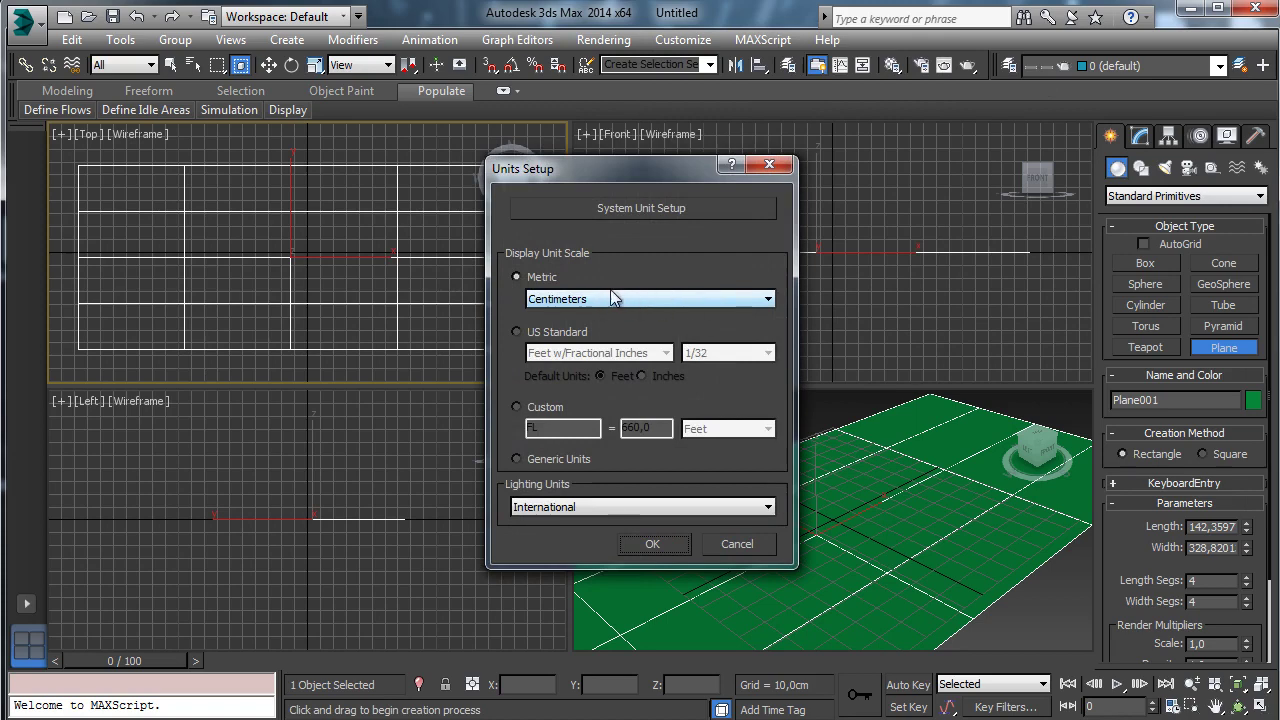
click(612, 298)
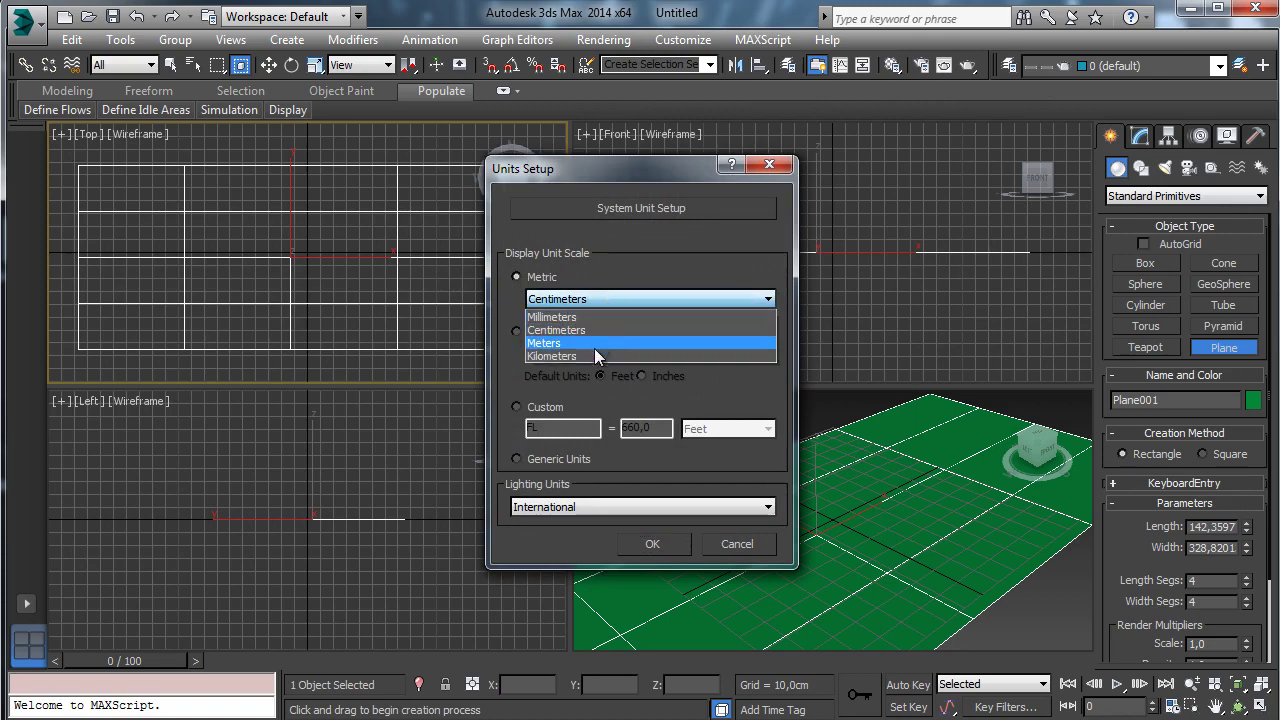
click(600, 331)
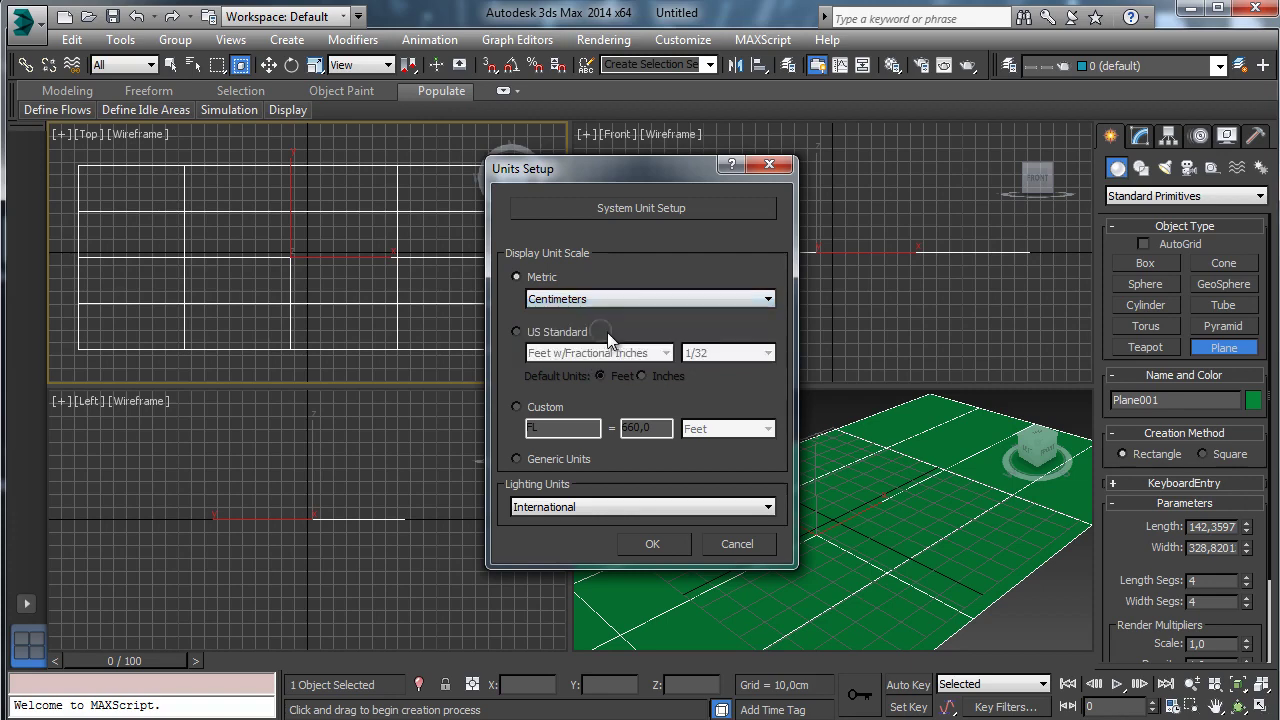
click(676, 547)
- Set the plane's length and width to 2000 cm each and fit it in all viewports
double_click(1213, 527)
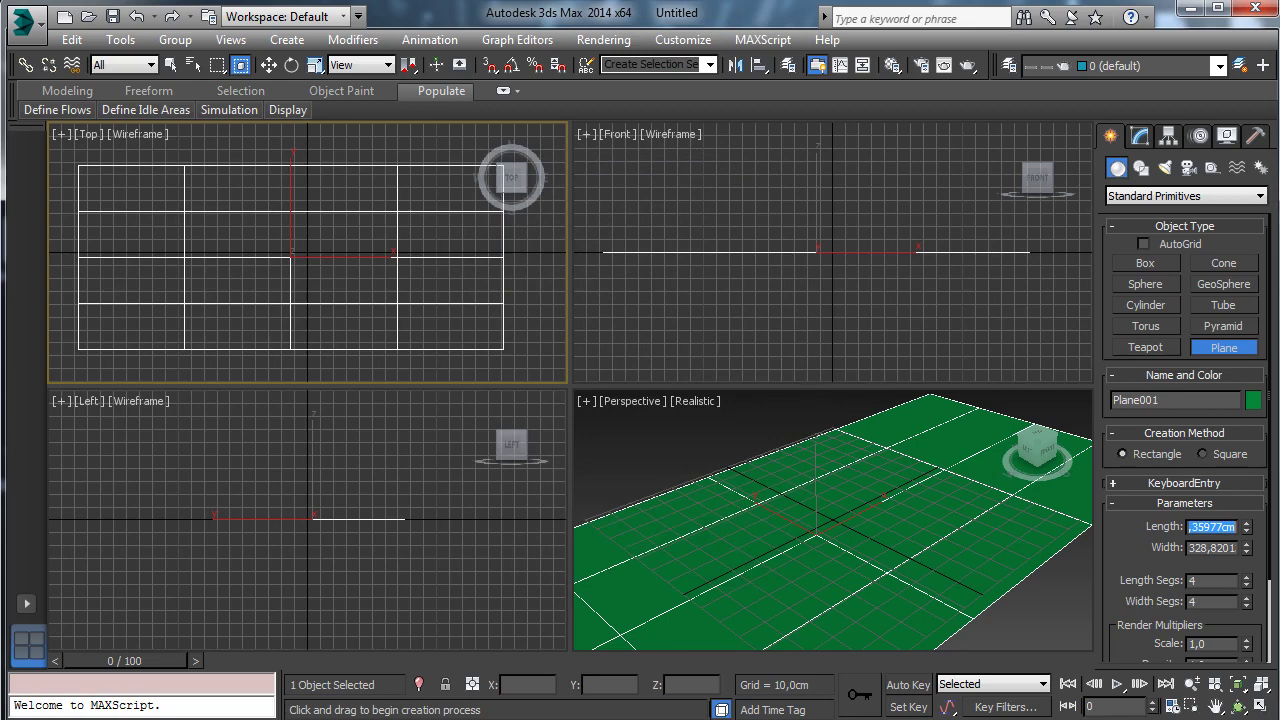
text(2000)
key(Return)
key(Tab)
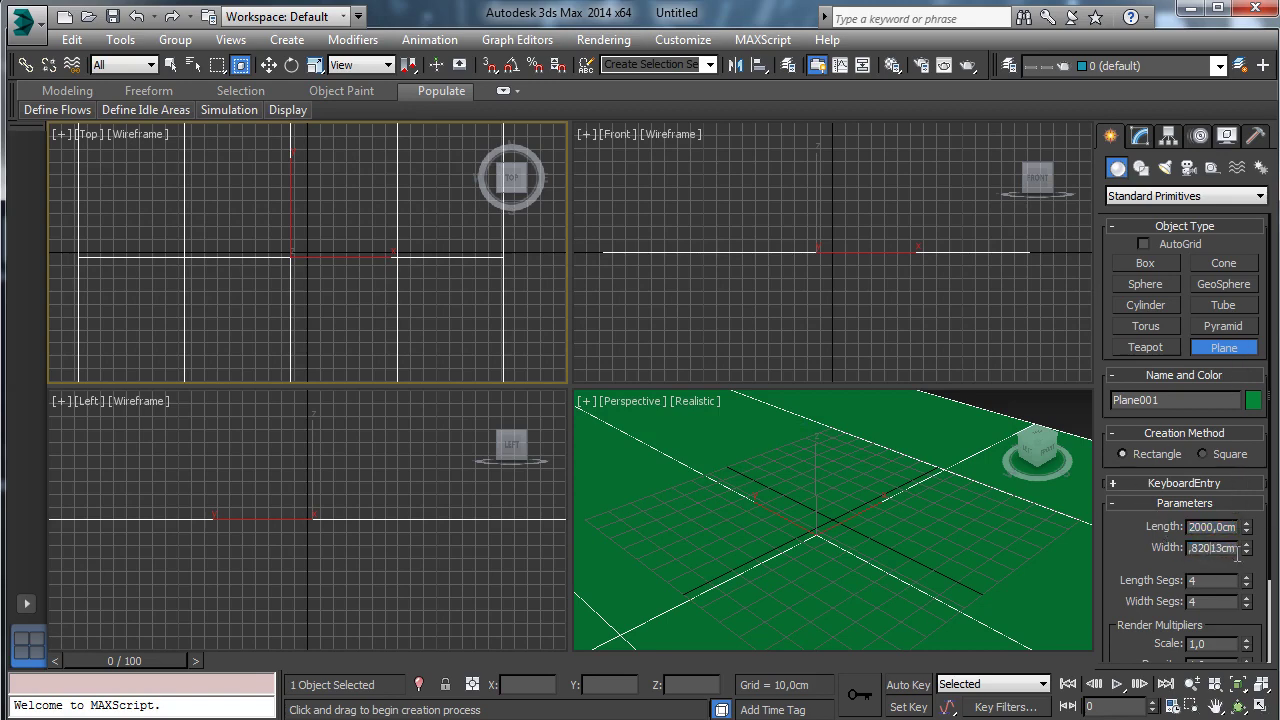
double_click(1238, 547)
text(2000)
key(Return)
click(1259, 684)
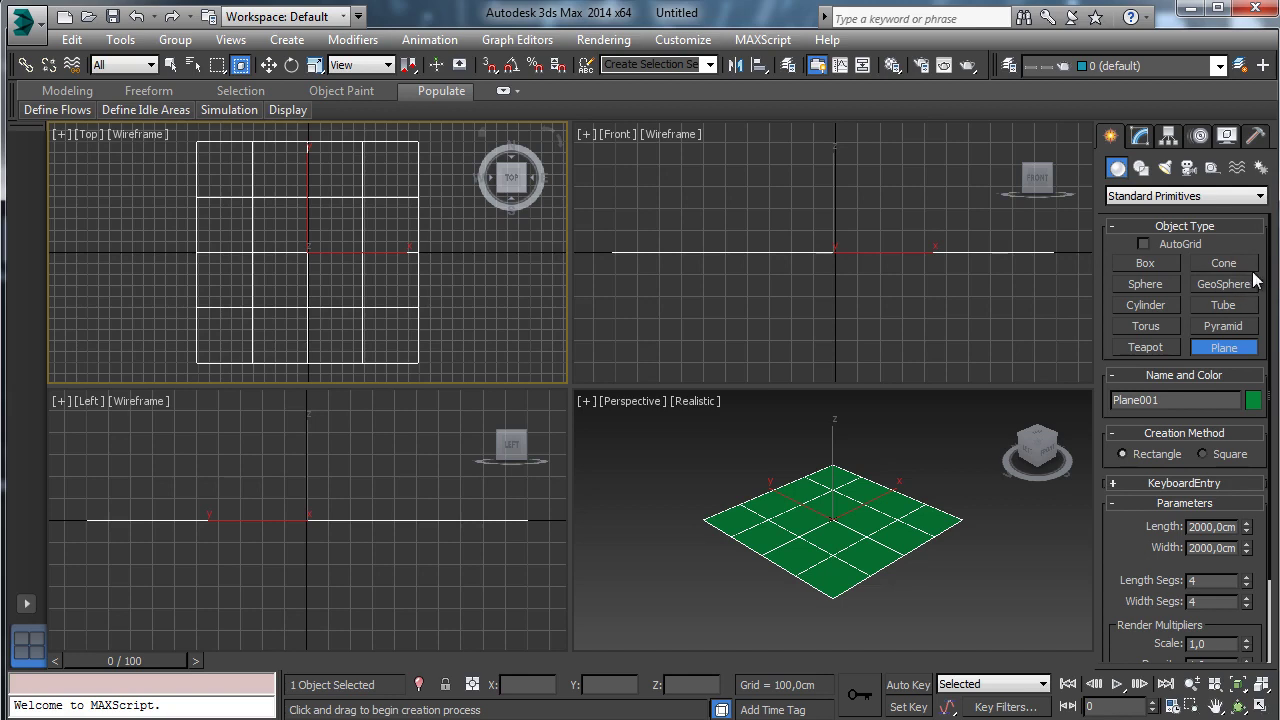
- Create a capsule in the Front viewport, about 971 cm radius and -3070 cm height, and move it over the plane to about Y -1040 cm
click(1139, 200)
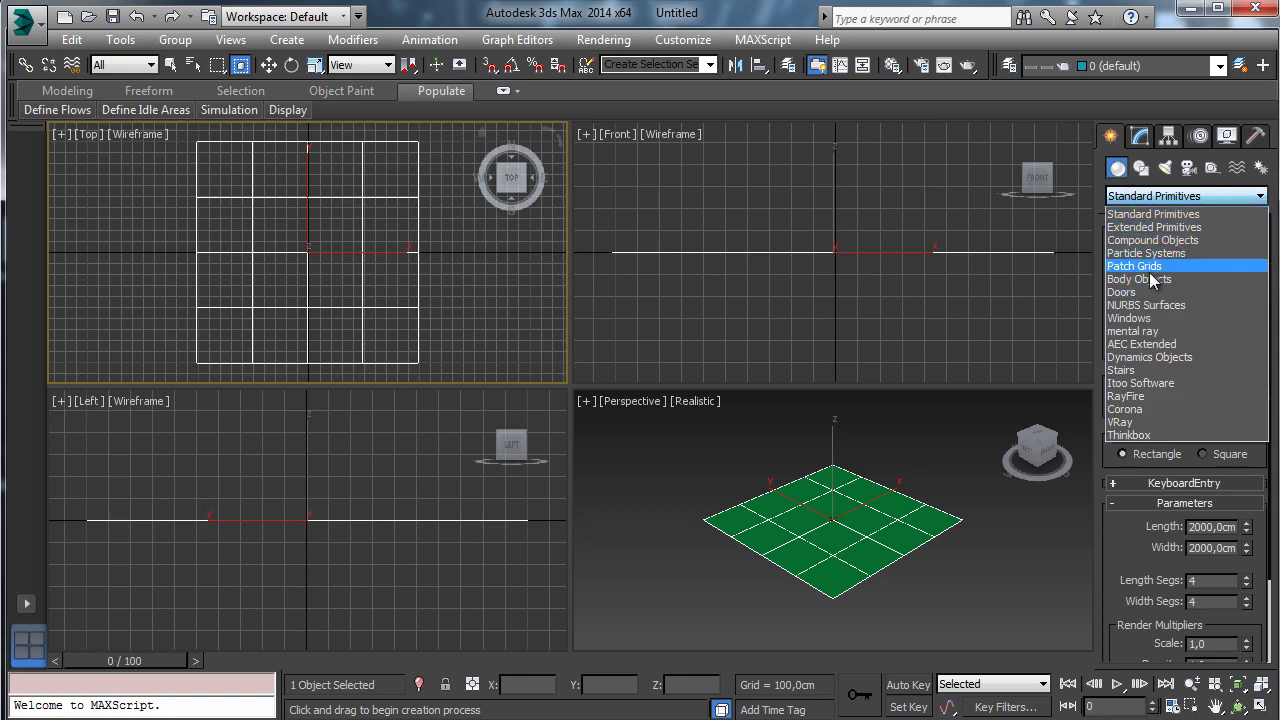
click(1115, 210)
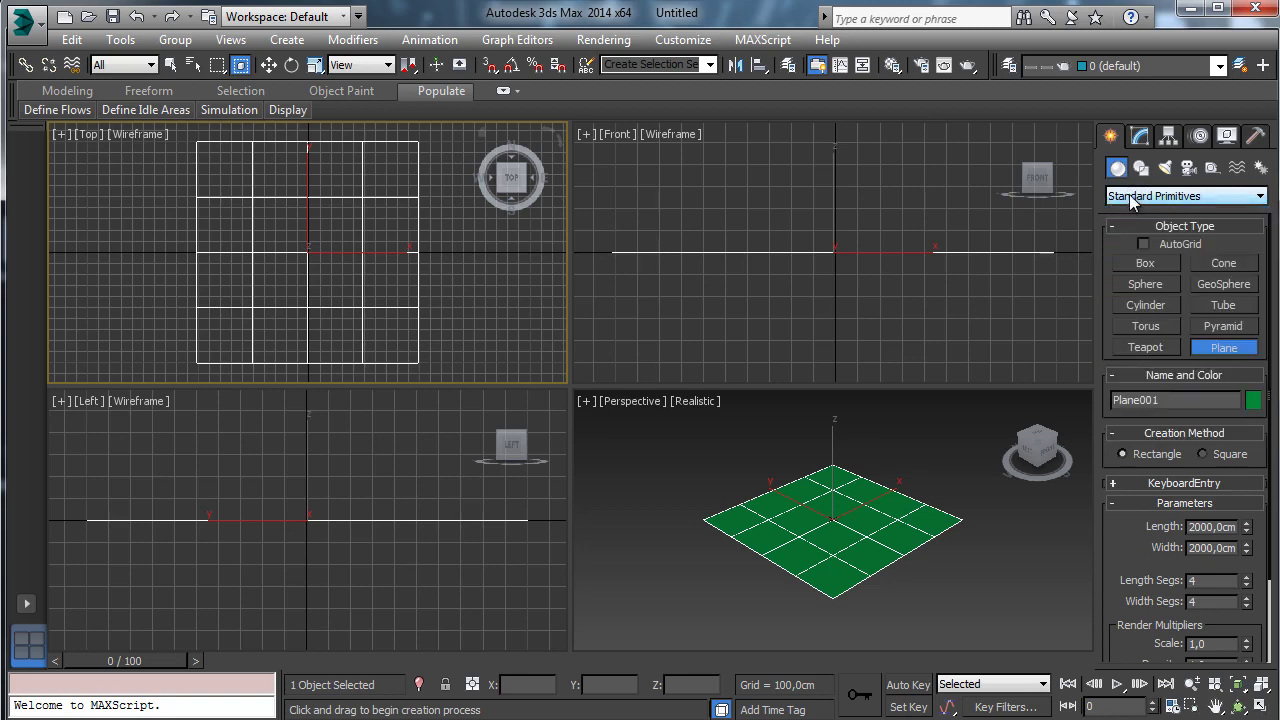
click(1138, 200)
click(1176, 228)
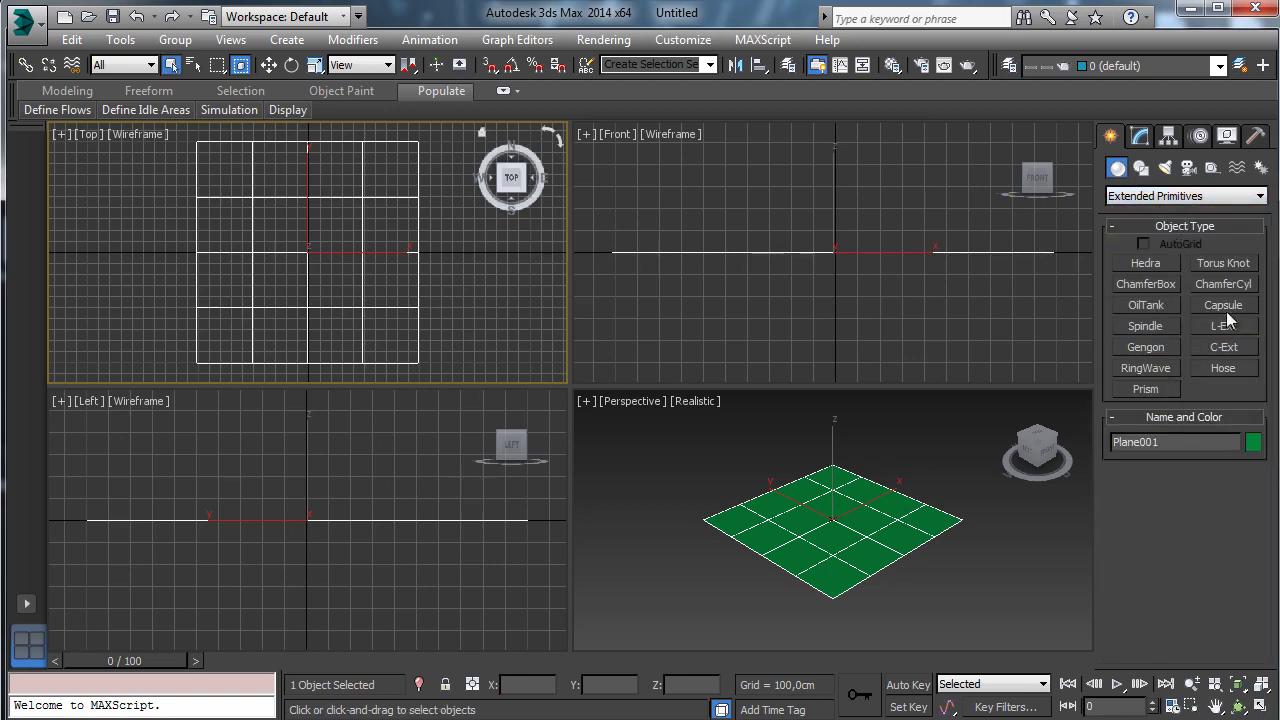
click(1224, 305)
click(848, 192)
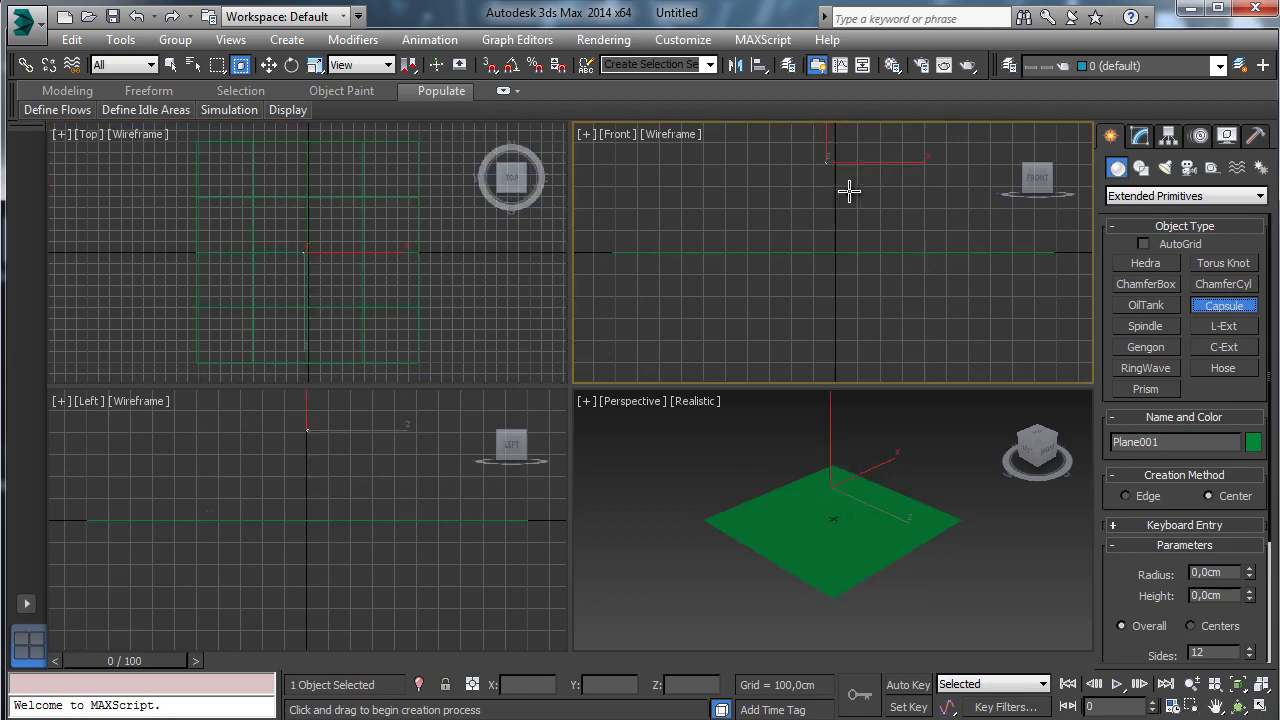
drag(848, 192, 1010, 274)
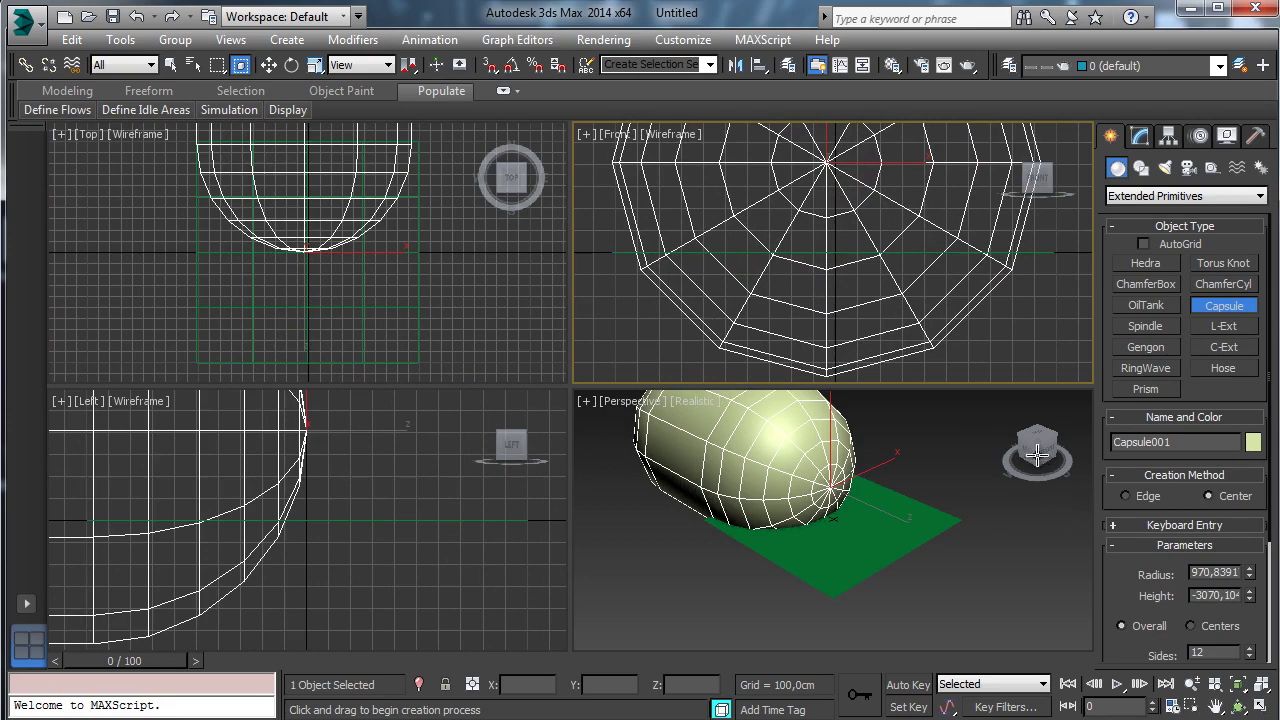
click(268, 65)
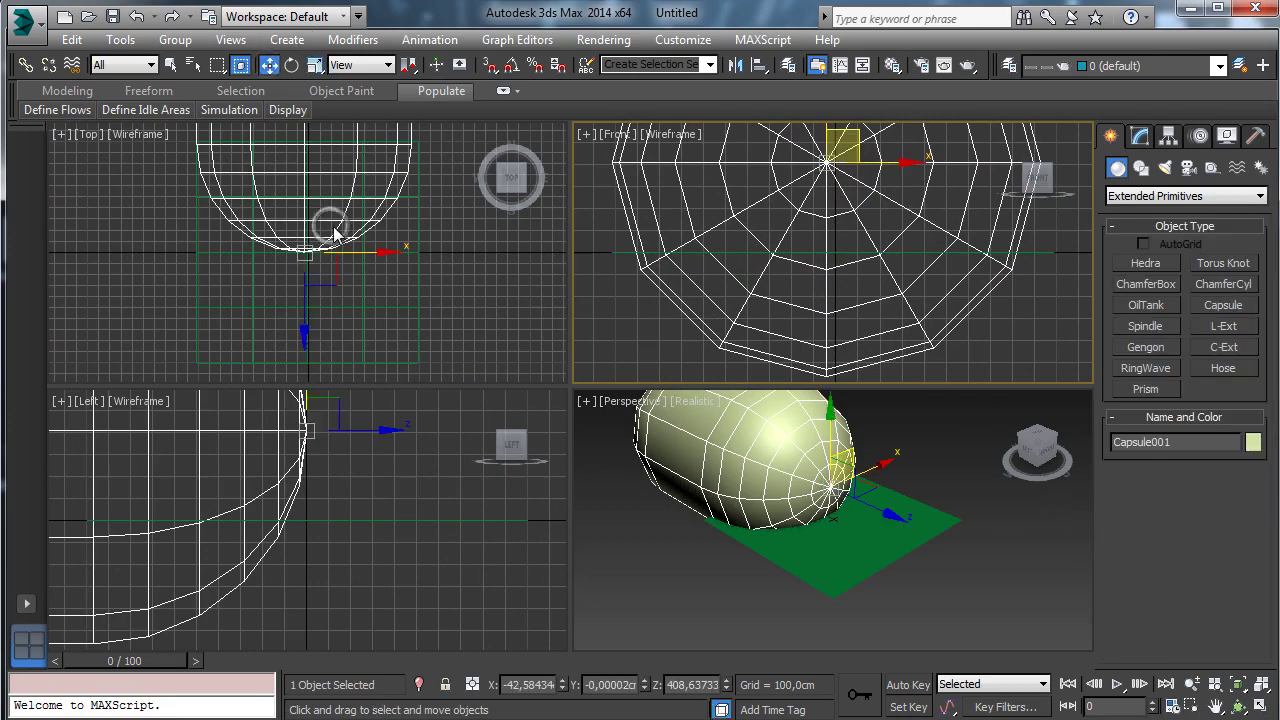
drag(335, 233, 330, 333)
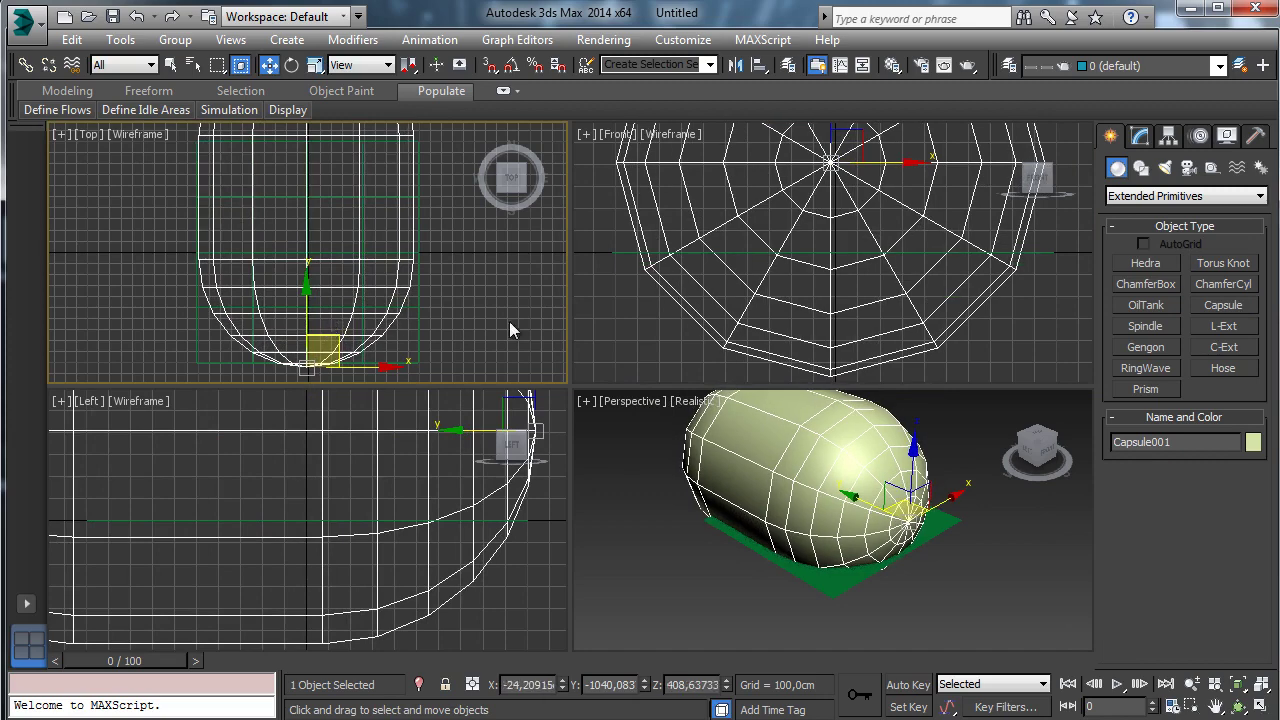
- Set the capsule's height segments to 4 and lengthen it to a height of about -3500 cm
click(1238, 706)
drag(822, 492, 802, 432)
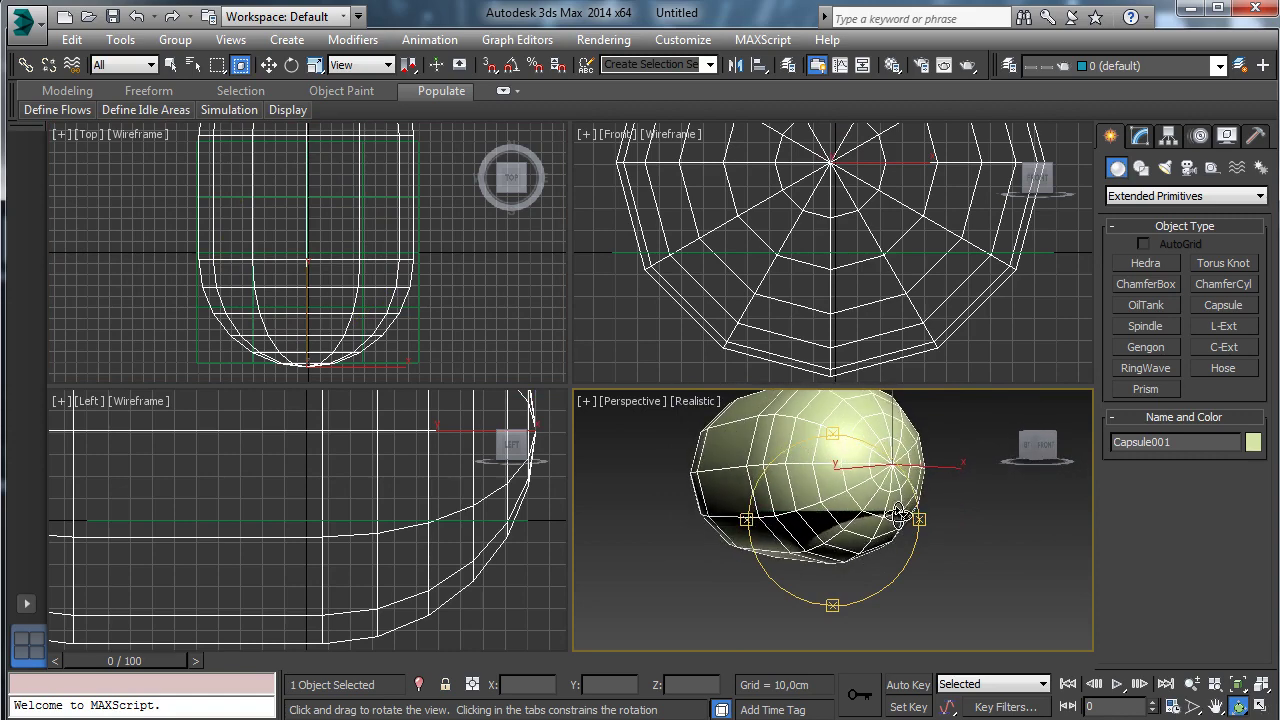
click(1238, 684)
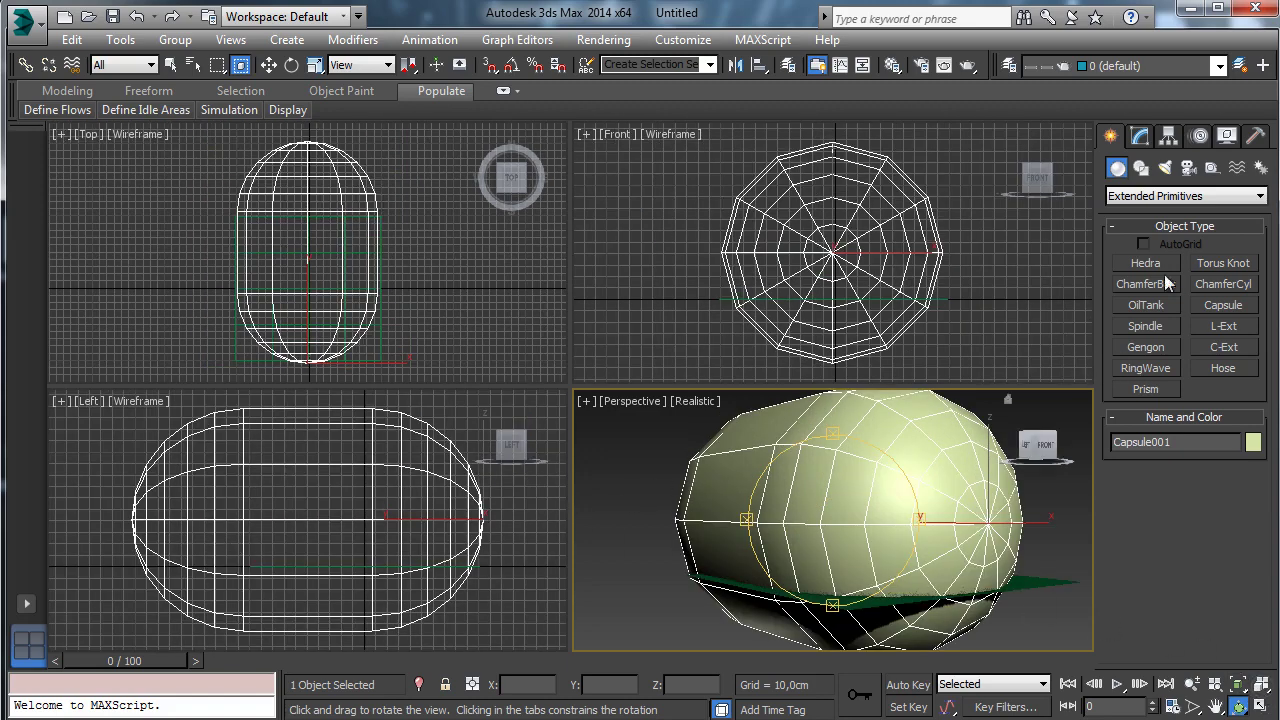
click(1147, 136)
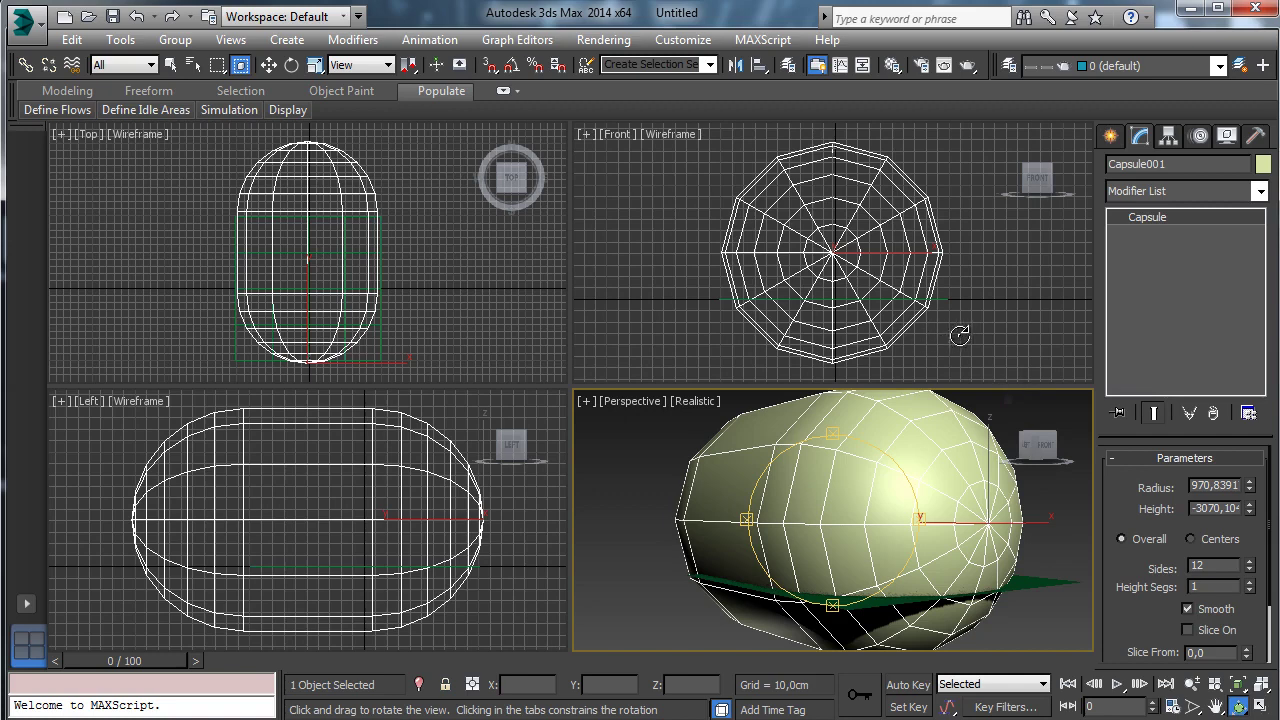
click(1249, 583)
click(1249, 583)
click(1248, 583)
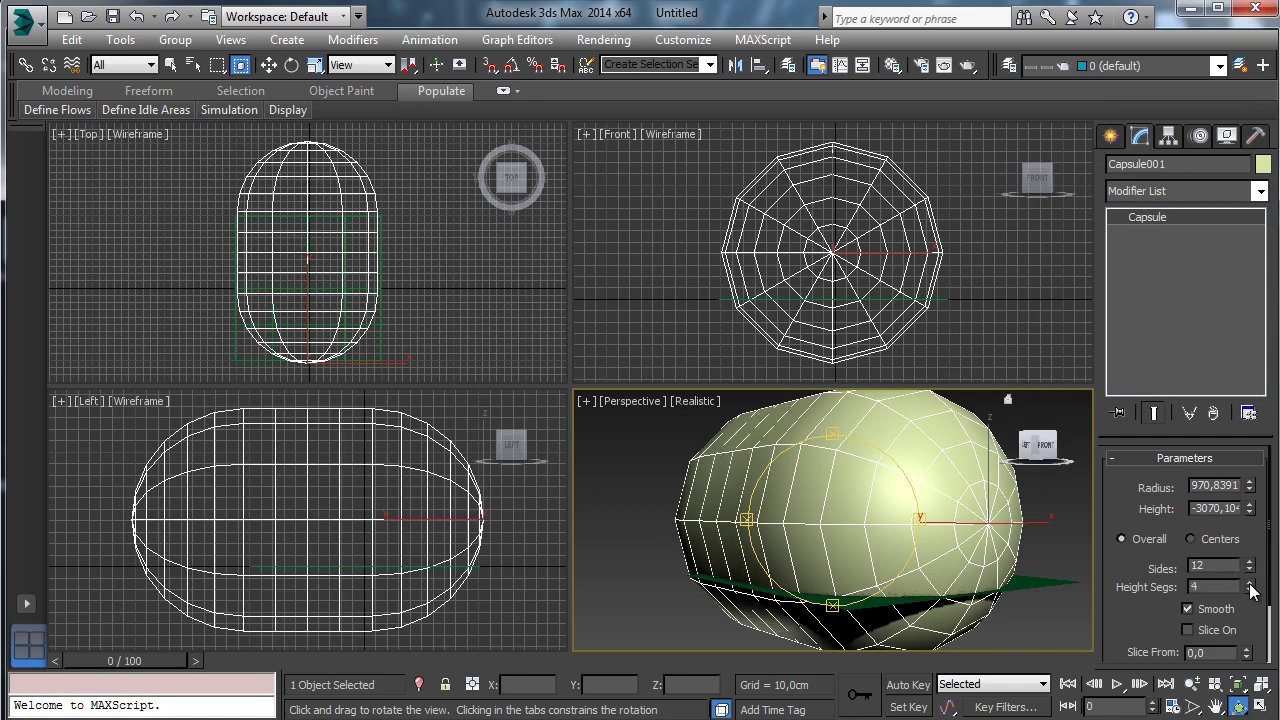
drag(1251, 510, 1252, 518)
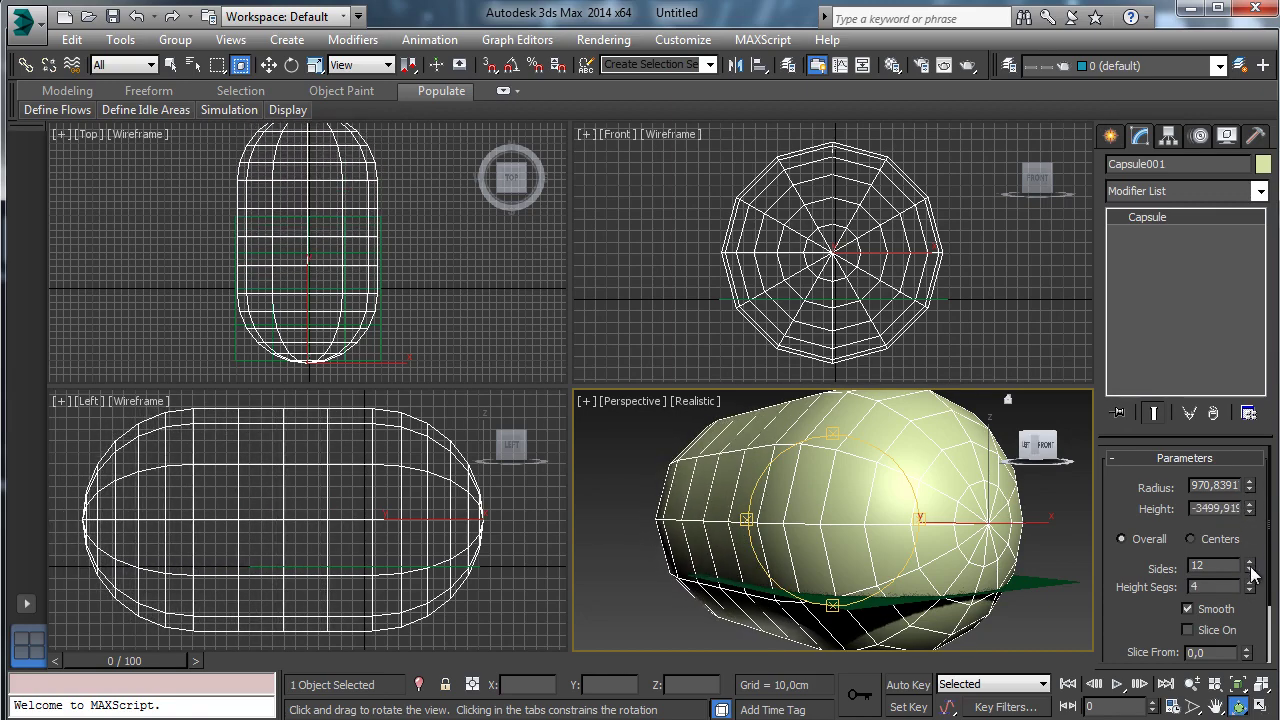
- Apply an FFD 3x3x3 modifier to the capsule
scroll(1254, 603, down, 2)
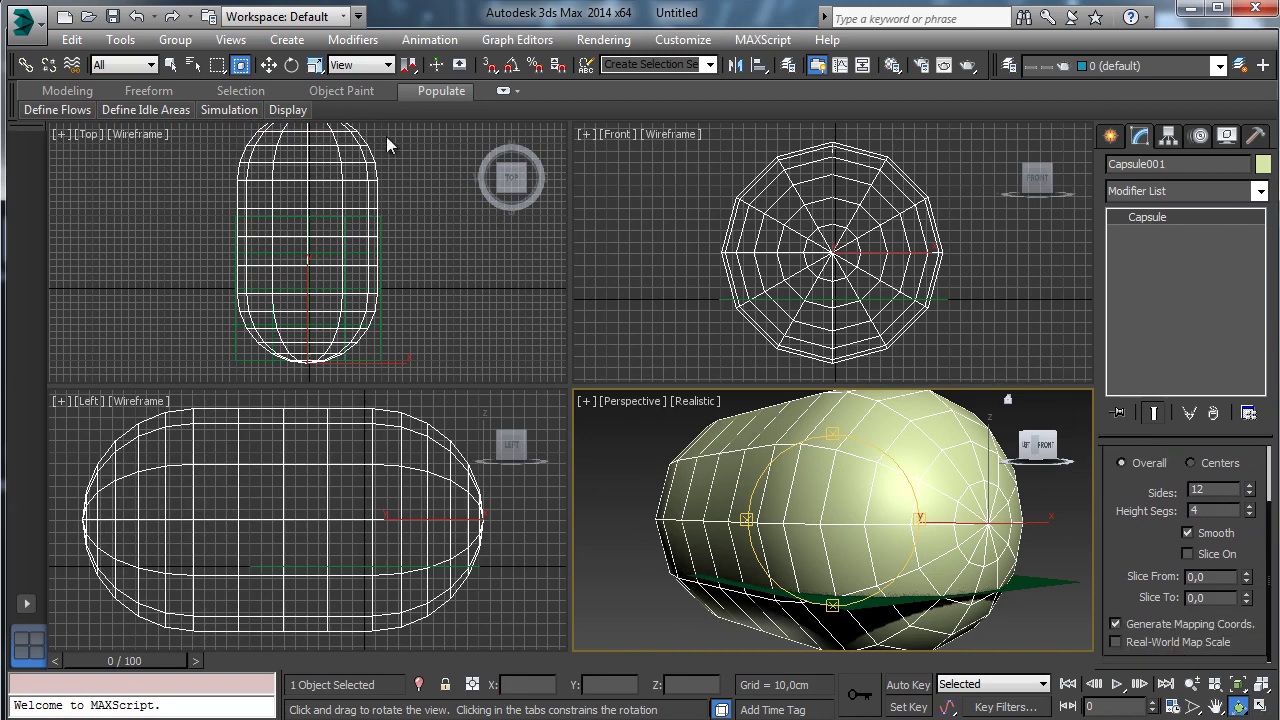
click(1243, 196)
drag(1260, 277, 1268, 385)
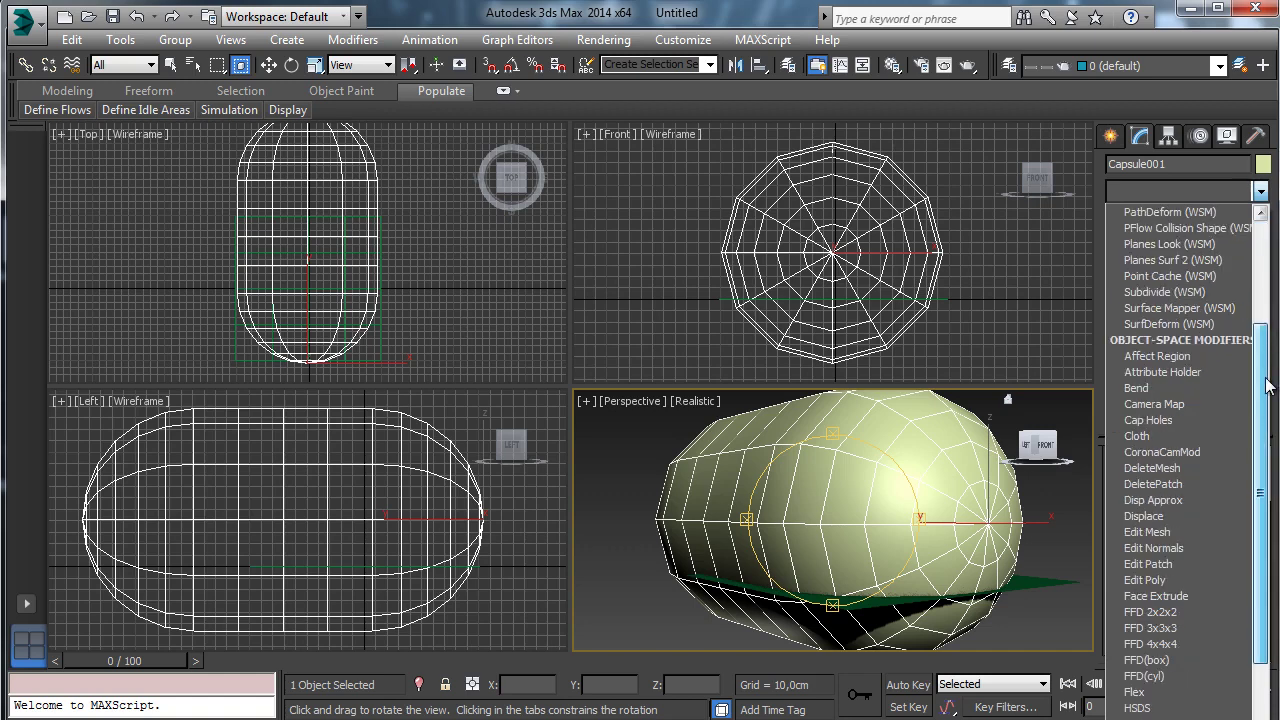
click(1150, 628)
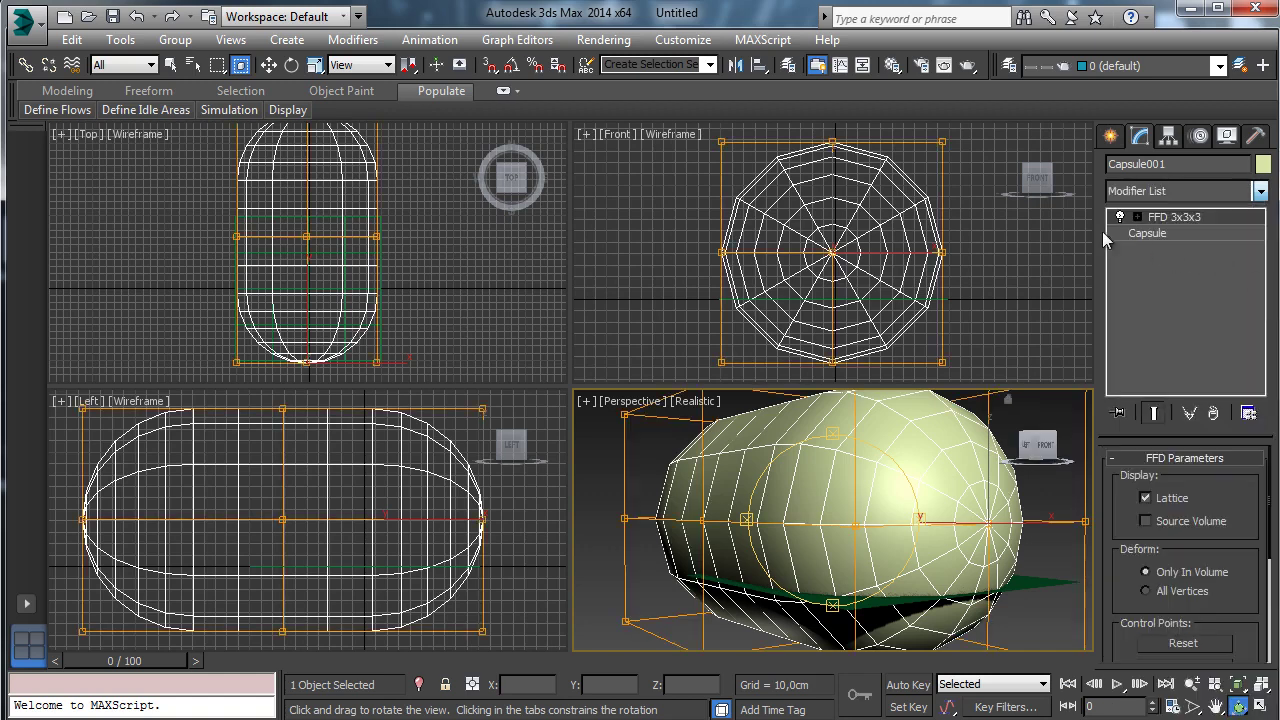
- In the Front viewport, raise the FFD lattice's bottom control points to the plane's level and lower the middle row to about Z 190 cm
click(1137, 216)
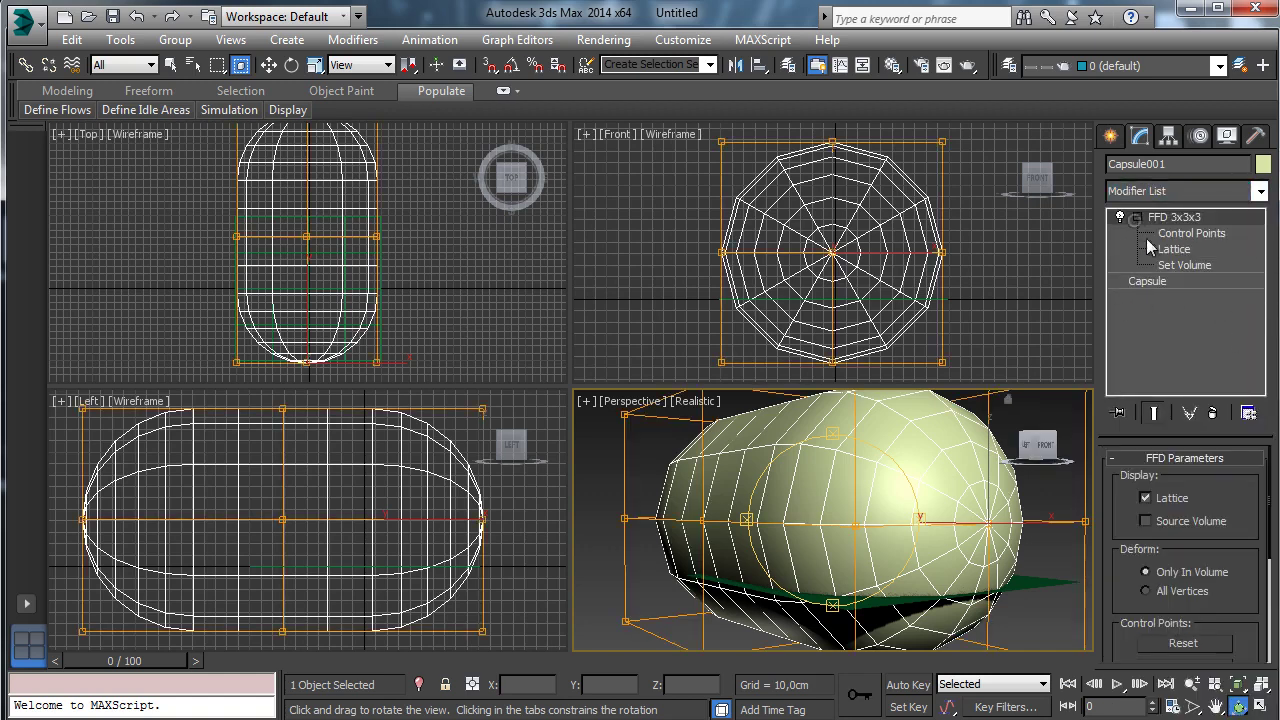
click(1186, 233)
drag(673, 344, 1012, 374)
drag(833, 288, 830, 273)
drag(686, 252, 1040, 292)
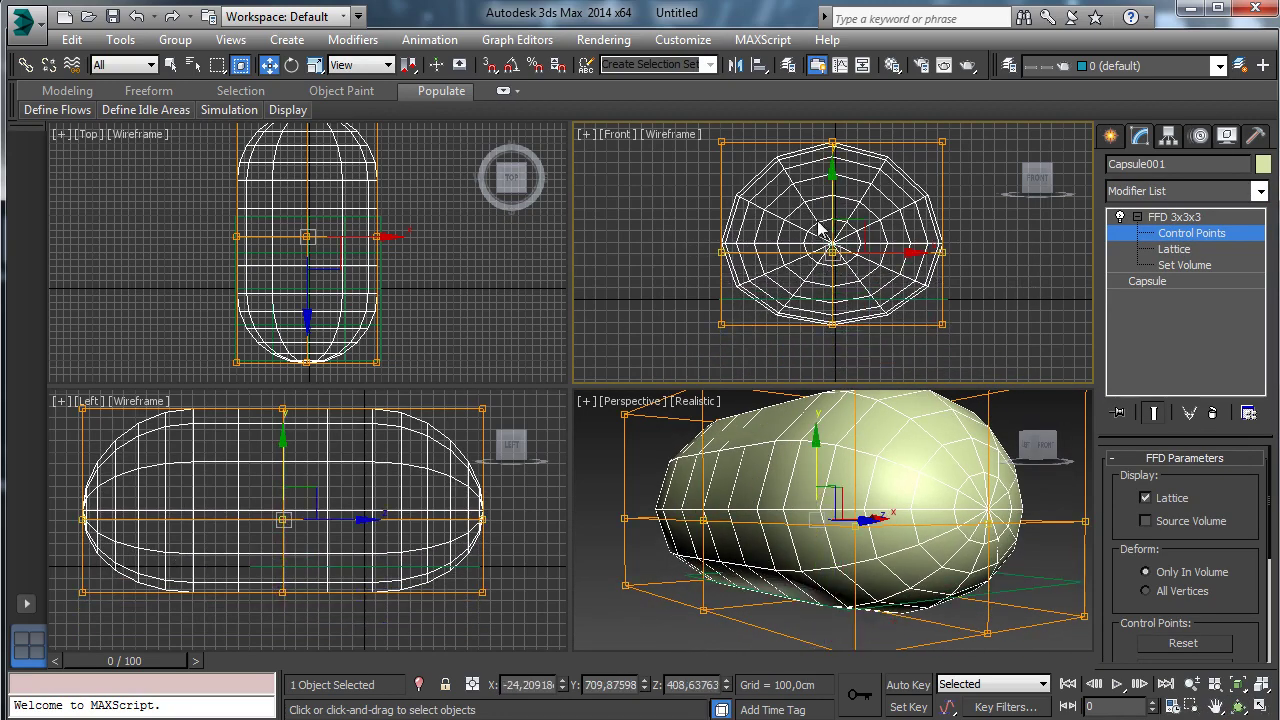
drag(830, 208, 830, 234)
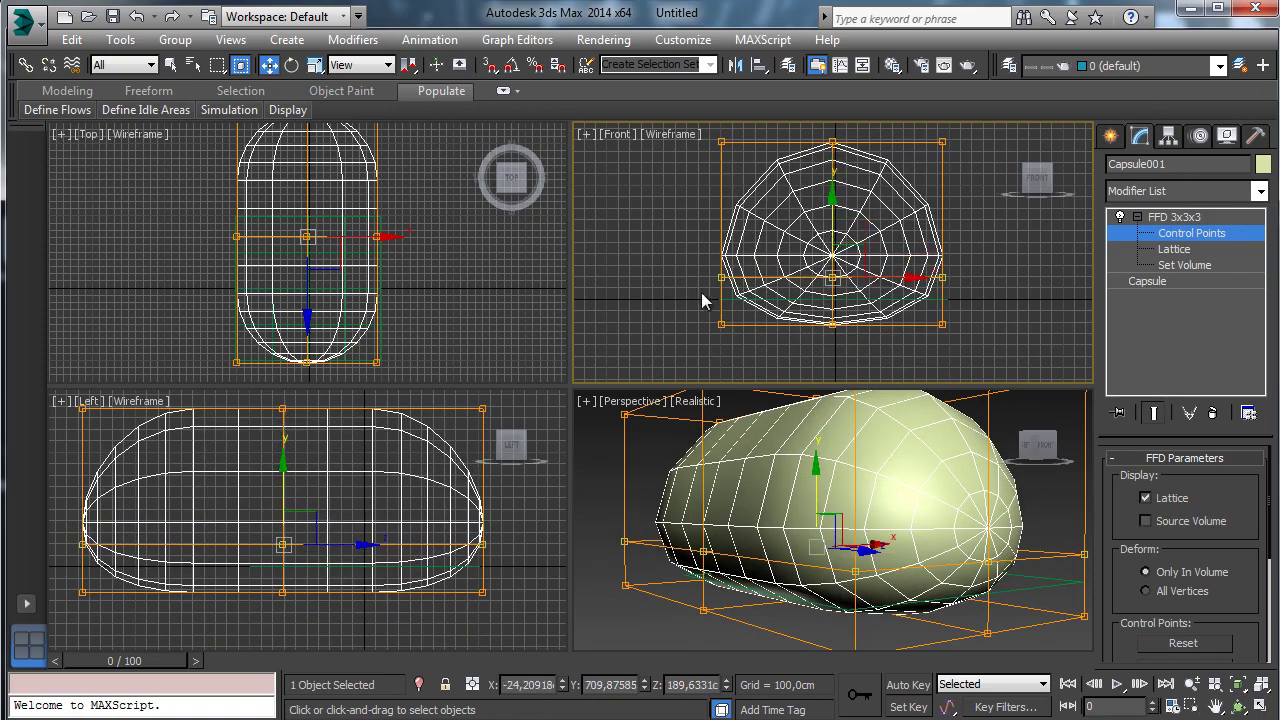
drag(1018, 351, 1018, 351)
drag(838, 281, 840, 256)
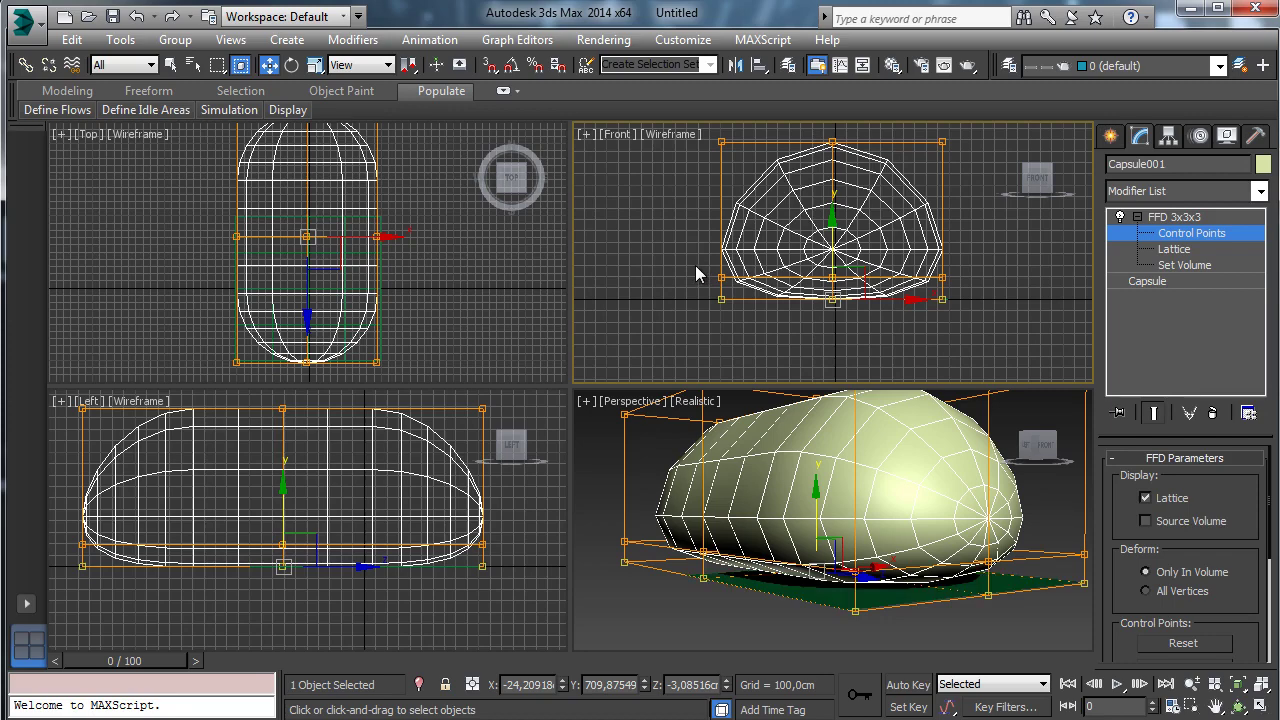
- In the Front viewport, lower the bottom and middle-row FFD control points on both outer sides below the centre ones
drag(695, 265, 737, 319)
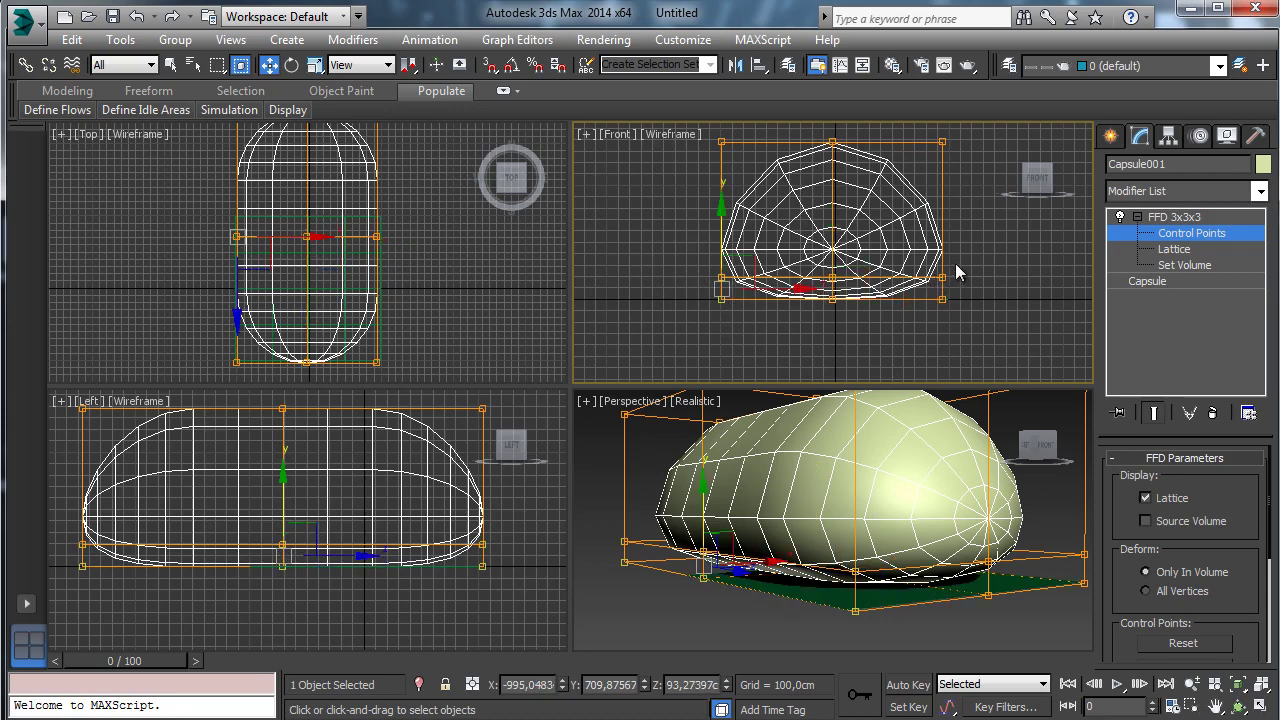
ctrl+drag(955, 264, 922, 327)
drag(833, 233, 855, 265)
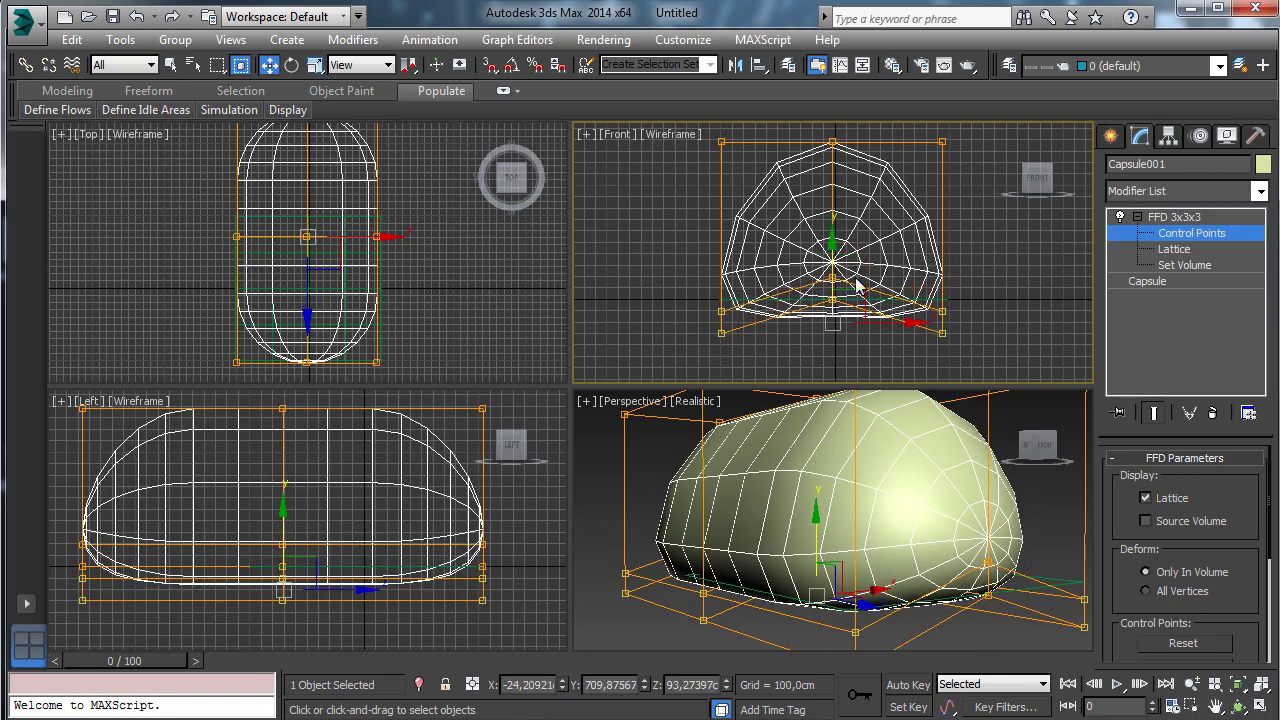
- In the Left viewport, lower the lower FFD control points at both ends to about Z -294 cm
click(508, 543)
drag(500, 556, 474, 606)
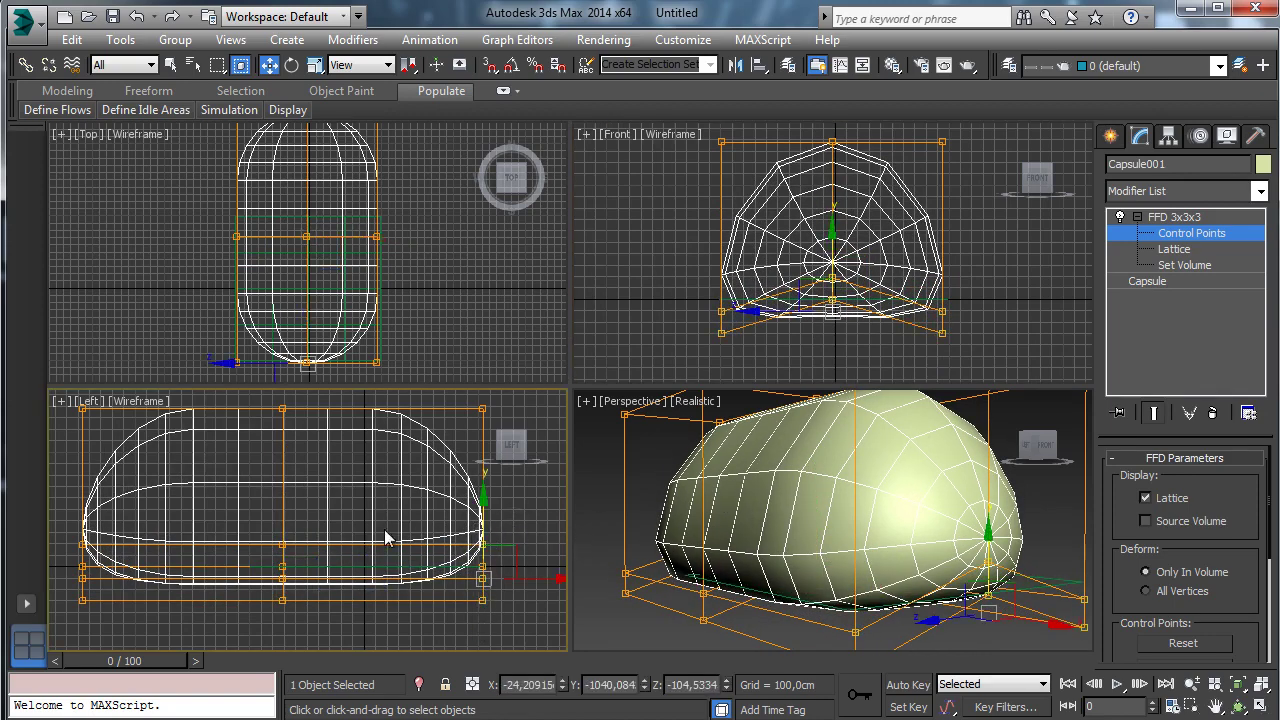
ctrl+drag(71, 523, 110, 565)
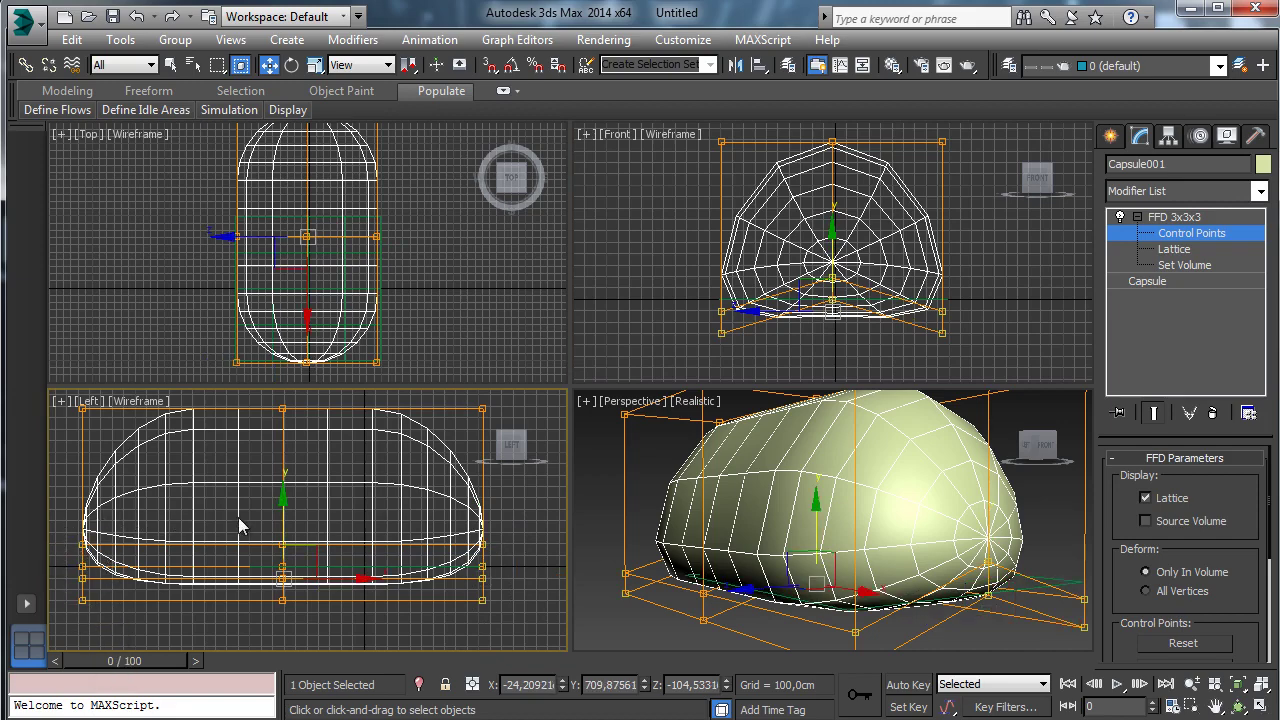
drag(289, 530, 300, 548)
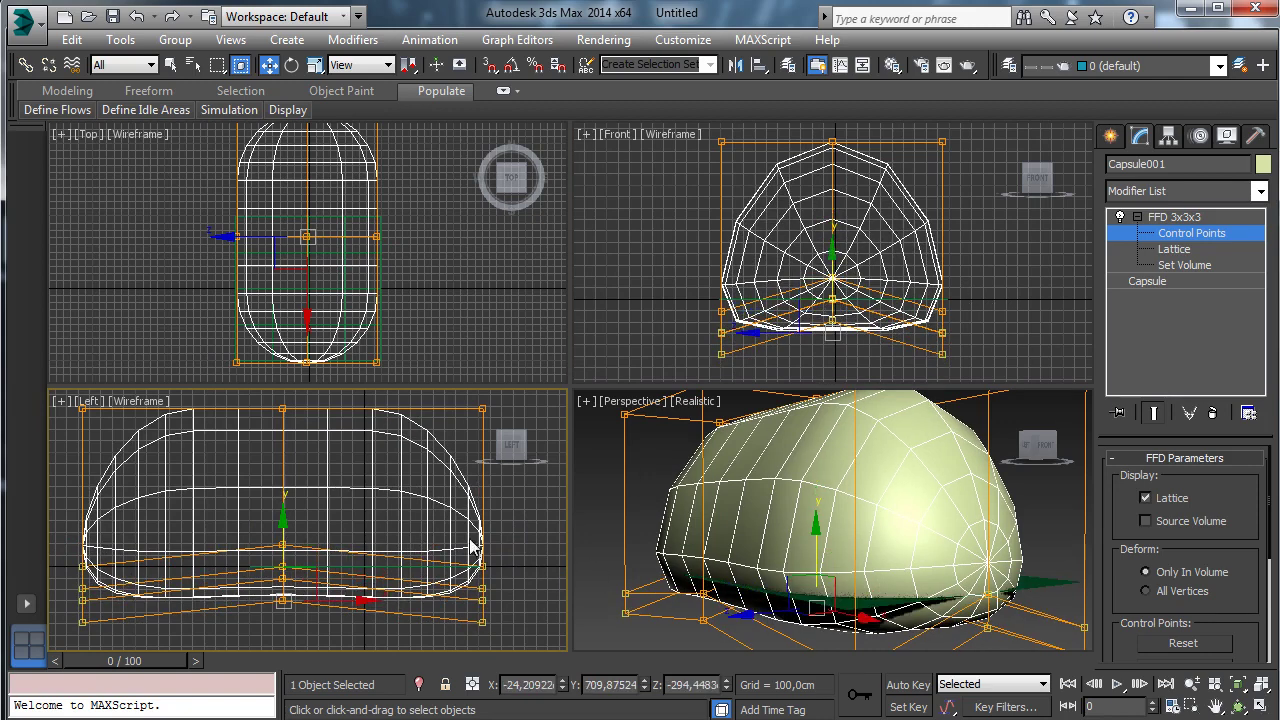
click(509, 546)
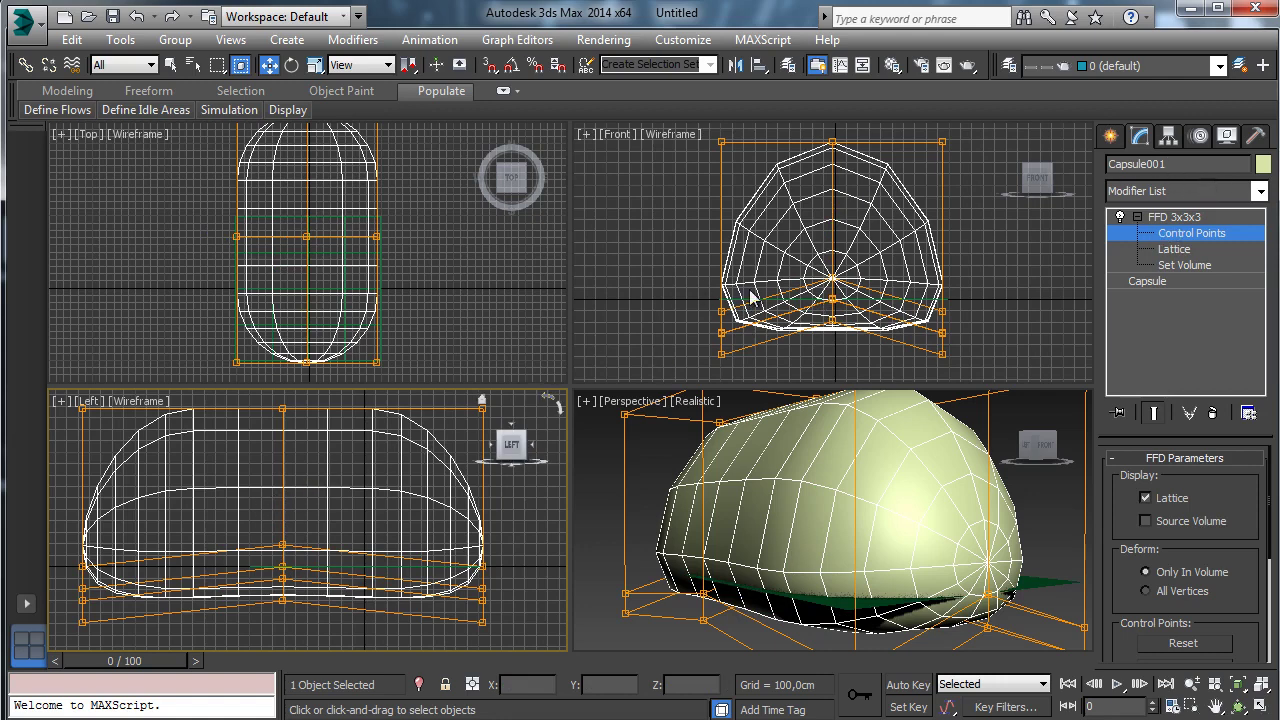
- Finish control point editing and apply an Edit Poly modifier above the FFD 3x3x3
click(1196, 236)
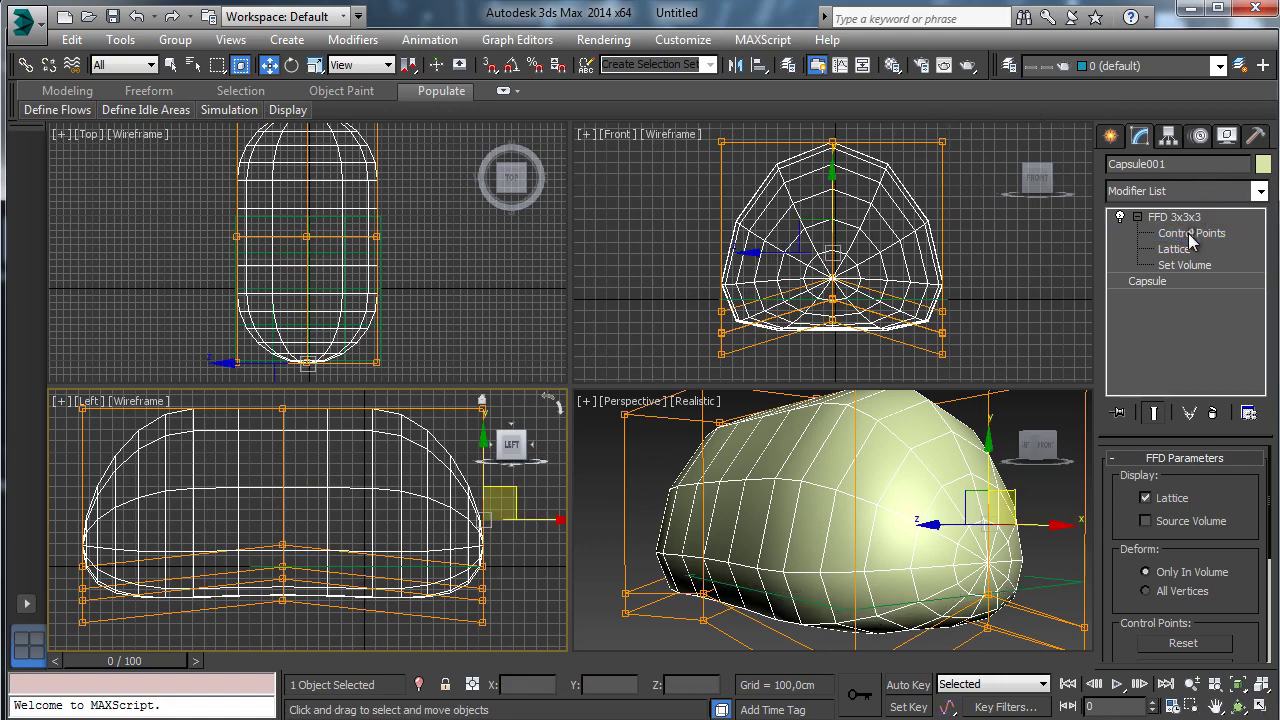
click(1260, 191)
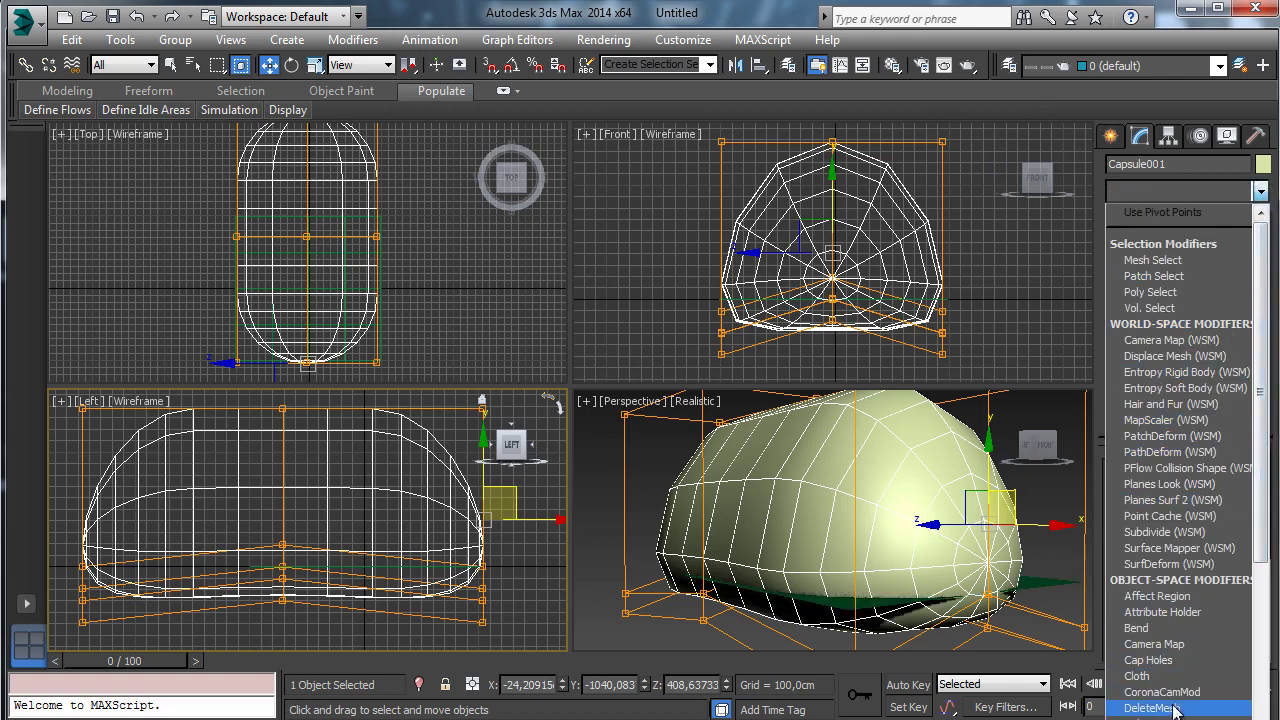
click(1152, 717)
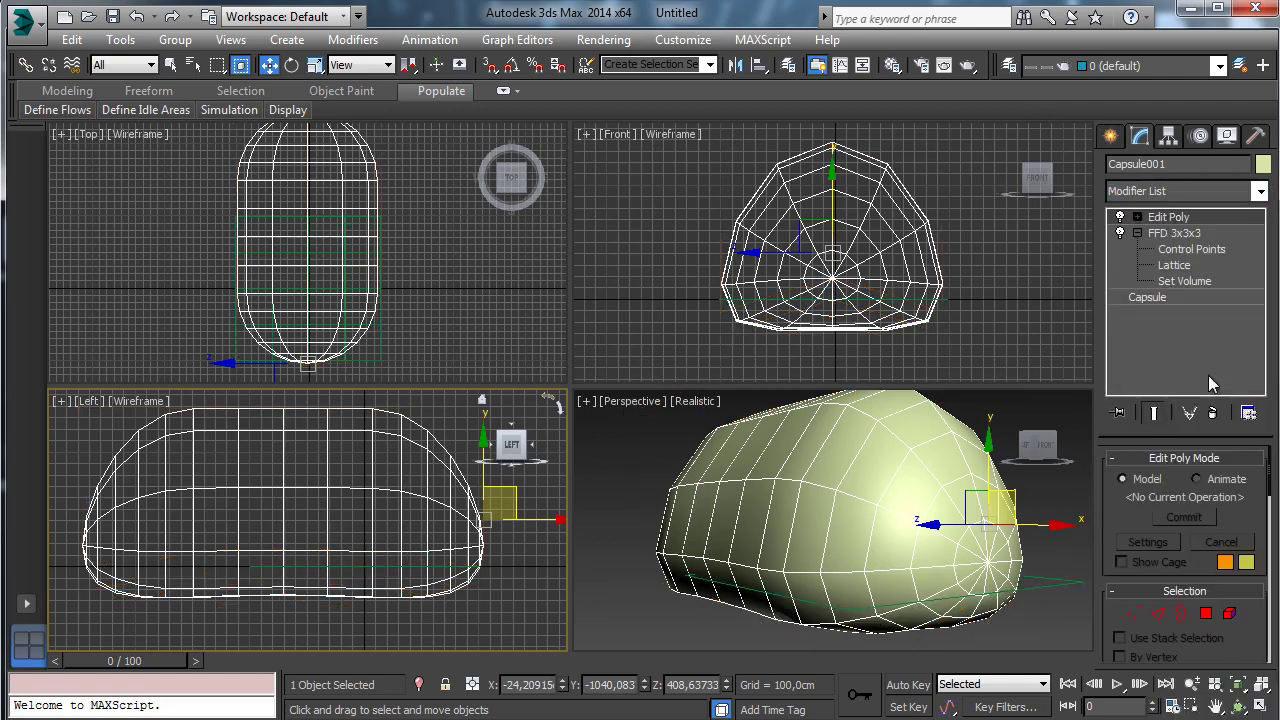
- At Vertex level, select the tip vertices of the capsule's front end in the Left viewport and turn on Soft Selection
click(1133, 612)
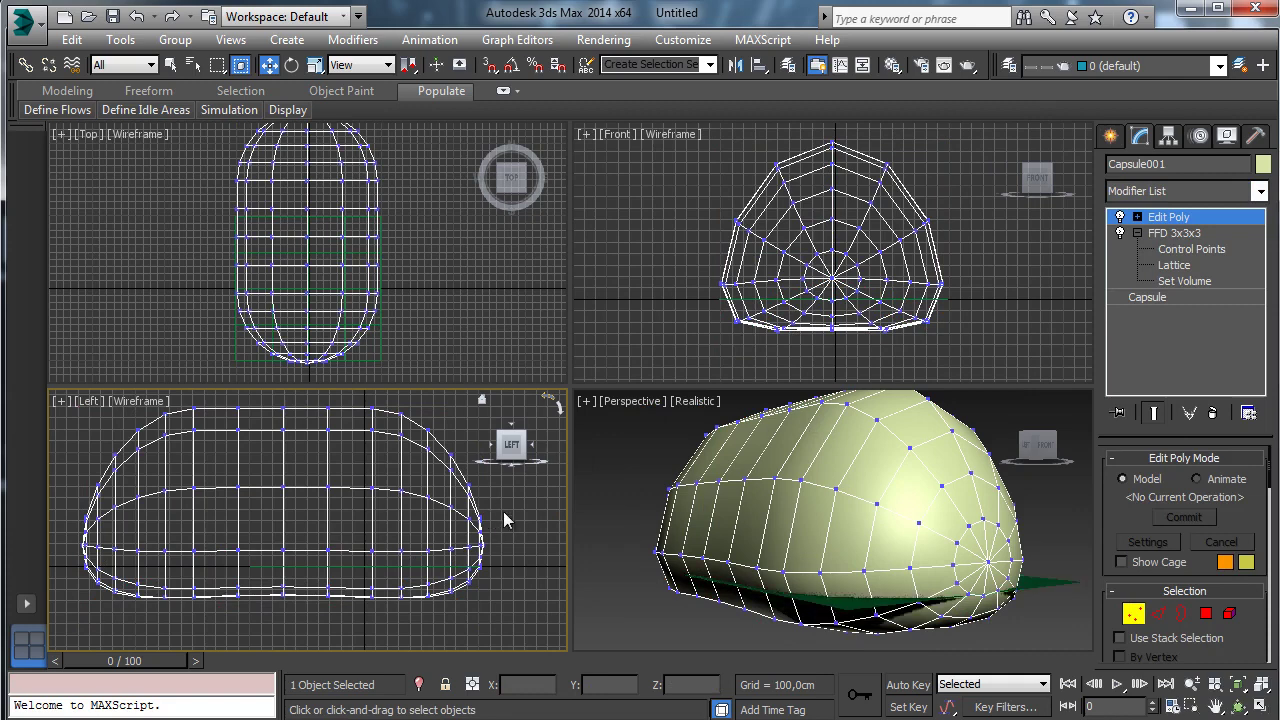
drag(497, 498, 483, 586)
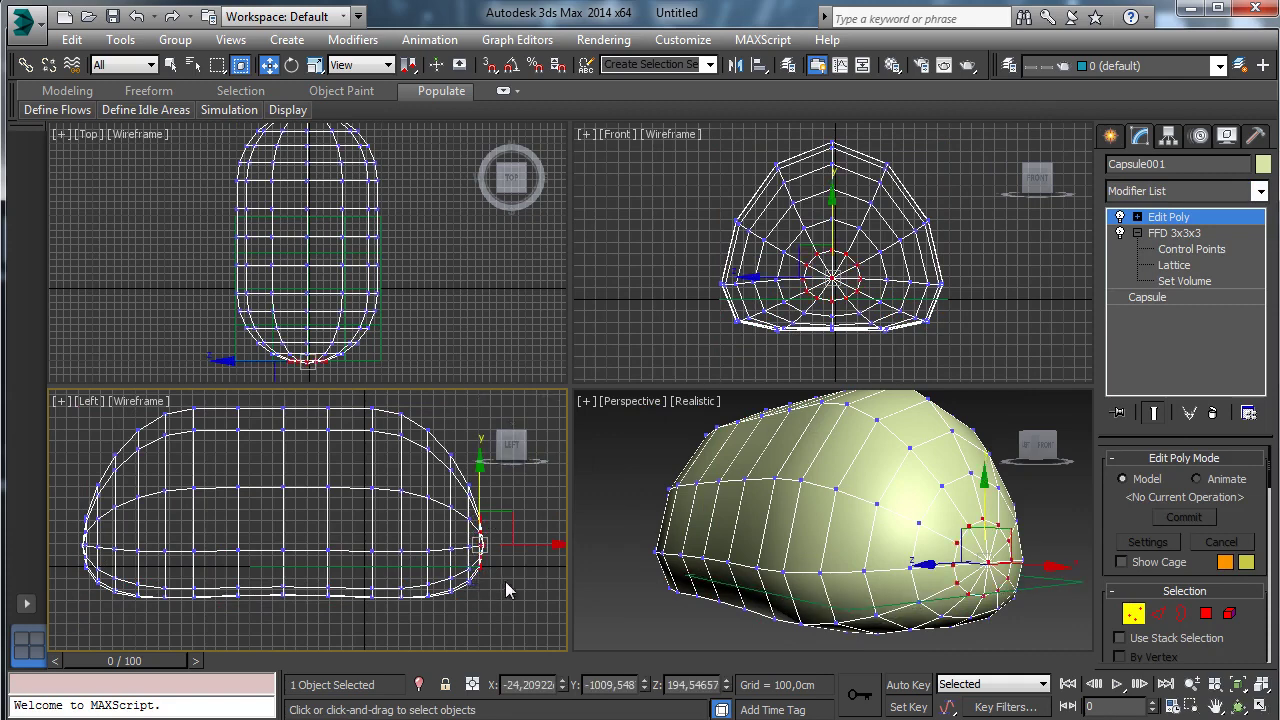
scroll(1227, 595, down, 3)
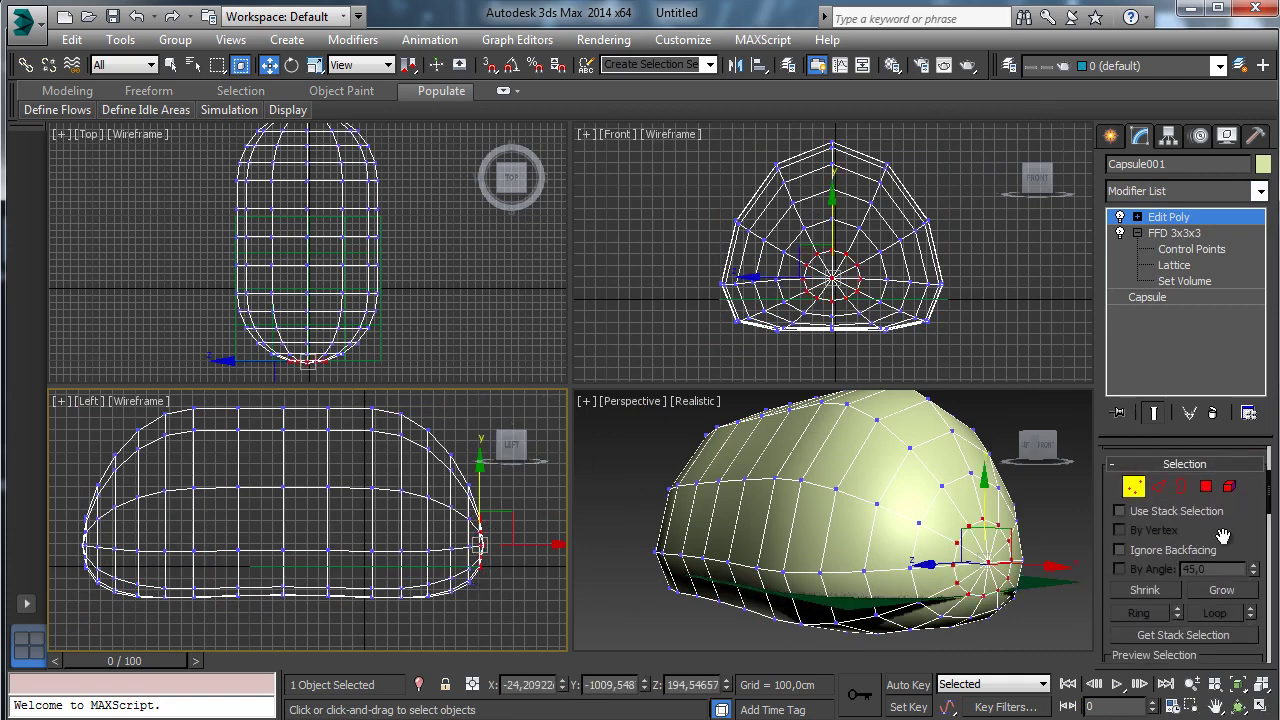
scroll(1245, 441, down, 3)
drag(1098, 595, 1085, 510)
click(1128, 446)
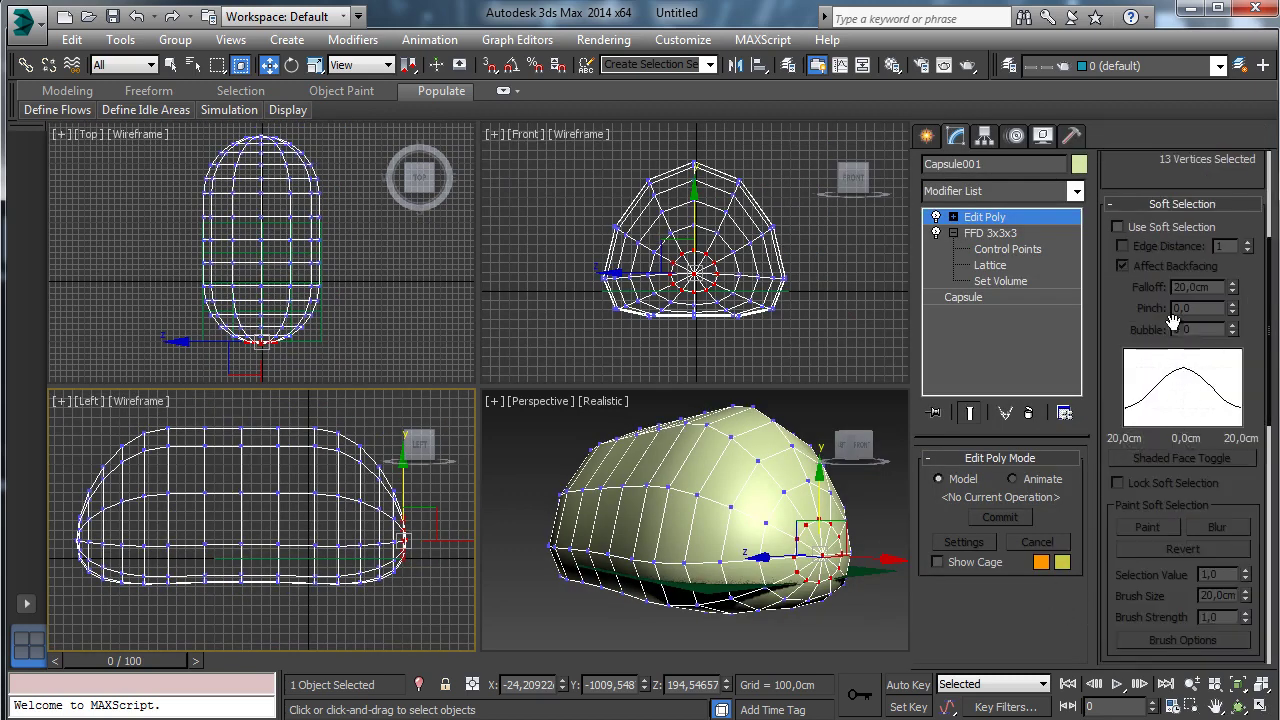
click(1137, 232)
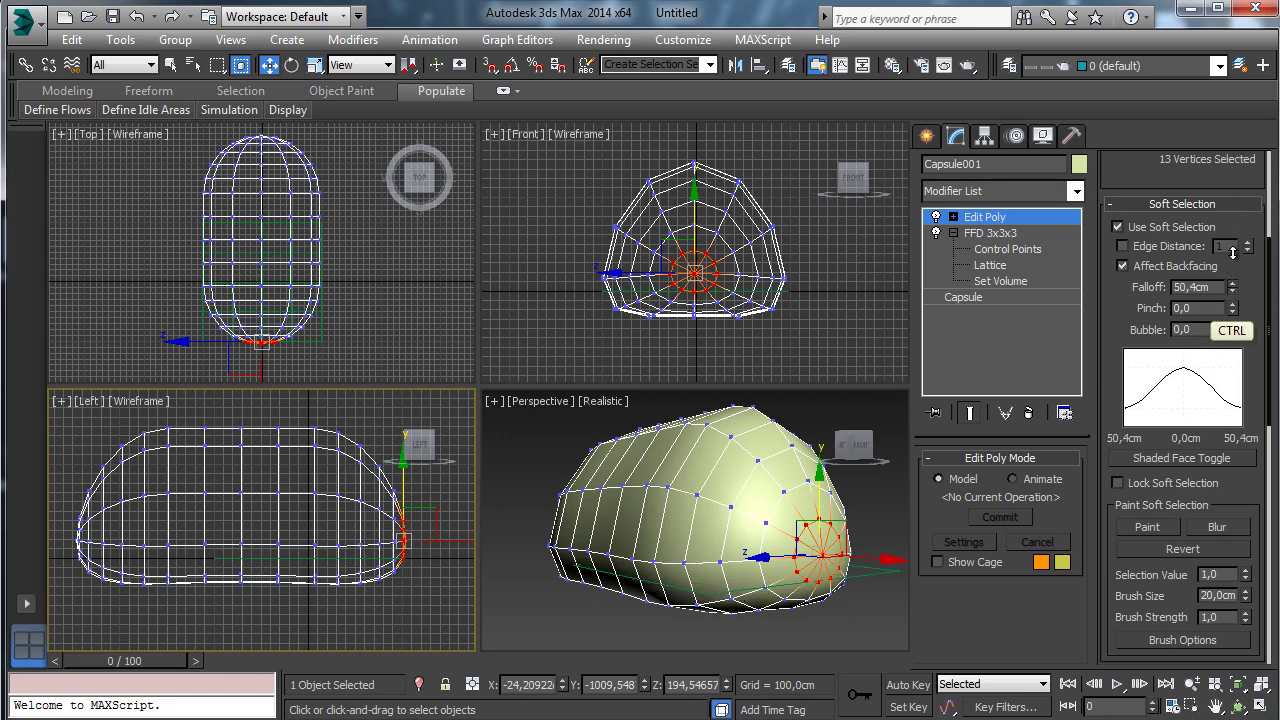
- Lower the selected front-end vertices with Soft Selection and increase the falloff to about 1054 cm
ctrl+drag(1232, 290, 1234, 212)
drag(396, 465, 396, 500)
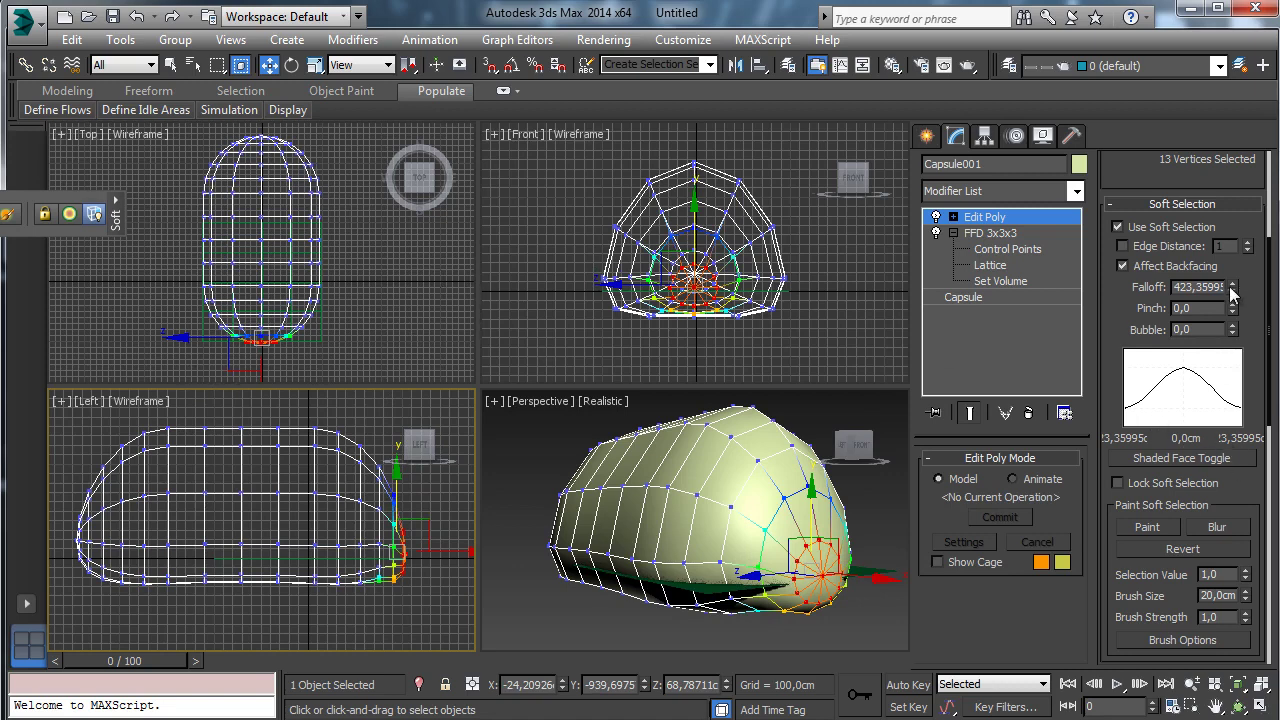
drag(1232, 288, 1250, 150)
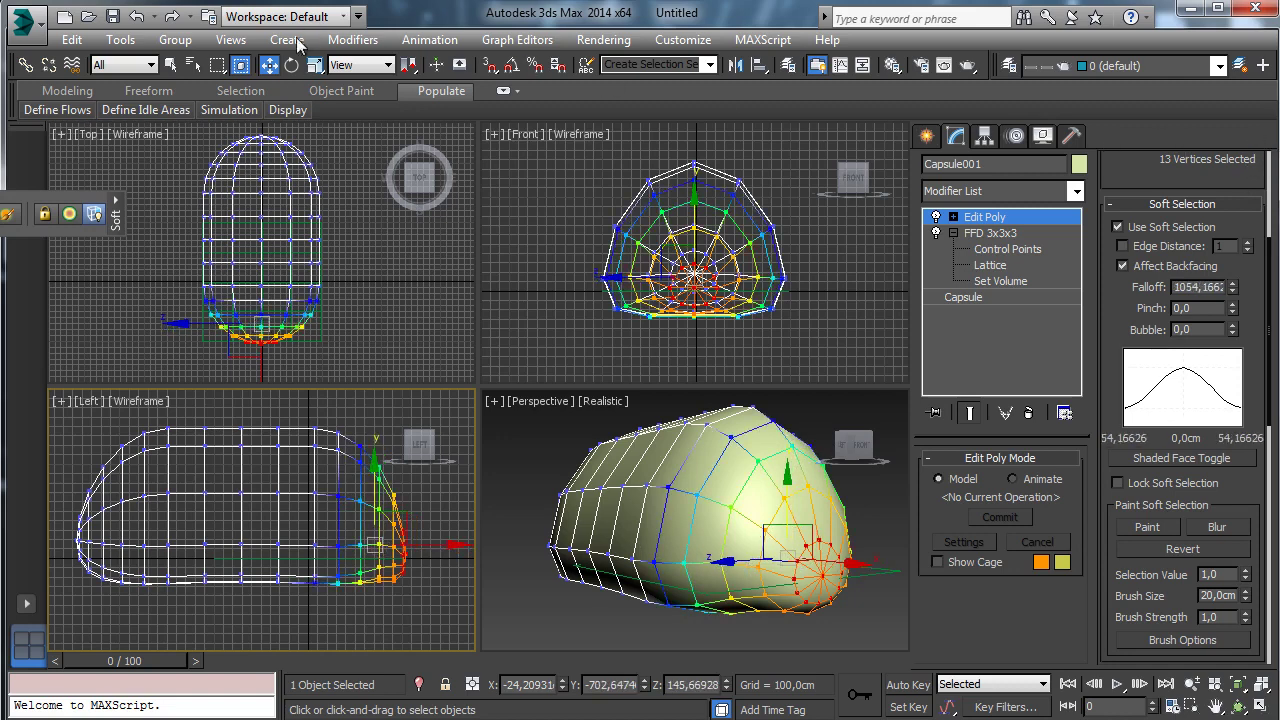
- Scale the softly selected front-end vertices wider along X in the Top viewport
click(315, 67)
right_click(320, 294)
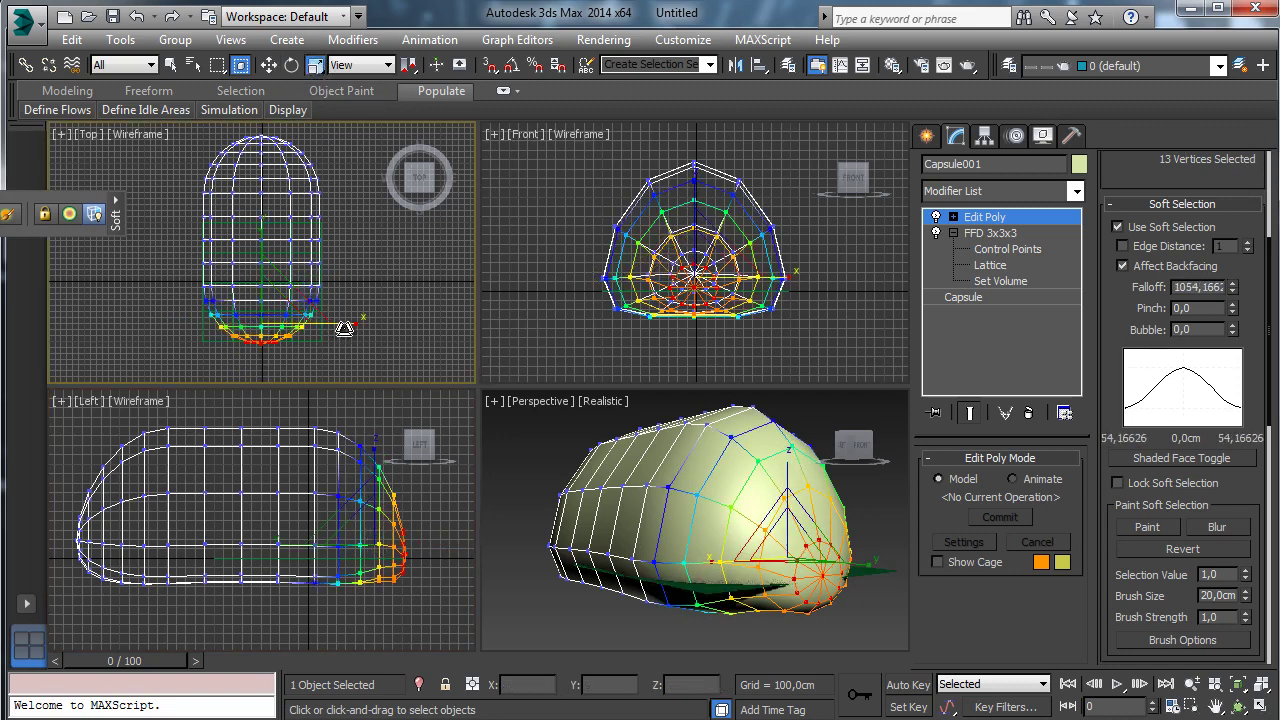
drag(344, 329, 384, 329)
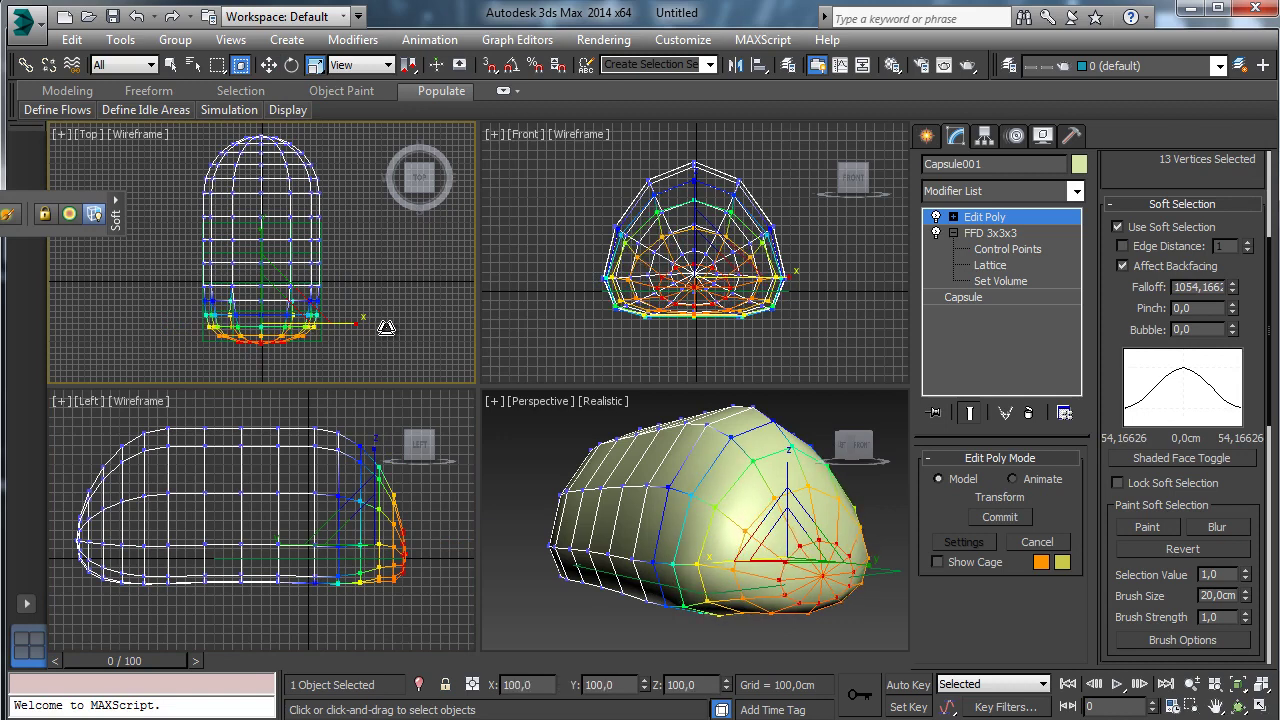
- Select the three vertices on the upper front end in the Left viewport and raise them to about Z 495 cm
click(427, 513)
drag(385, 504, 405, 483)
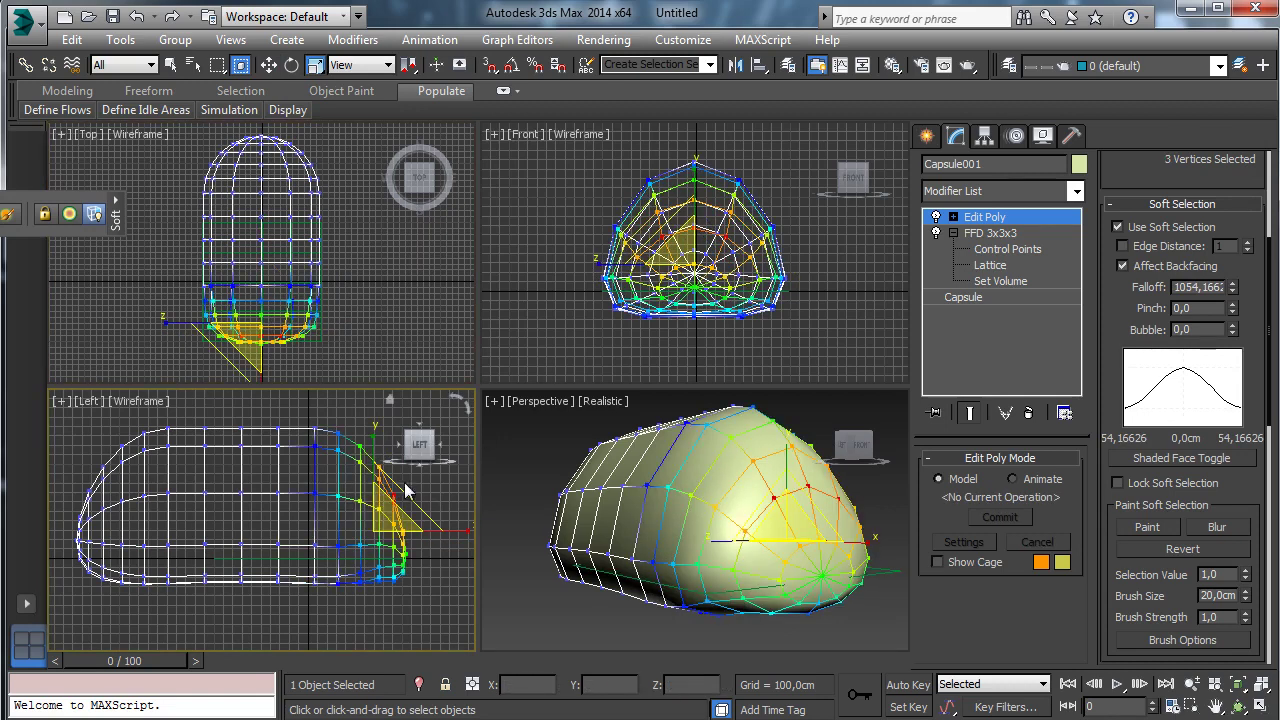
click(269, 64)
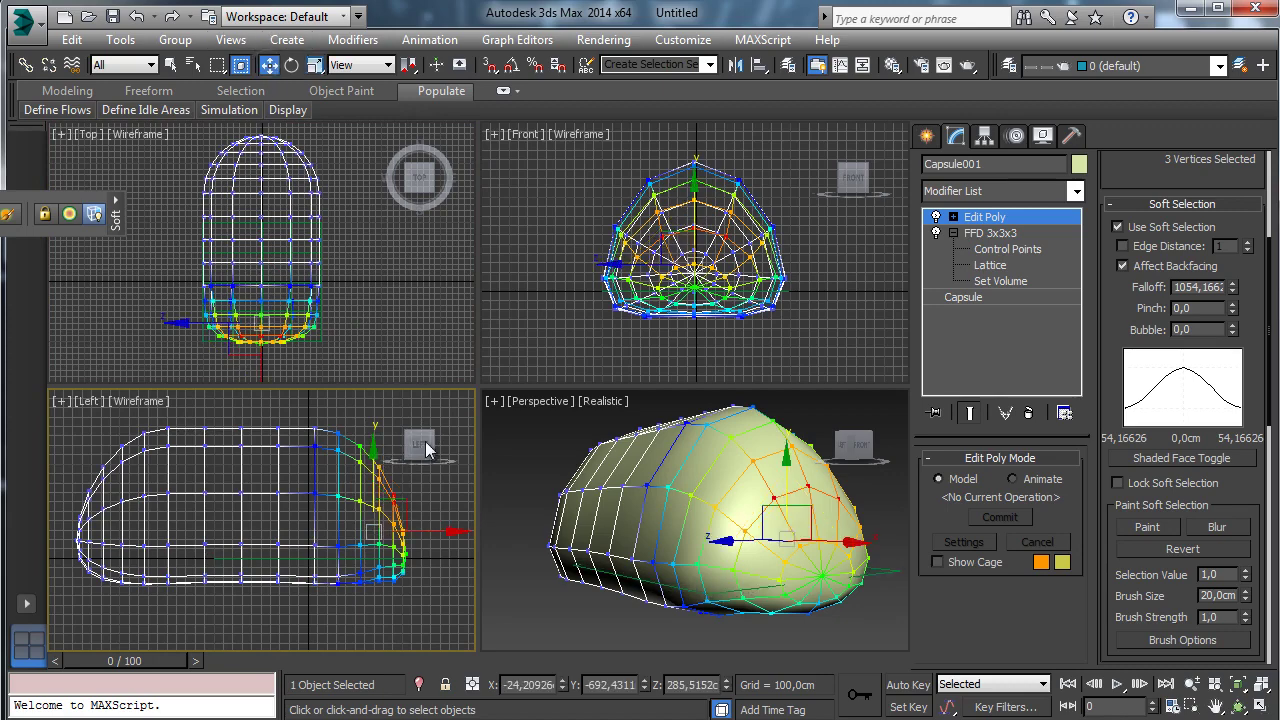
drag(374, 467, 372, 446)
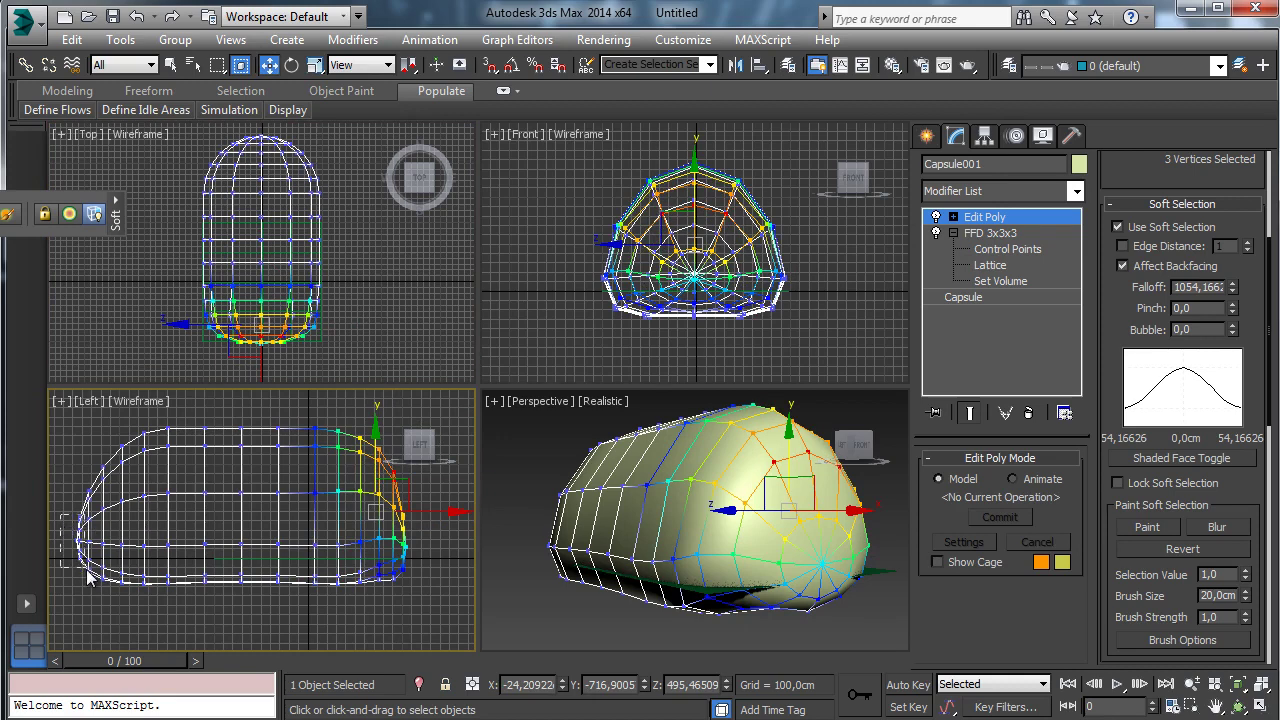
- Turn off Soft Selection and delete the tip vertices at the capsule's far end to open it
drag(87, 570, 89, 572)
click(1117, 227)
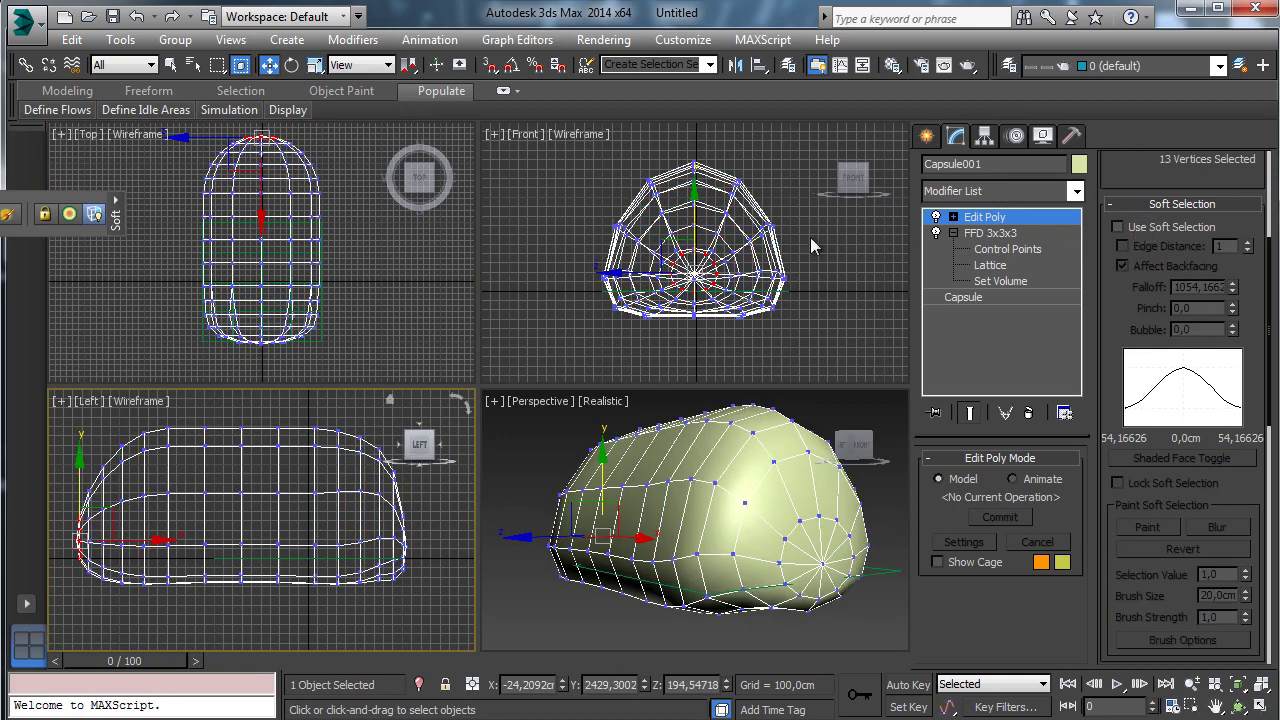
click(802, 248)
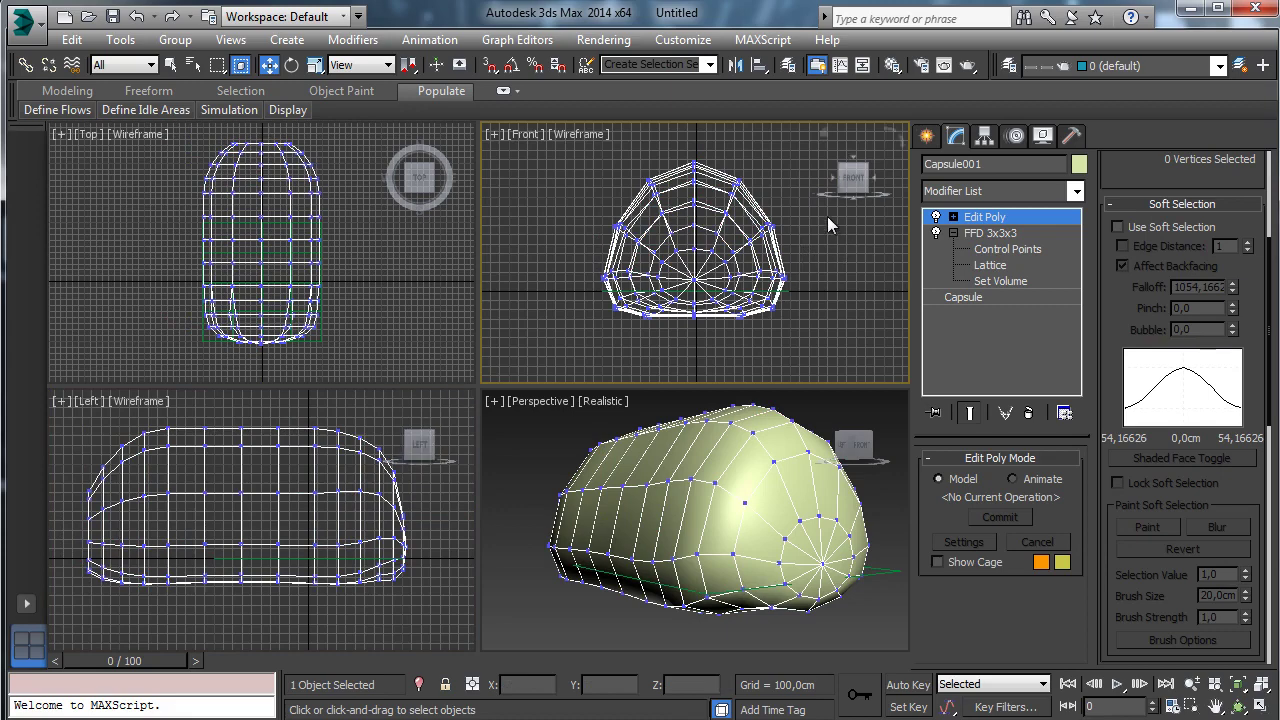
- With Soft Selection on, taper the capsule's open end by scaling its vertices narrower along X in the Top viewport
click(1238, 706)
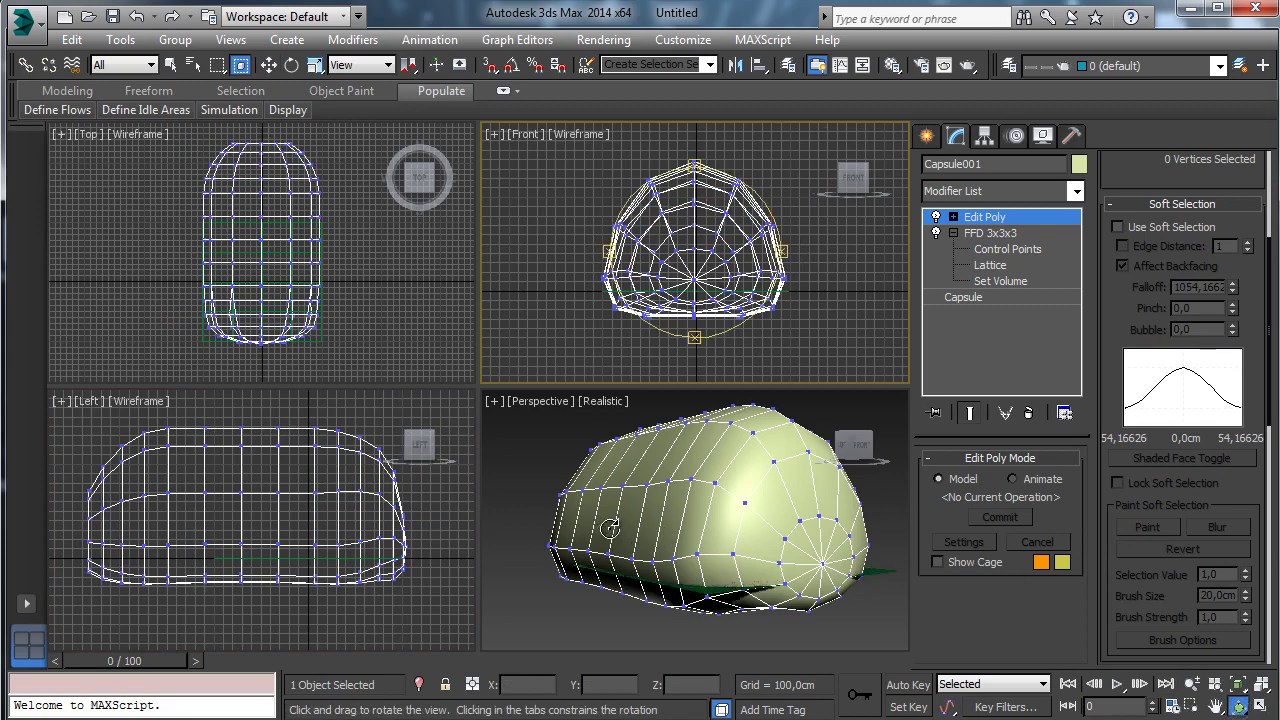
drag(720, 540, 698, 634)
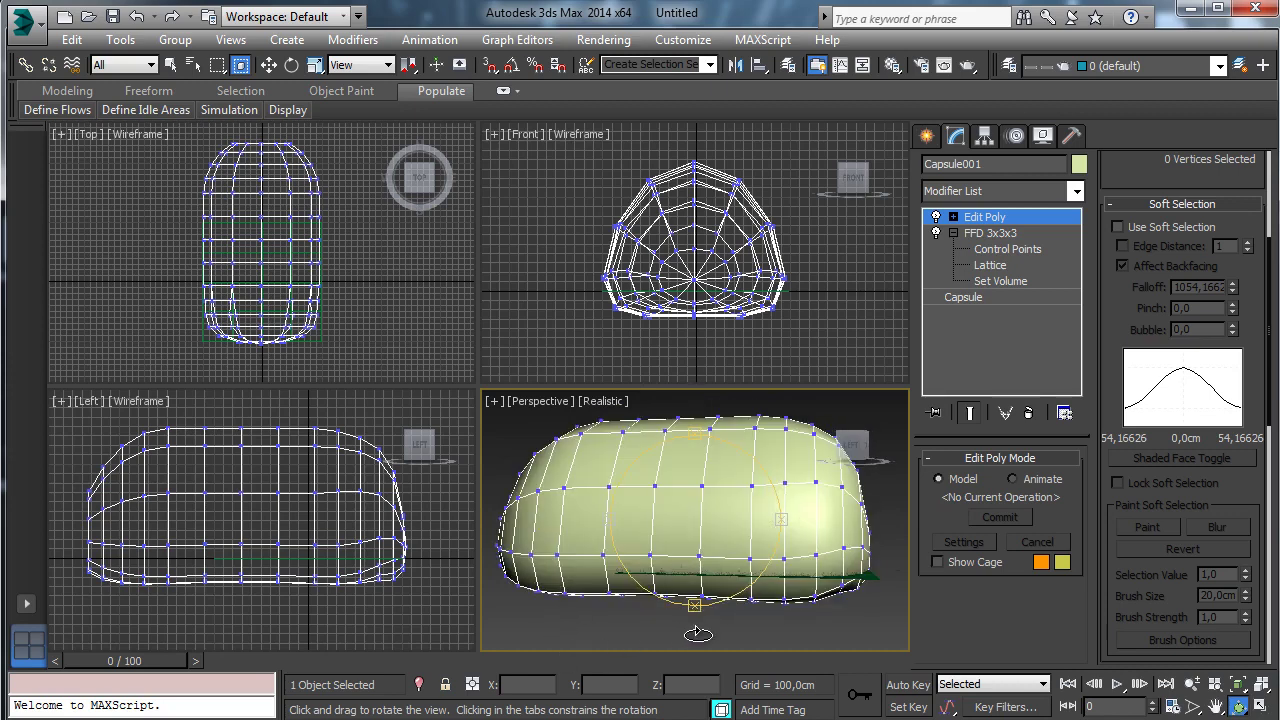
key(q)
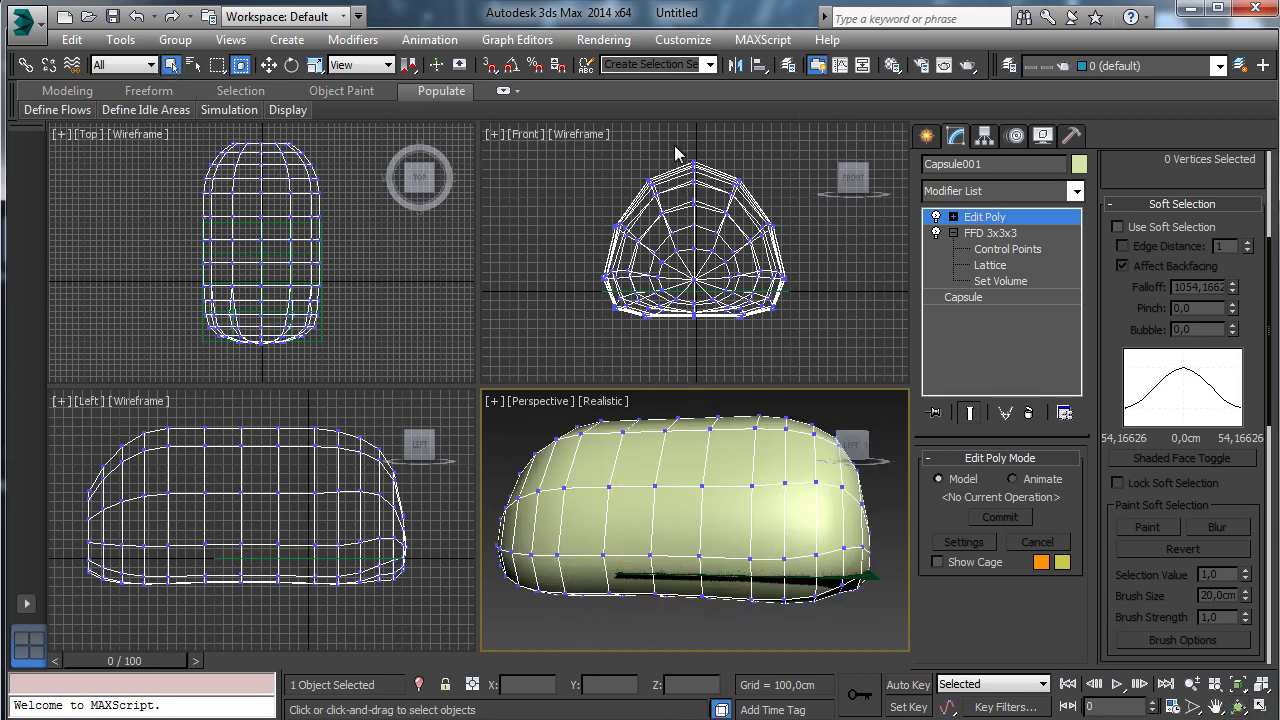
drag(186, 134, 363, 234)
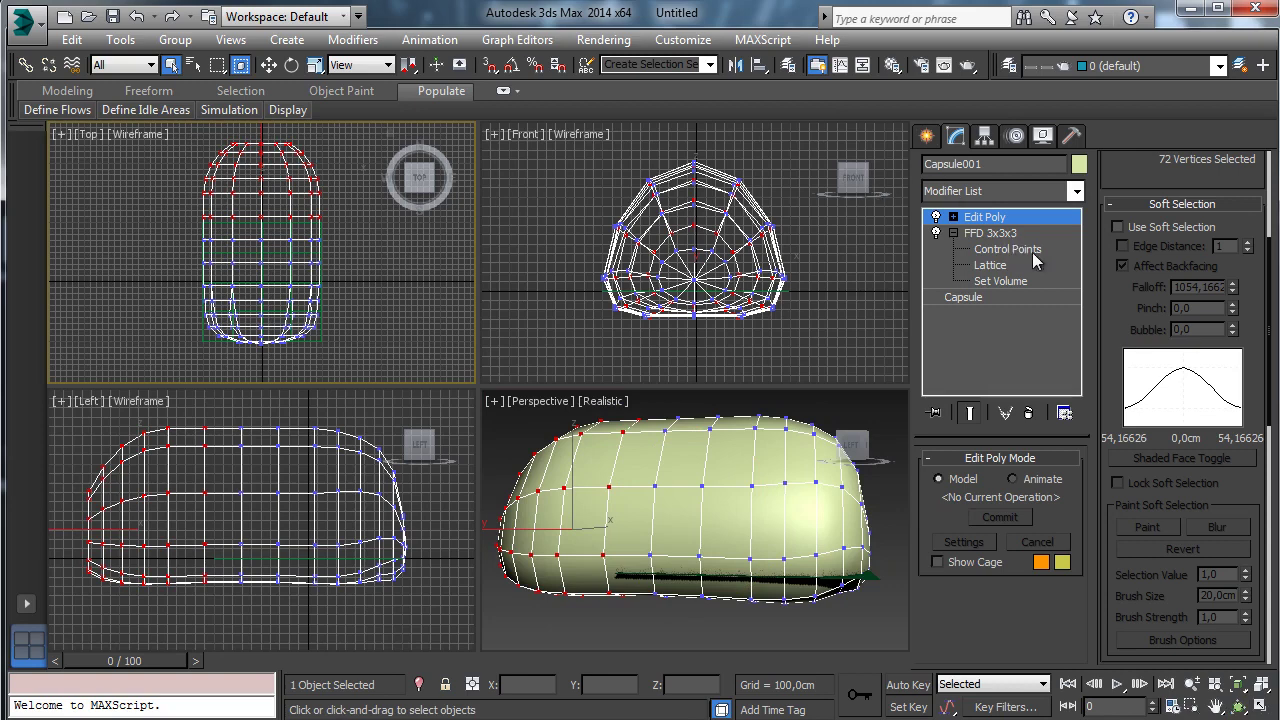
click(1180, 232)
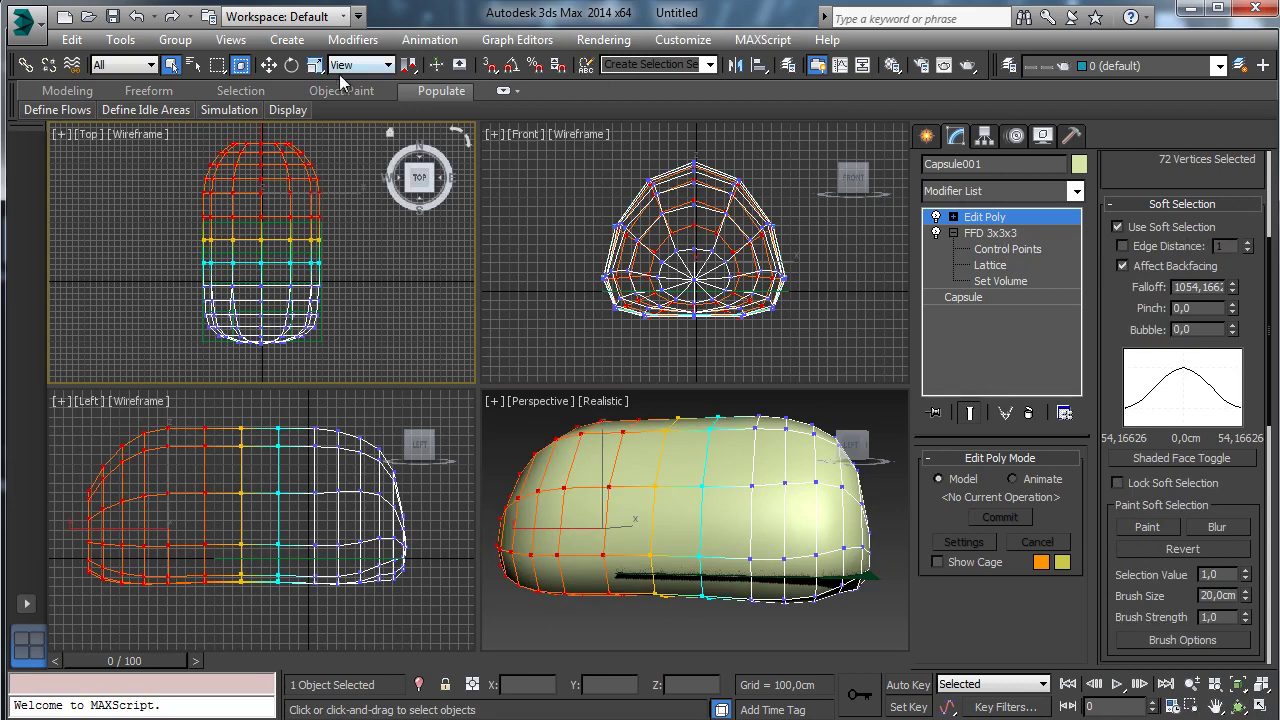
key(r)
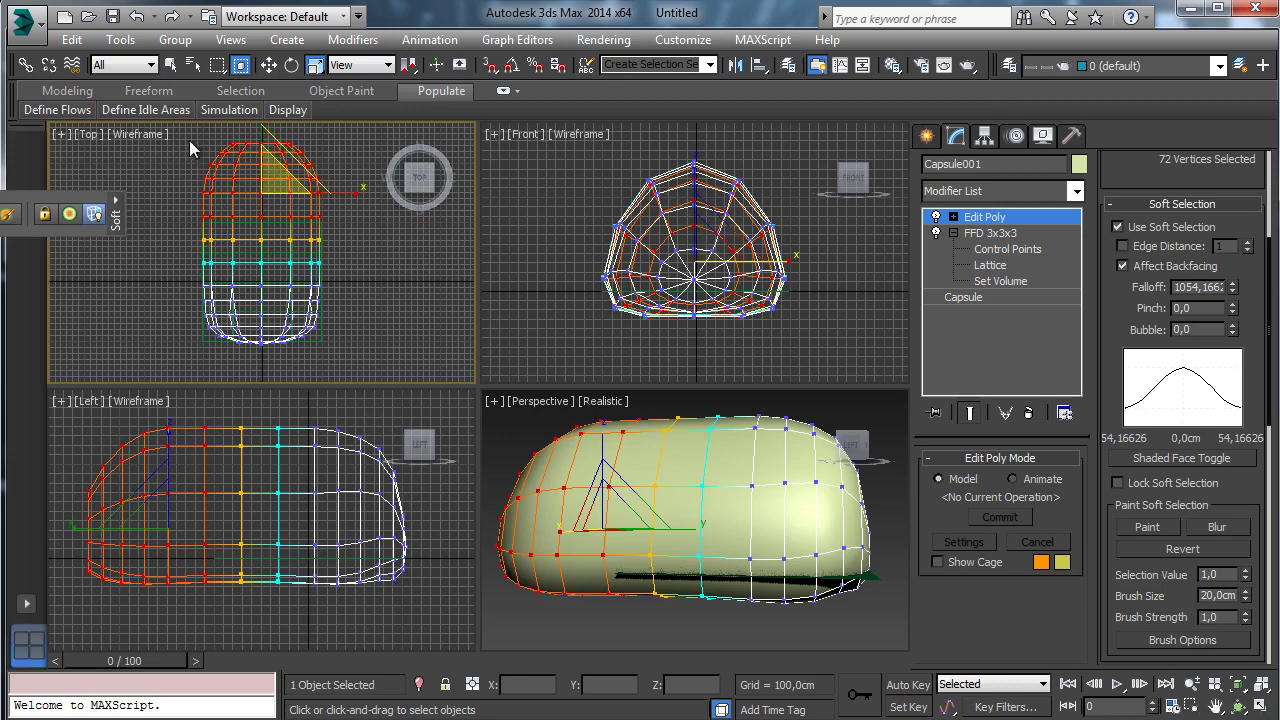
drag(190, 133, 340, 190)
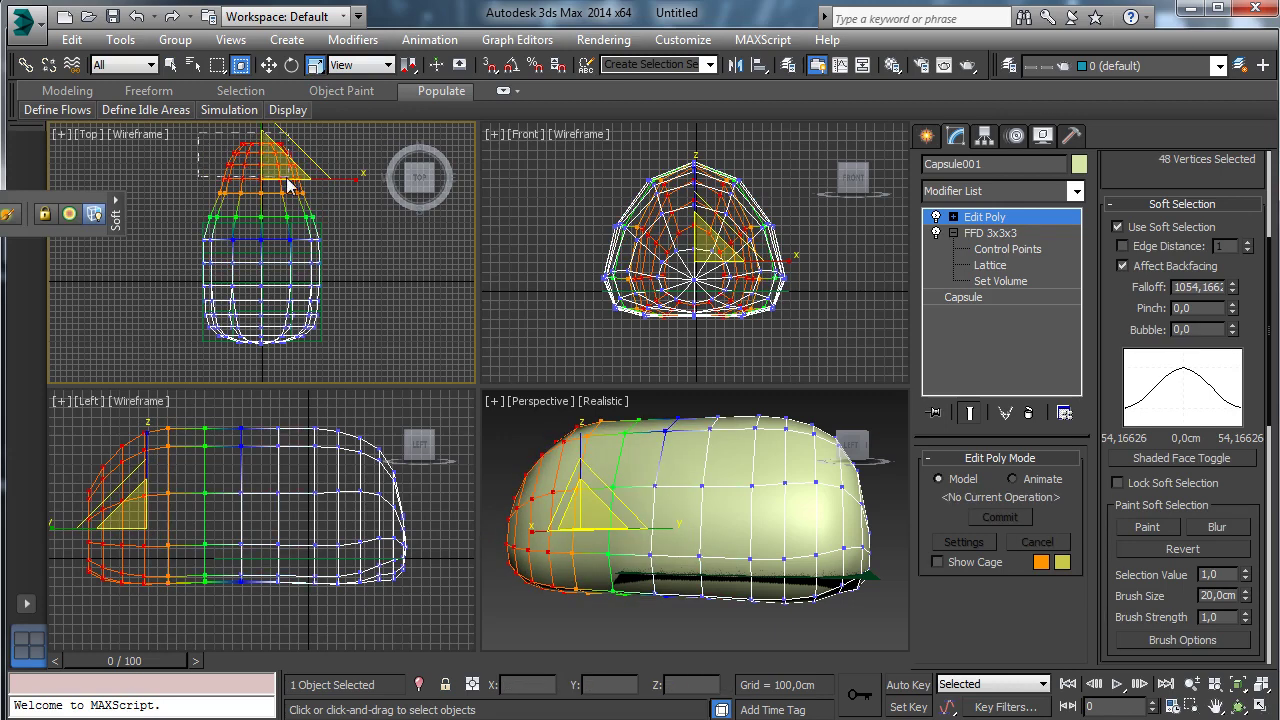
drag(345, 180, 317, 180)
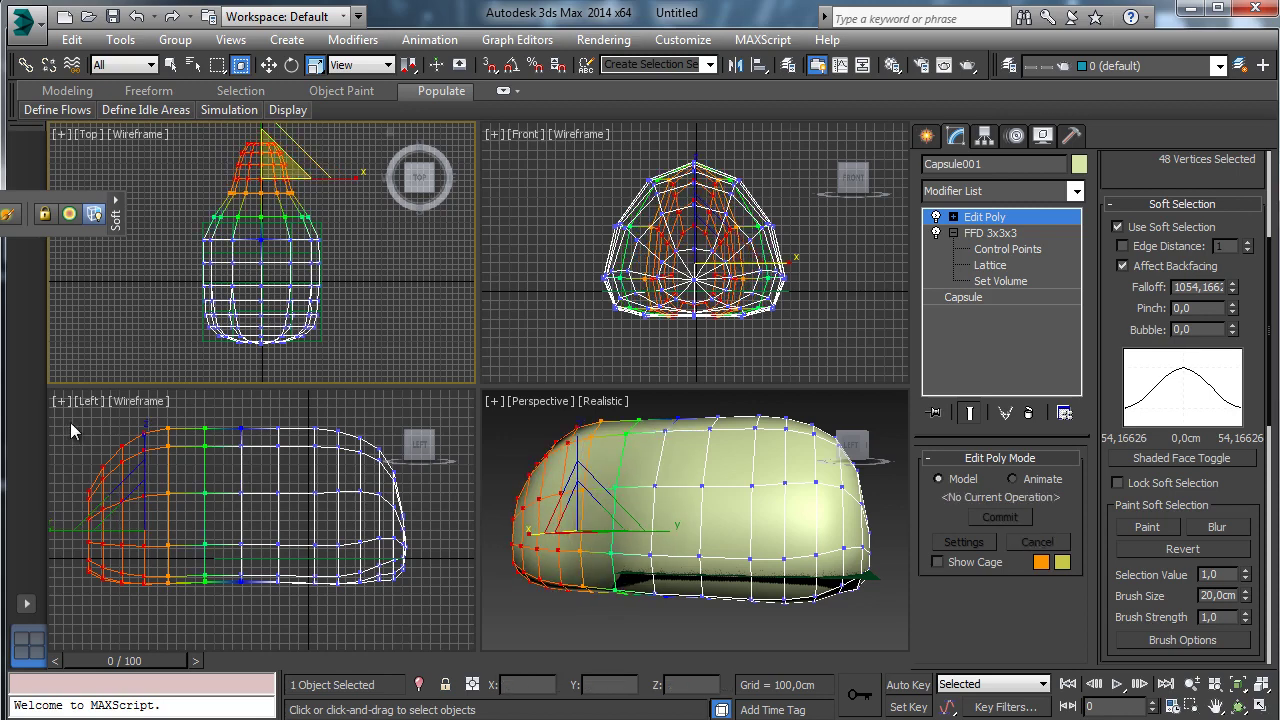
- In the Left viewport, move the open end's upper vertices down with Soft Selection so the roof slopes toward the opening
drag(69, 421, 161, 507)
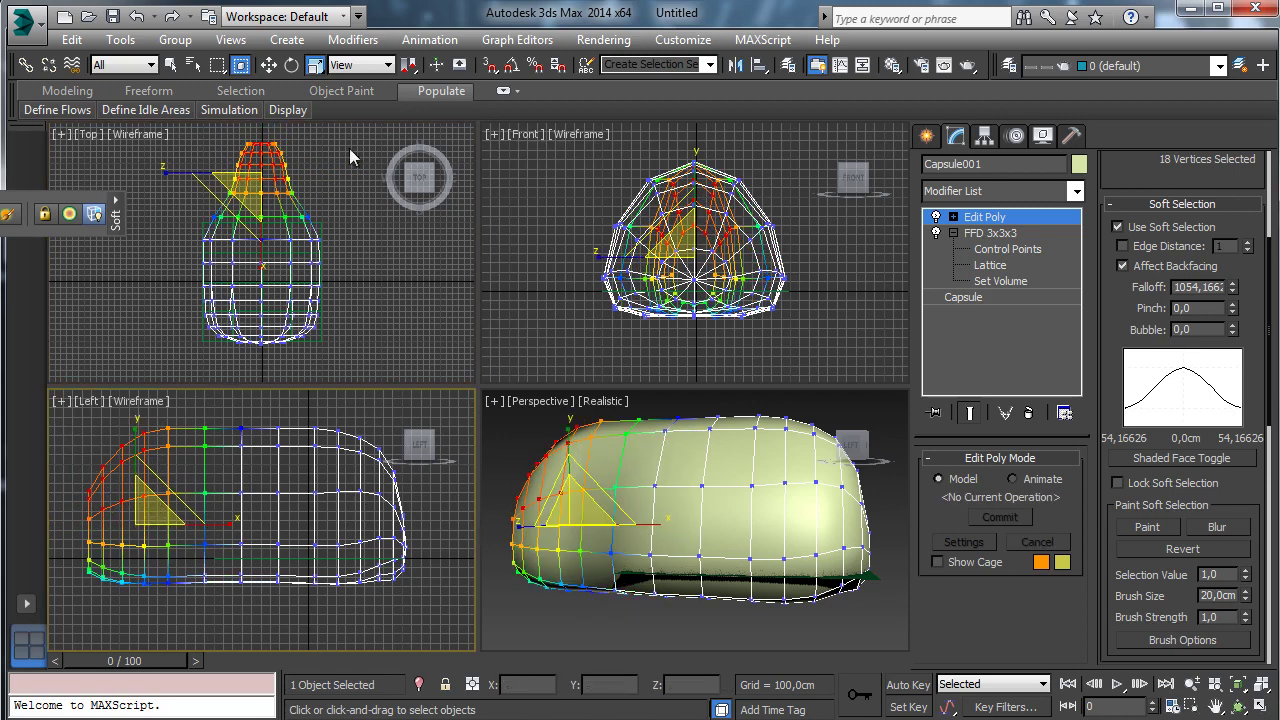
click(268, 65)
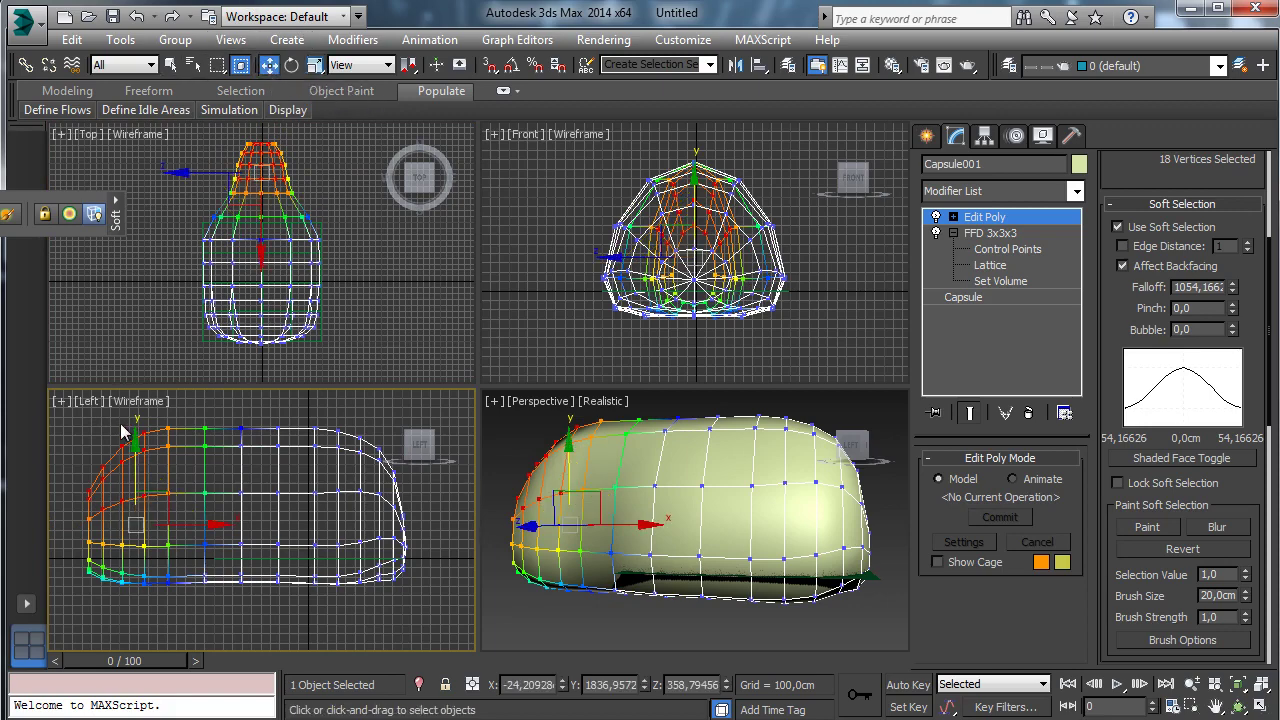
drag(133, 453, 168, 499)
drag(142, 451, 144, 470)
drag(183, 509, 145, 479)
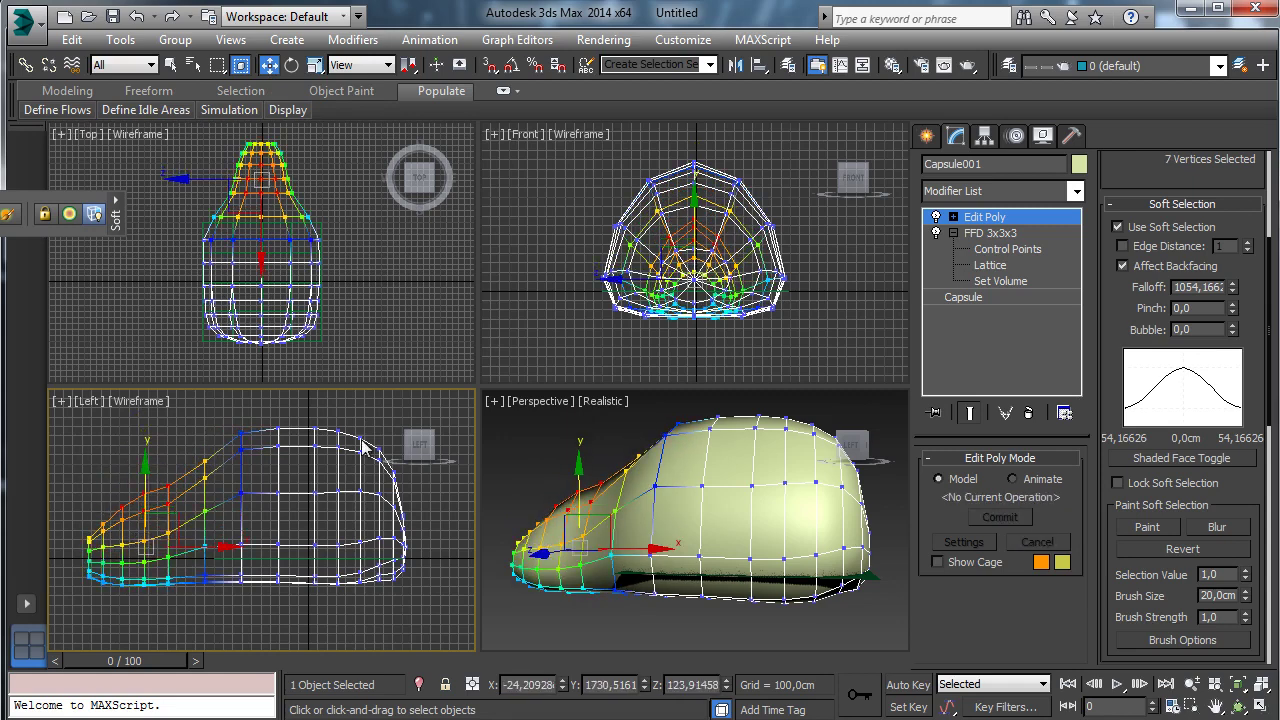
click(1240, 707)
drag(687, 527, 935, 506)
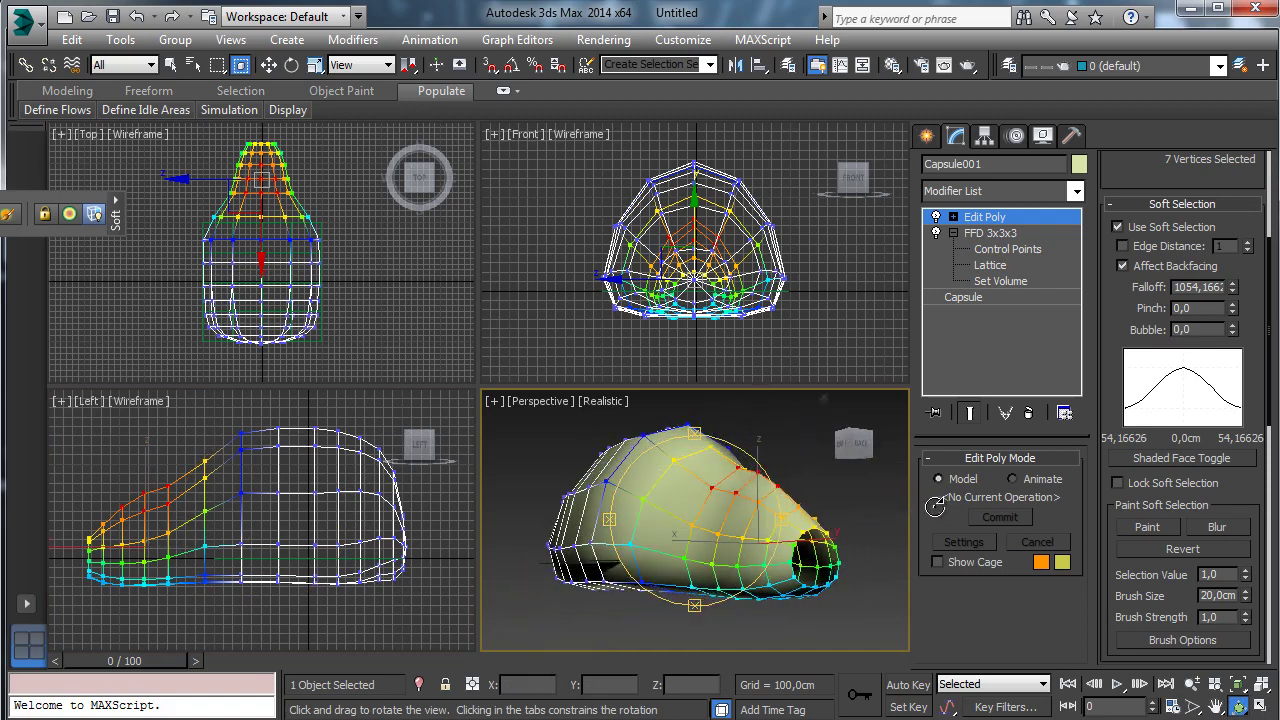
- Leave vertex editing on the capsule, reselect the whole object and rename it Cave
drag(655, 500, 958, 437)
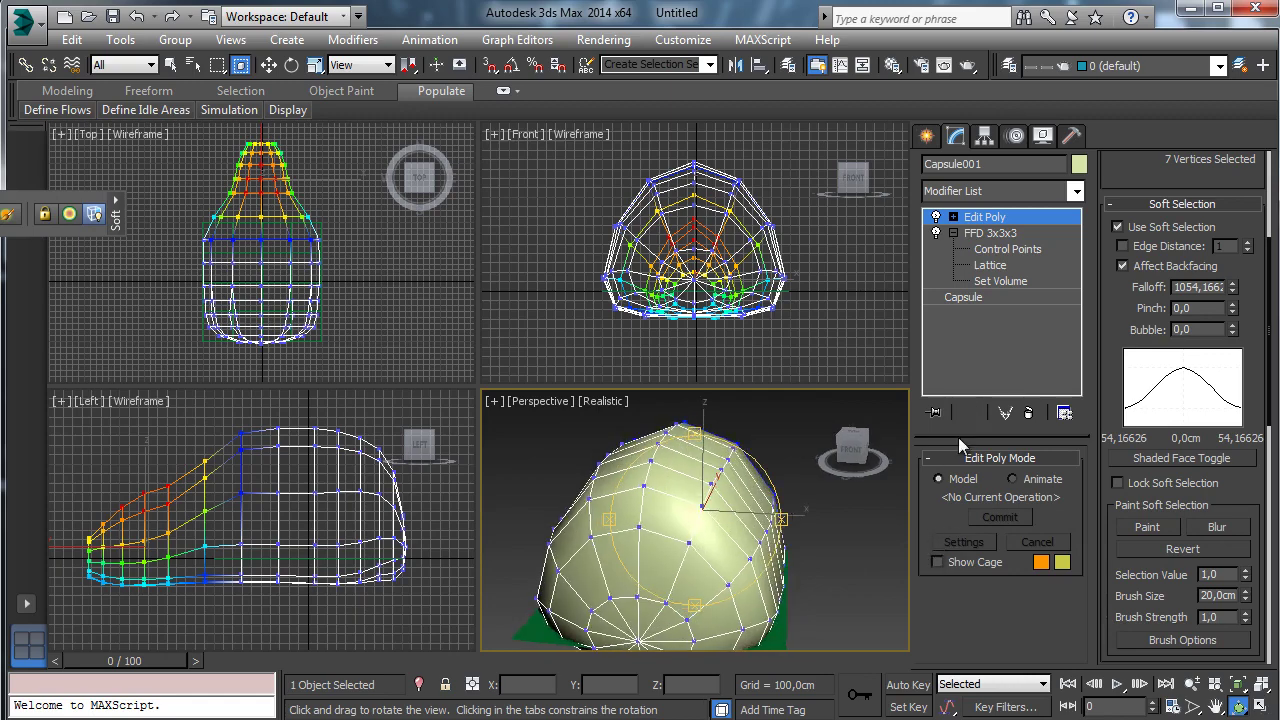
click(975, 225)
key(w)
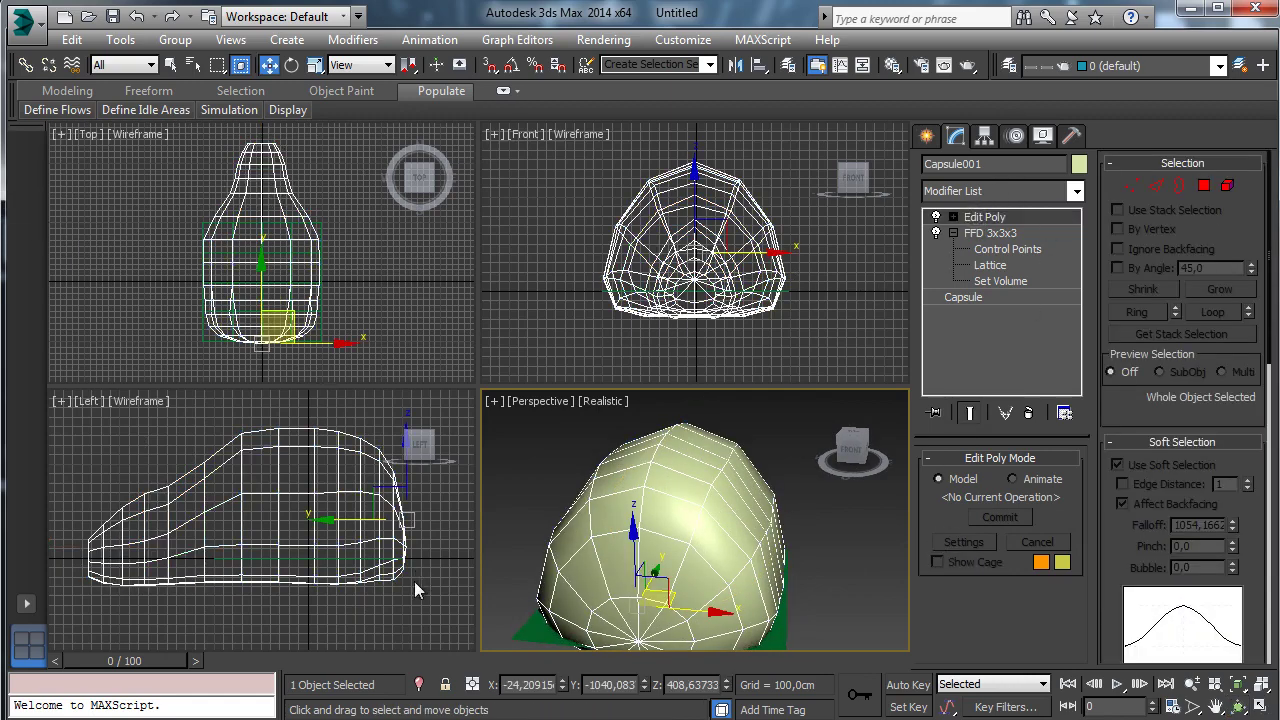
click(530, 631)
click(869, 288)
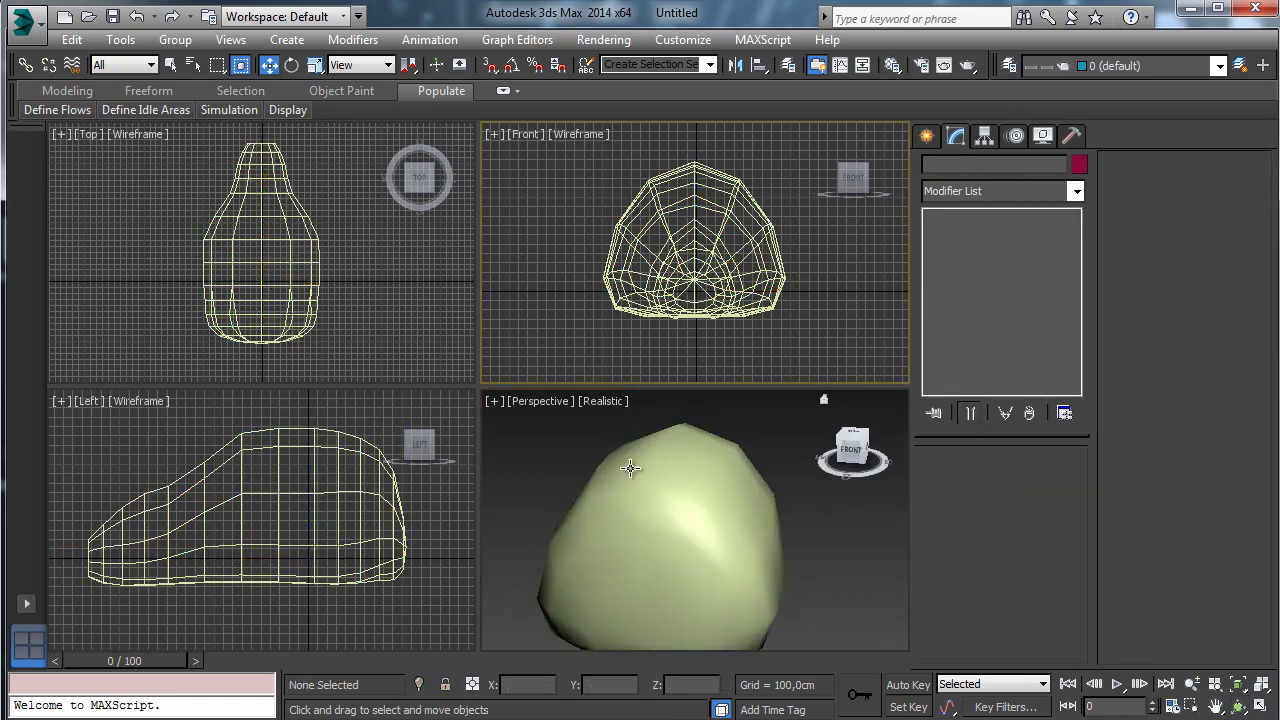
click(595, 493)
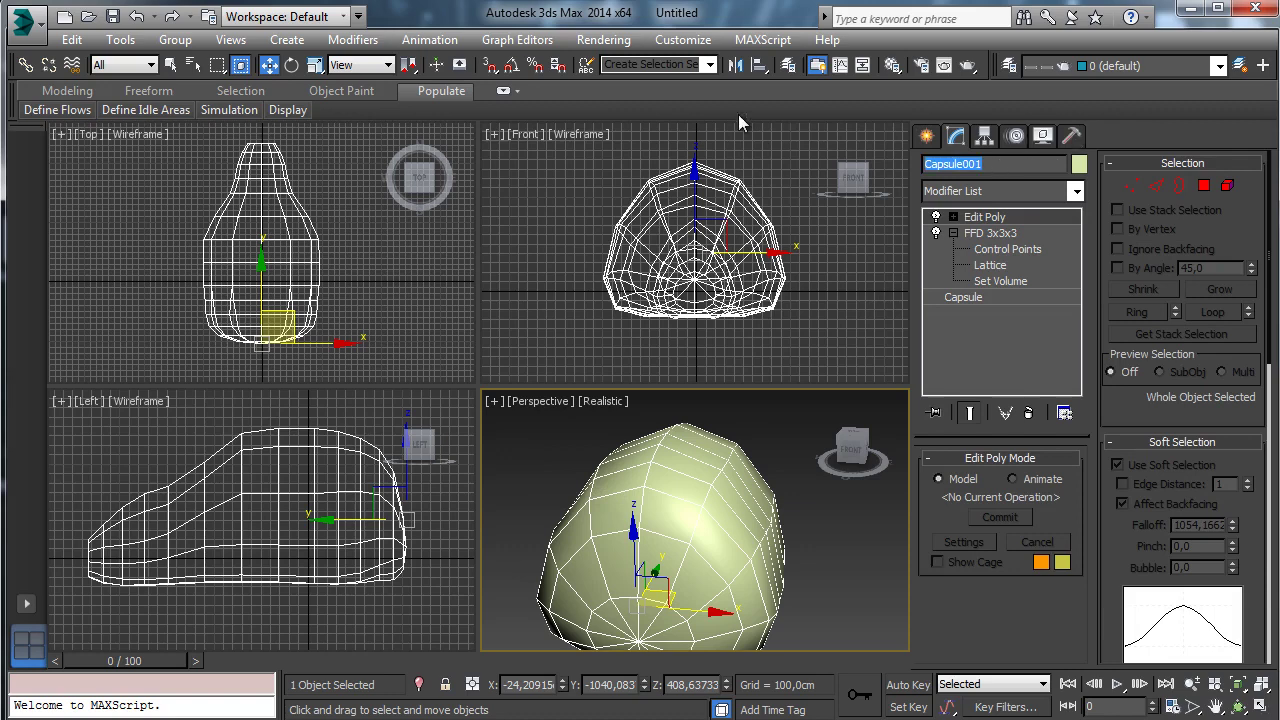
text(Cave)
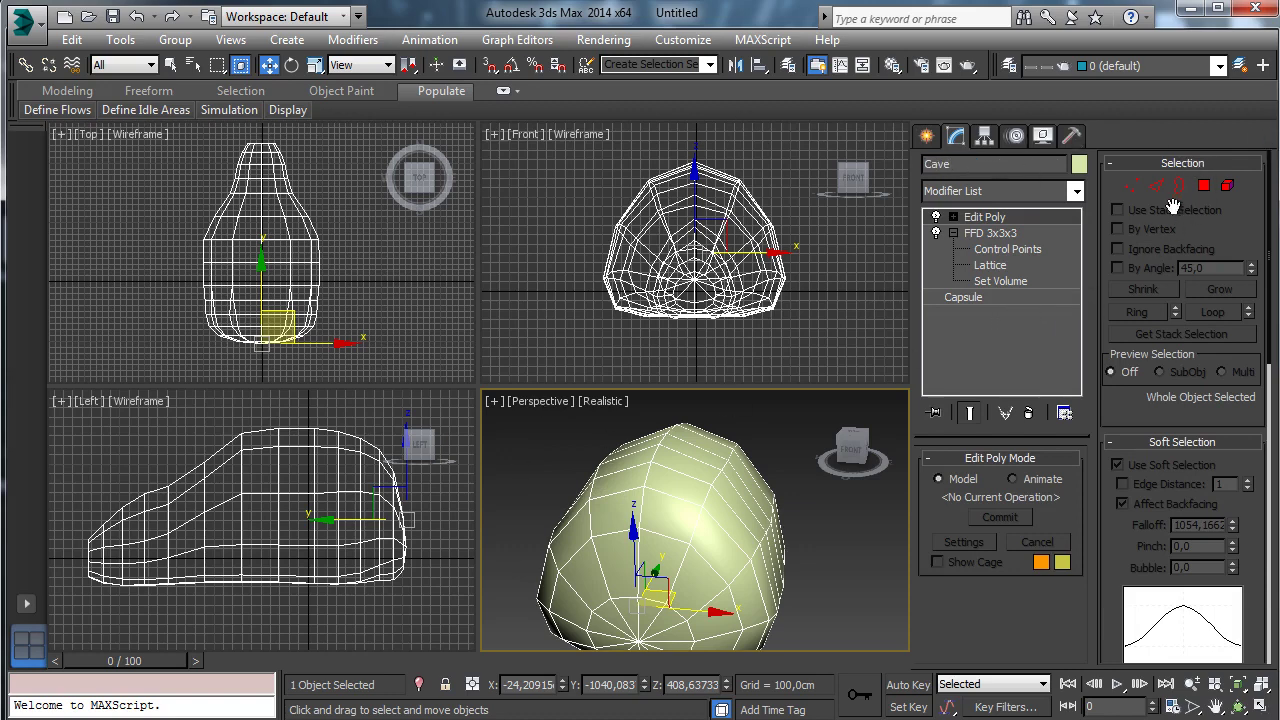
- Add a TurboSmooth modifier to the cave and set its iterations to 2
click(1078, 197)
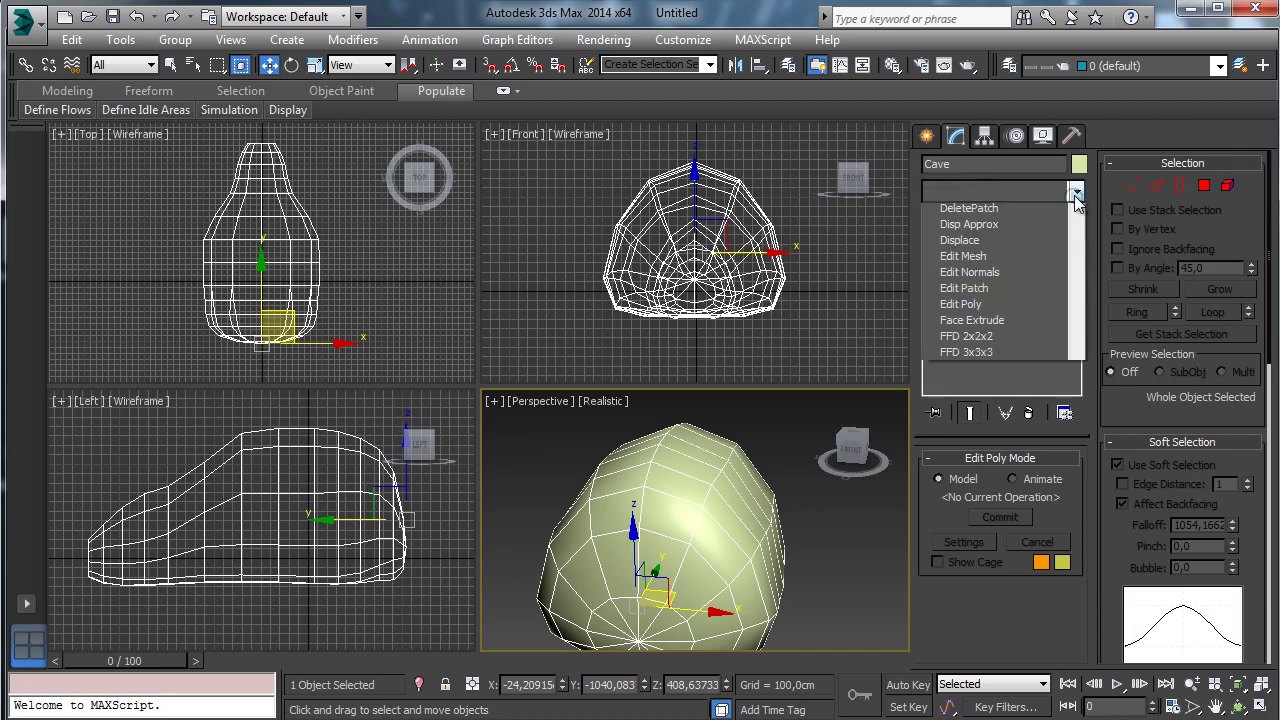
drag(1076, 256, 1070, 712)
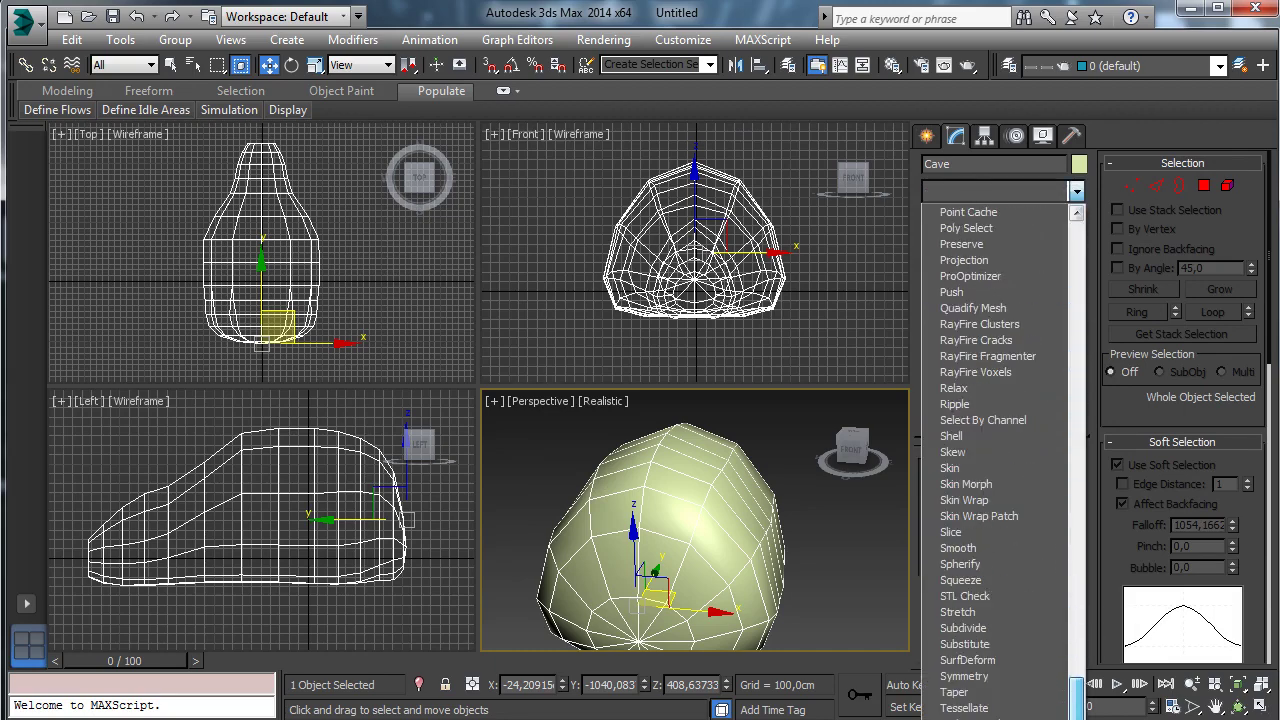
click(1012, 718)
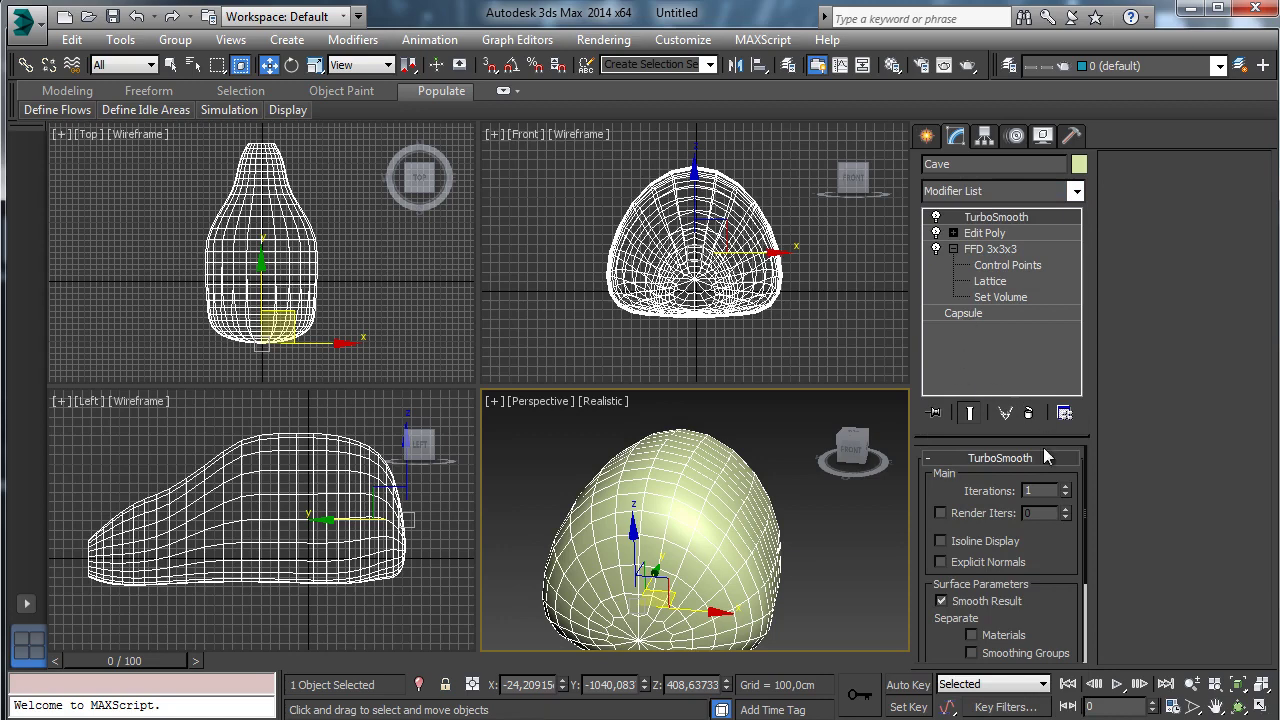
click(1066, 489)
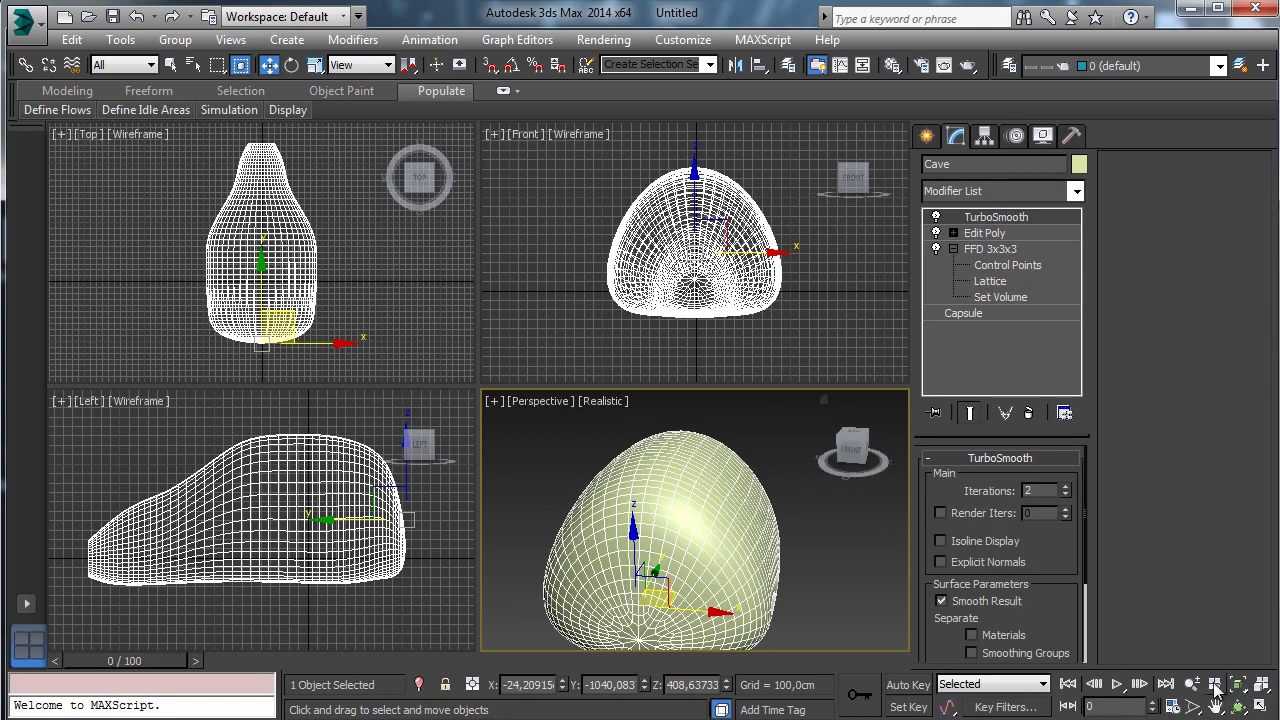
- Maximize the Perspective view and add a new Edit Poly modifier above TurboSmooth
click(1261, 707)
click(1238, 707)
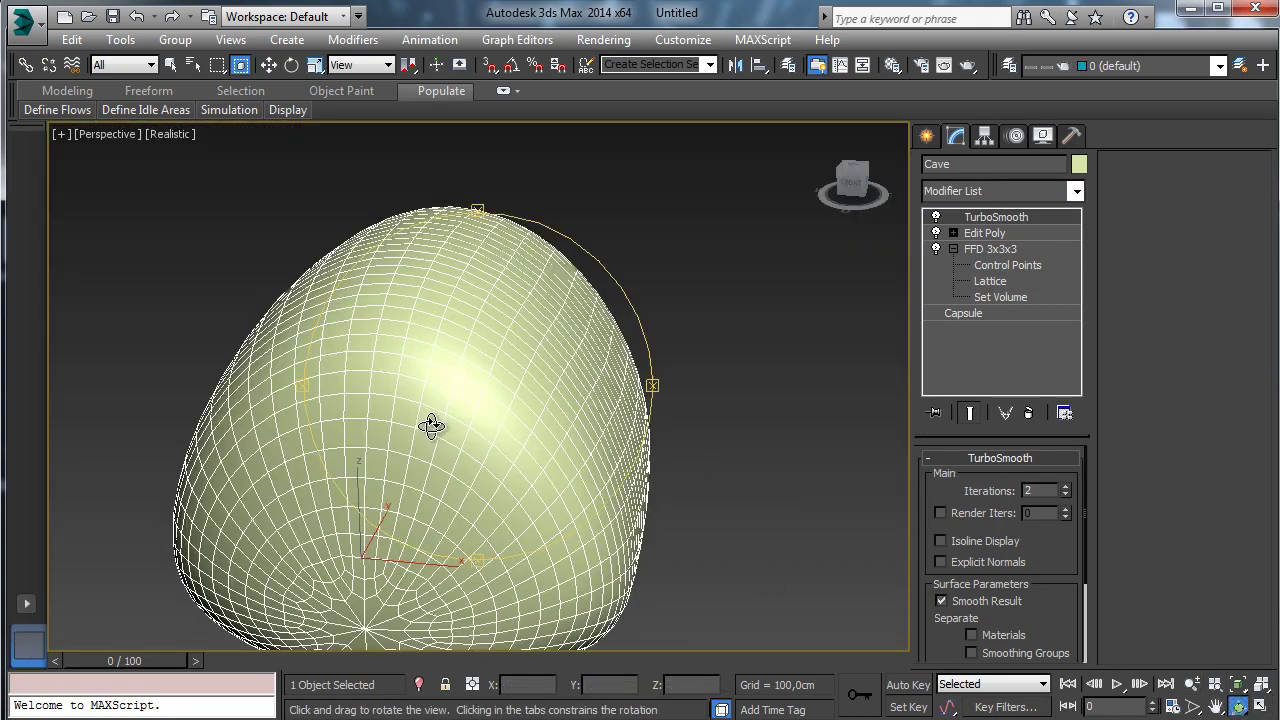
drag(431, 425, 274, 405)
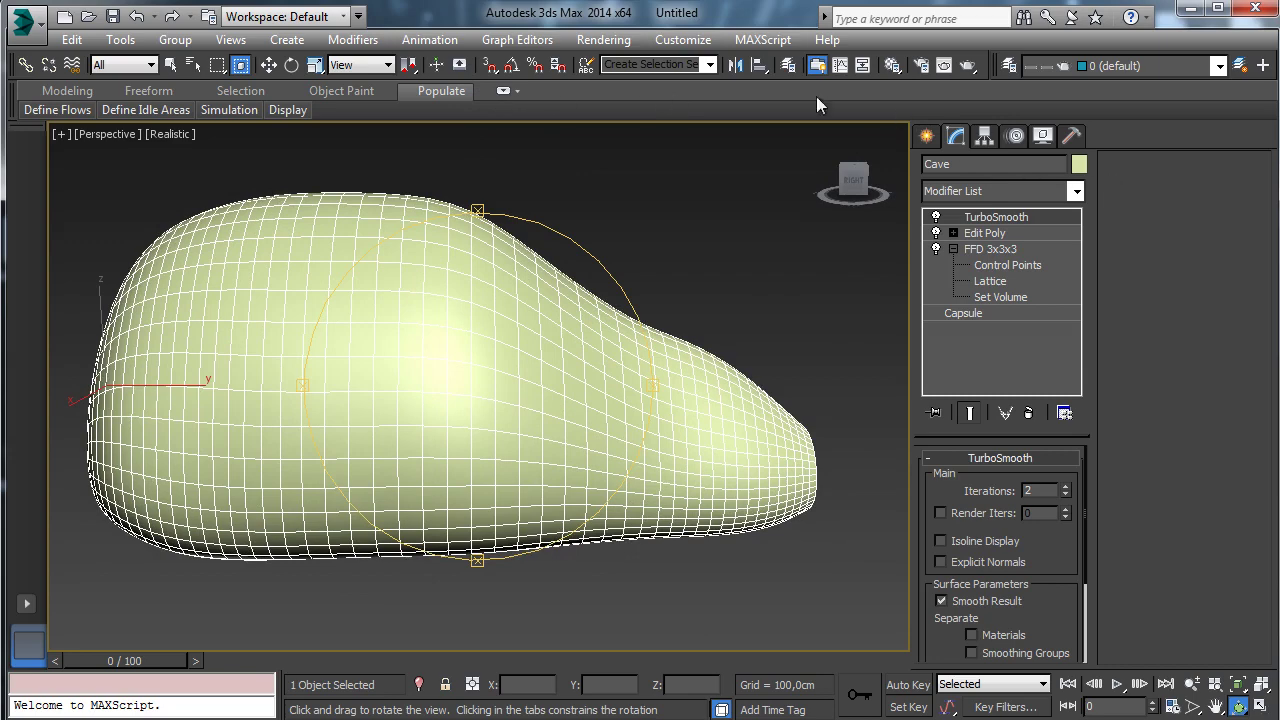
click(1075, 190)
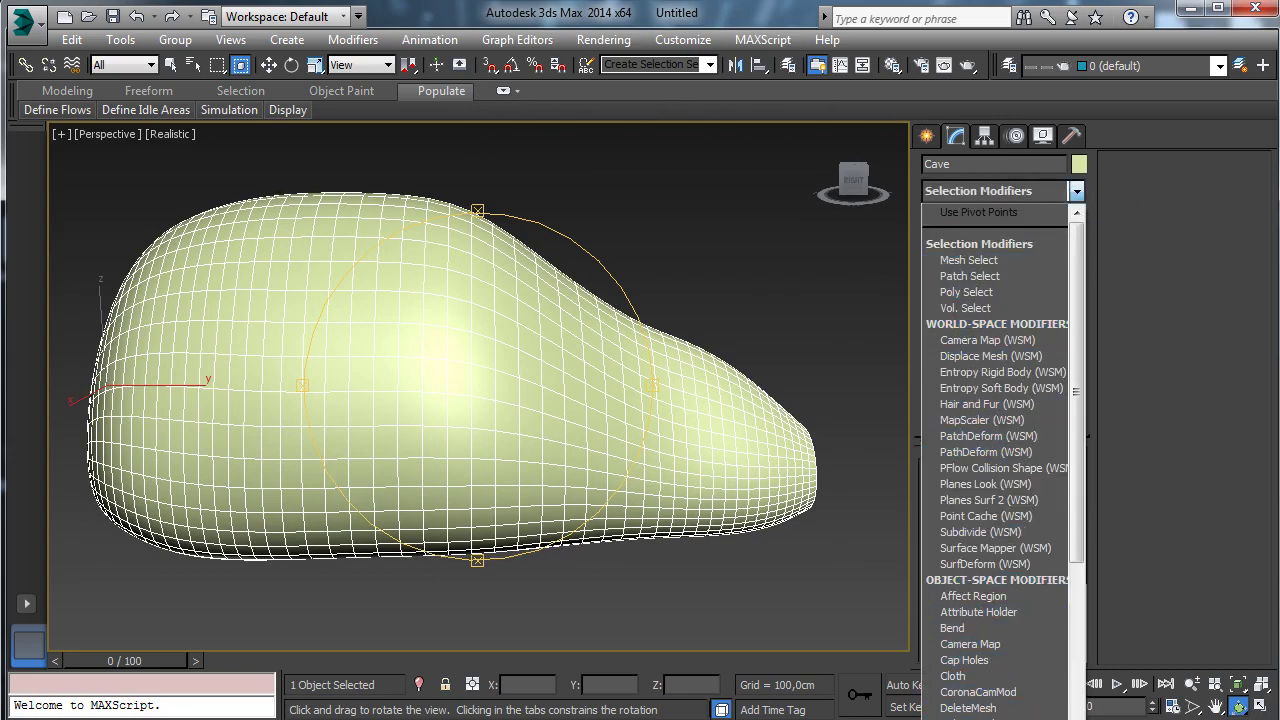
click(966, 718)
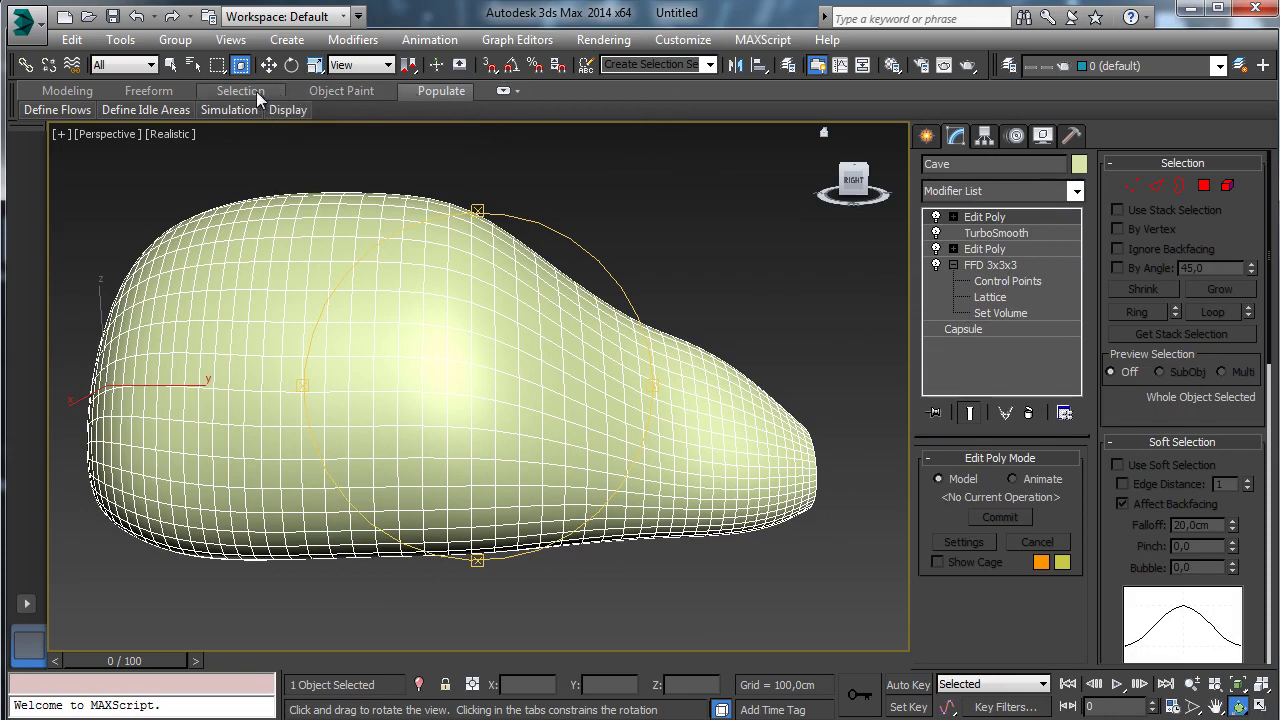
- Show the full set of Freeform tools in the ribbon and widen the Perspective viewport
click(150, 90)
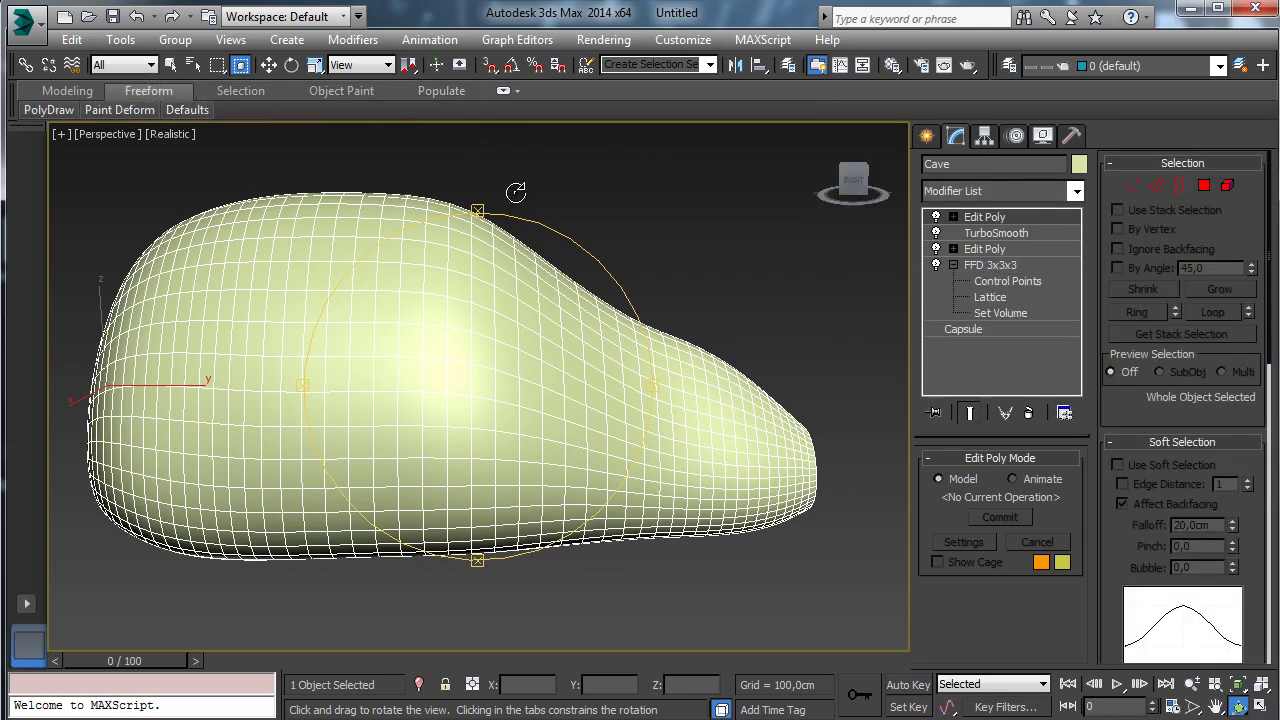
click(491, 97)
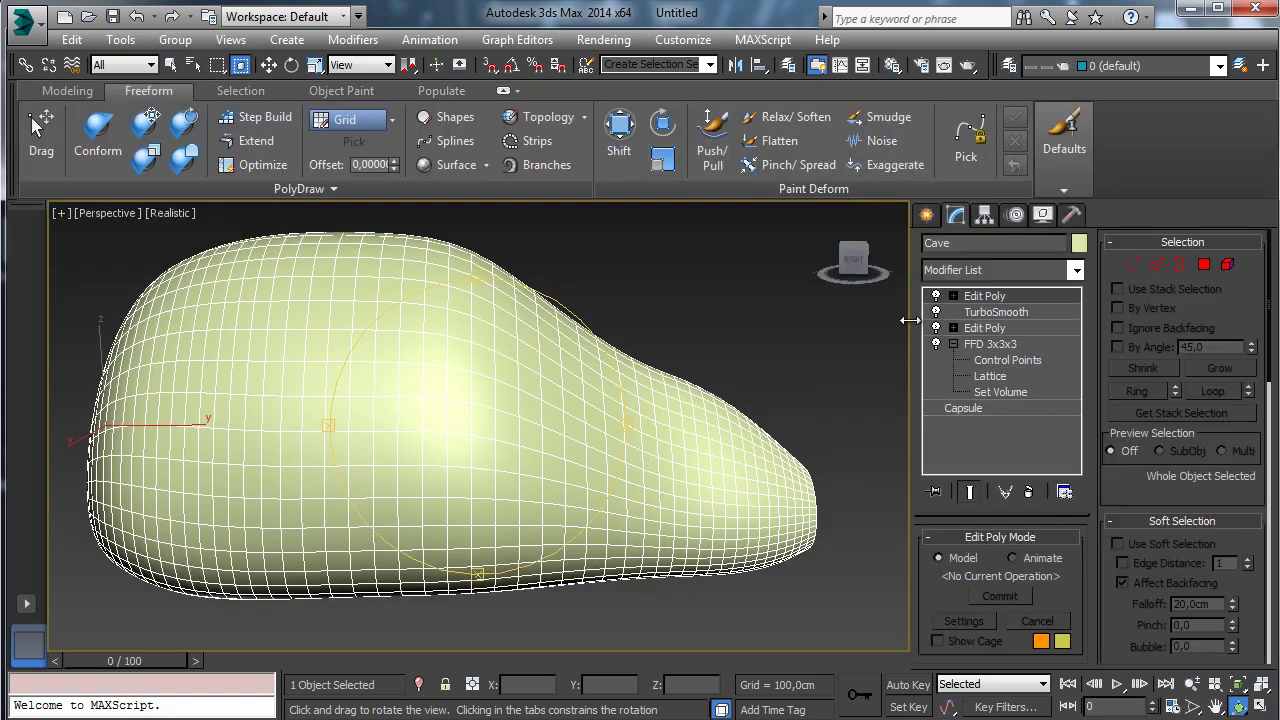
drag(910, 320, 1134, 320)
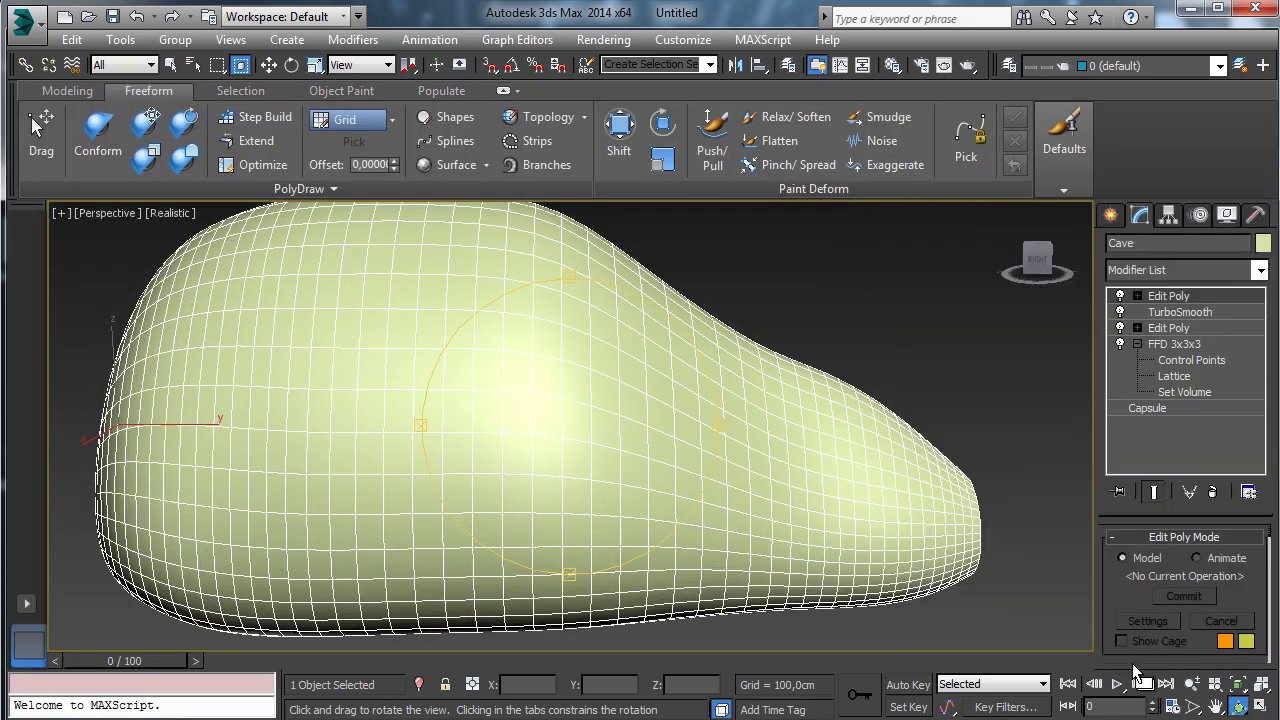
- Use the Freeform Shift brush at strength 20 and falloff 200 to make the cave's roofline and its two ends irregular
click(1192, 684)
drag(556, 403, 597, 452)
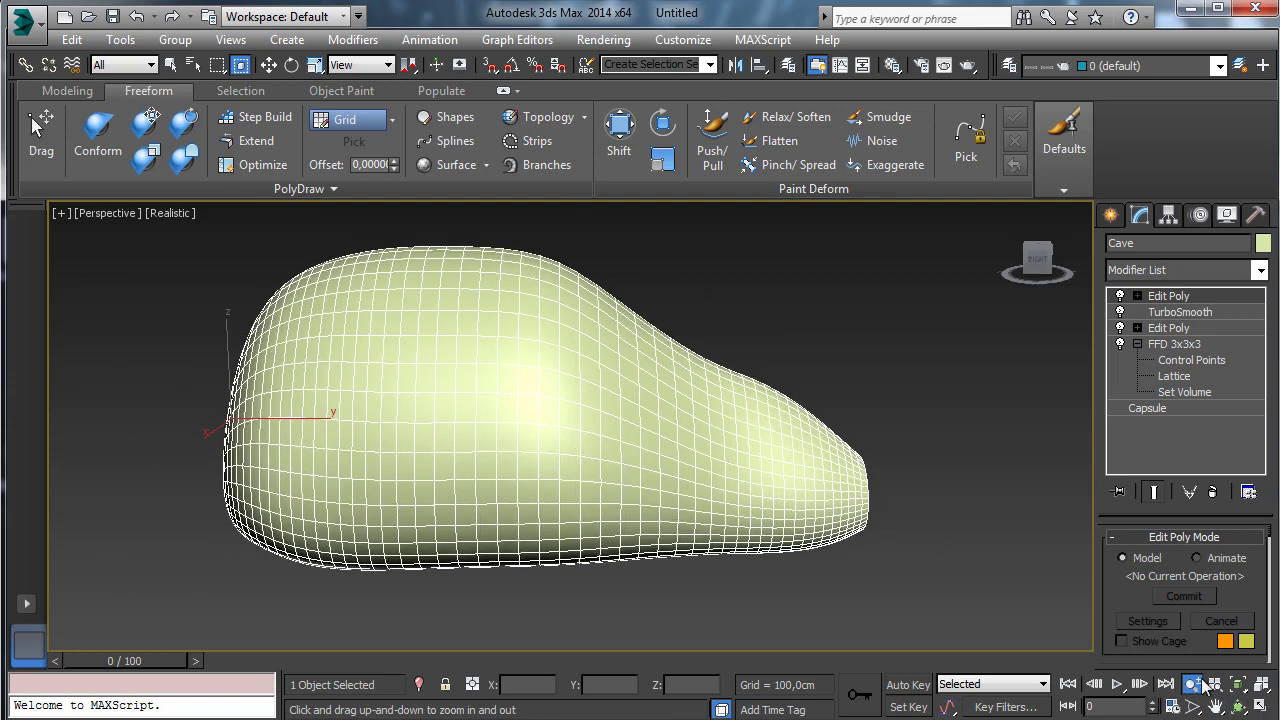
key(ctrl+r)
mouse_move(450, 432)
mouse_down()
mouse_move(480, 463)
mouse_move(482, 446)
mouse_up()
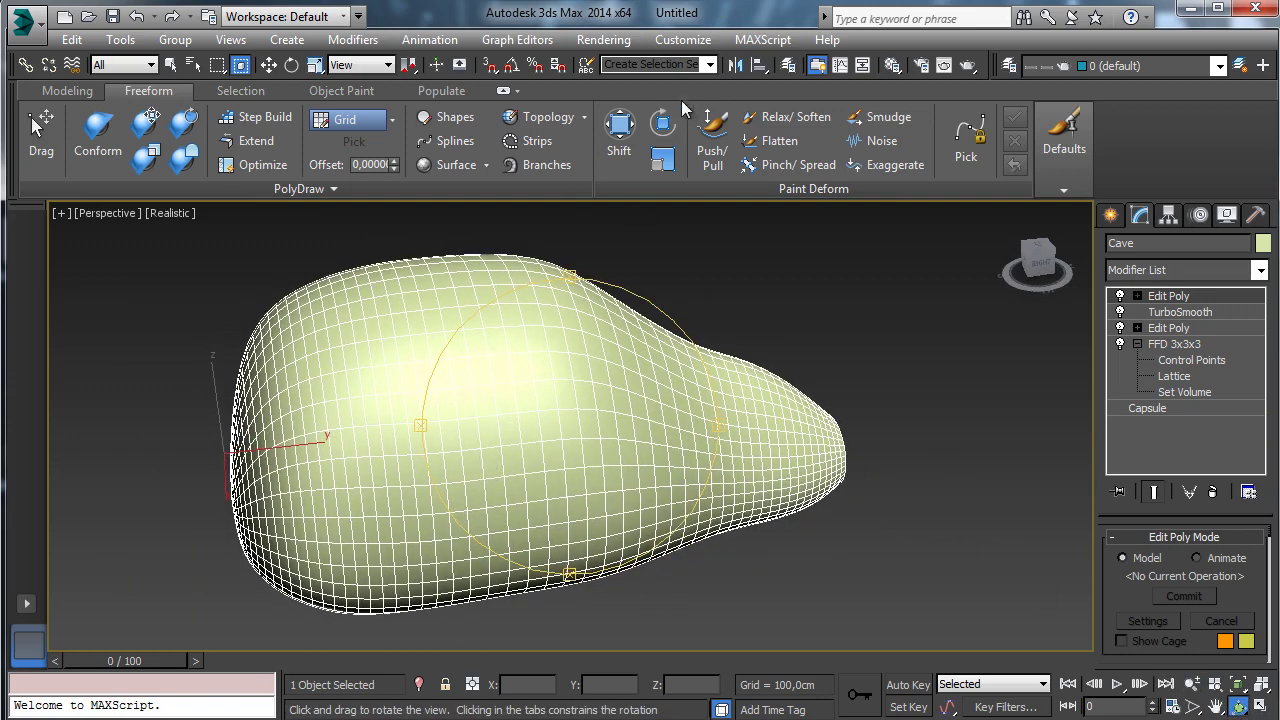
click(619, 130)
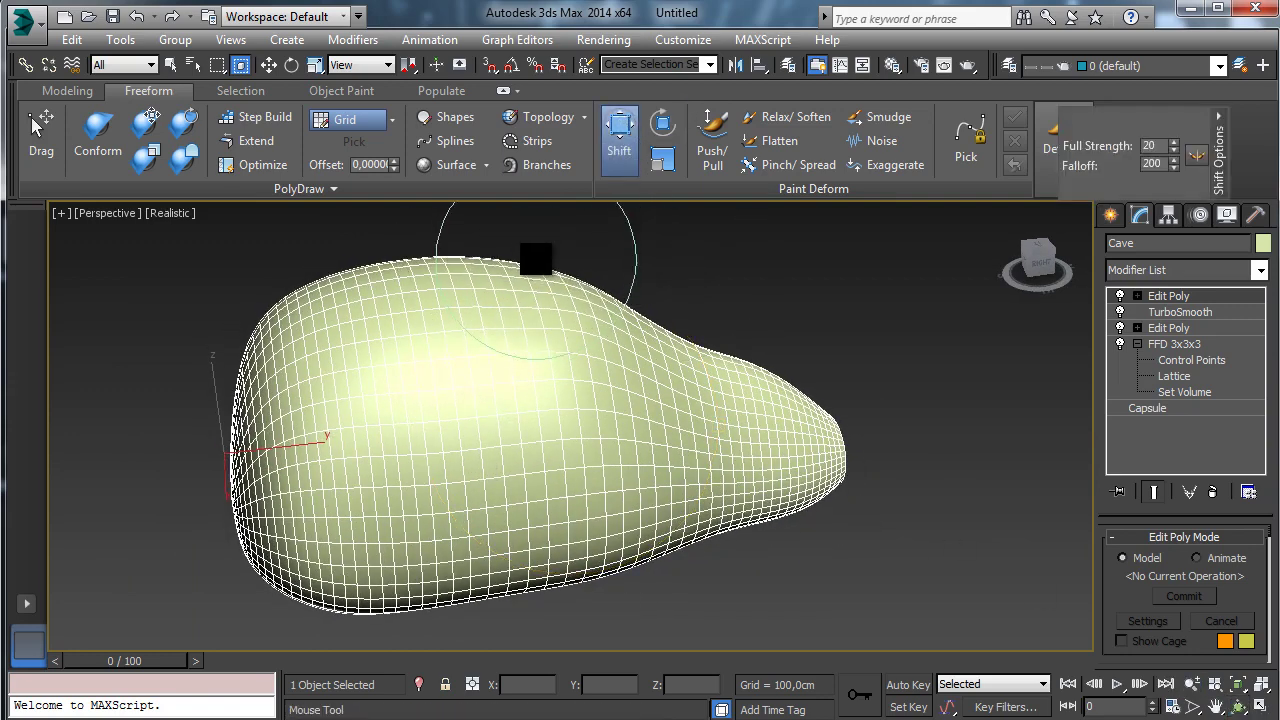
mouse_move(534, 257)
mouse_down()
mouse_move(343, 243)
mouse_move(333, 288)
mouse_move(514, 263)
mouse_move(517, 289)
mouse_move(658, 294)
mouse_move(580, 283)
mouse_move(529, 294)
mouse_move(520, 319)
mouse_move(743, 371)
mouse_move(743, 394)
mouse_move(857, 409)
mouse_move(857, 358)
mouse_up()
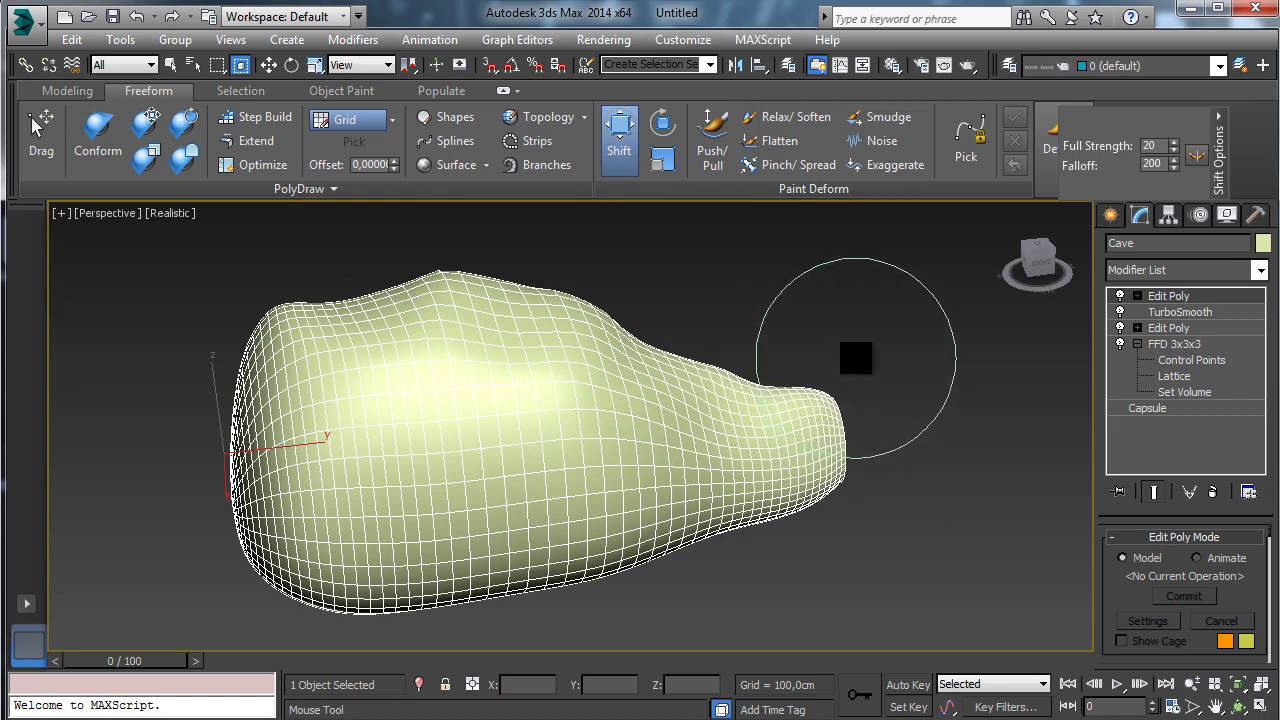
mouse_move(277, 300)
mouse_down()
mouse_move(251, 303)
mouse_move(251, 343)
mouse_up()
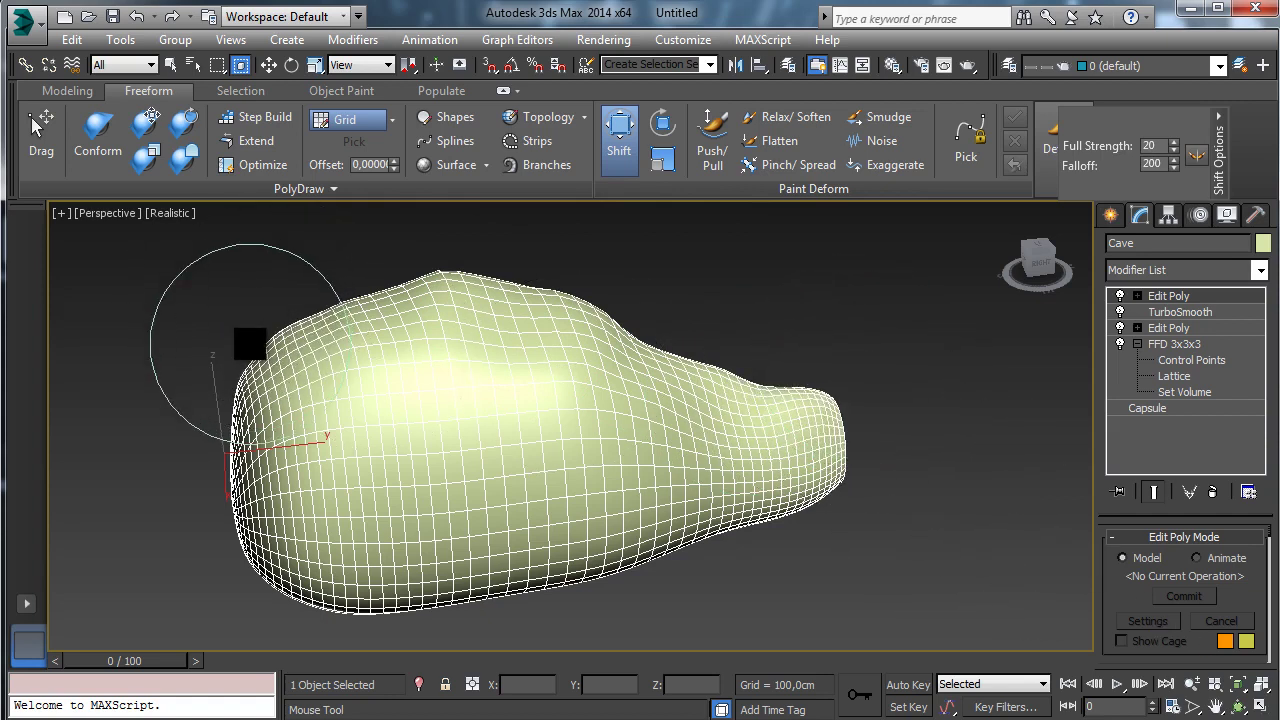
- From above, push and pull both side walls of the cave with the Shift brush to give them an uneven, wavy outline
alt+middle_drag(561, 461, 707, 550)
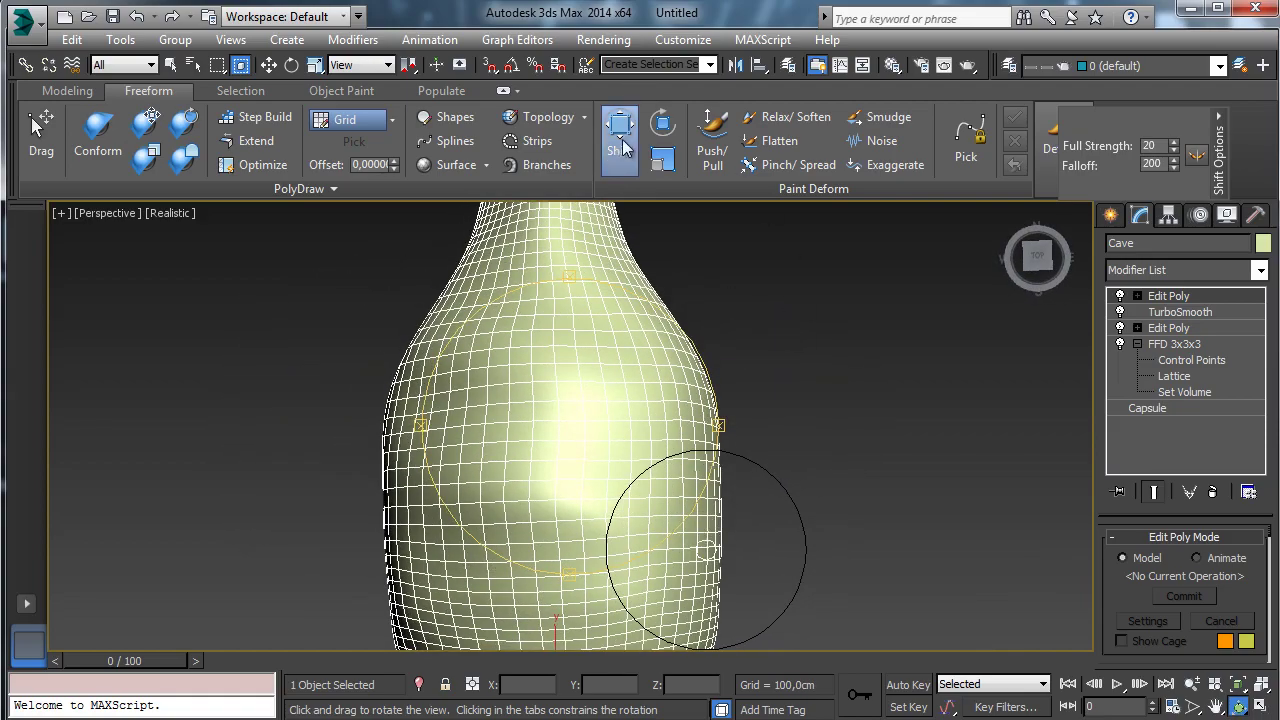
mouse_move(623, 268)
mouse_down()
mouse_move(634, 249)
mouse_move(706, 220)
mouse_up()
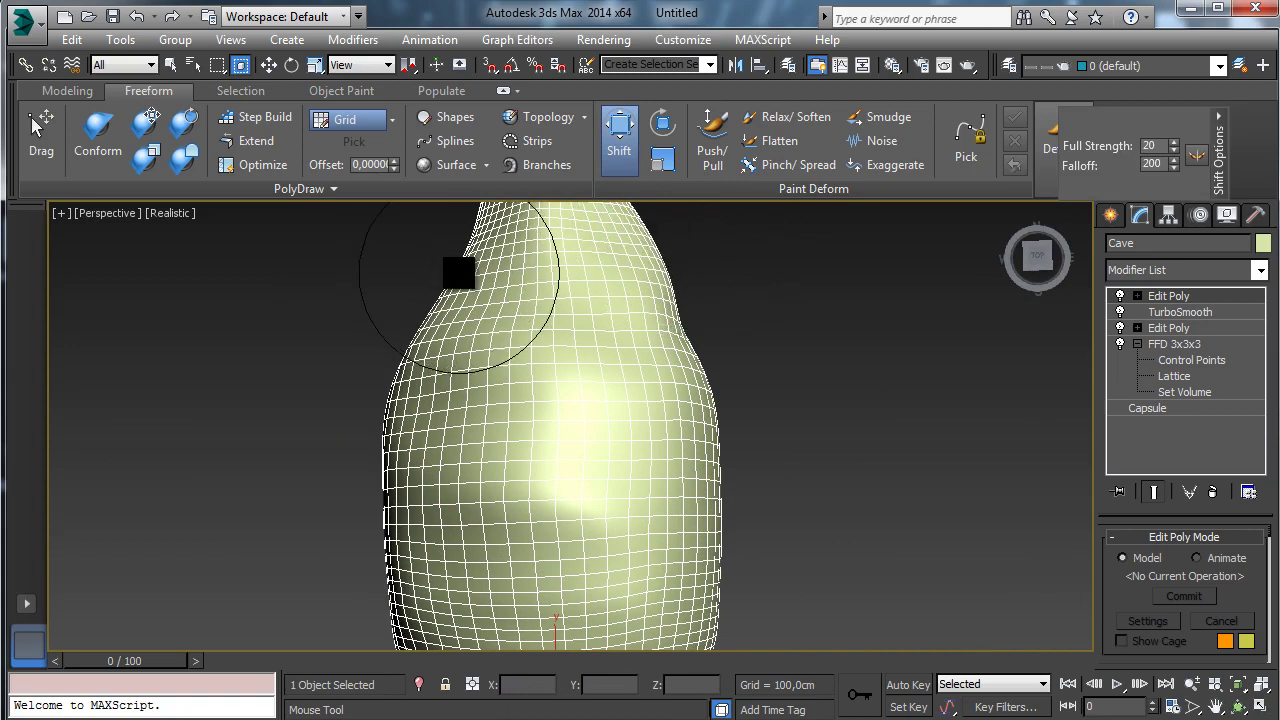
drag(457, 271, 420, 280)
drag(378, 459, 382, 461)
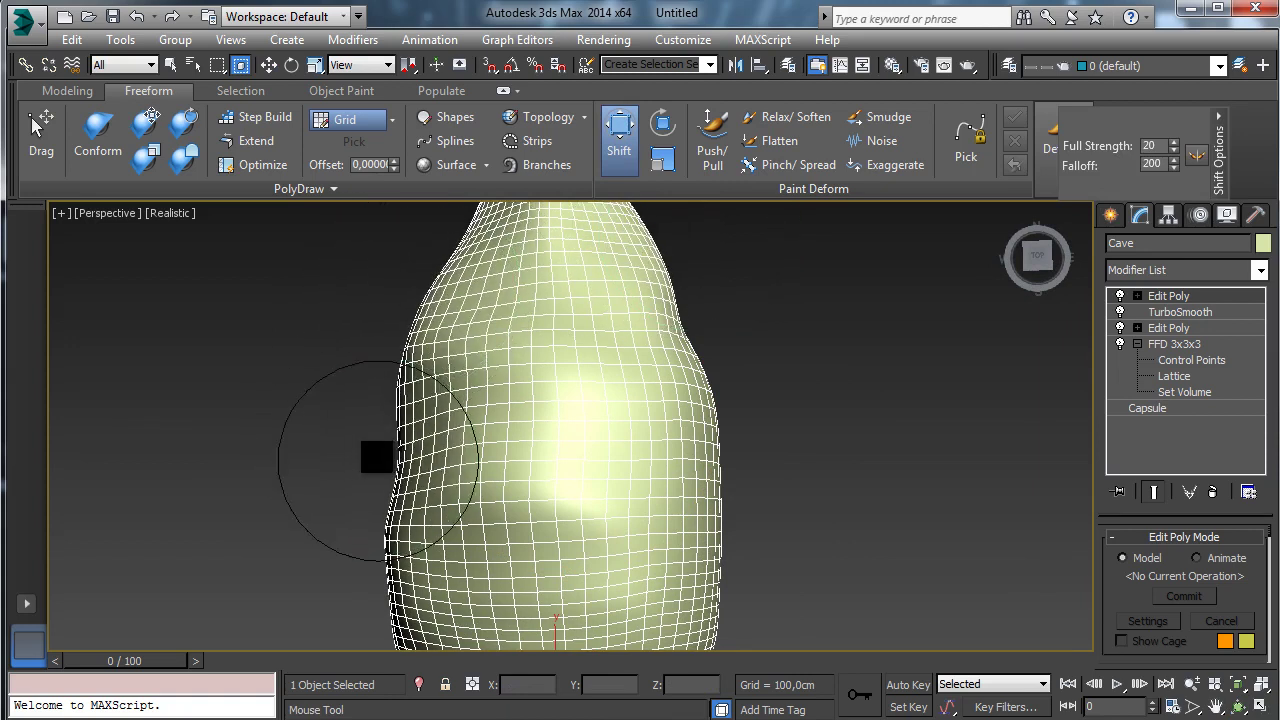
drag(377, 597, 388, 605)
drag(740, 507, 726, 494)
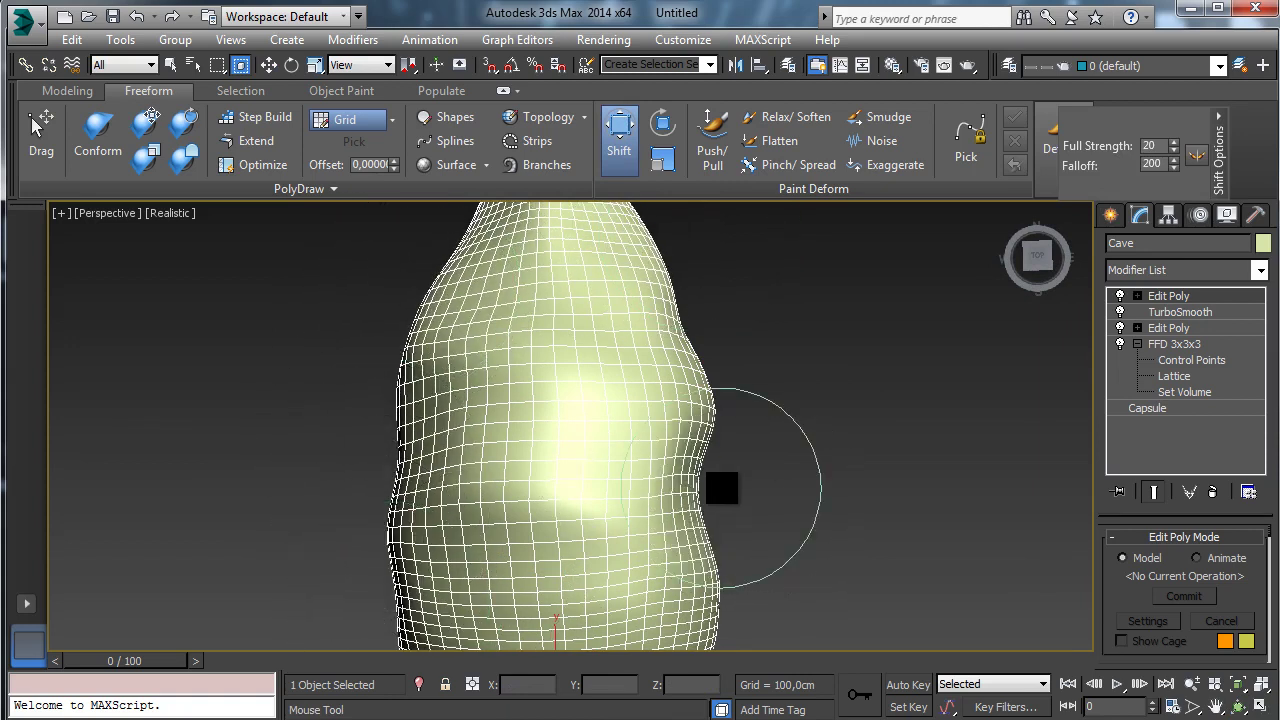
drag(735, 400, 745, 397)
drag(698, 587, 712, 587)
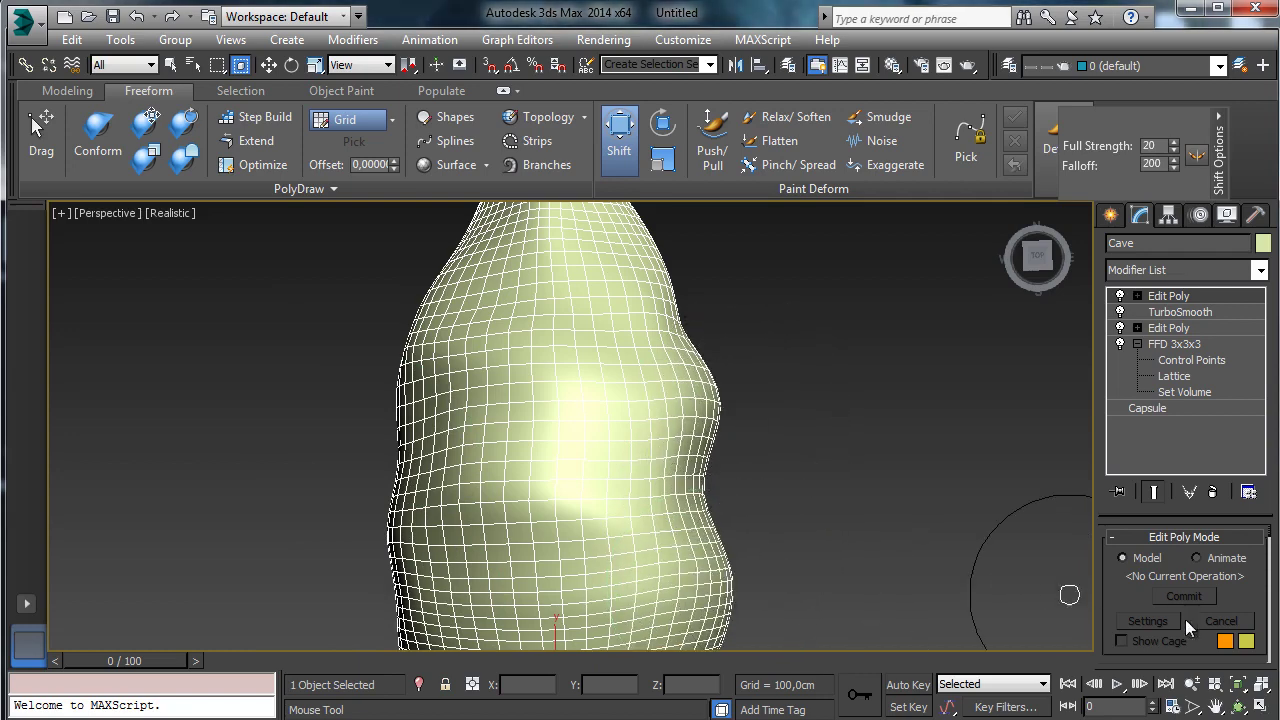
- From the entrance side, pull the cave's side wall and the rim of the opening outward with the Shift brush
click(1238, 707)
mouse_move(540, 440)
mouse_down()
mouse_move(586, 509)
mouse_move(749, 371)
mouse_move(822, 330)
mouse_move(812, 285)
mouse_up()
key(w)
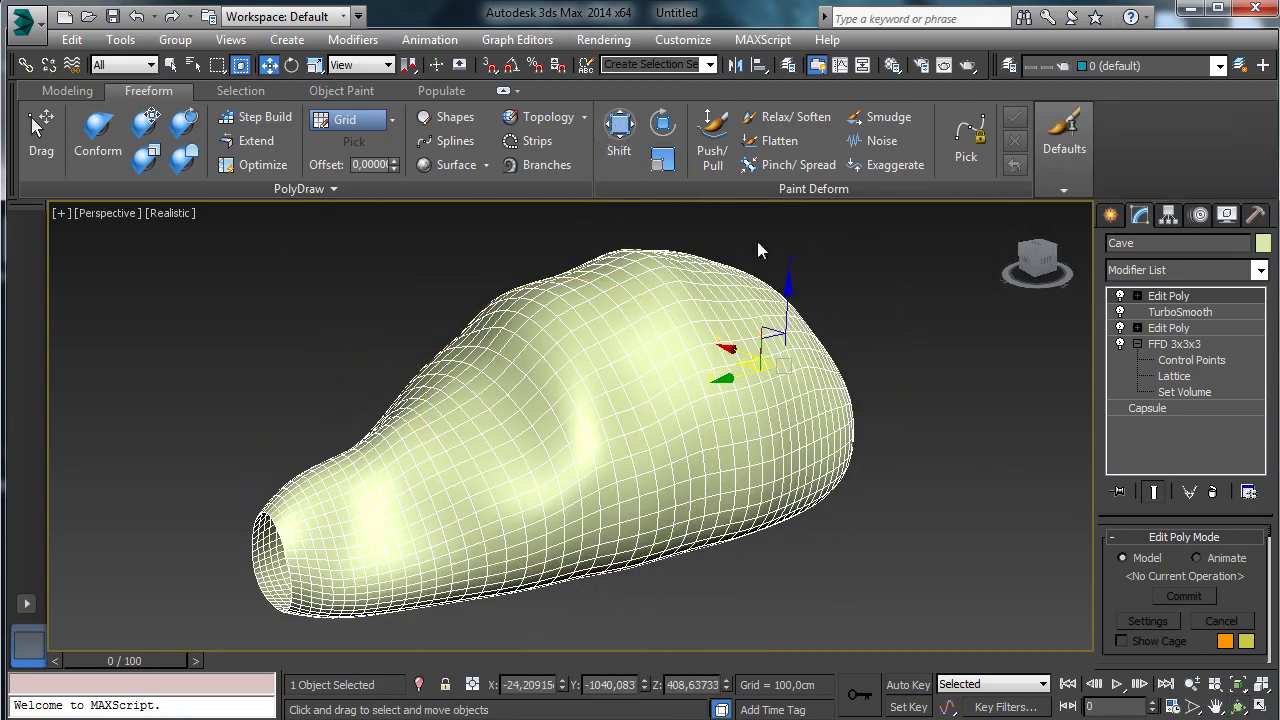
click(630, 120)
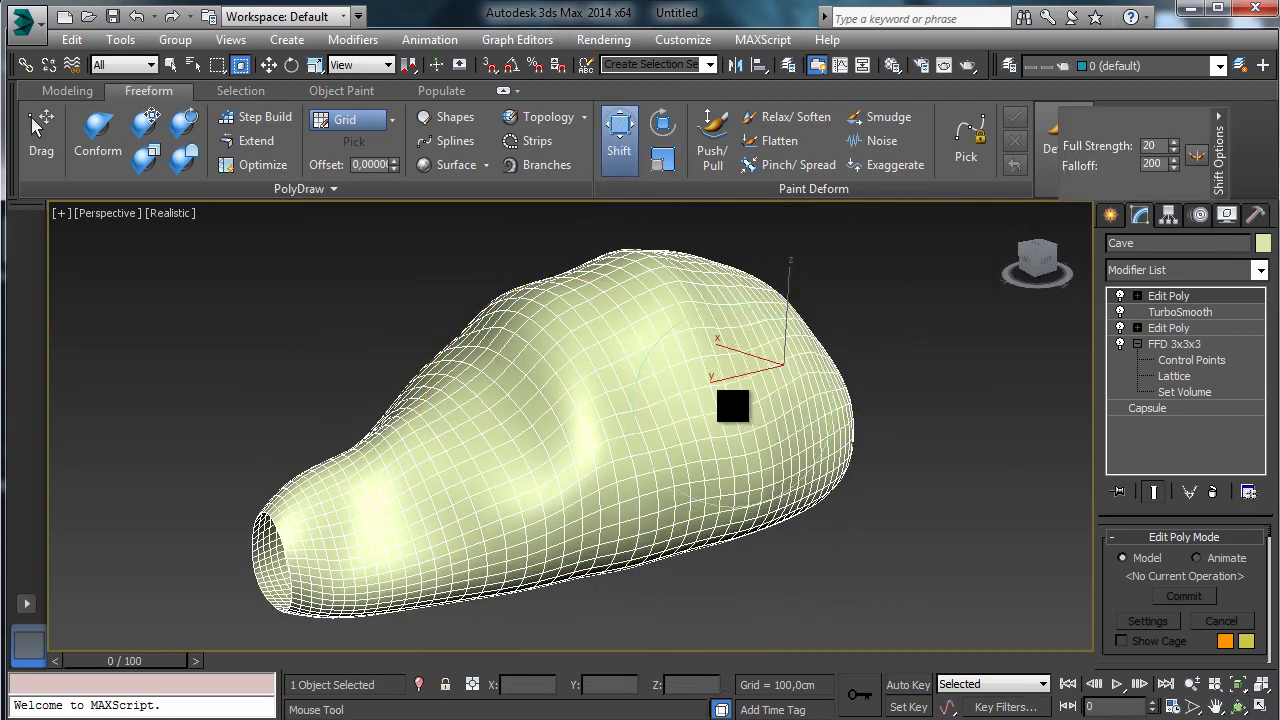
mouse_move(437, 465)
mouse_down()
mouse_move(430, 418)
mouse_move(320, 494)
mouse_move(303, 612)
mouse_move(246, 589)
mouse_move(237, 603)
mouse_up()
- Restore the four-viewport layout and place a Target camera inside the cave in the Top viewport, aimed toward the narrow entrance end
click(1242, 705)
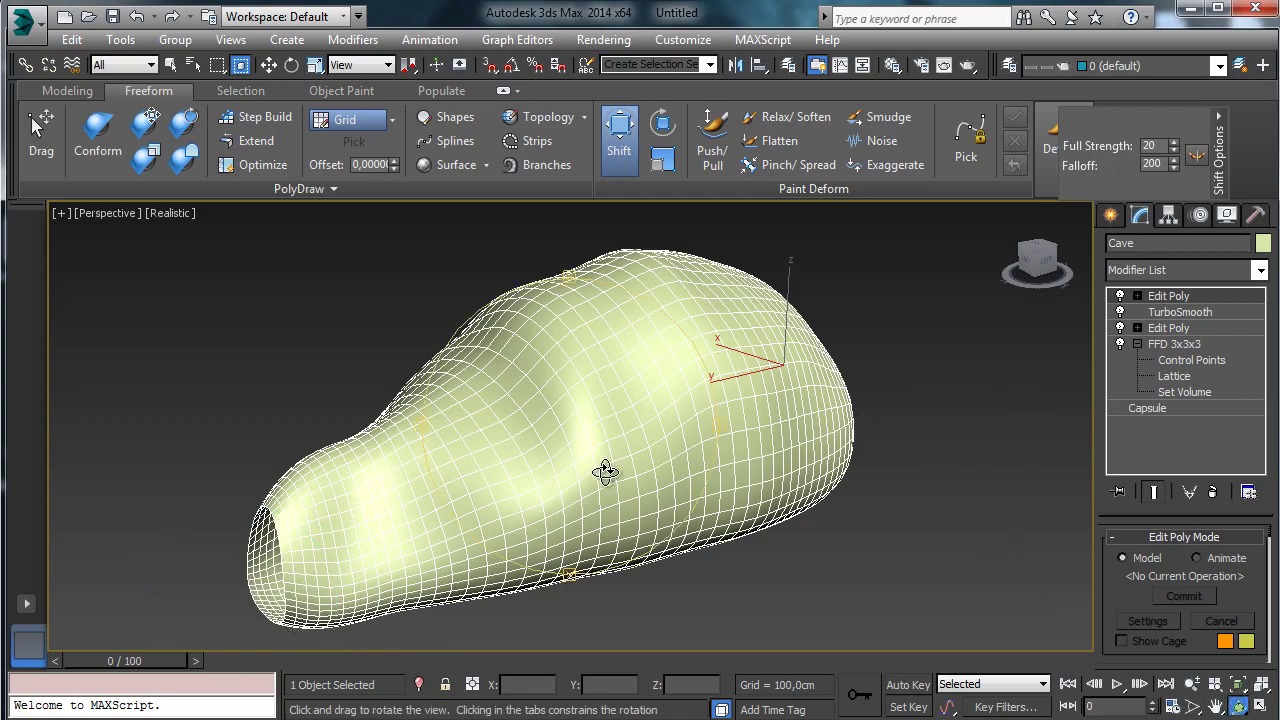
mouse_move(600, 466)
mouse_down()
mouse_move(749, 443)
mouse_move(657, 411)
mouse_move(732, 415)
mouse_move(674, 417)
mouse_move(271, 543)
mouse_move(260, 400)
mouse_move(345, 428)
mouse_move(325, 430)
mouse_move(602, 446)
mouse_up()
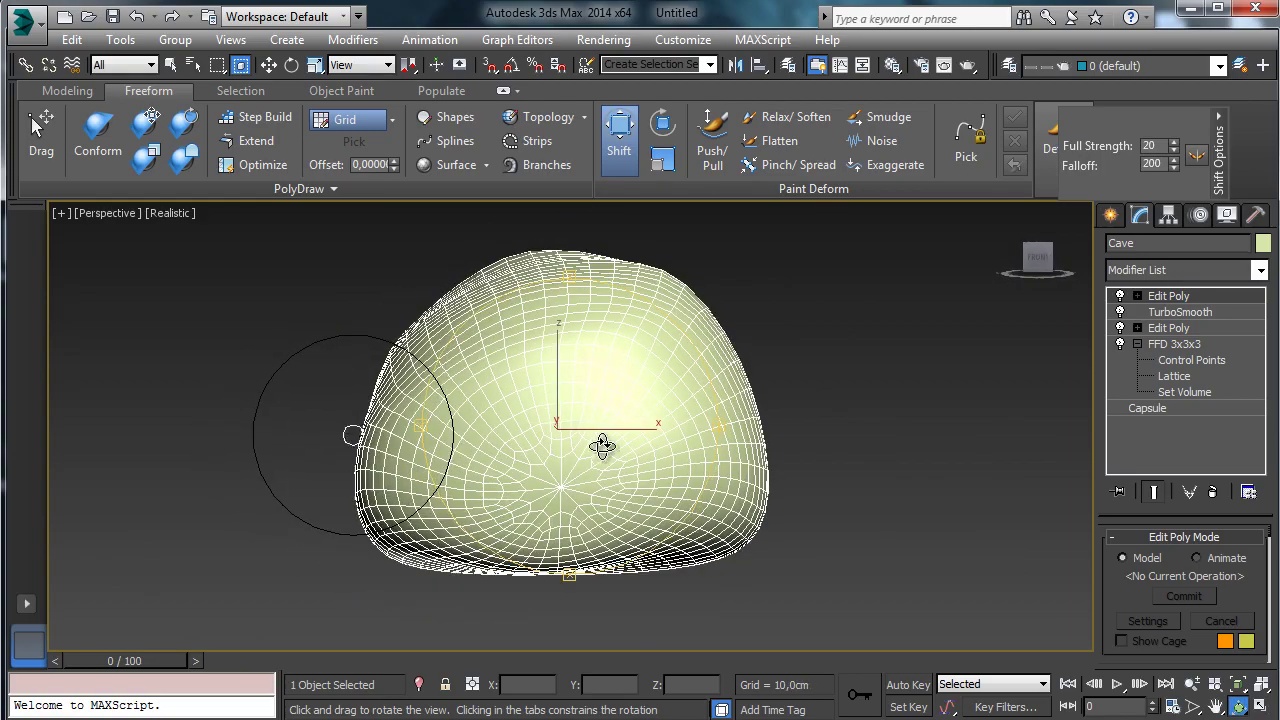
click(1189, 684)
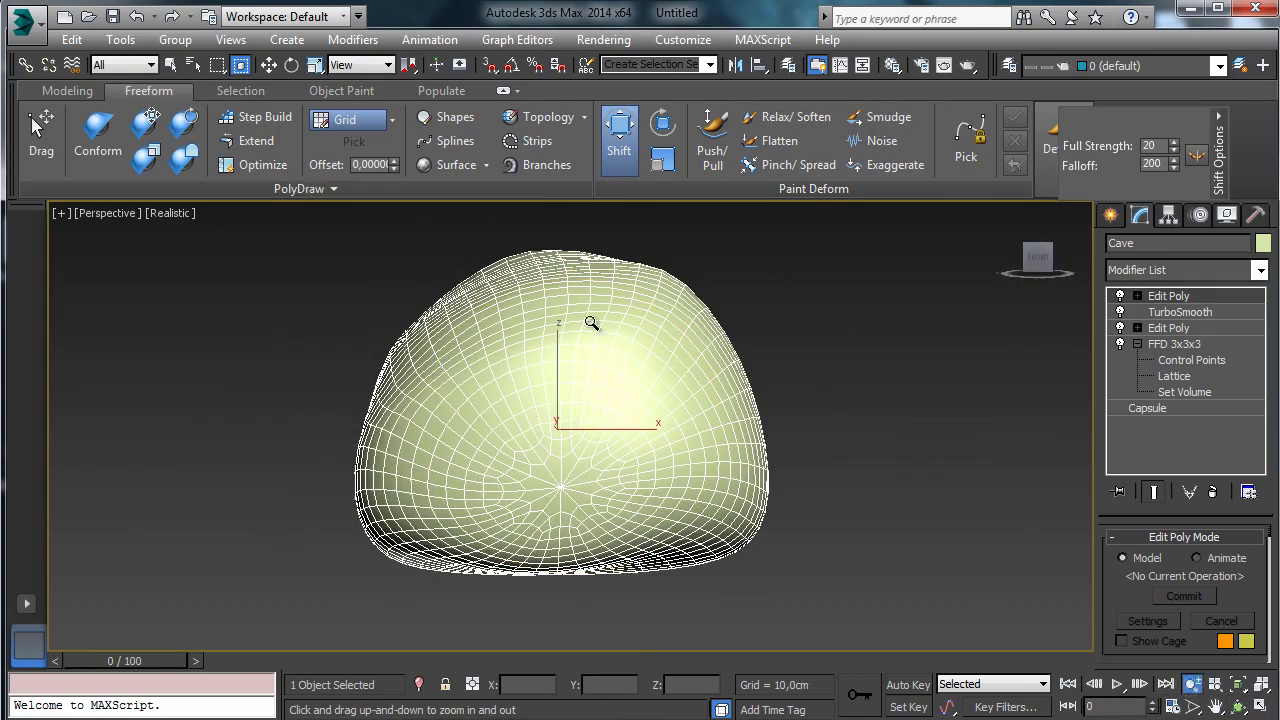
click(1263, 706)
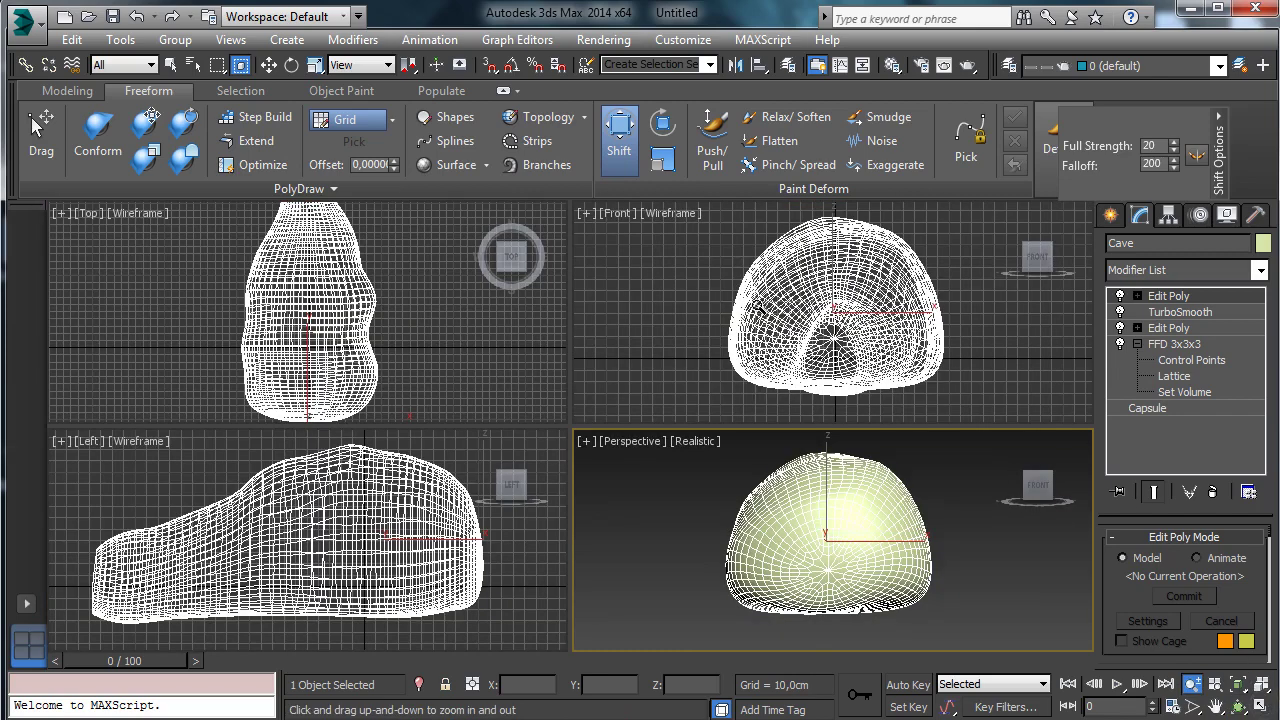
click(1121, 217)
click(1188, 247)
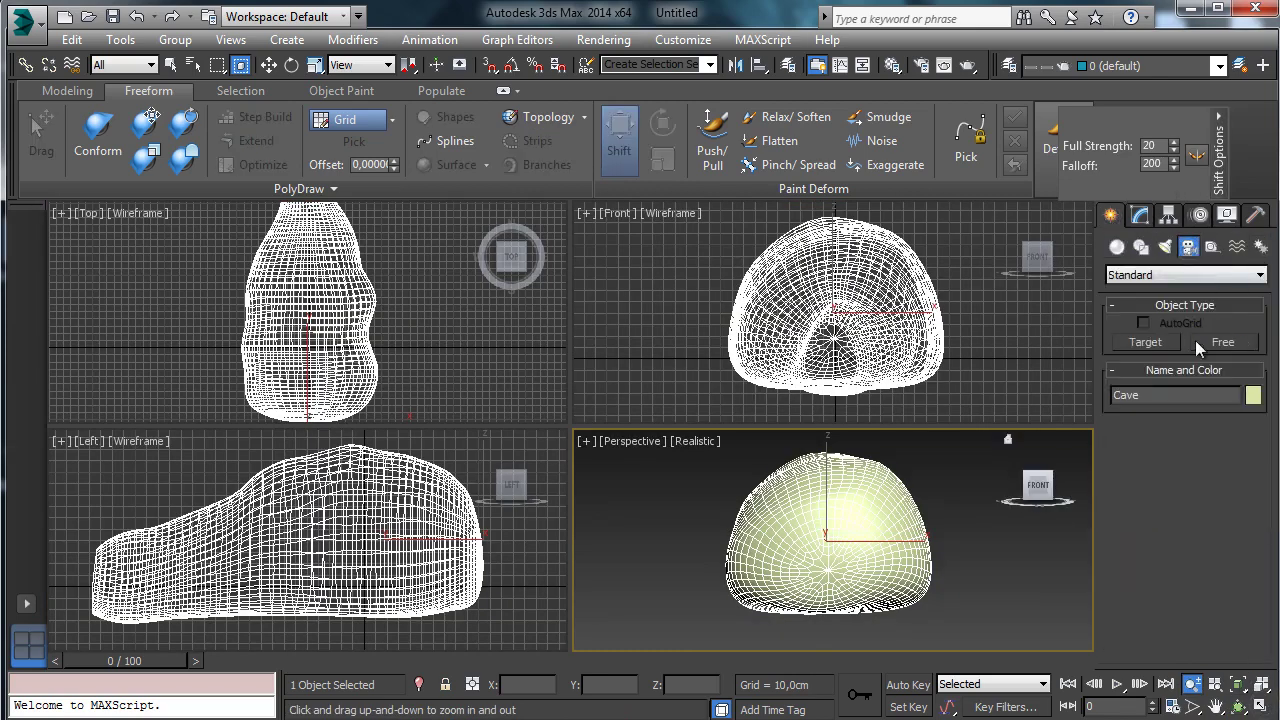
click(1165, 342)
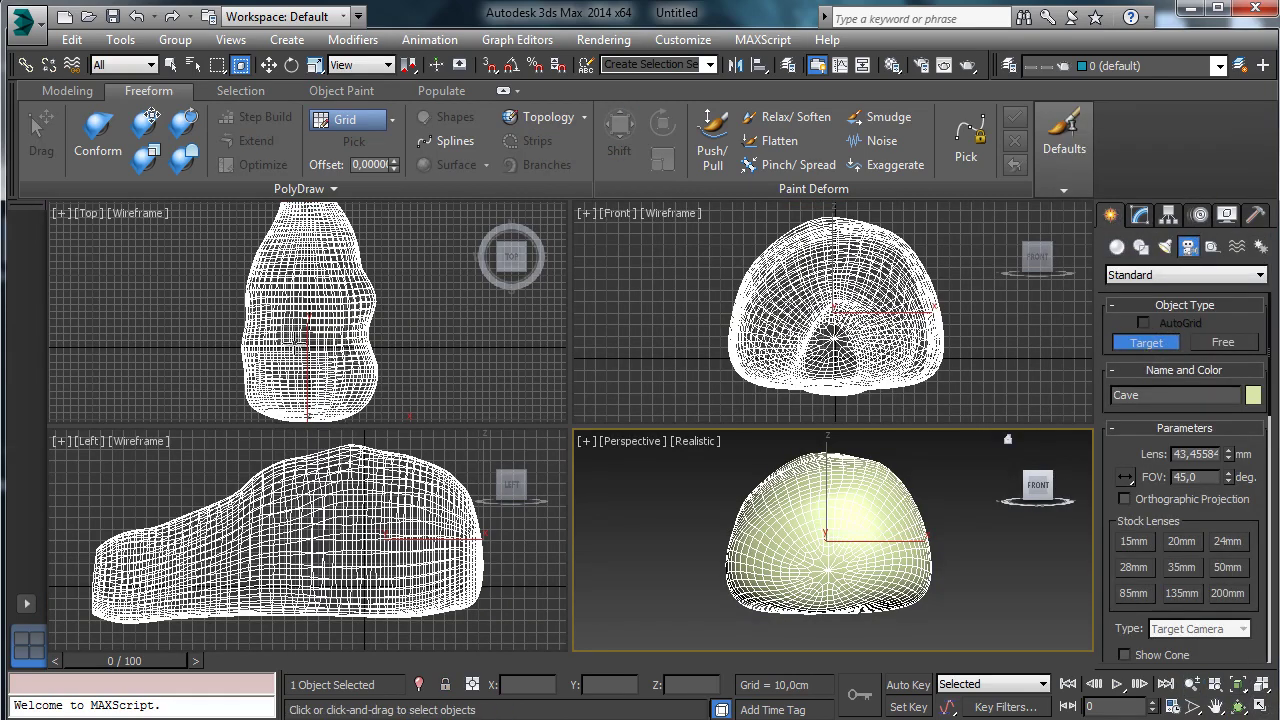
drag(312, 352, 302, 272)
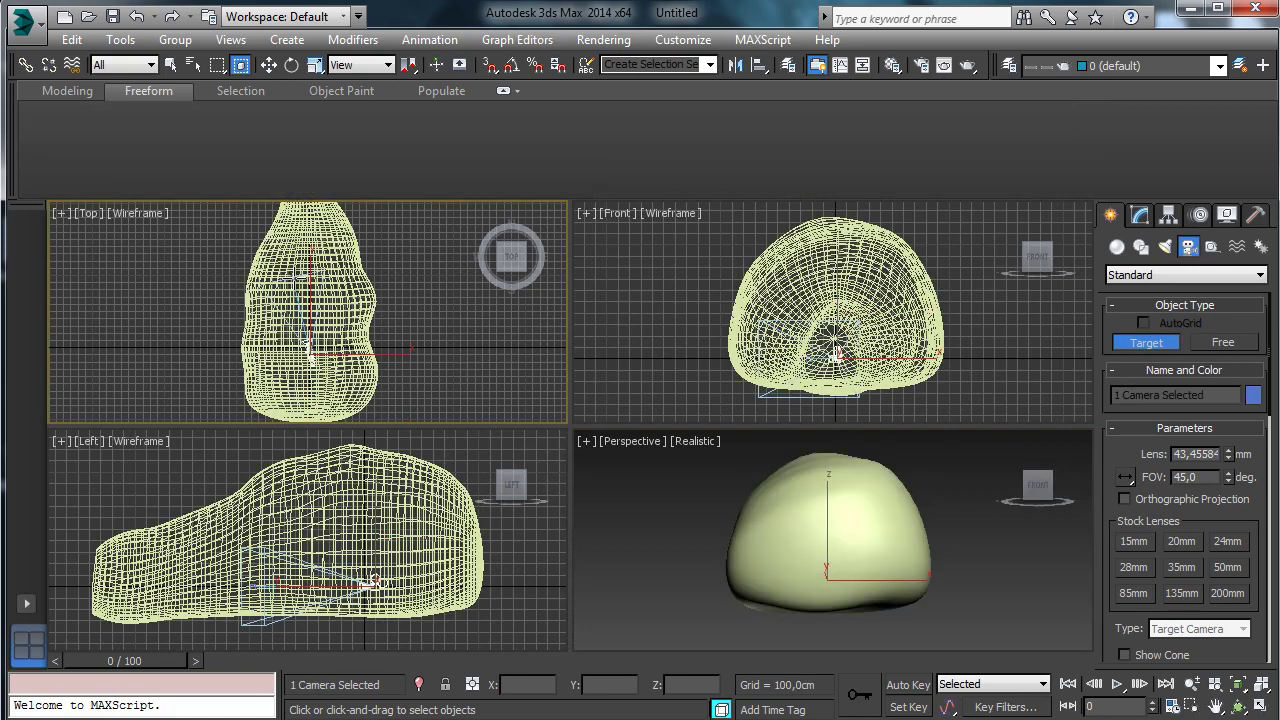
- Switch the Perspective viewport to the Camera001 view, leaving the viewport above it on the Front view
click(674, 490)
right_click(937, 253)
key(c)
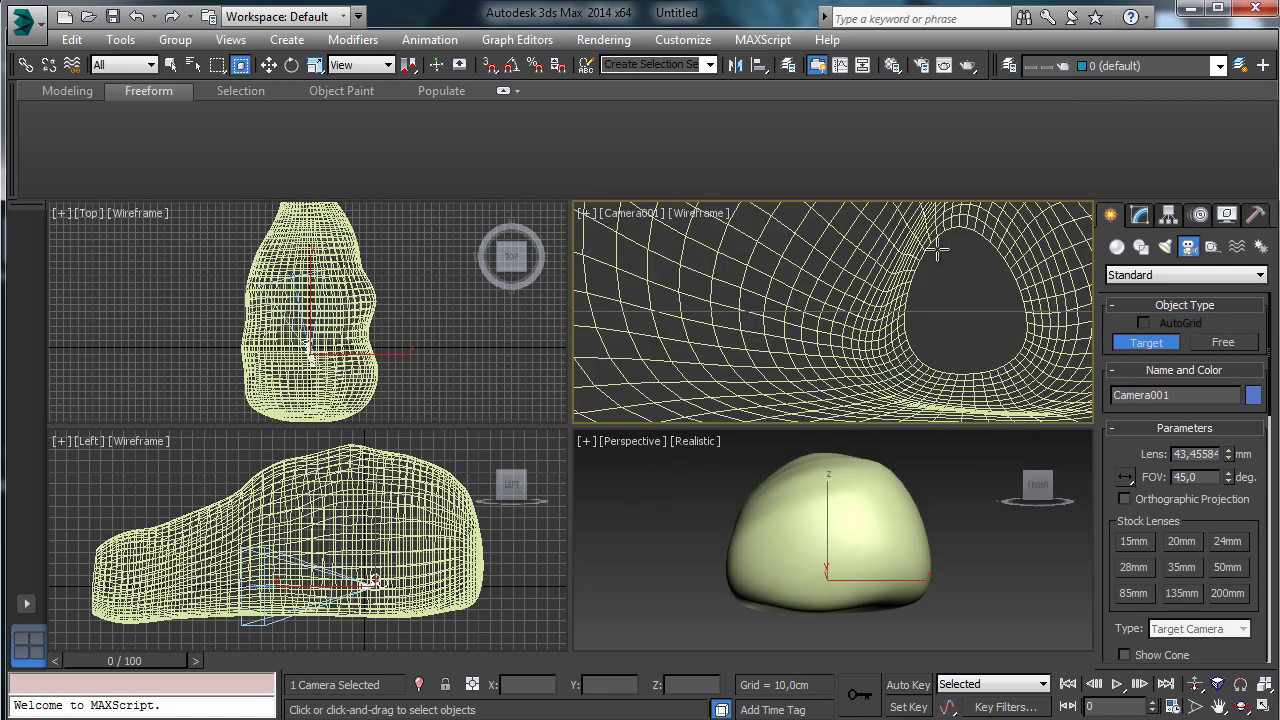
right_click(638, 512)
key(c)
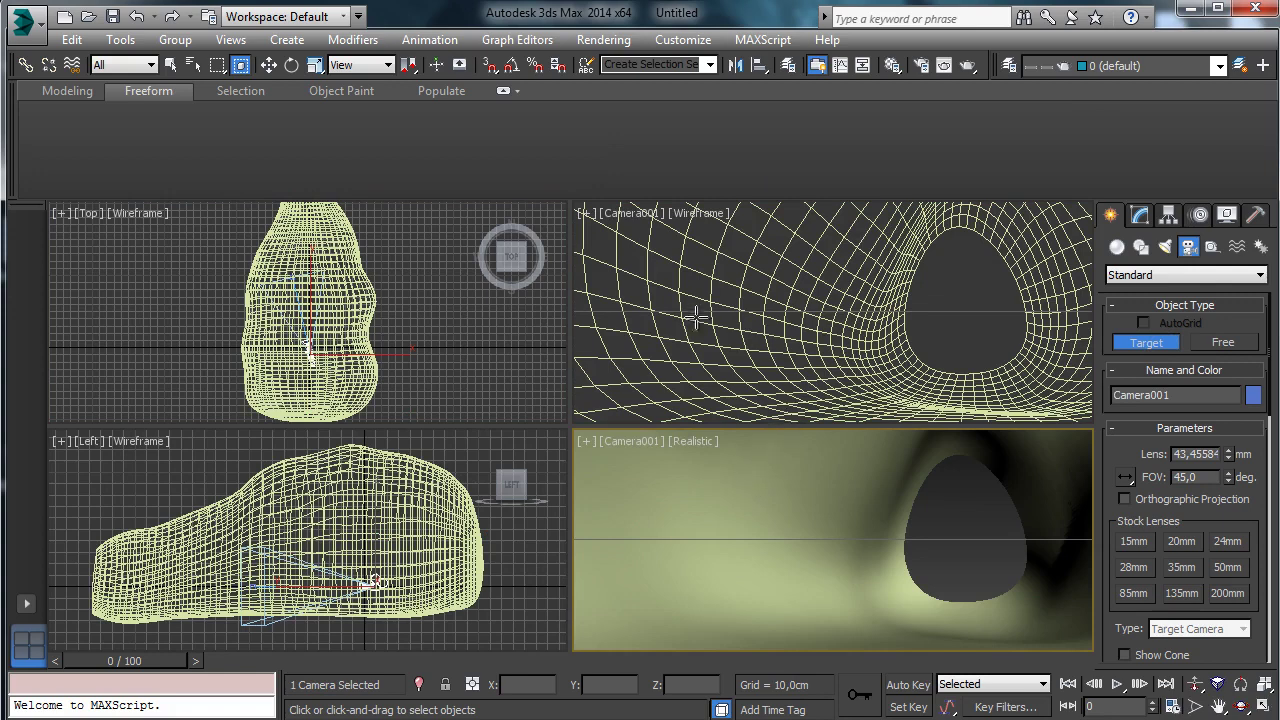
right_click(697, 317)
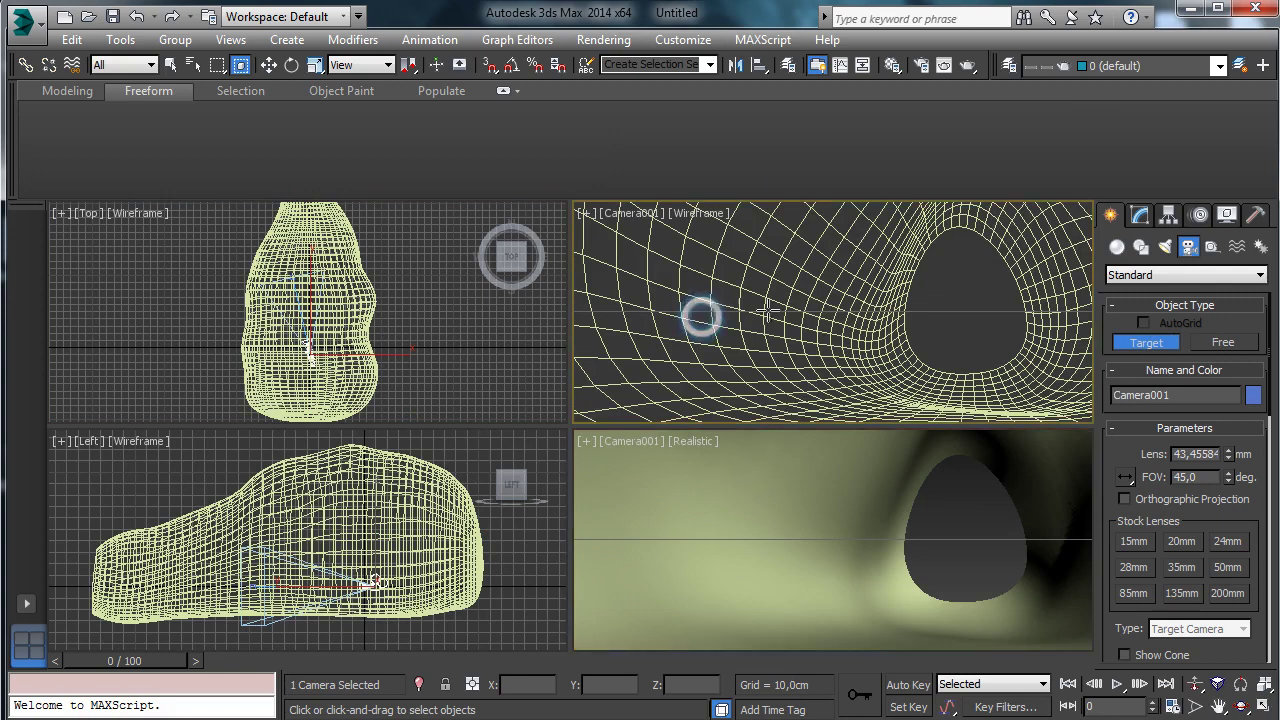
click(632, 214)
click(716, 376)
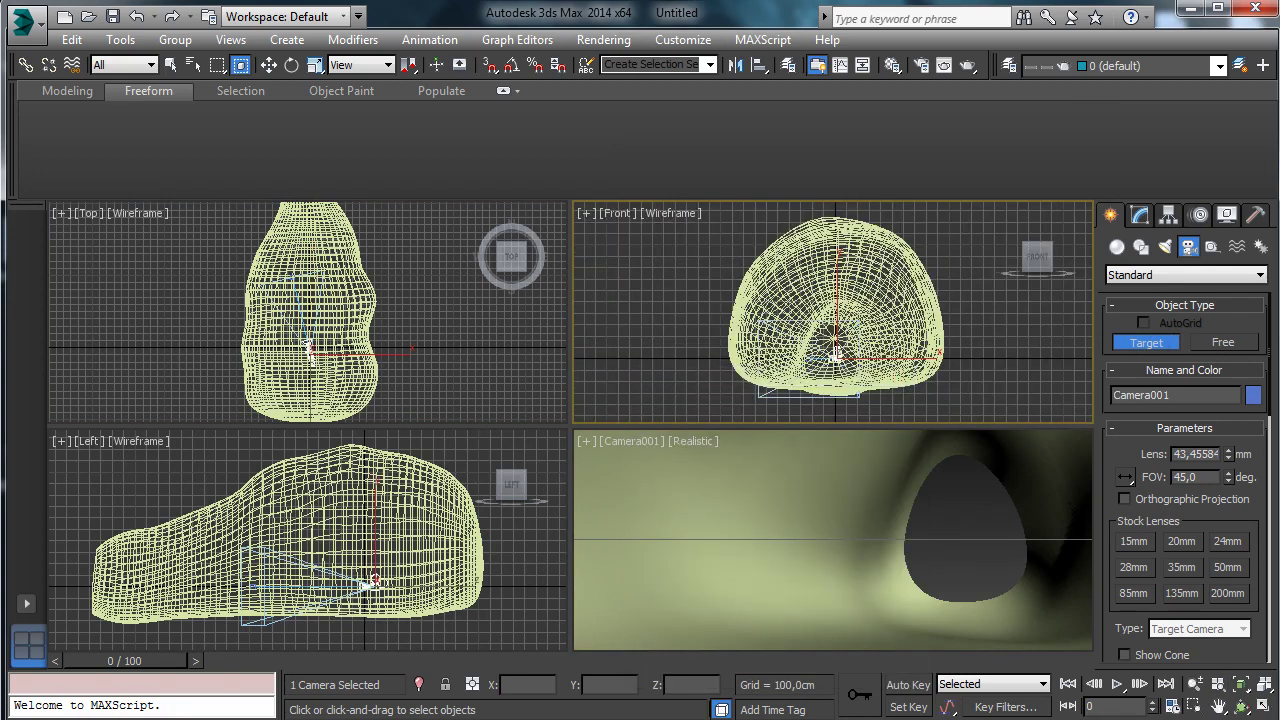
- Set the render output size to 1280 × 720 with the image aspect locked, and show safe frames in the camera viewport
right_click(792, 496)
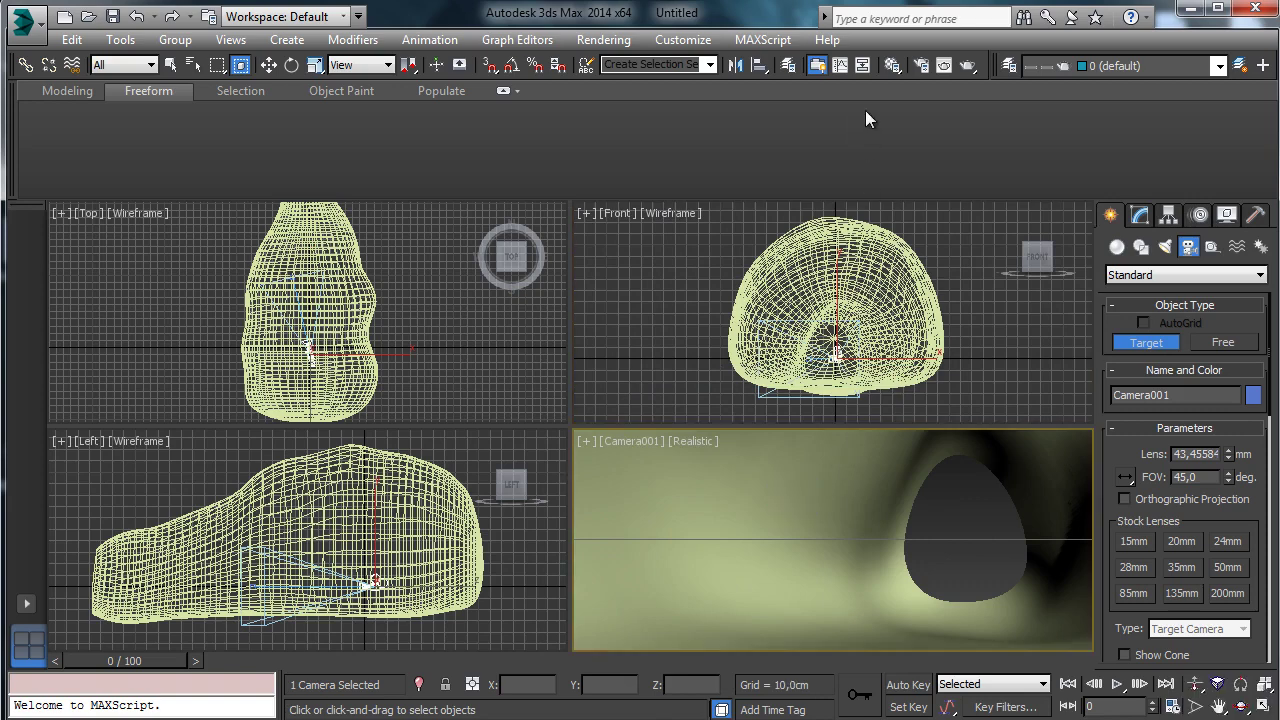
click(920, 66)
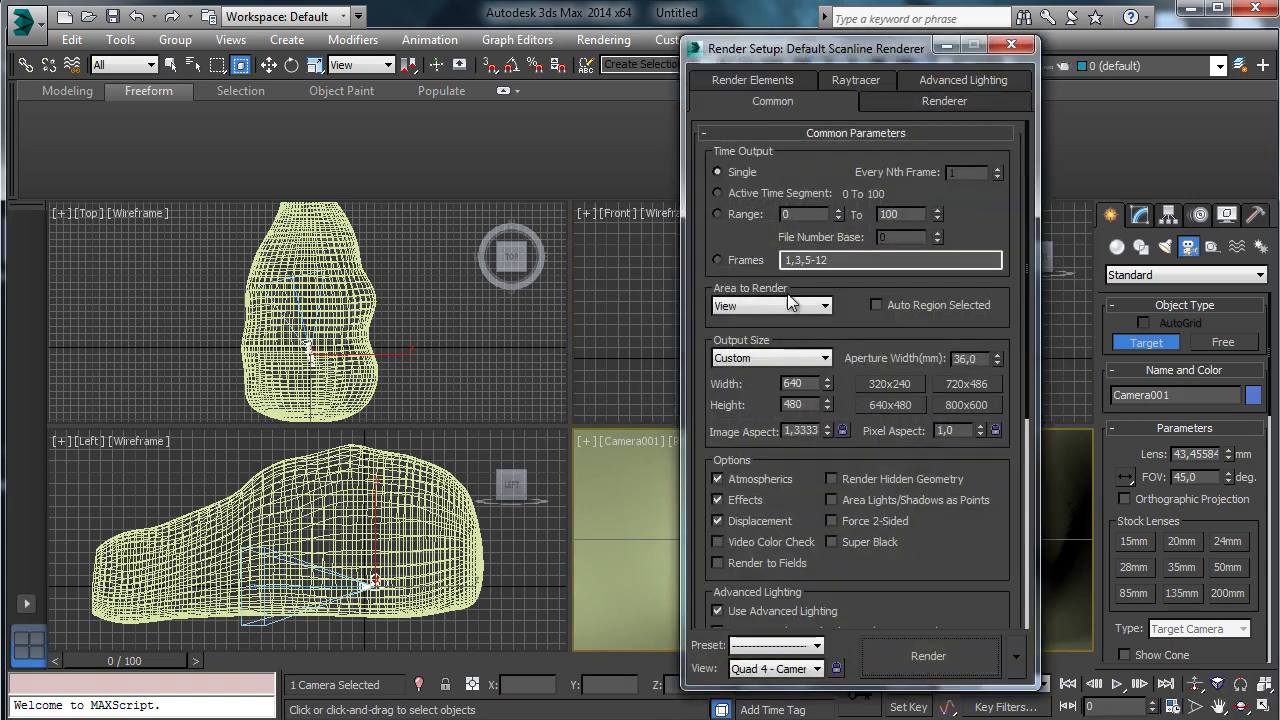
click(842, 430)
click(842, 430)
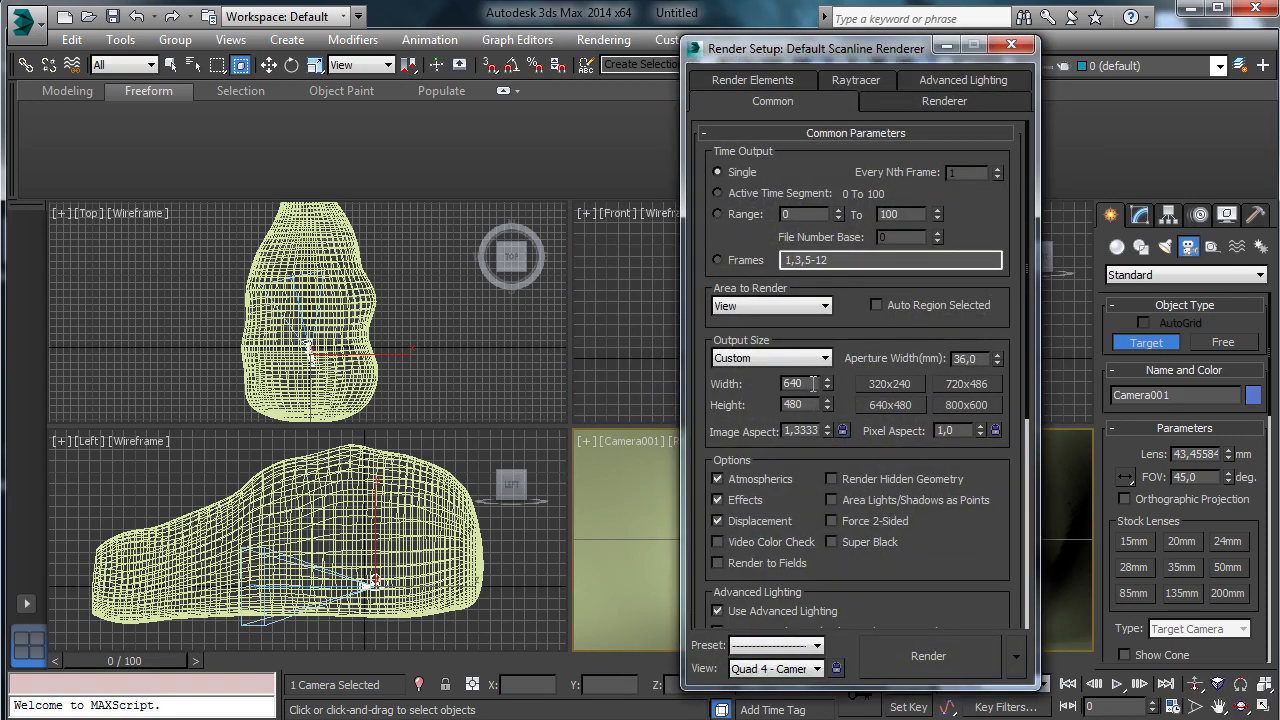
double_click(795, 383)
text(1280)
key(Tab)
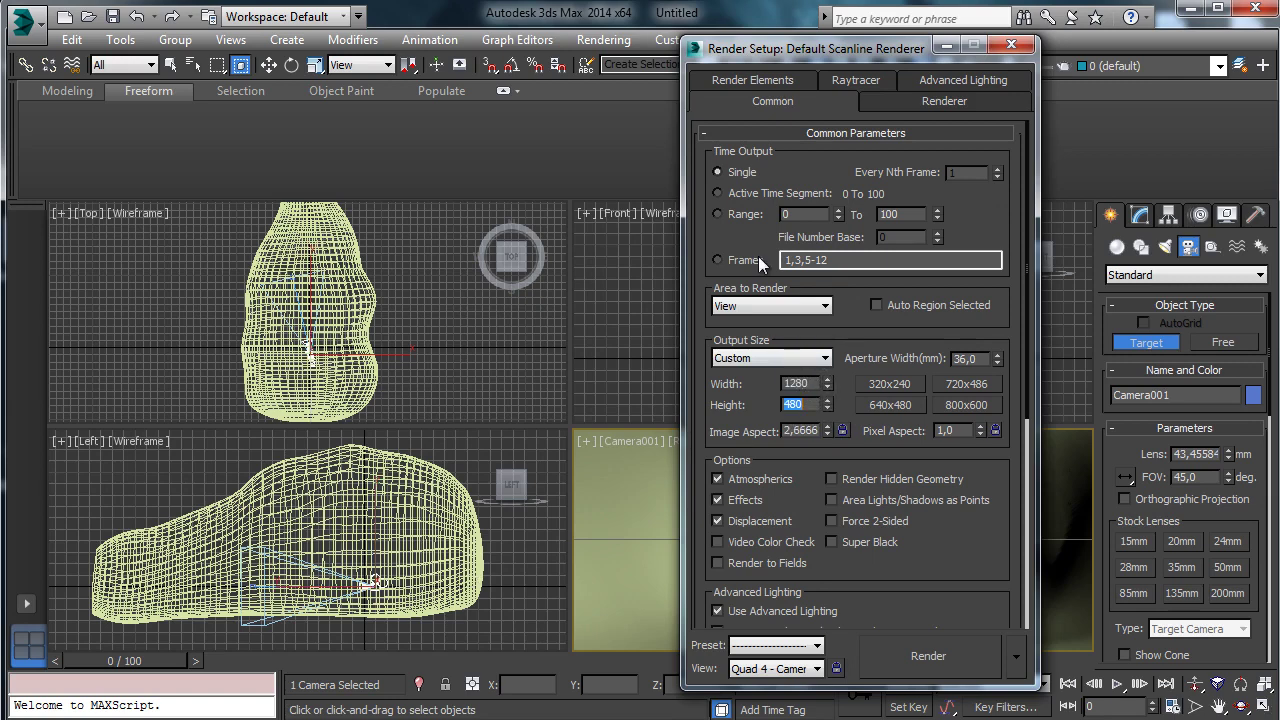
text(720)
key(Return)
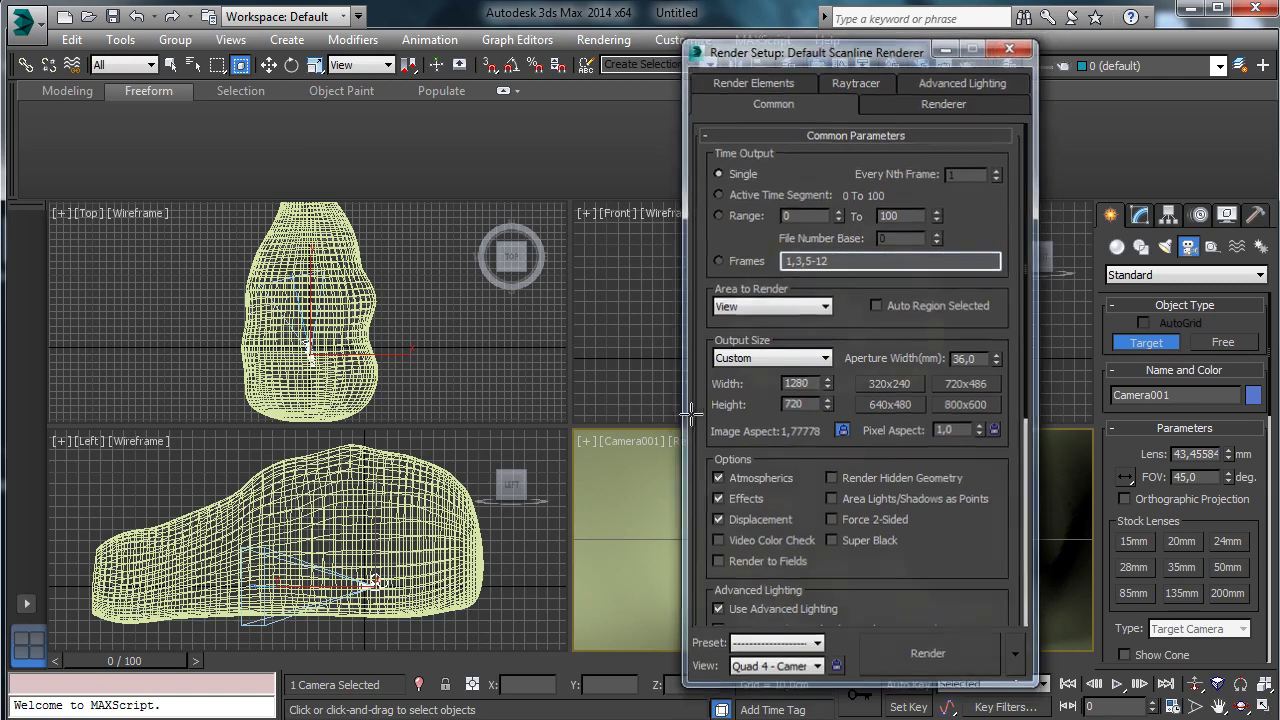
click(1011, 45)
click(639, 443)
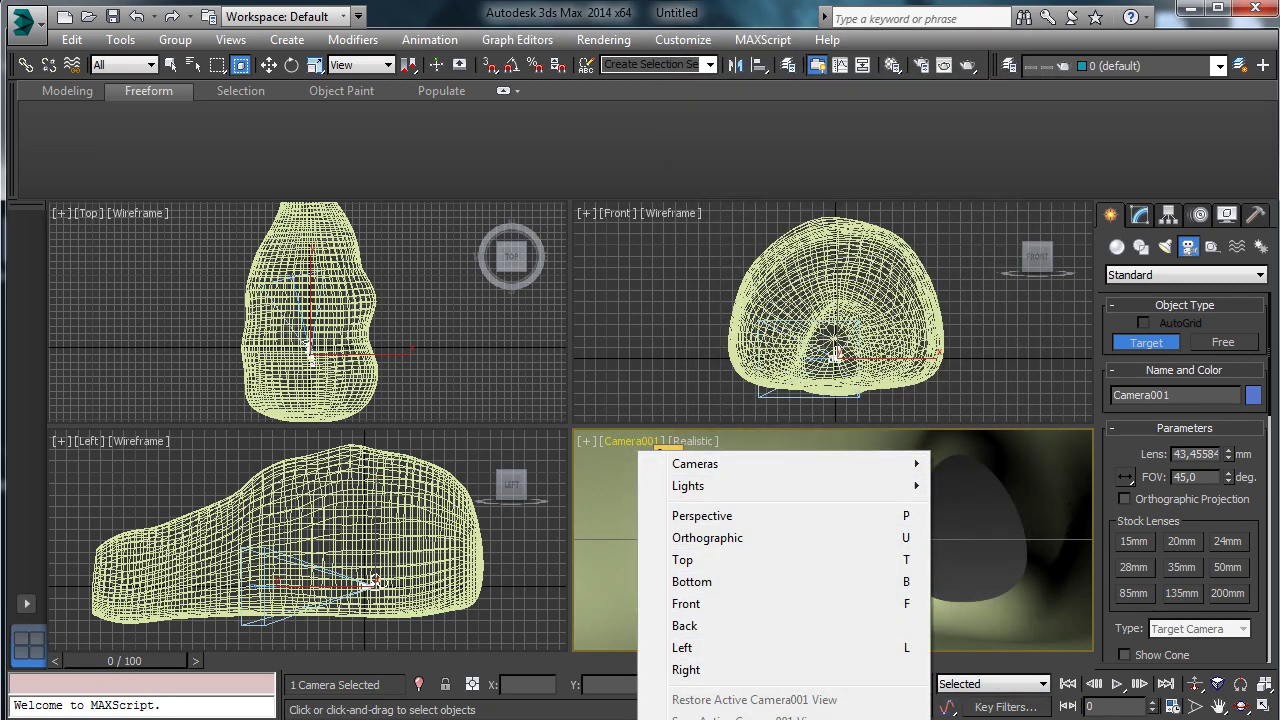
click(715, 719)
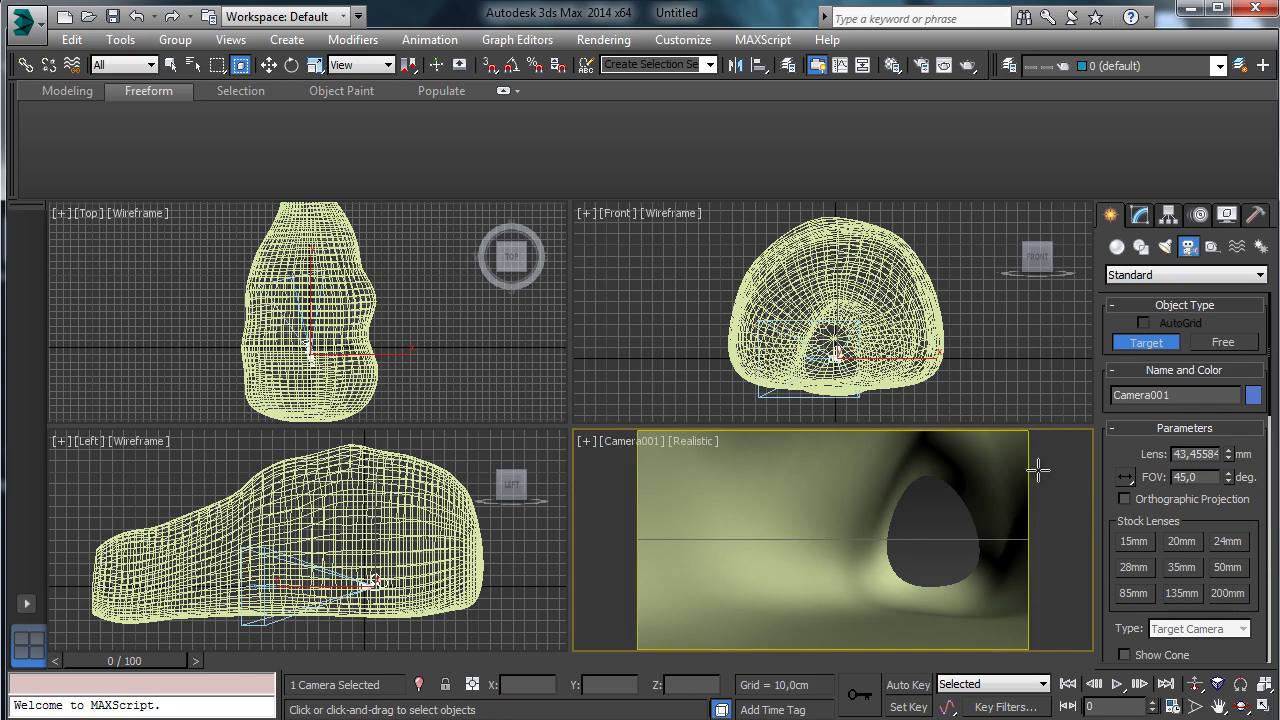
- Select the cave and, in the Top viewport, bend its narrow passage and push its side wall inward with the Shift brush
click(1190, 684)
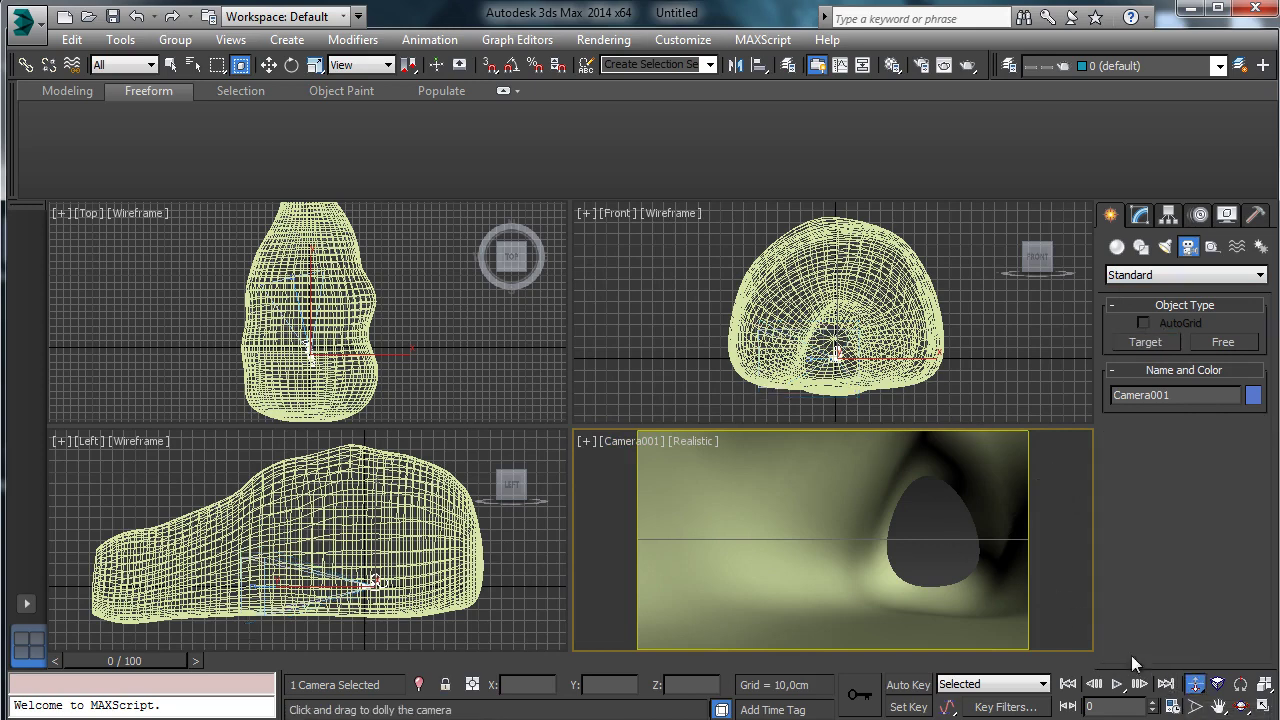
right_click(362, 344)
click(1196, 684)
mouse_move(406, 309)
mouse_down()
mouse_move(417, 354)
mouse_move(422, 328)
mouse_up()
click(1141, 216)
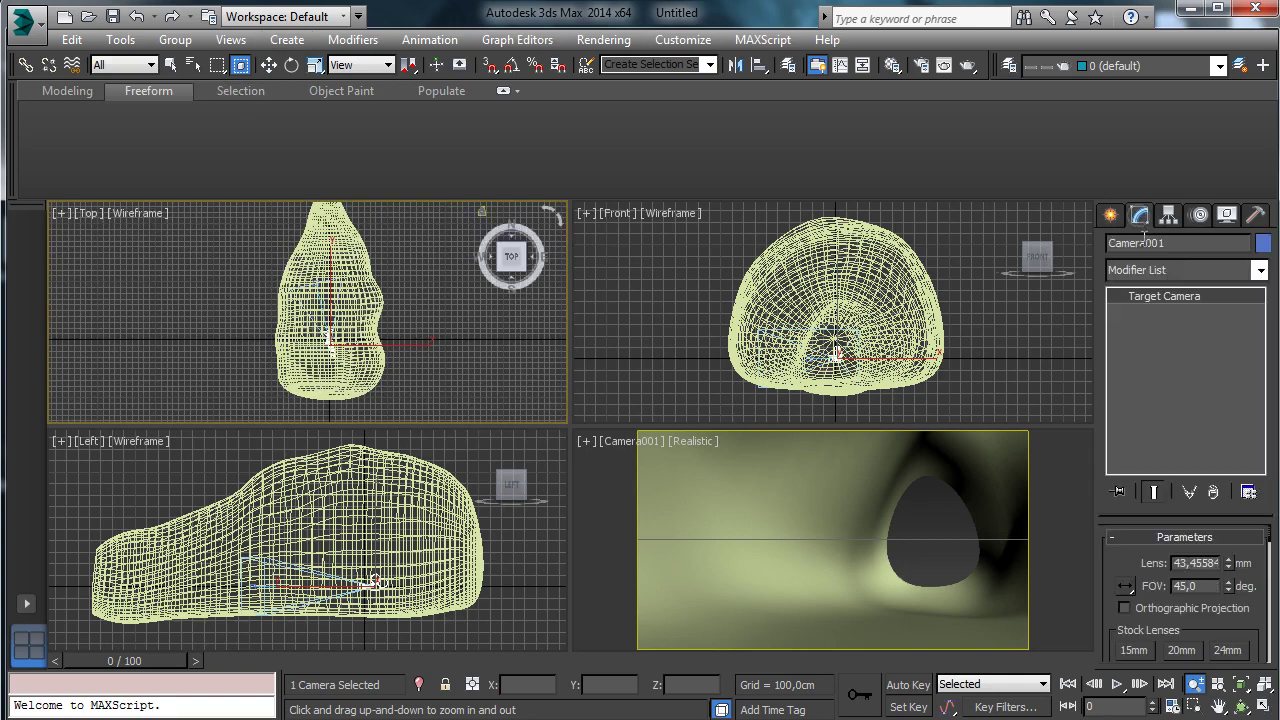
click(172, 66)
click(338, 261)
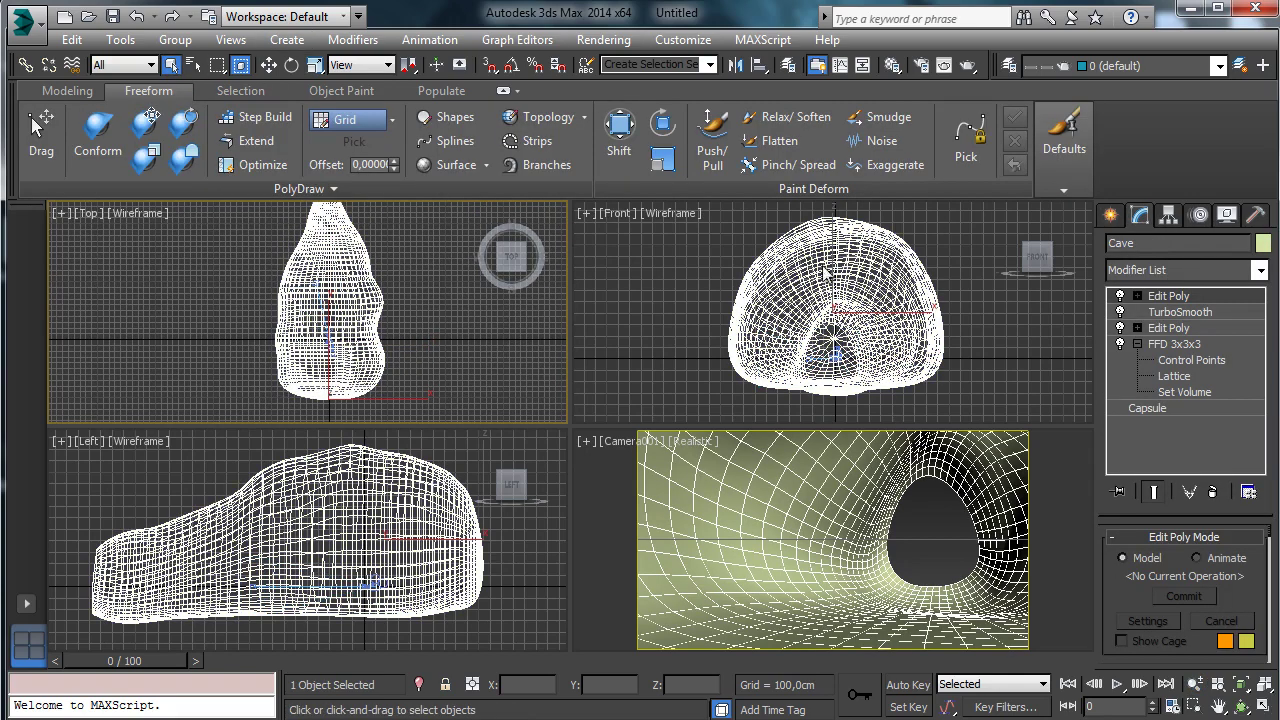
click(619, 130)
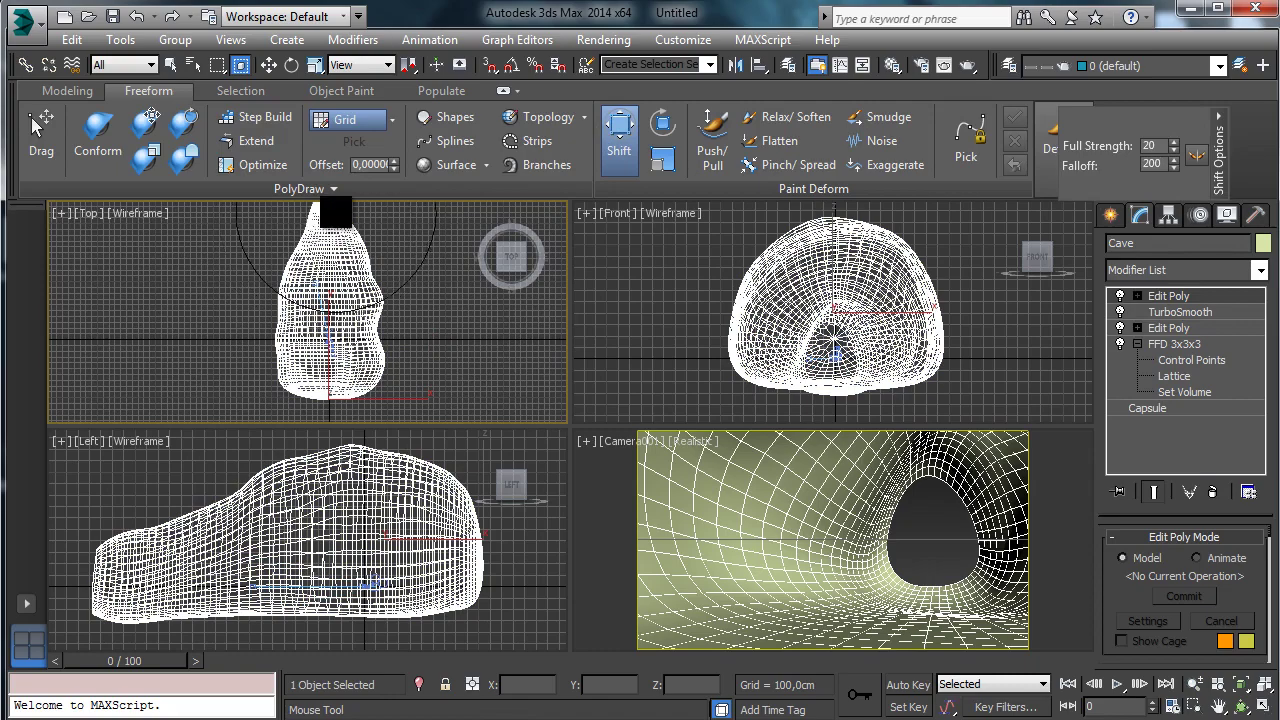
drag(337, 206, 368, 211)
drag(389, 301, 335, 307)
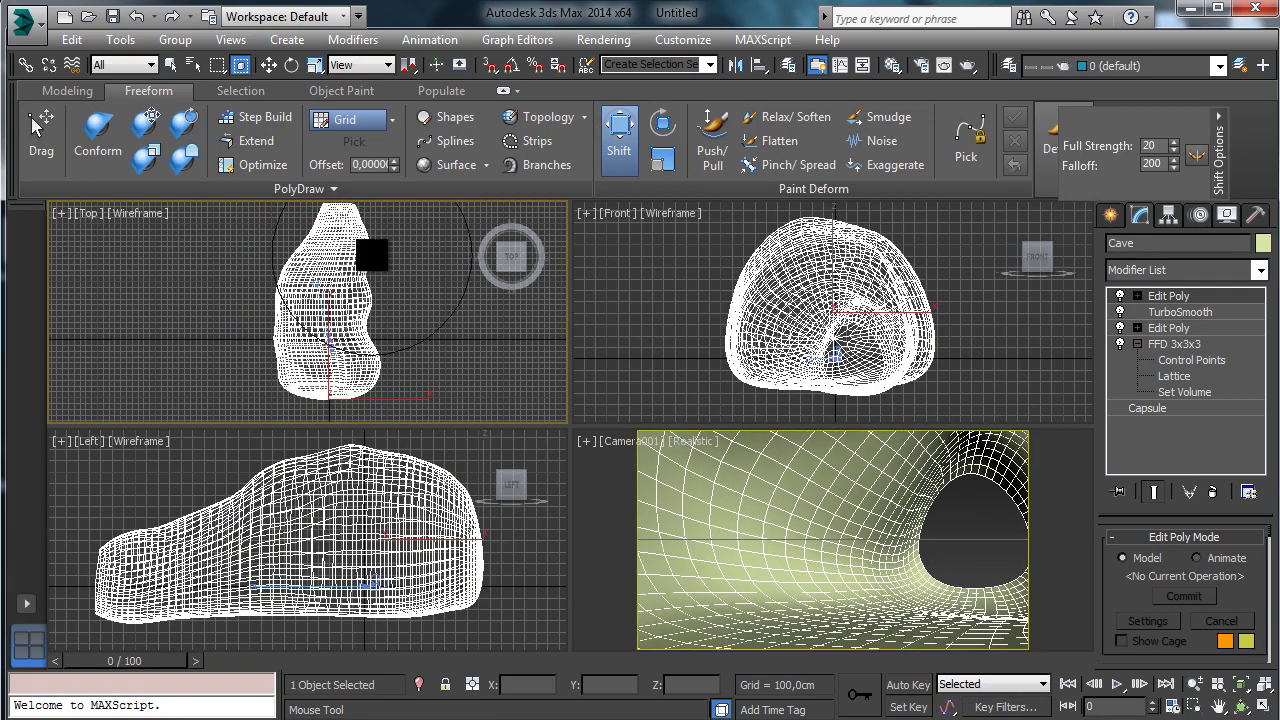
drag(374, 254, 336, 256)
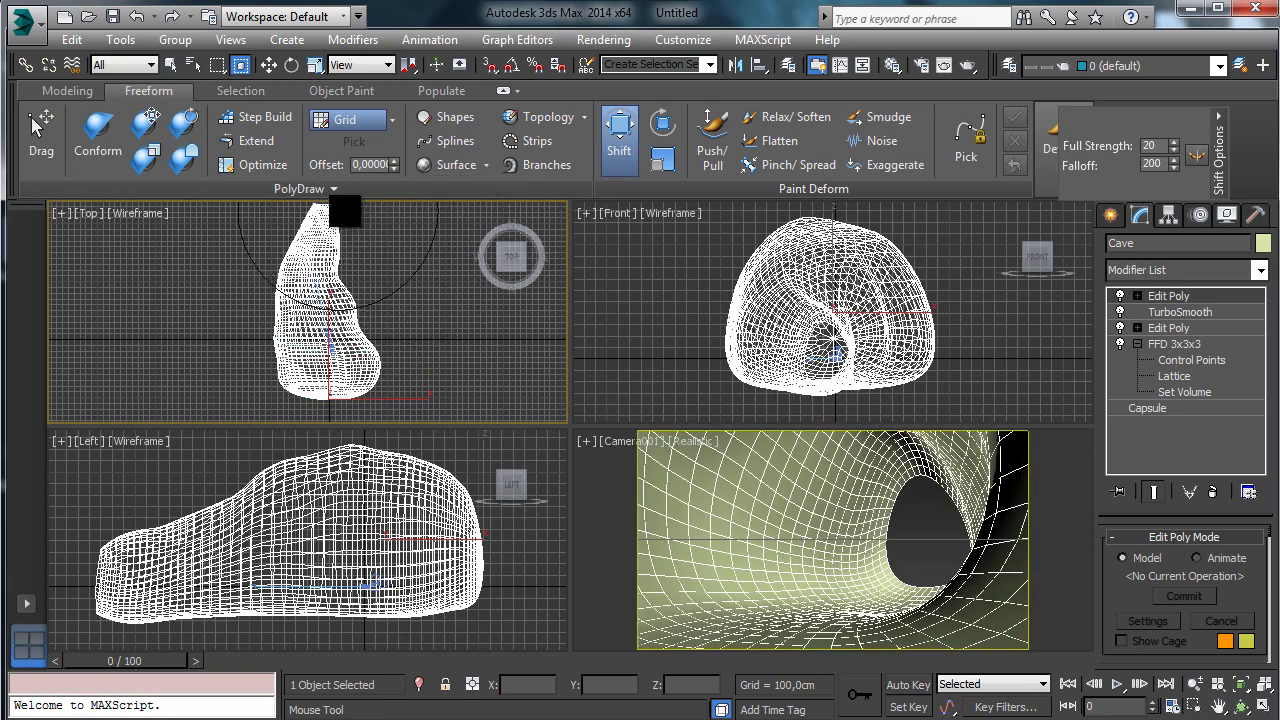
- Stretch and curve the tip of the cave's narrow passage in the Top viewport with the Shift brush, and try the Rotate brush
click(1218, 706)
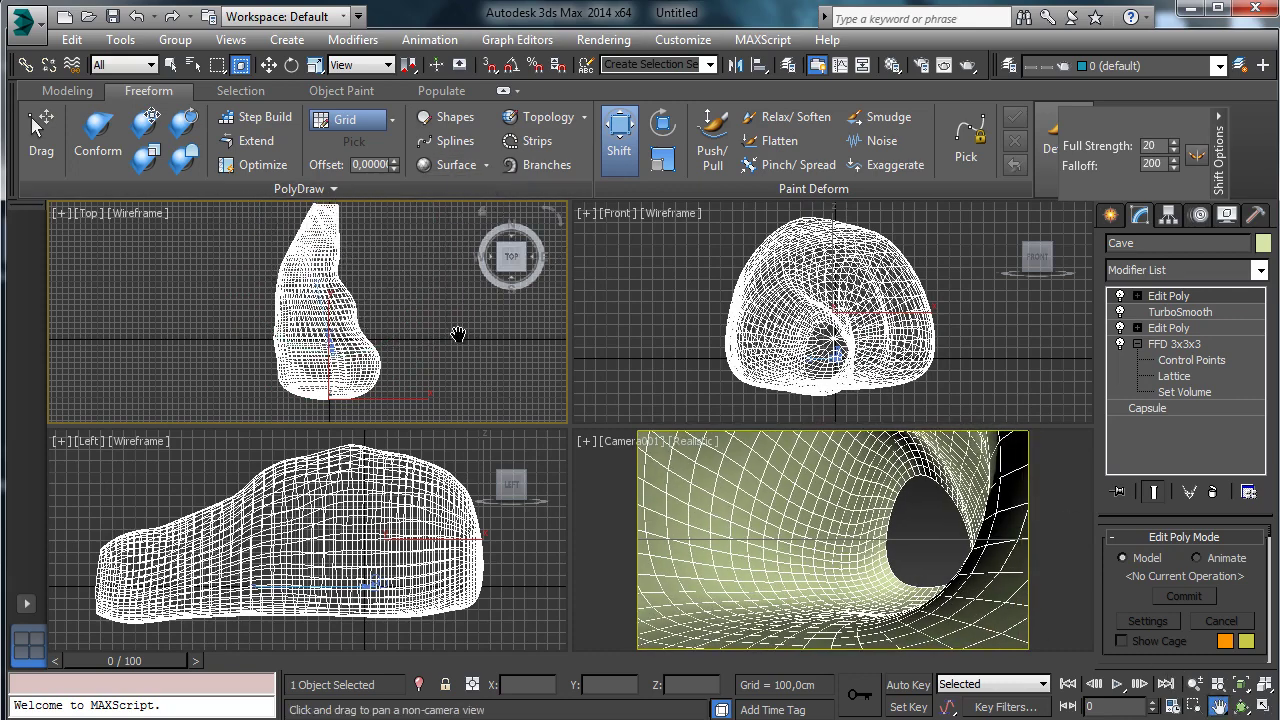
drag(457, 334, 437, 374)
click(617, 147)
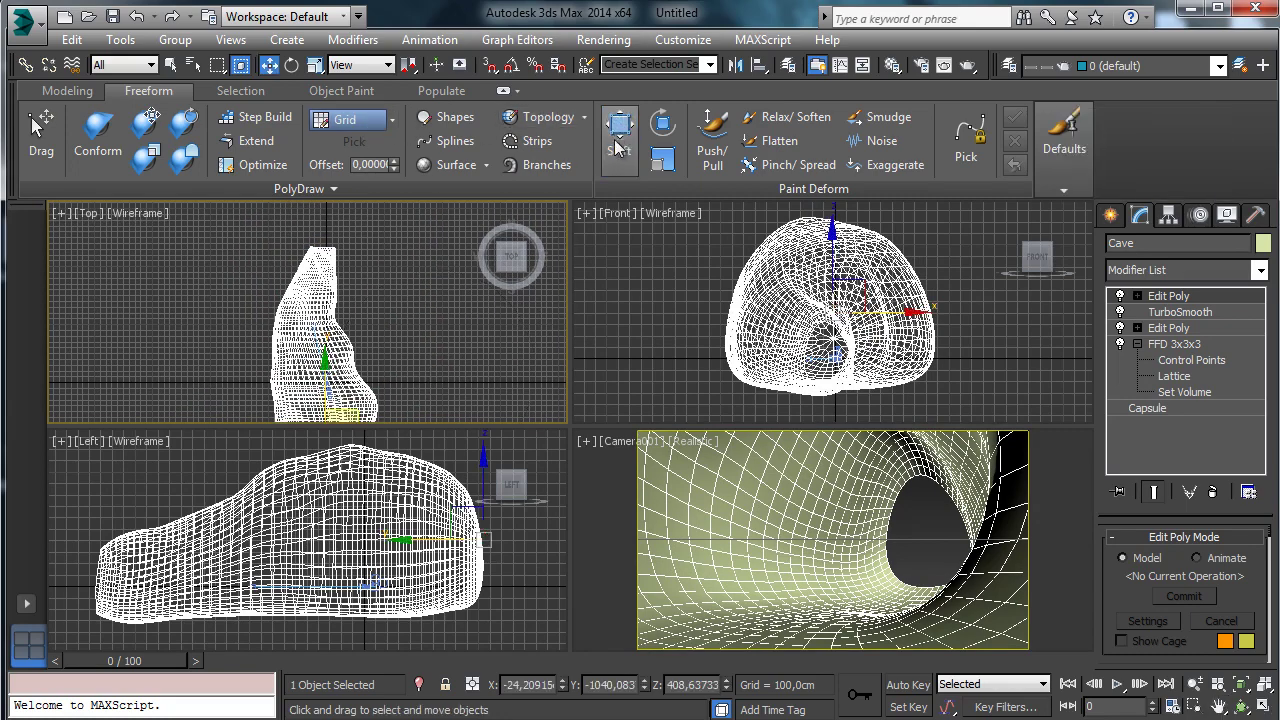
click(617, 147)
mouse_move(339, 234)
mouse_down()
mouse_move(434, 251)
mouse_move(300, 251)
mouse_move(423, 252)
mouse_move(299, 214)
mouse_move(310, 222)
mouse_up()
click(660, 123)
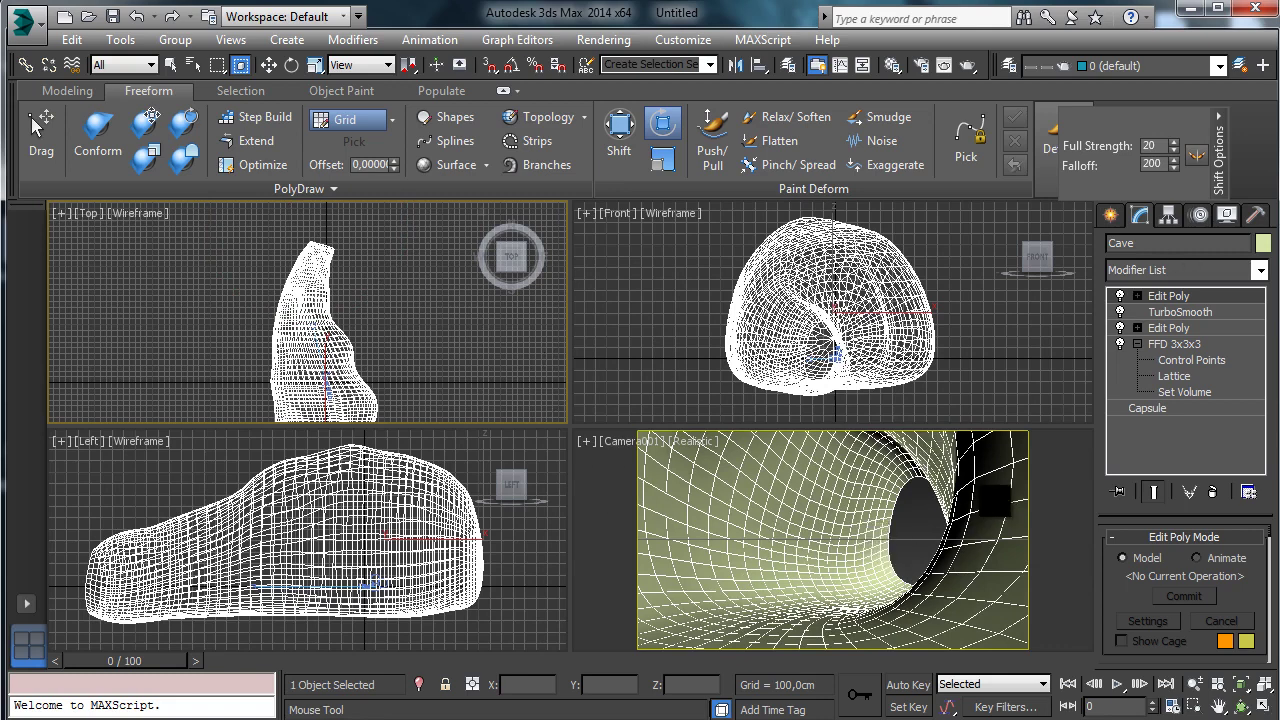
- Return to the Shift brush and set its full strength to 10 and falloff to 100
click(619, 130)
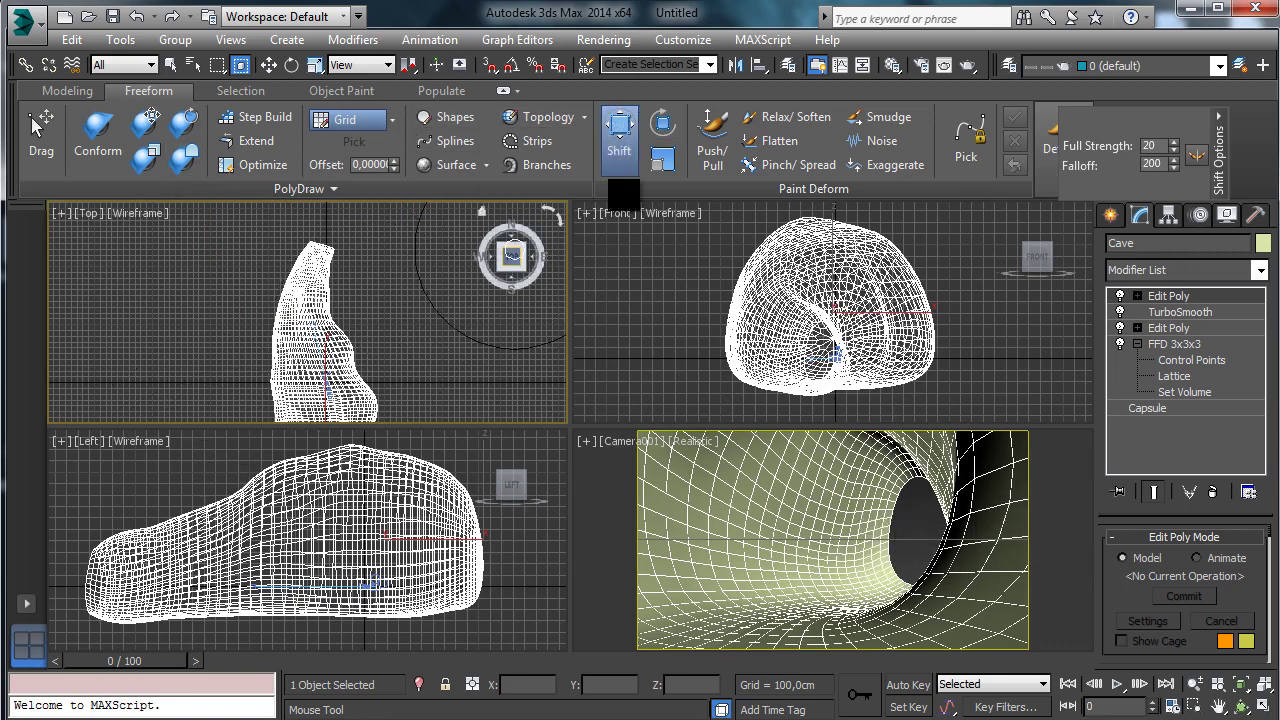
click(620, 140)
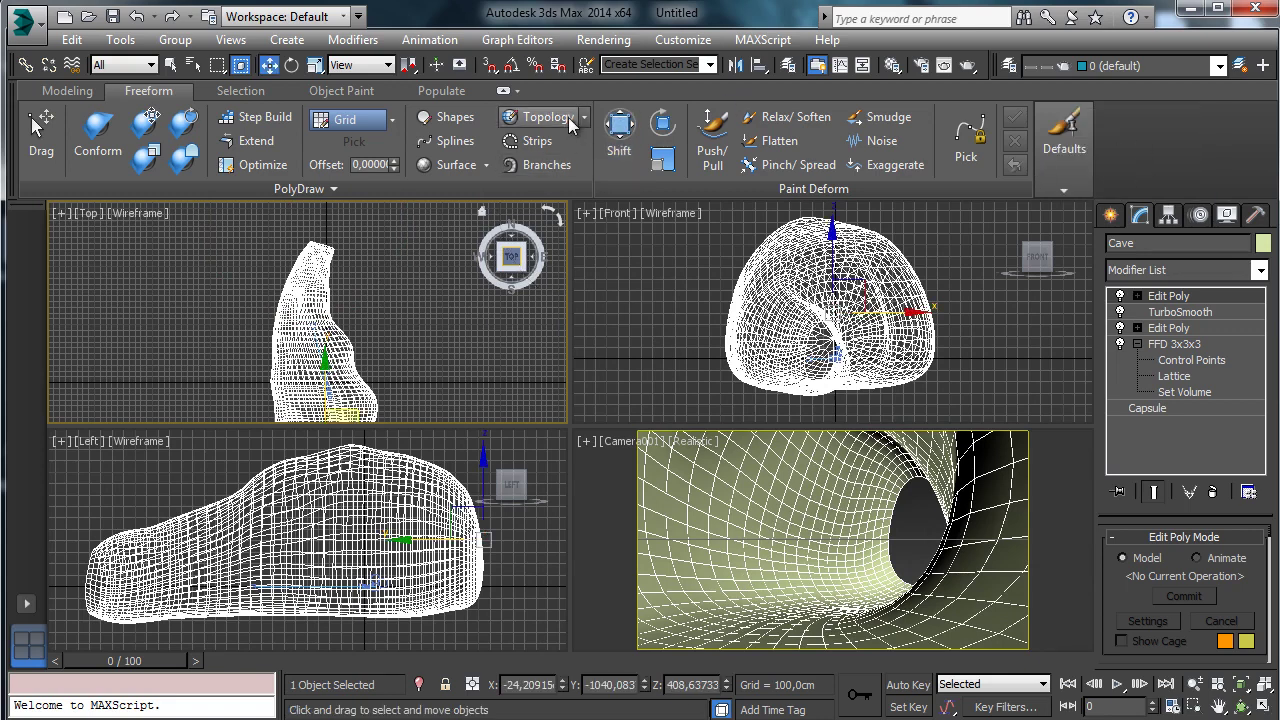
click(619, 130)
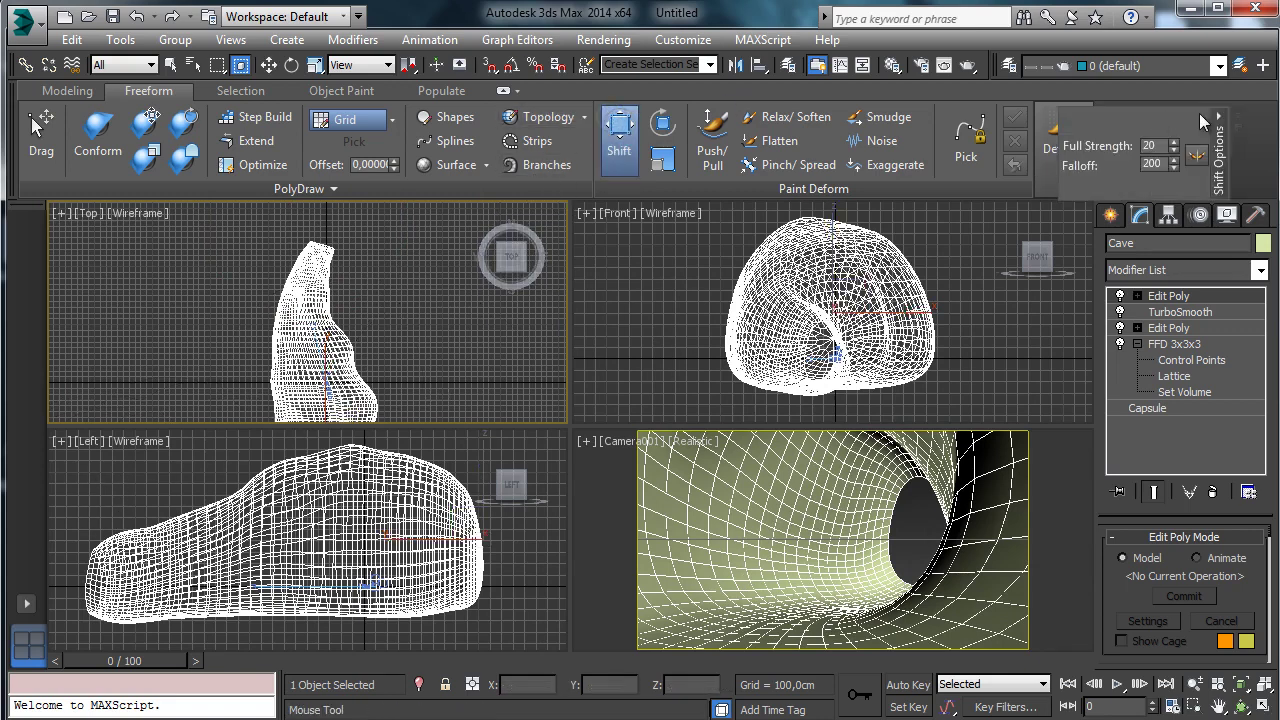
drag(1199, 113, 784, 217)
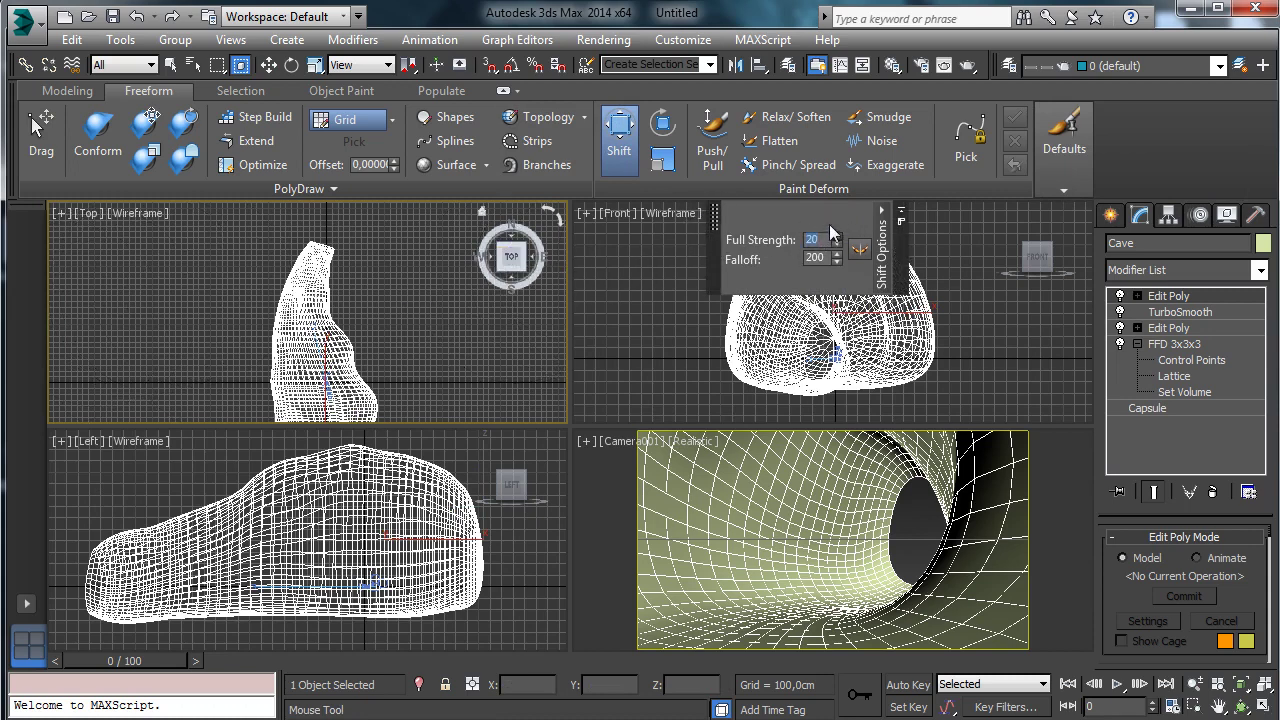
text(10100)
key(Return)
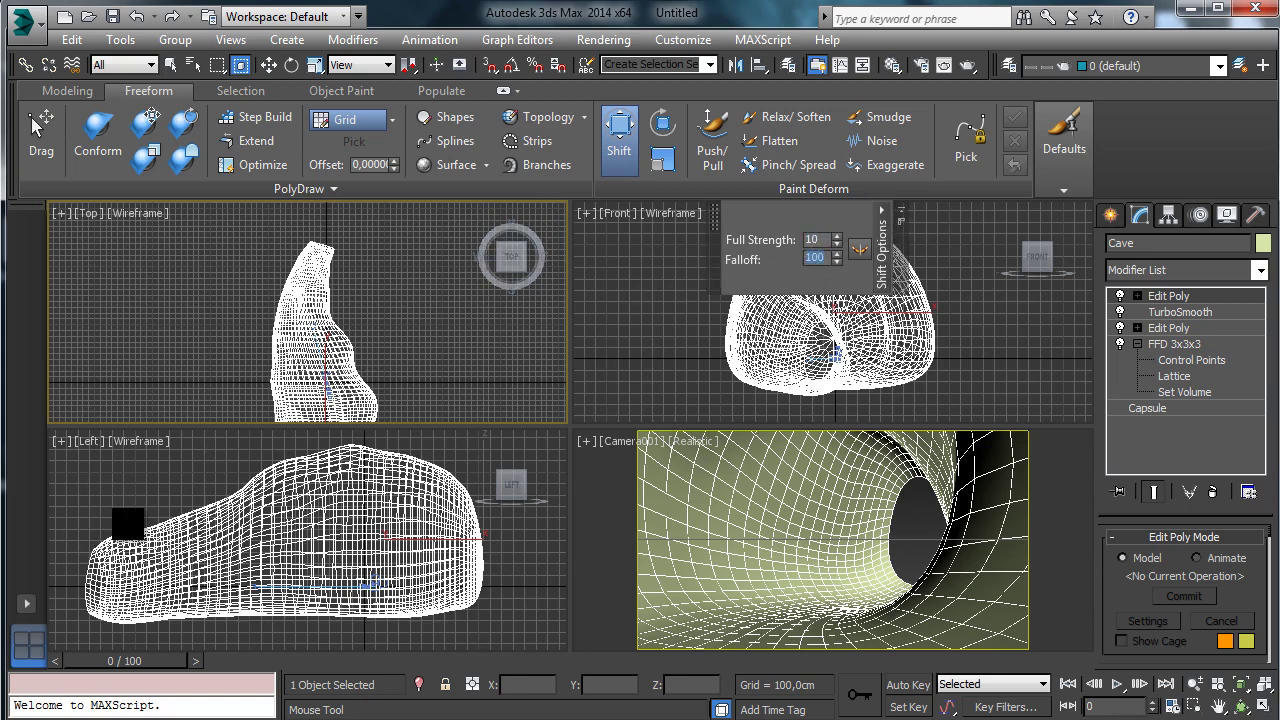
- Push the roof of the cave's narrow end down in the Left viewport and adjust the opening's rim from the camera view with the Shift brush
click(98, 524)
drag(106, 532, 88, 572)
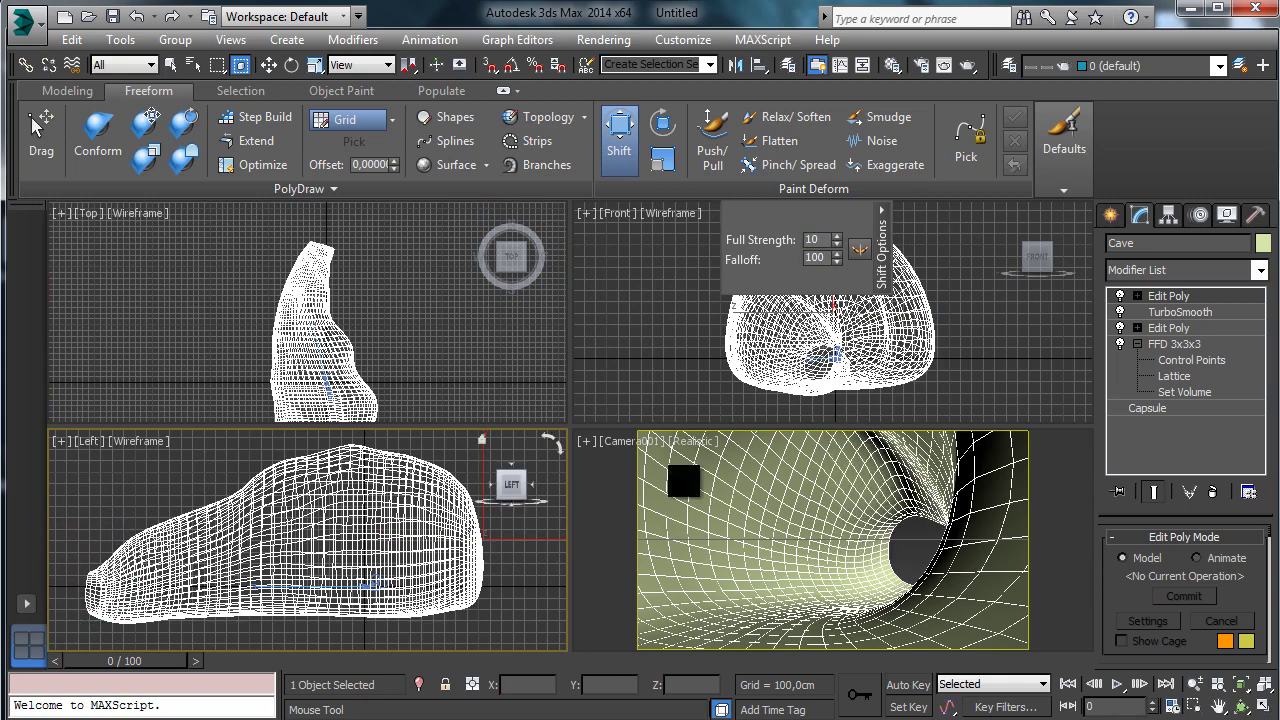
click(818, 520)
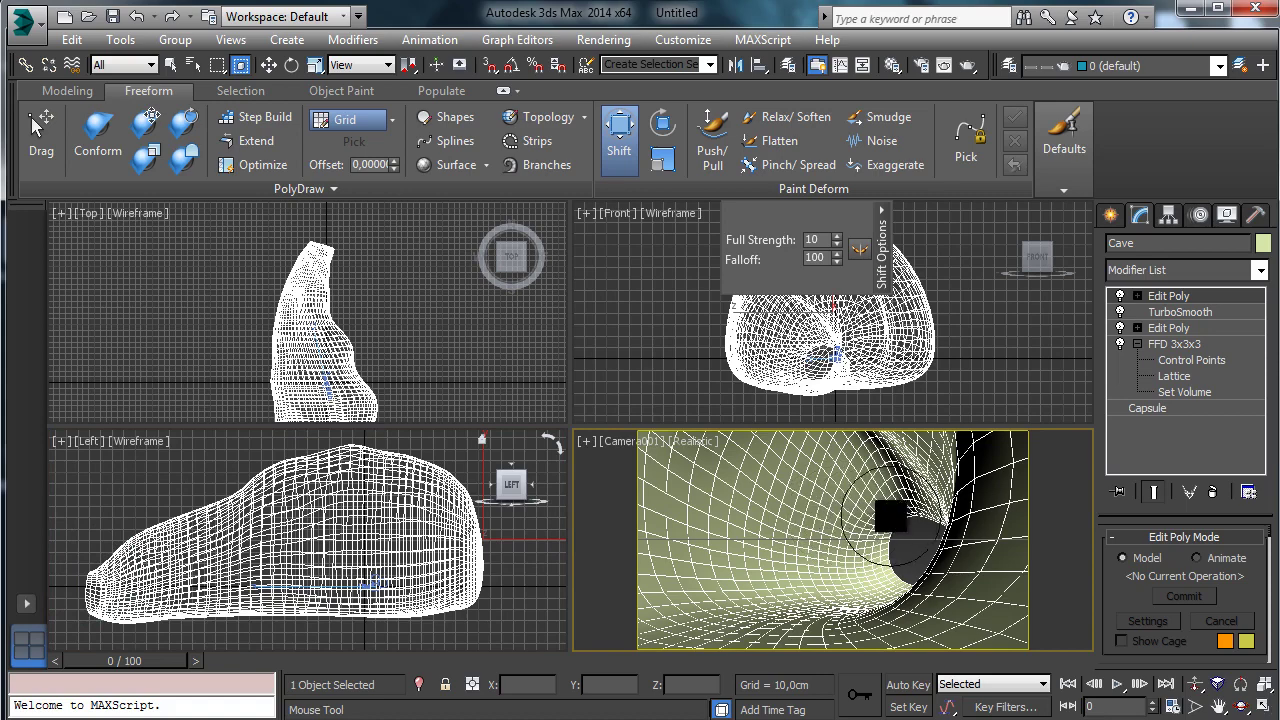
mouse_move(891, 515)
mouse_down()
mouse_move(891, 533)
mouse_move(908, 530)
mouse_move(883, 572)
mouse_move(893, 566)
mouse_up()
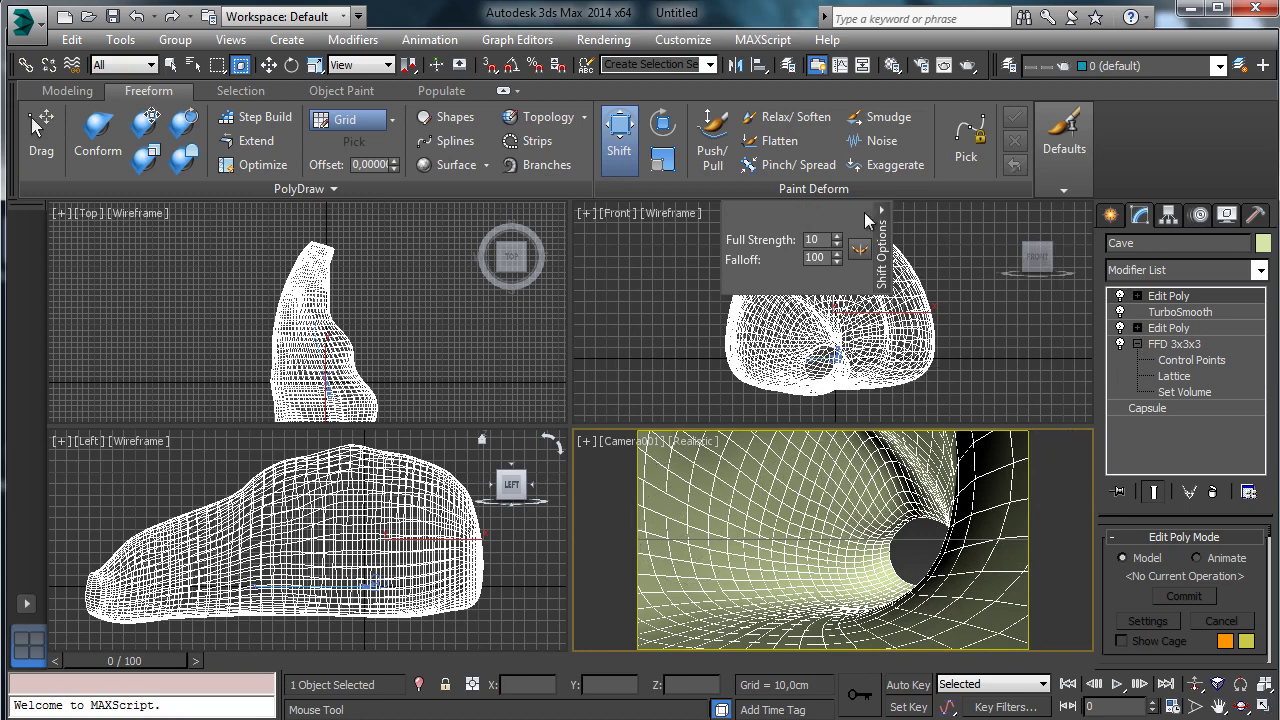
mouse_move(882, 214)
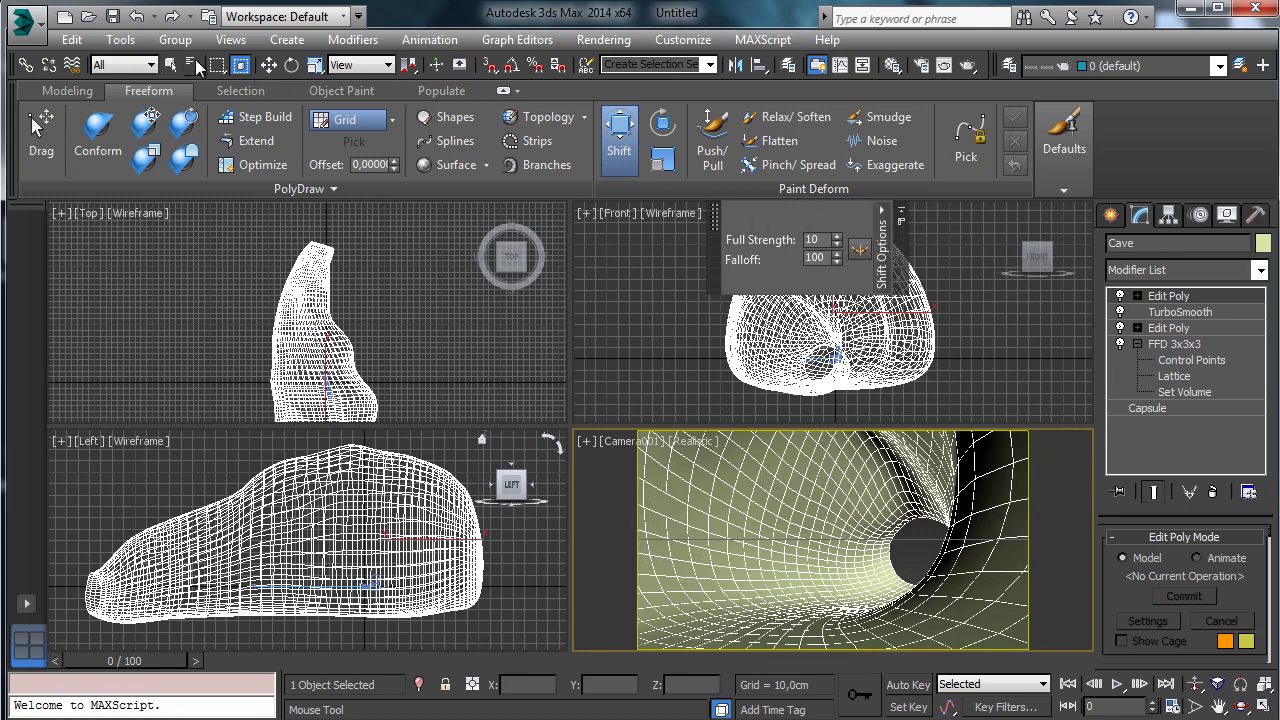
key(w)
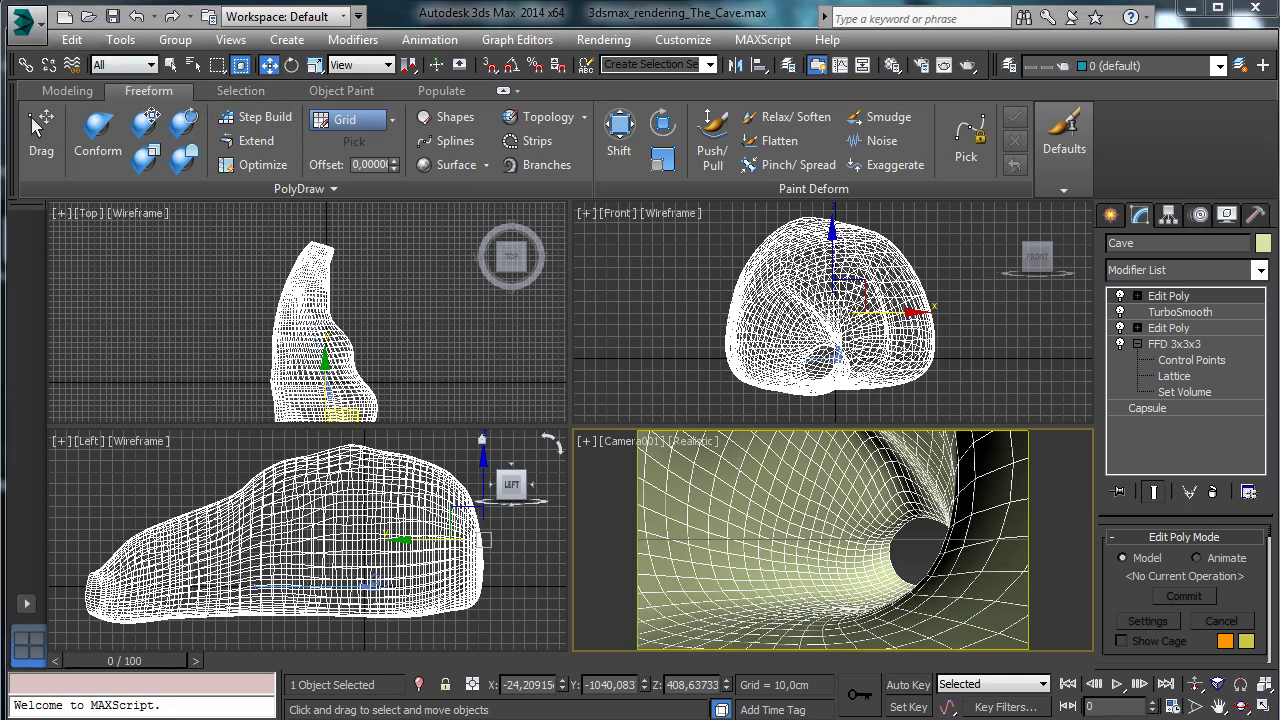
- Add a TurboSmooth modifier and another Edit Poly modifier on top of the cave's stack, and maximize the camera viewport
click(1260, 270)
scroll(1180, 500, down, 15)
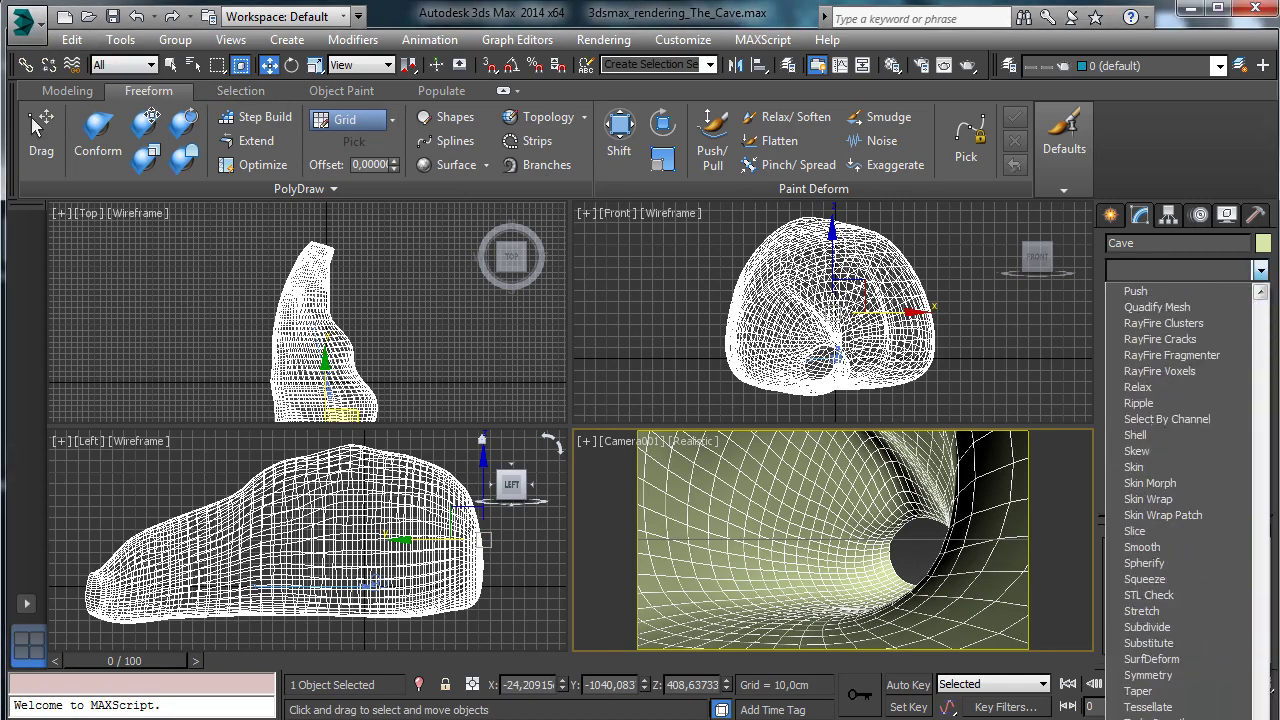
click(1192, 718)
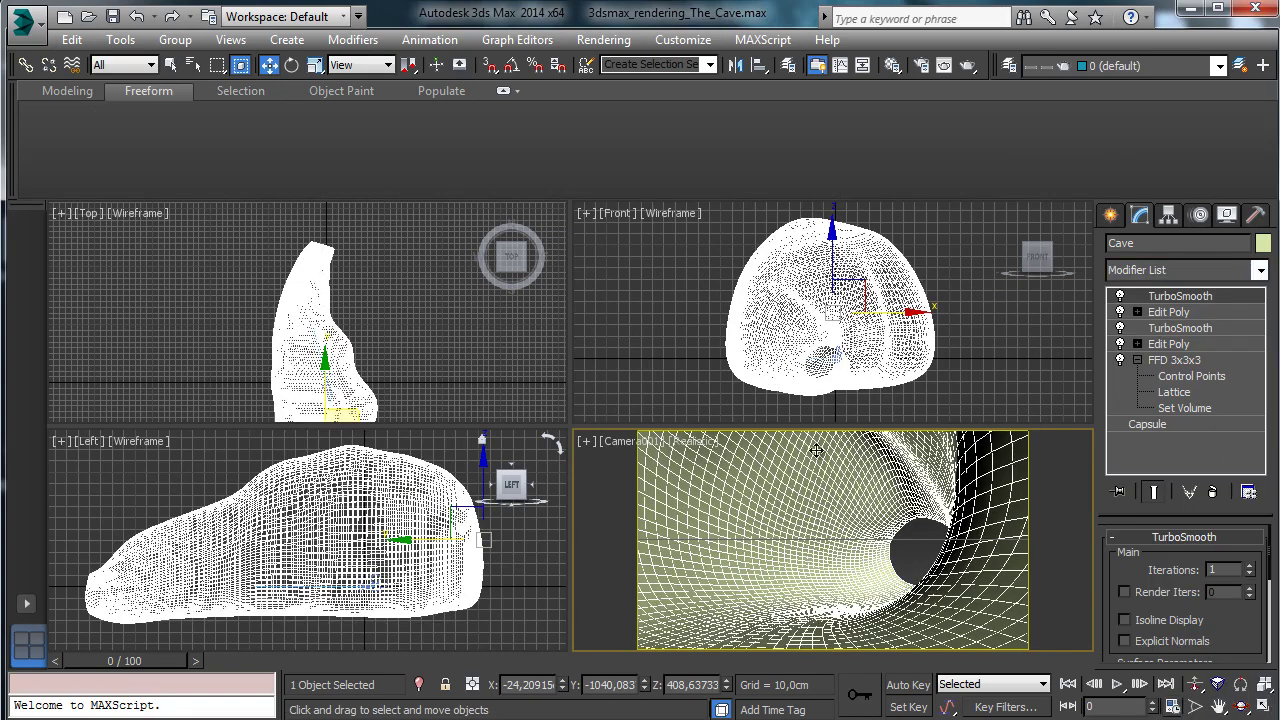
click(1260, 271)
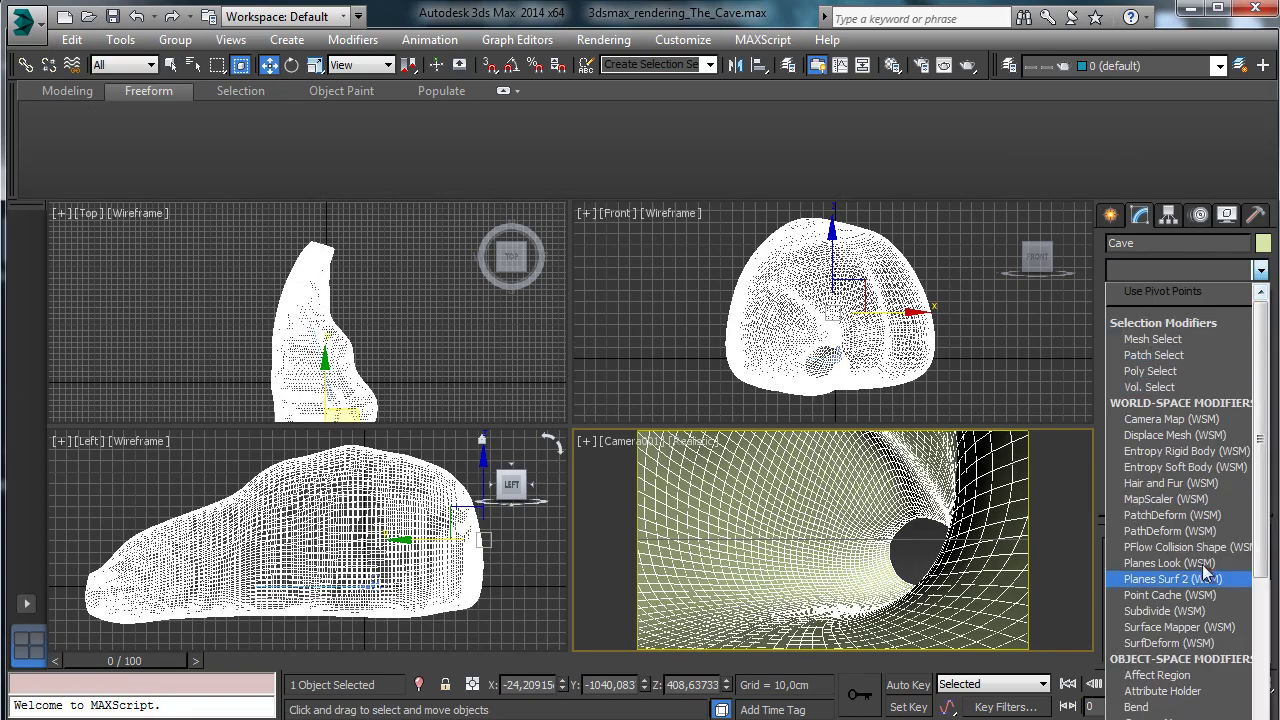
click(1152, 718)
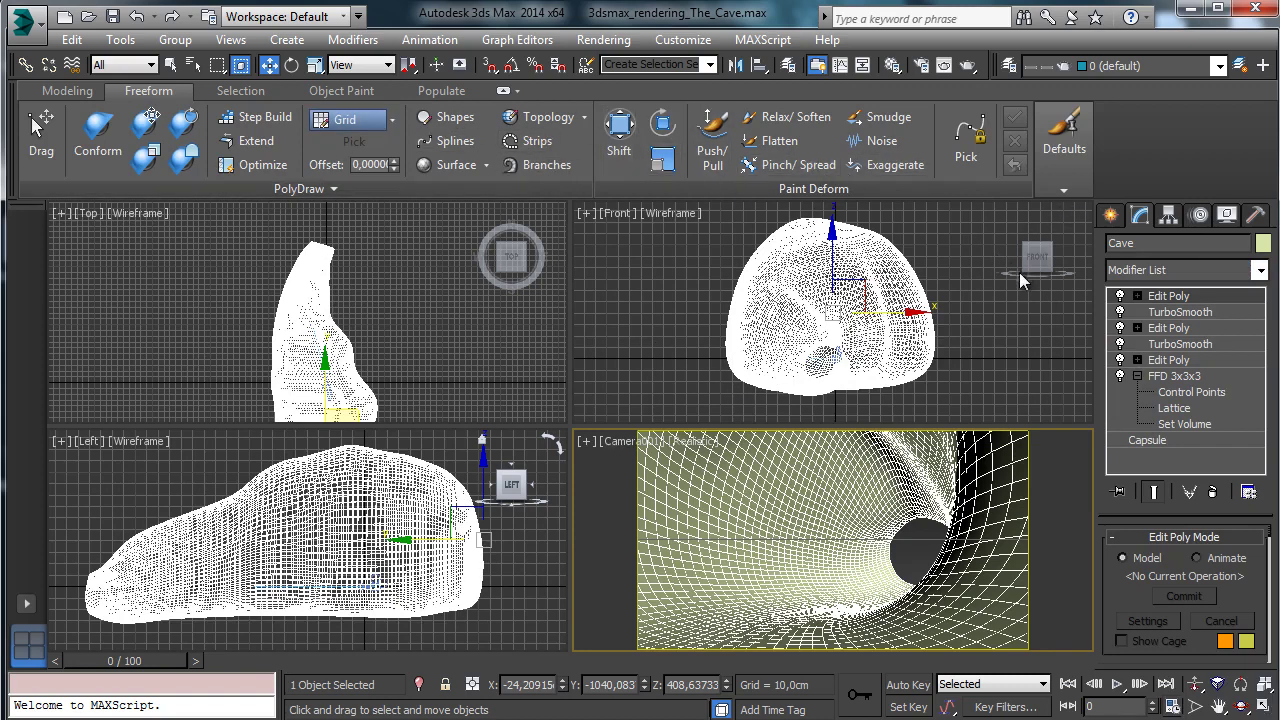
click(1262, 706)
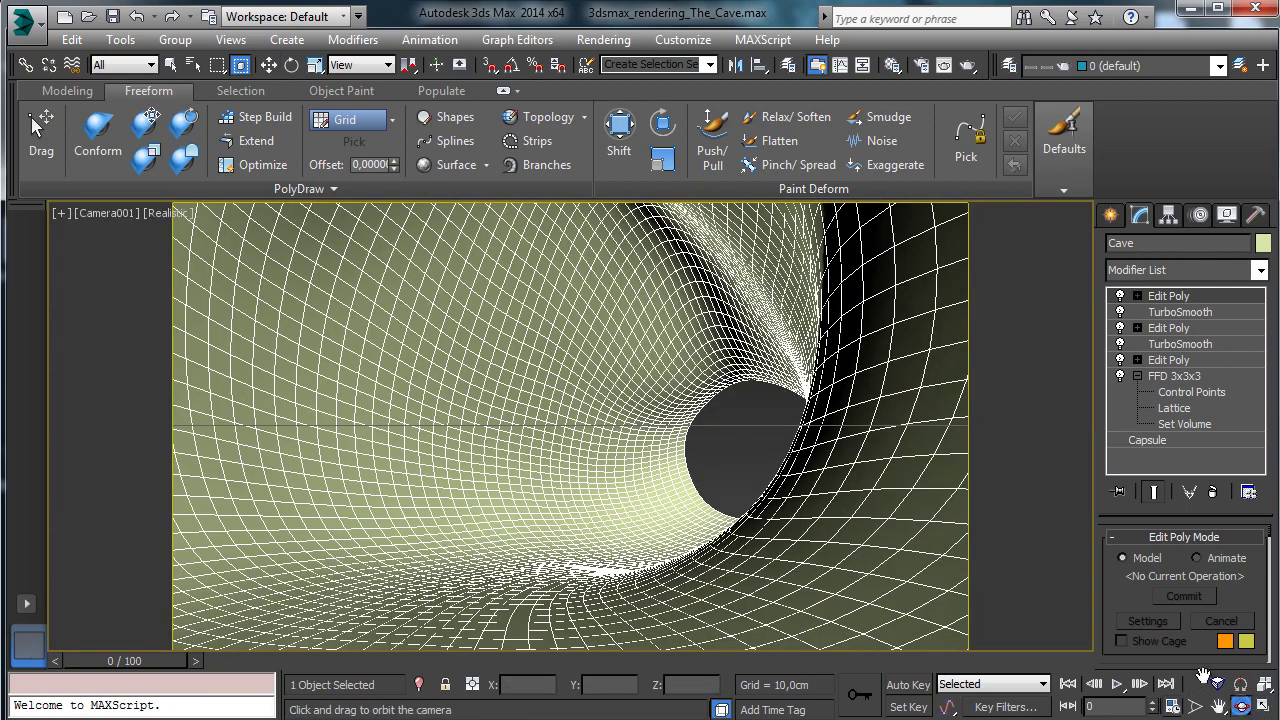
- Switch to the Push/Pull brush, reposition its Paint Options away from the cave, and enlarge the brush size
click(619, 130)
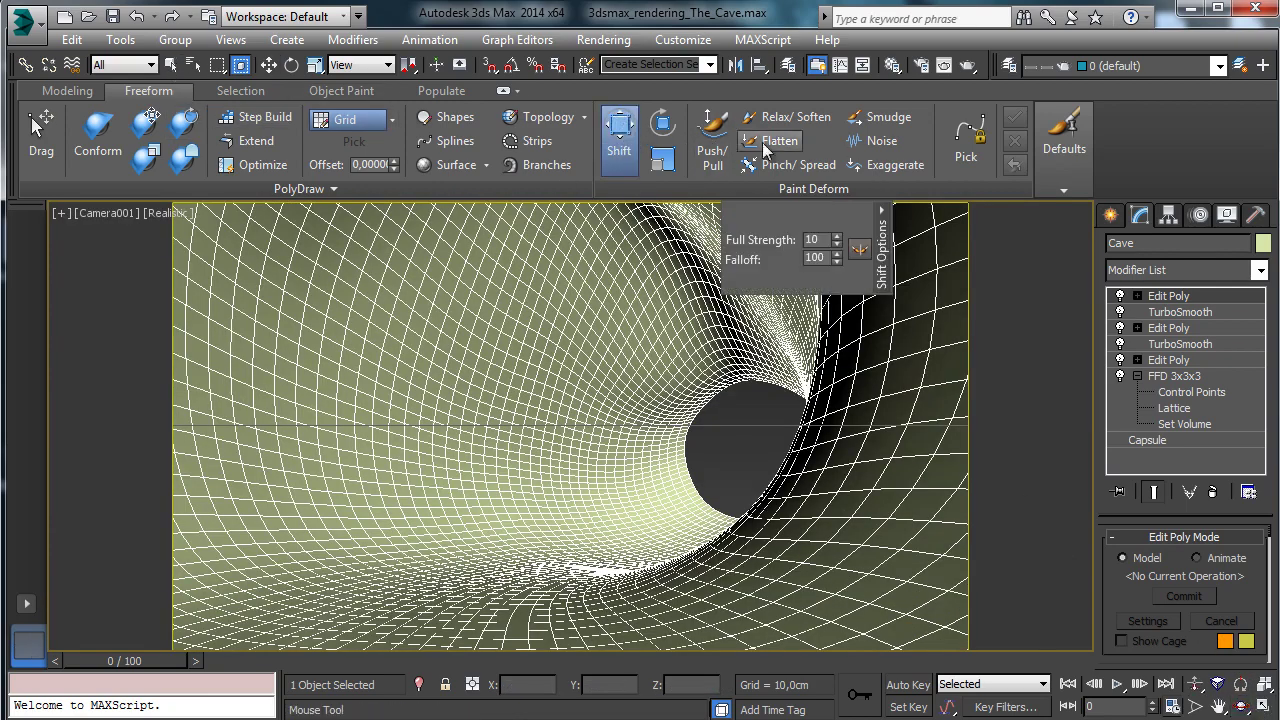
click(712, 135)
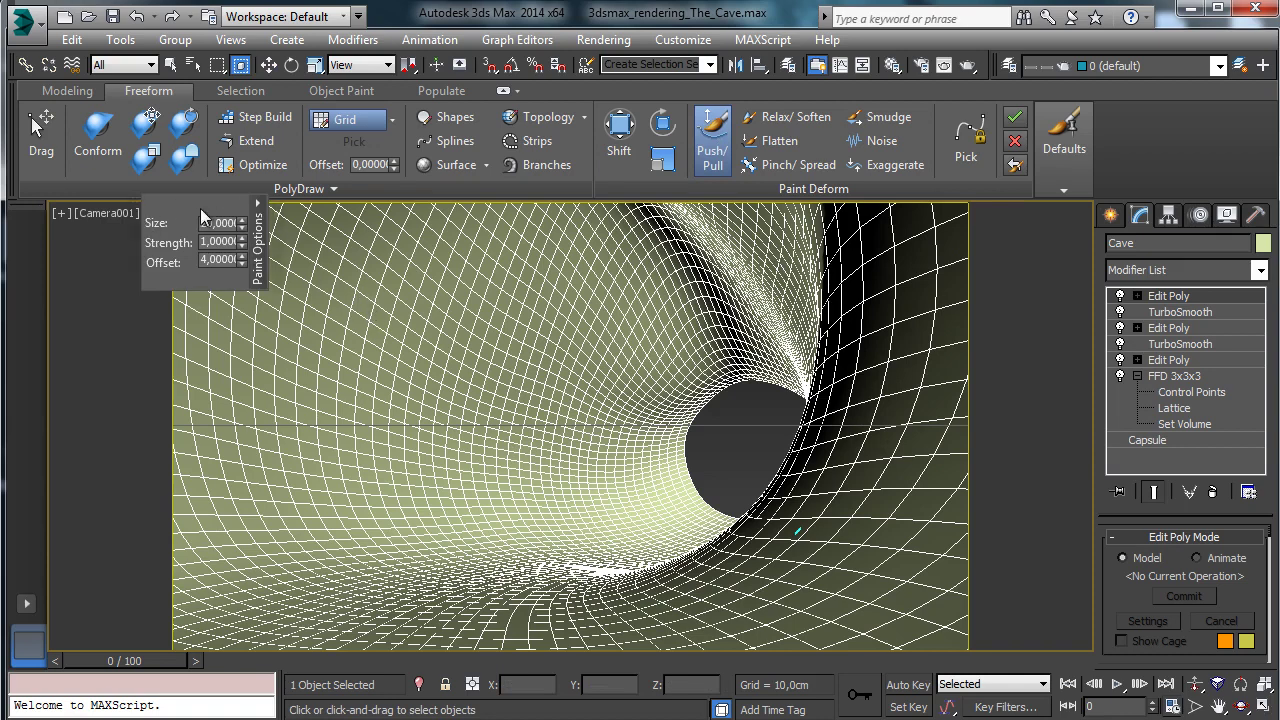
drag(260, 258, 192, 344)
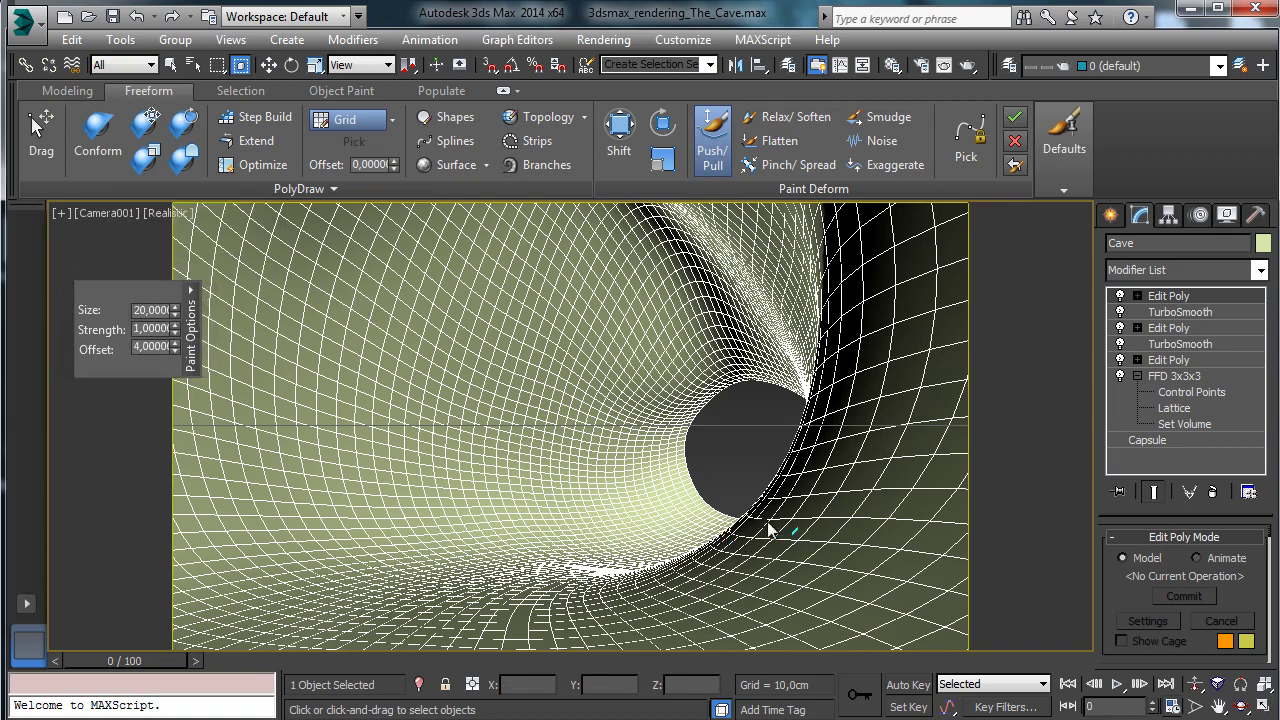
double_click(155, 311)
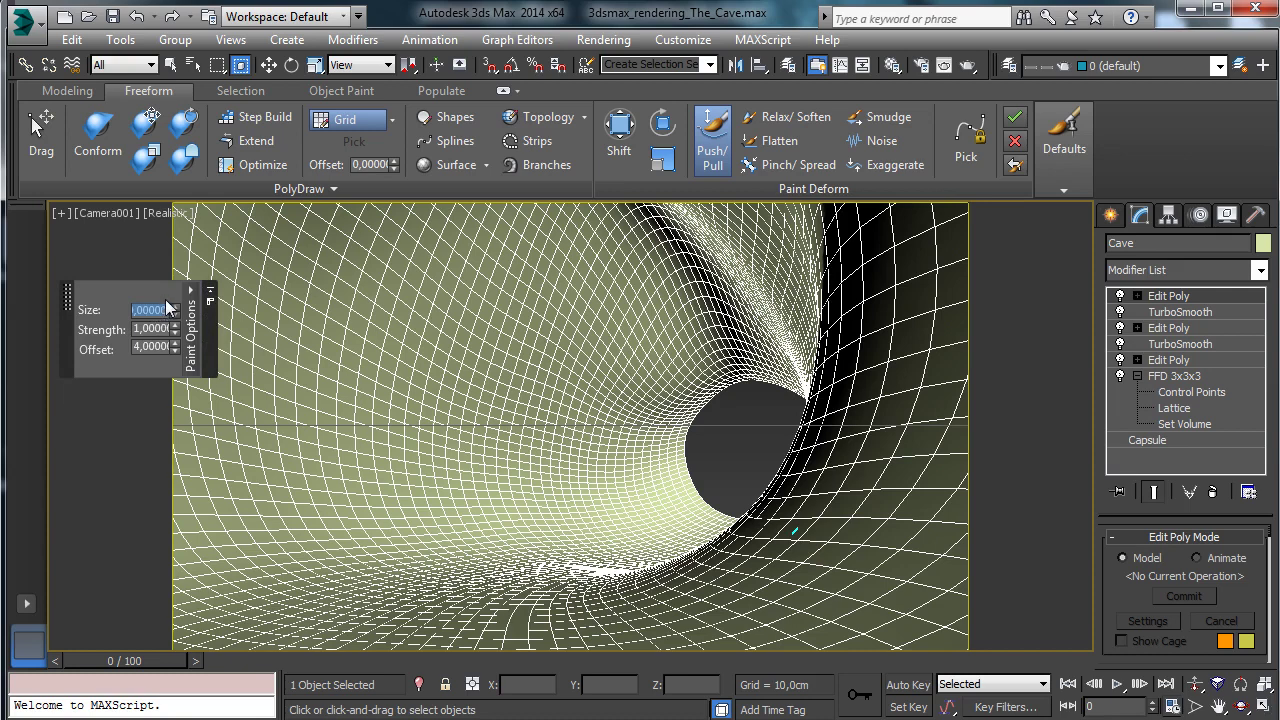
text(2)
key(Return)
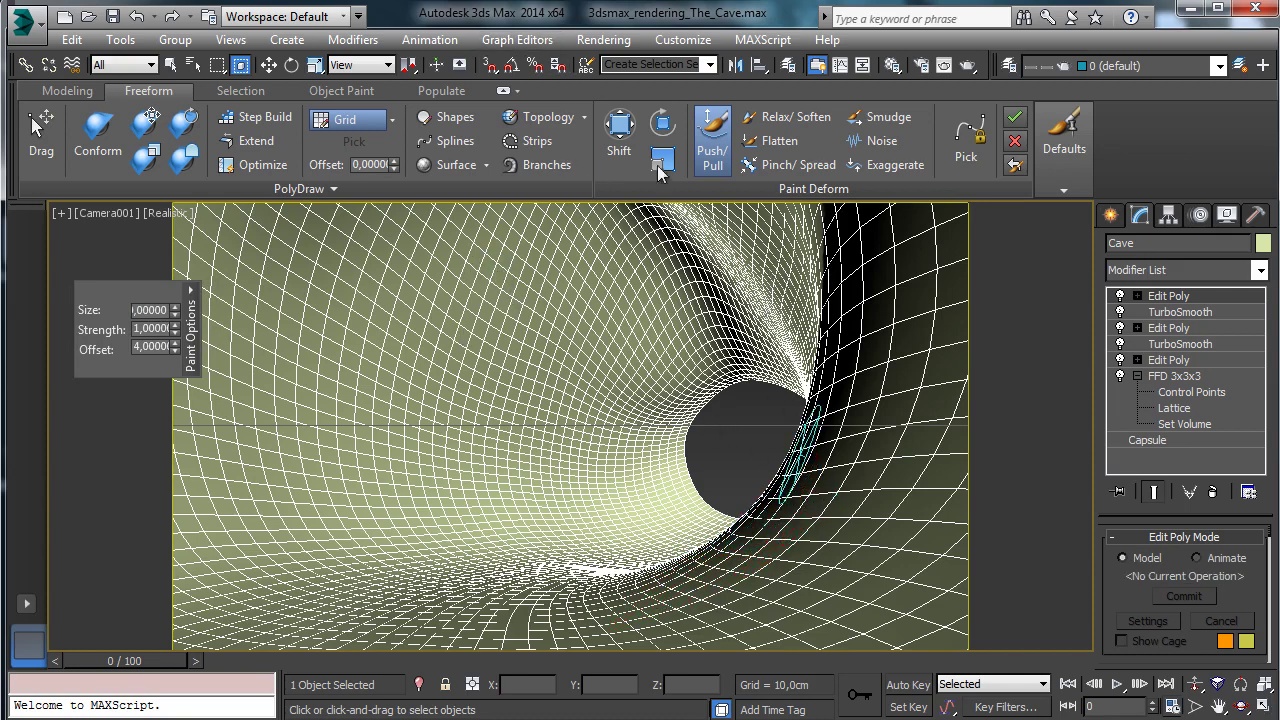
- Change the Push/Pull brush strength and test the brush on the cave's dark side wall at object level
click(149, 329)
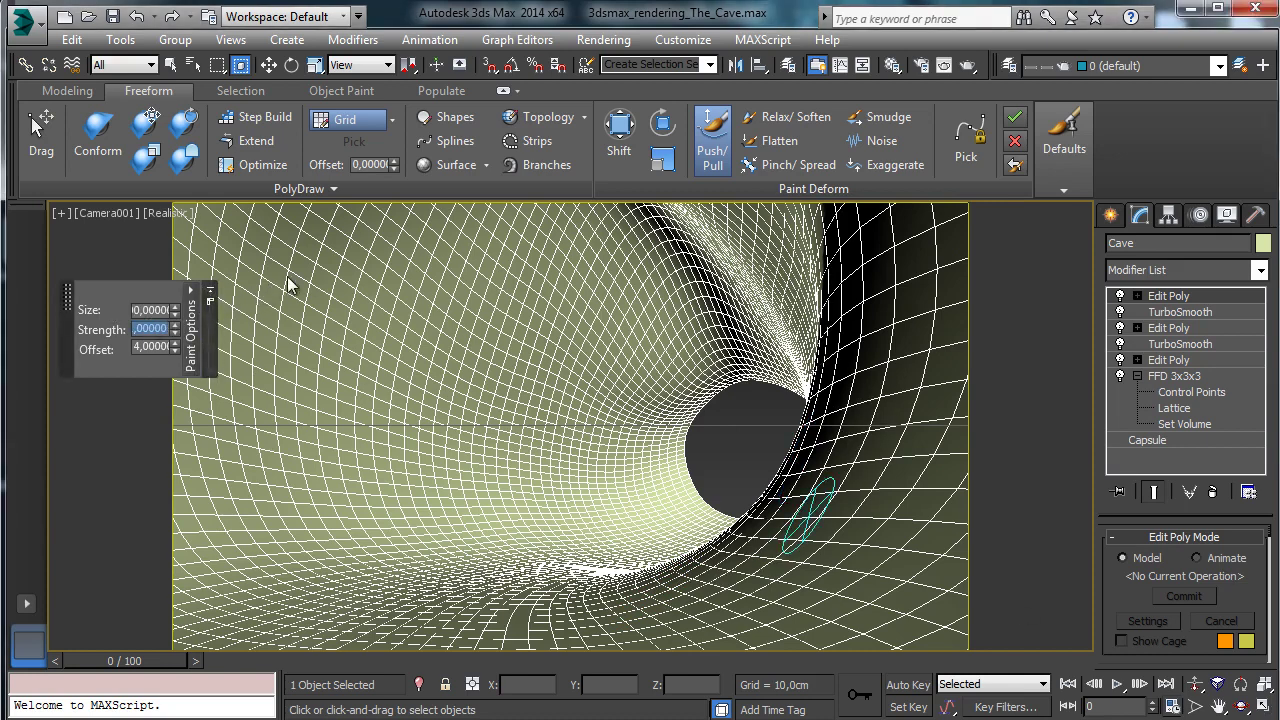
right_click(871, 430)
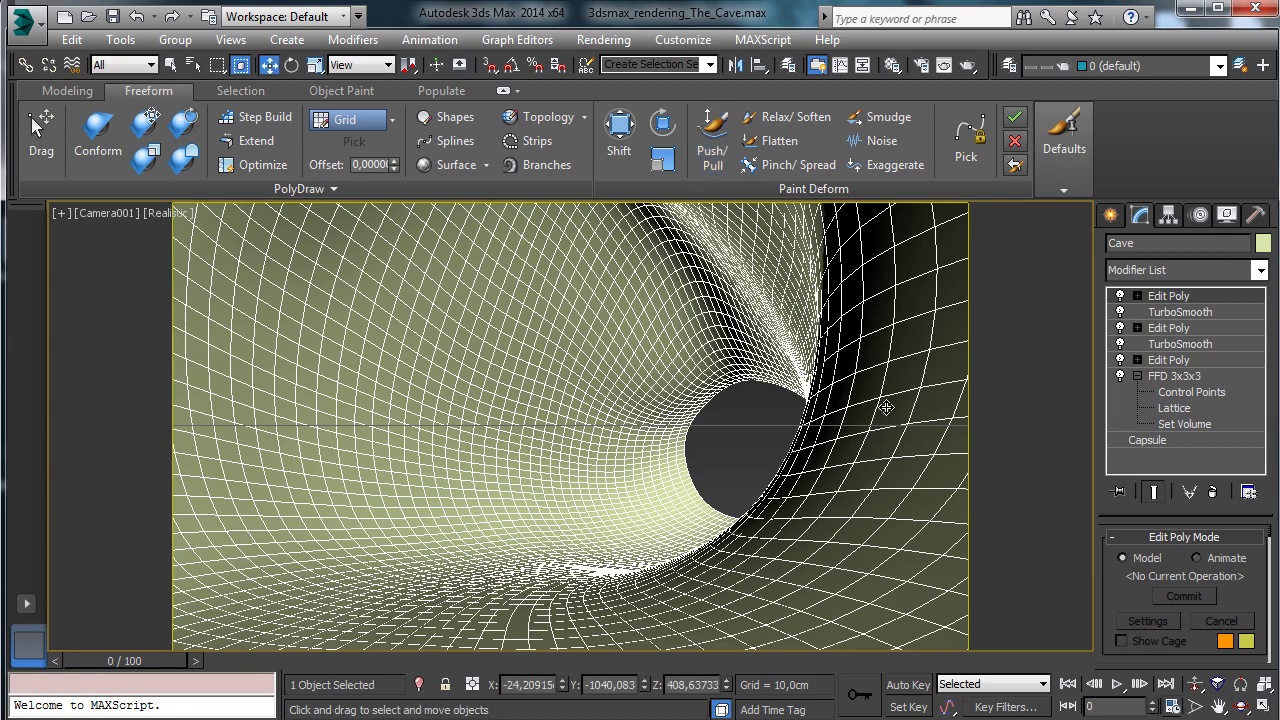
click(711, 132)
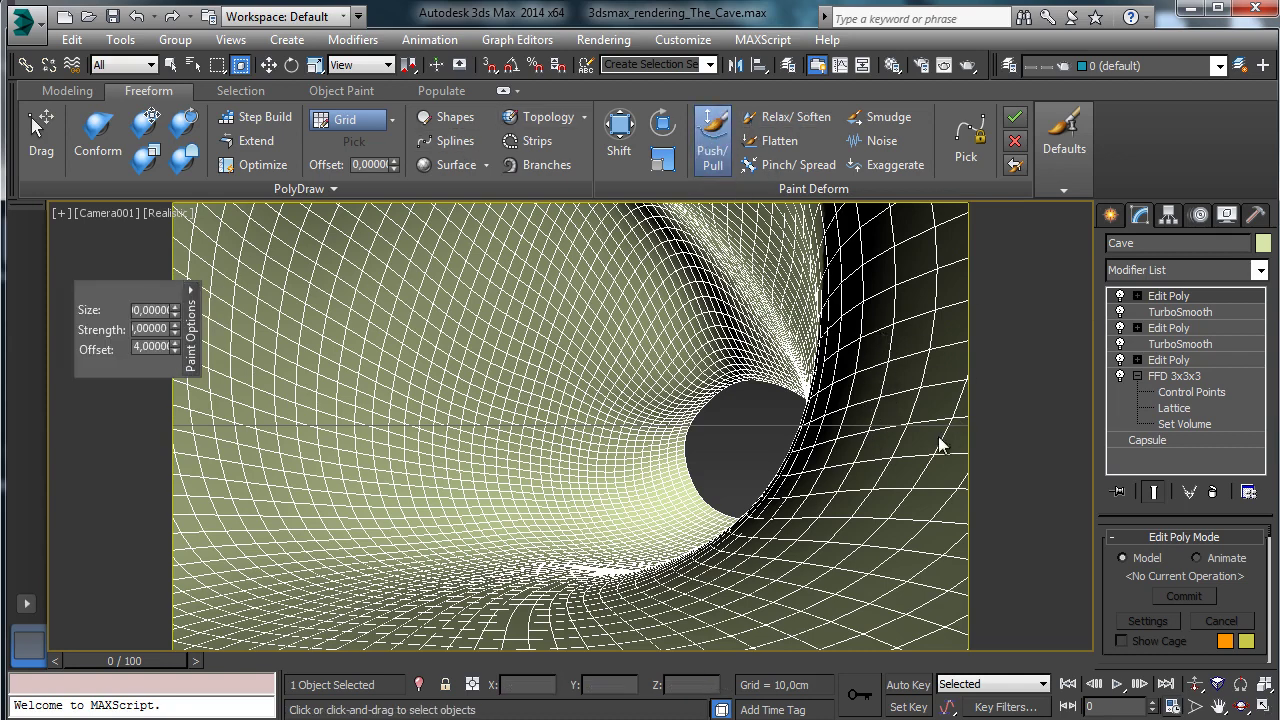
click(1149, 293)
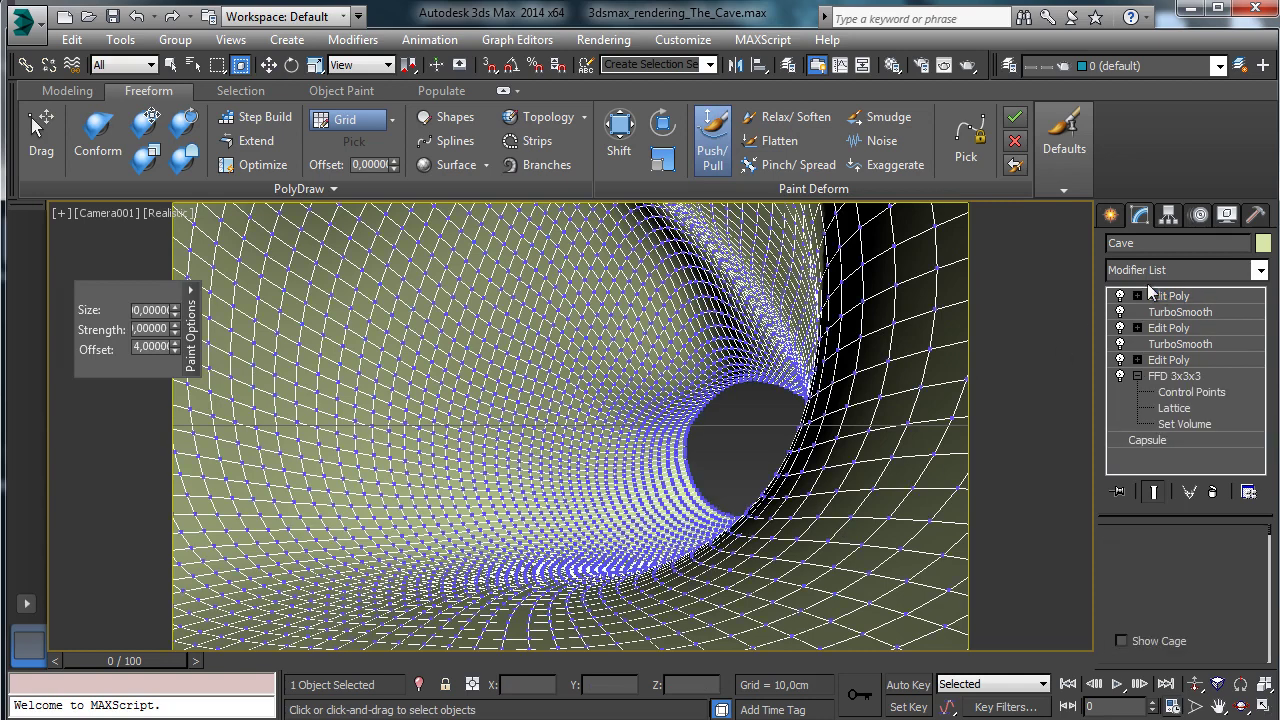
click(1160, 297)
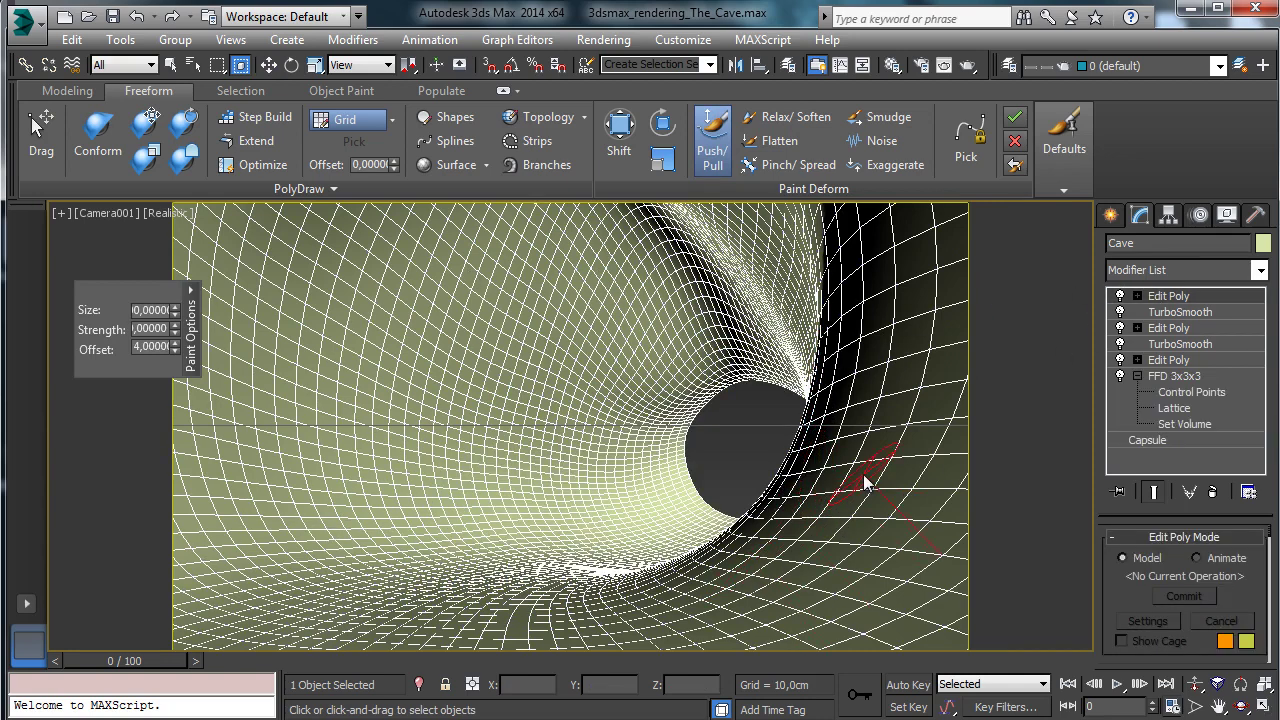
click(156, 330)
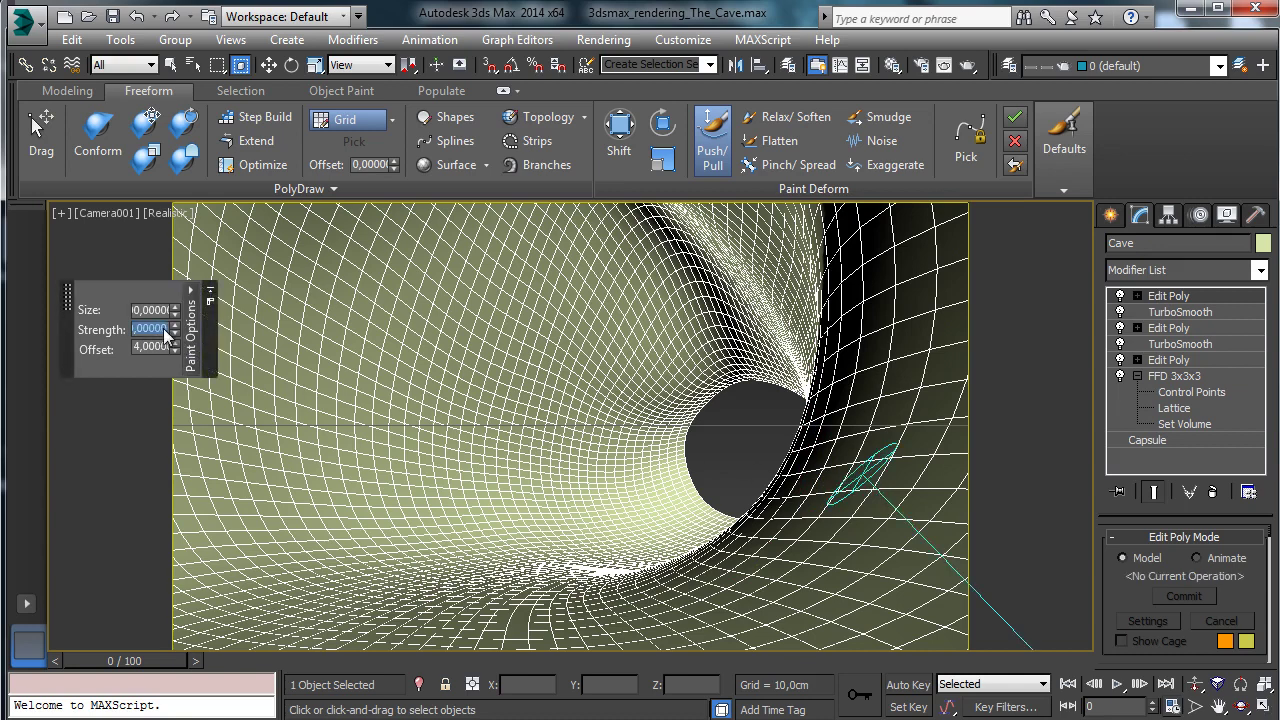
text(5)
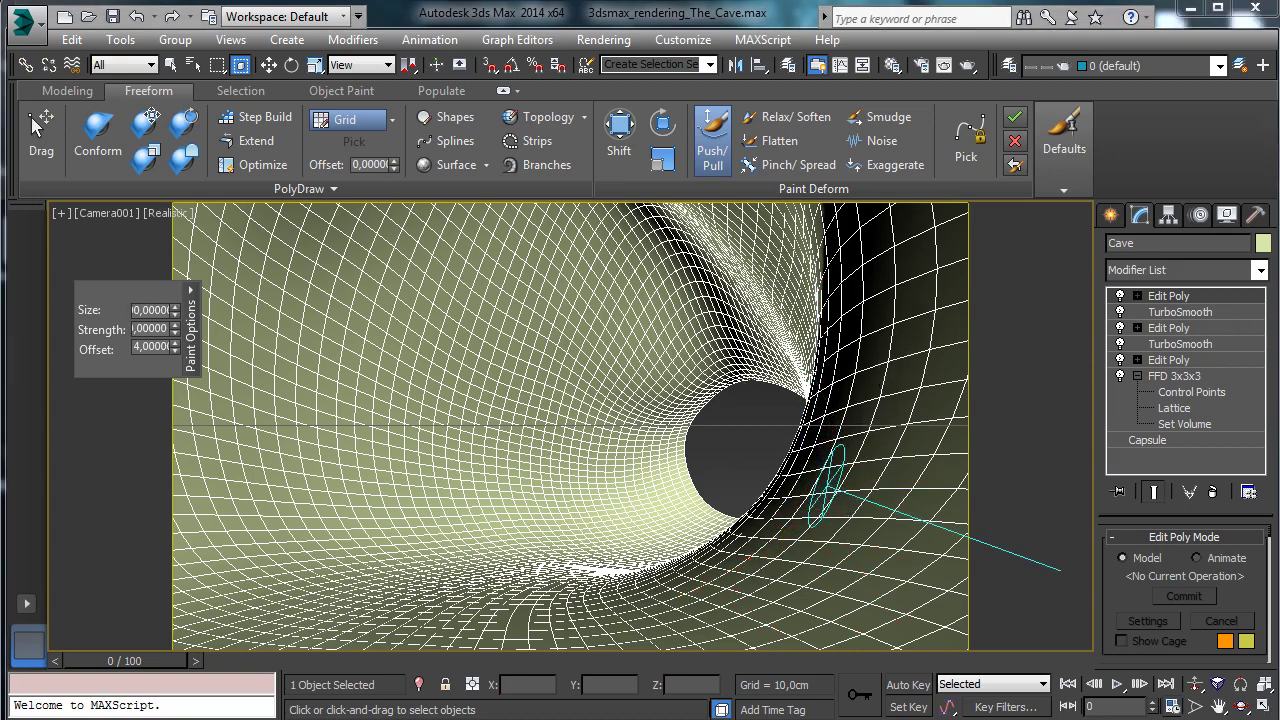
- Insert a Normal modifier above the upper TurboSmooth to flip the cave's faces, and reselect the top Edit Poly
click(1195, 311)
click(1260, 272)
scroll(1187, 709, down, 13)
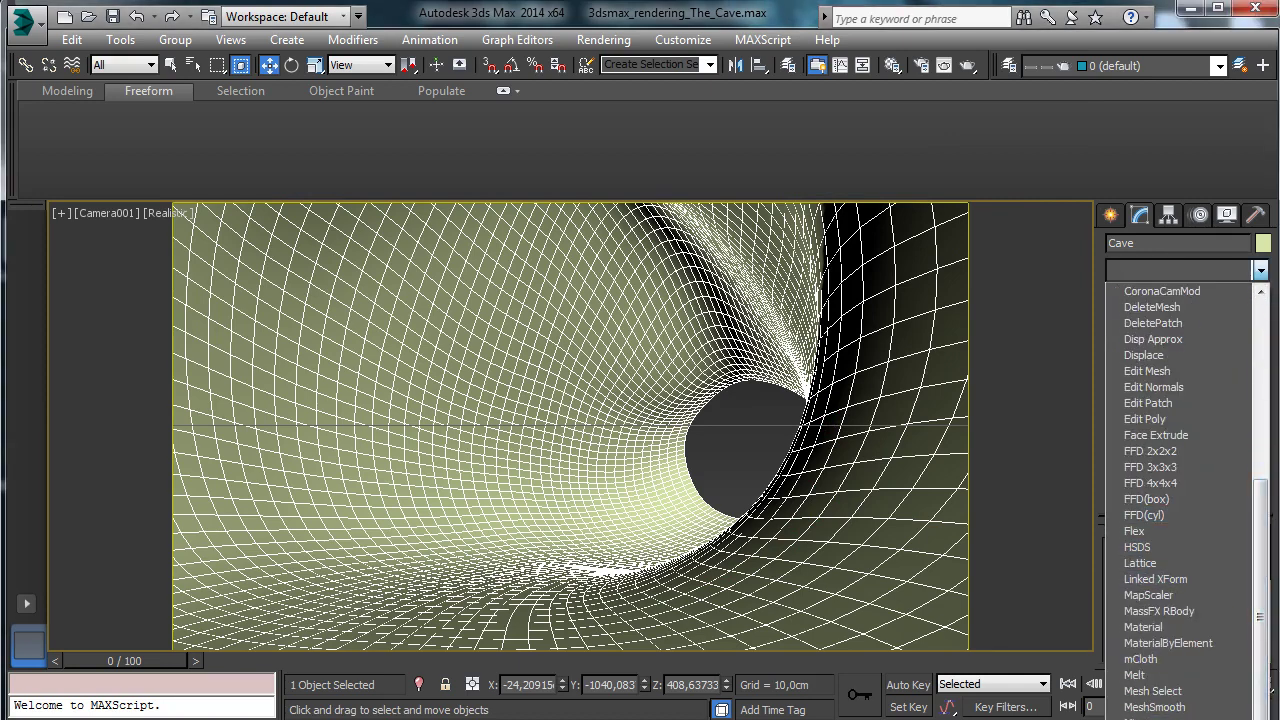
click(1145, 718)
click(1183, 297)
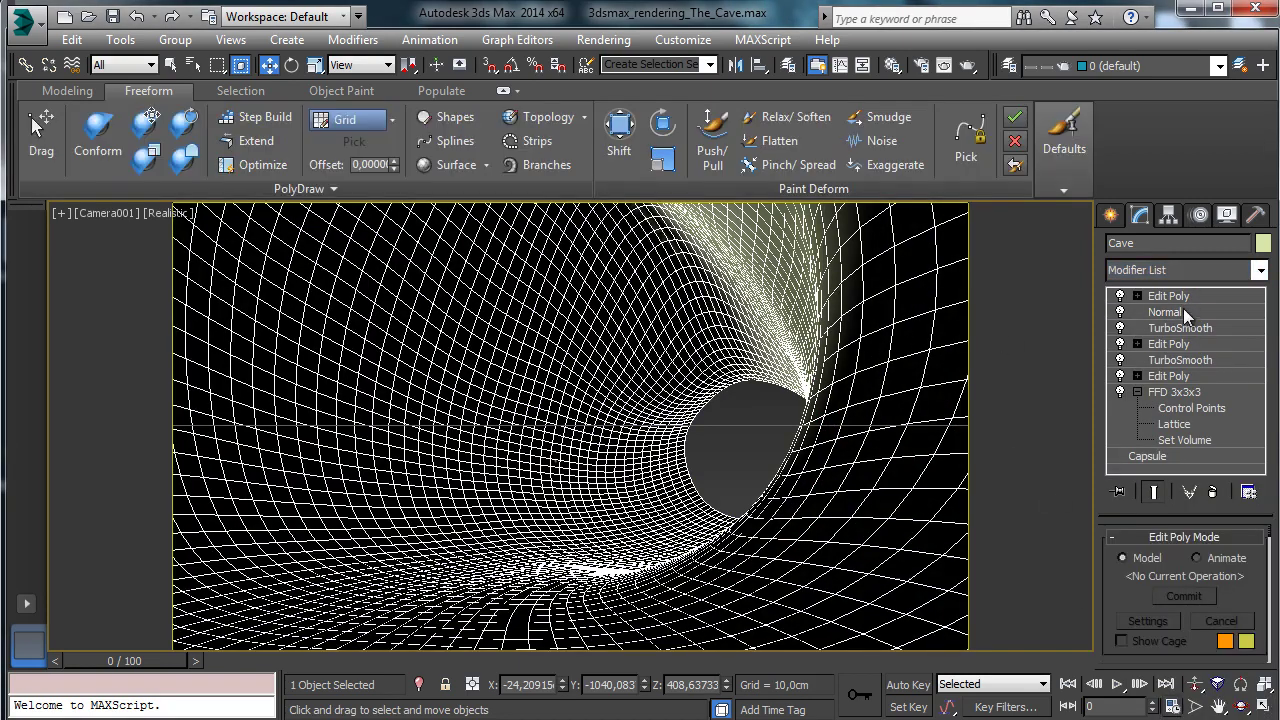
- Paint bumps along the cave's right wall and the adjoining rim of the passage opening with the Push/Pull brush
click(712, 135)
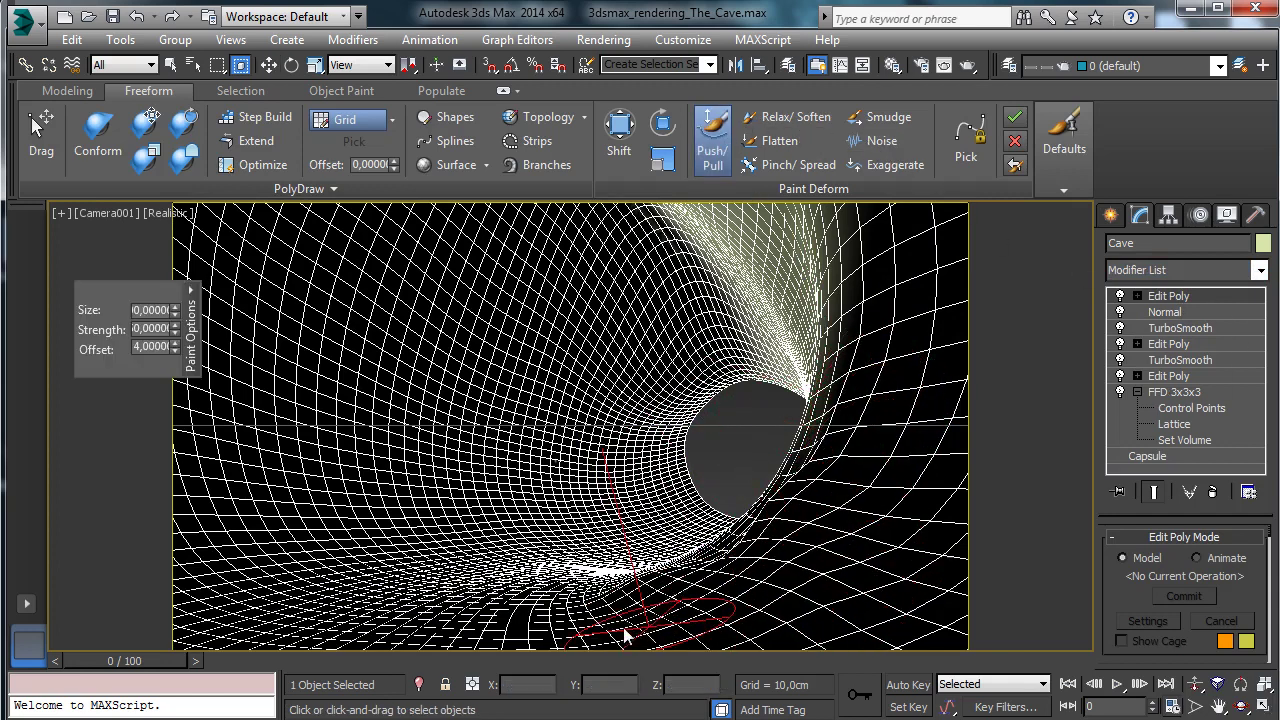
mouse_move(840, 295)
mouse_down()
mouse_move(830, 260)
mouse_move(890, 250)
mouse_move(700, 245)
mouse_up()
mouse_move(702, 580)
mouse_down()
mouse_move(685, 608)
mouse_move(733, 629)
mouse_move(870, 560)
mouse_up()
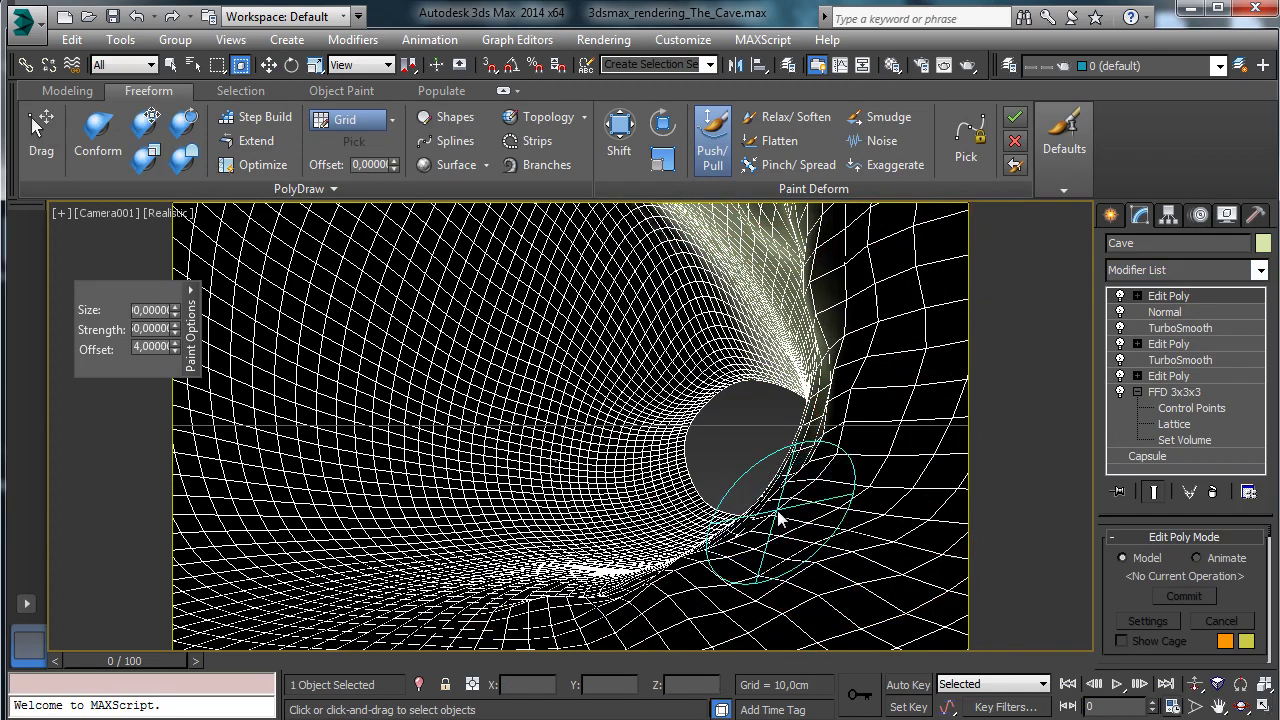
mouse_move(775, 518)
mouse_down()
mouse_move(680, 566)
mouse_move(757, 540)
mouse_move(843, 451)
mouse_move(829, 600)
mouse_up()
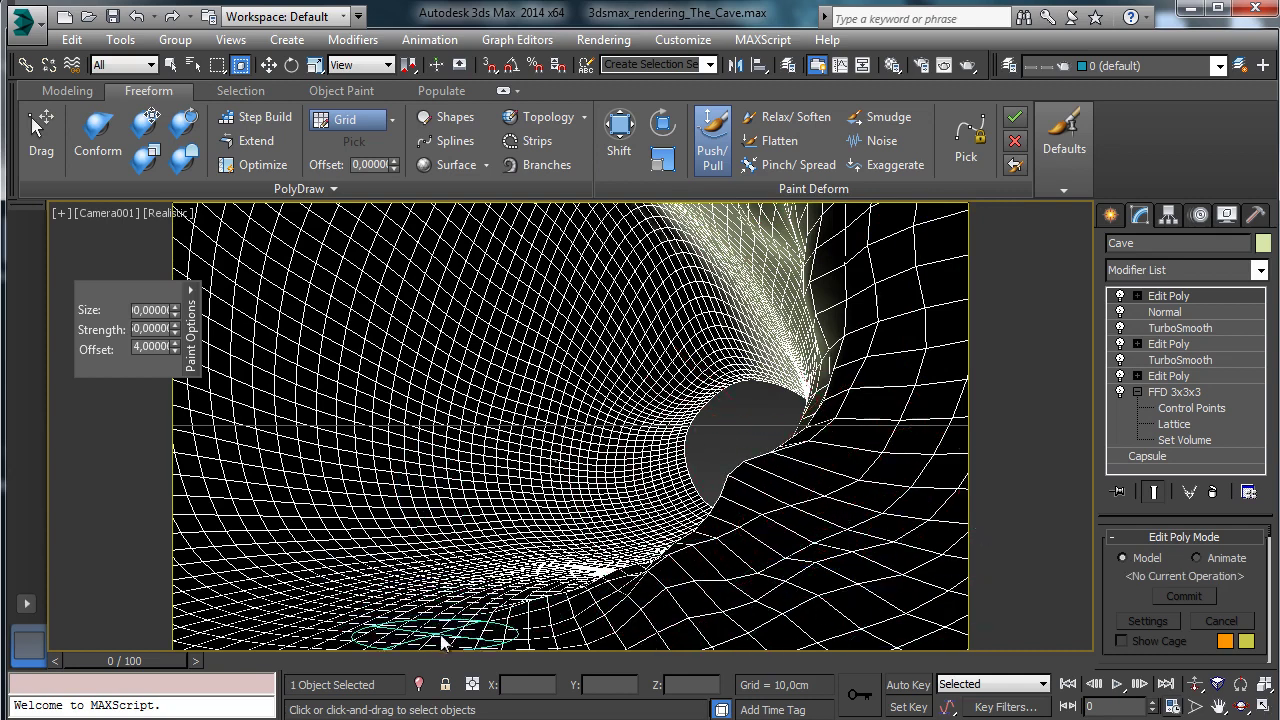
- Roughen the cave floor and the base of the left wall with Push/Pull strokes
mouse_move(440, 642)
mouse_down()
mouse_move(366, 655)
mouse_move(622, 660)
mouse_up()
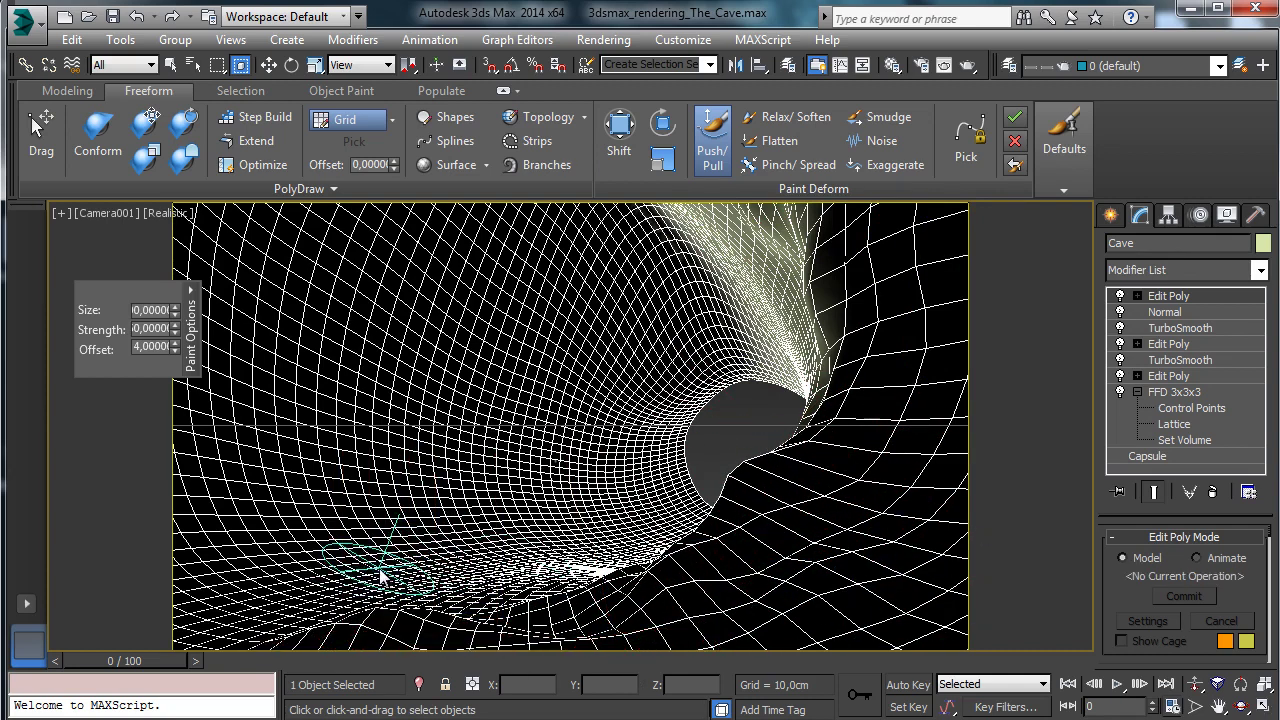
mouse_move(375, 548)
mouse_down()
mouse_move(190, 600)
mouse_move(480, 530)
mouse_move(248, 540)
mouse_move(285, 560)
mouse_move(405, 535)
mouse_up()
mouse_move(305, 470)
mouse_down()
mouse_move(245, 505)
mouse_move(229, 557)
mouse_move(430, 502)
mouse_move(203, 503)
mouse_move(500, 595)
mouse_move(205, 470)
mouse_move(405, 538)
mouse_move(357, 554)
mouse_move(314, 526)
mouse_move(738, 550)
mouse_up()
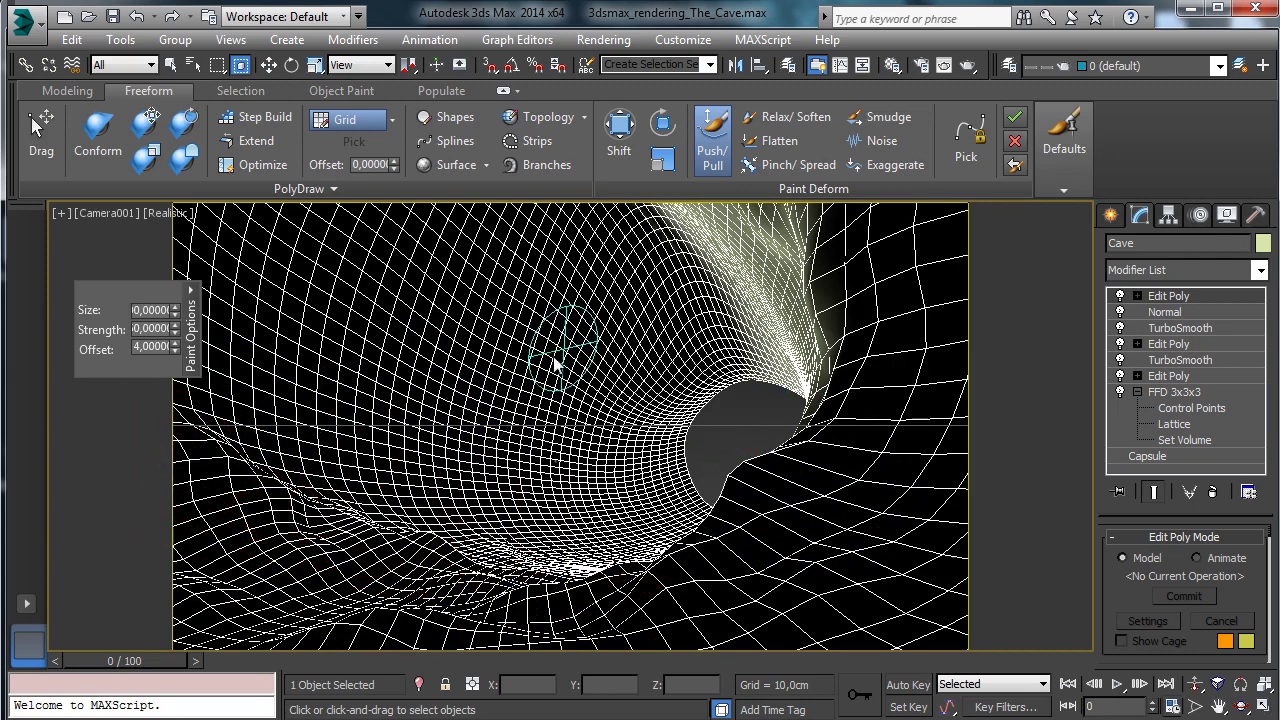
- Push and pull uneven ridges into the cave's left wall, ceiling and the surface above the passage opening
mouse_move(257, 429)
mouse_down()
mouse_move(263, 480)
mouse_move(308, 282)
mouse_move(240, 240)
mouse_move(323, 320)
mouse_move(335, 430)
mouse_move(318, 215)
mouse_move(295, 395)
mouse_move(256, 402)
mouse_move(360, 222)
mouse_move(337, 449)
mouse_move(300, 215)
mouse_move(265, 240)
mouse_move(375, 510)
mouse_up()
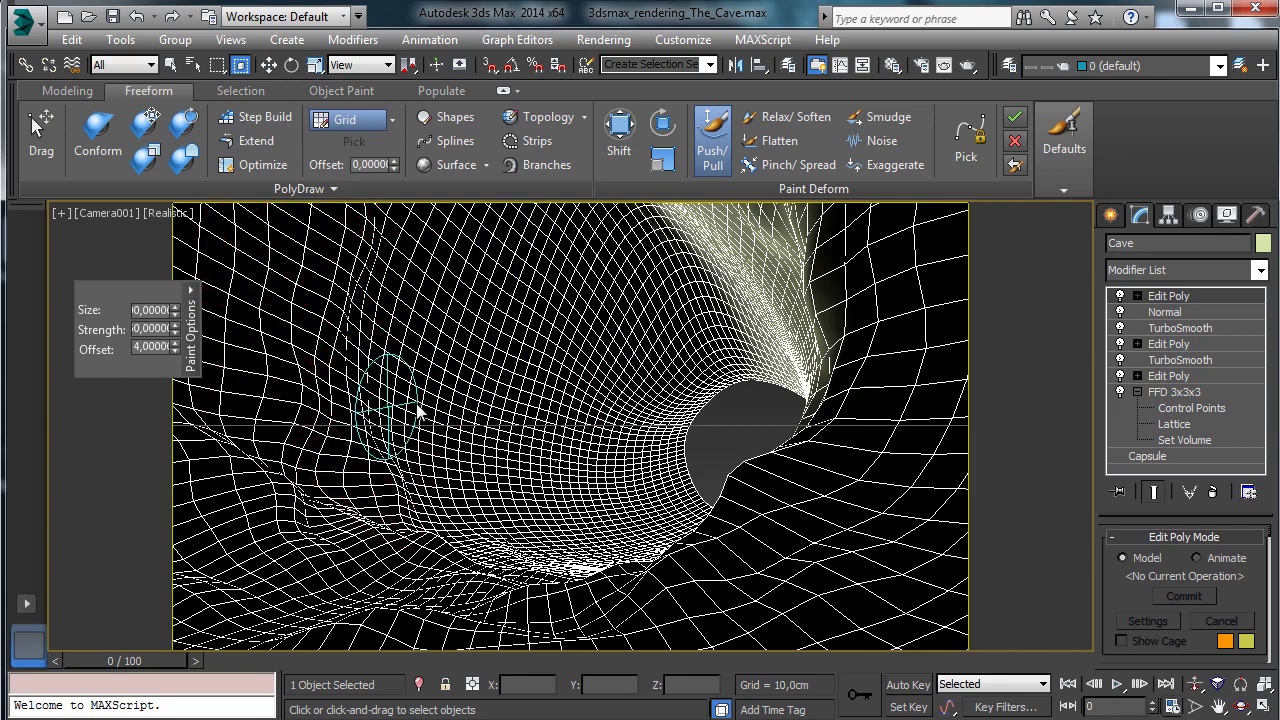
mouse_move(452, 252)
mouse_down()
mouse_move(425, 362)
mouse_move(500, 220)
mouse_move(452, 212)
mouse_move(434, 271)
mouse_move(492, 224)
mouse_move(450, 248)
mouse_up()
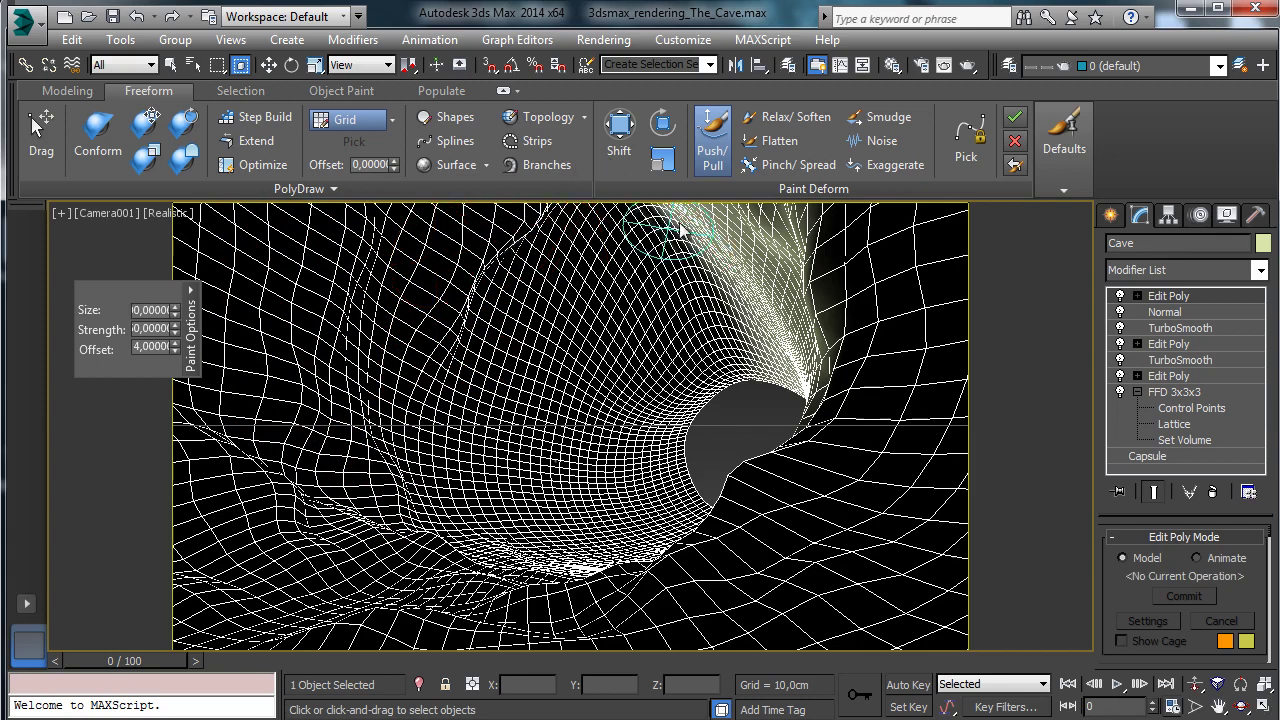
mouse_move(752, 262)
mouse_down()
mouse_move(730, 257)
mouse_move(785, 290)
mouse_move(766, 271)
mouse_move(750, 280)
mouse_up()
mouse_move(657, 257)
mouse_down()
mouse_move(805, 300)
mouse_move(820, 410)
mouse_move(742, 322)
mouse_up()
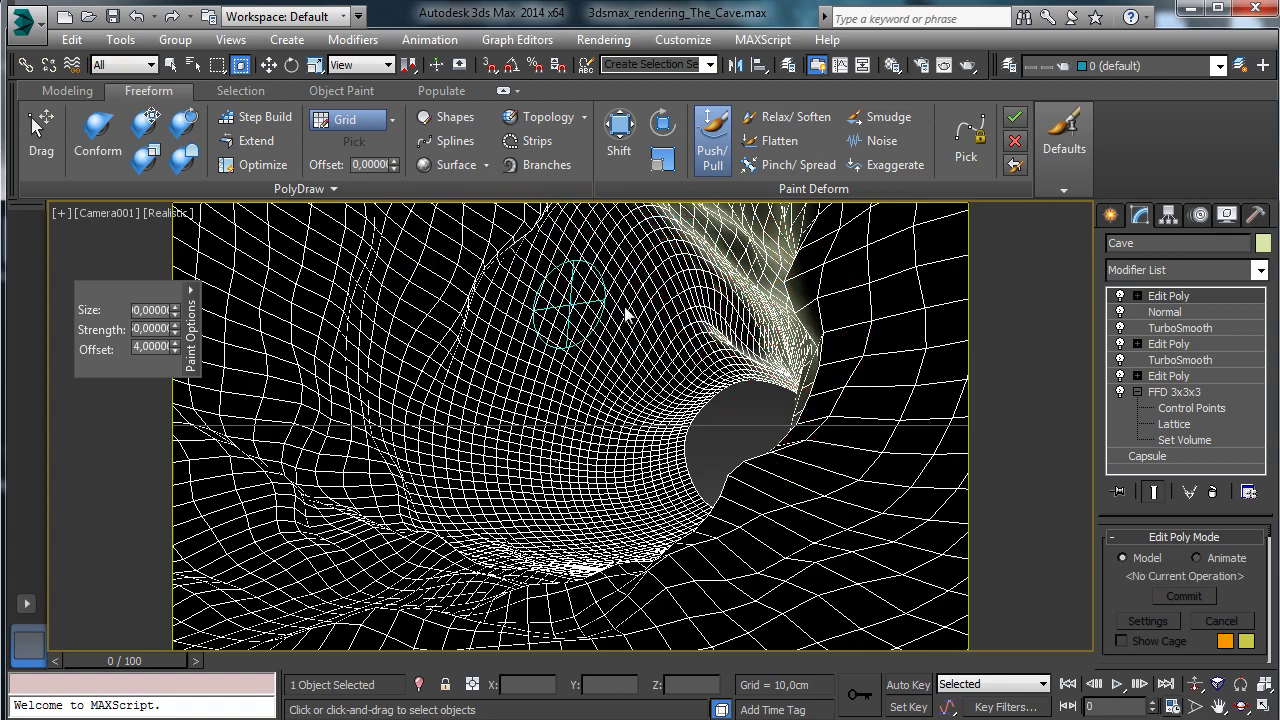
mouse_move(627, 315)
mouse_down()
mouse_move(586, 329)
mouse_move(586, 294)
mouse_move(655, 270)
mouse_move(663, 286)
mouse_move(560, 290)
mouse_move(566, 362)
mouse_move(588, 370)
mouse_move(563, 405)
mouse_move(538, 408)
mouse_move(540, 530)
mouse_move(588, 425)
mouse_up()
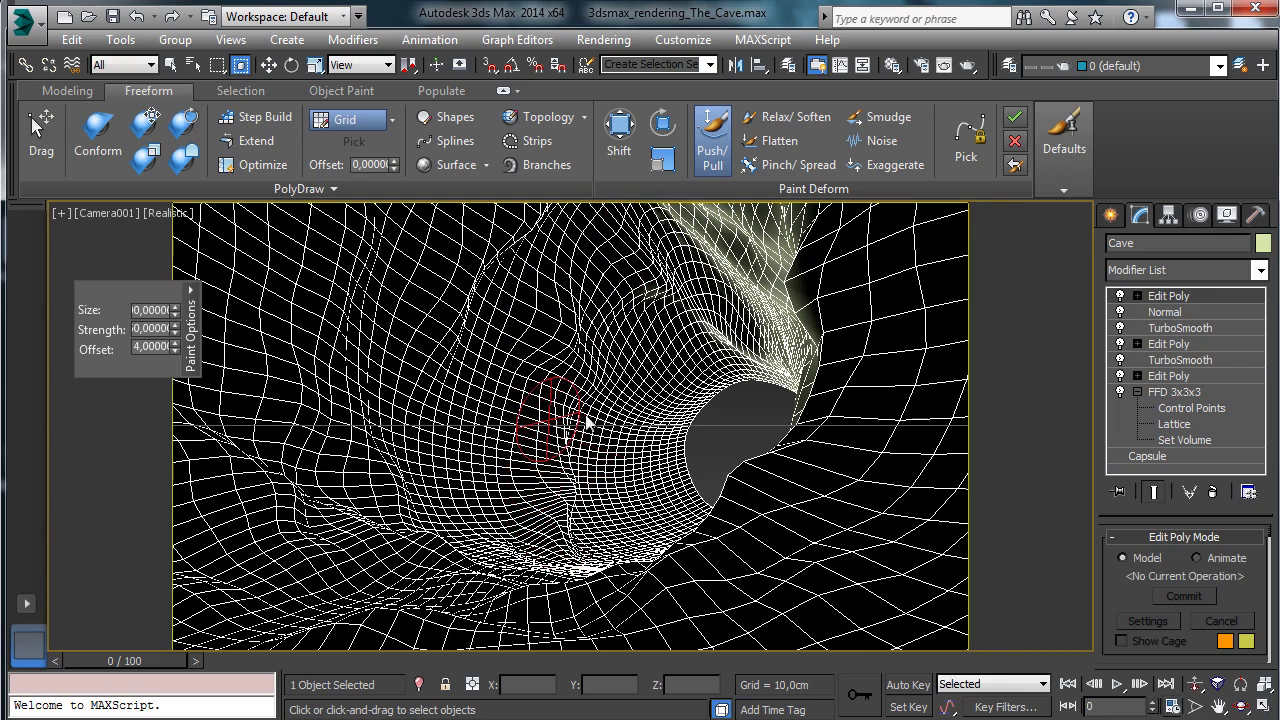
- Try Push/Pull strokes on the lower wall left of the passage opening and undo them
drag(560, 525, 543, 523)
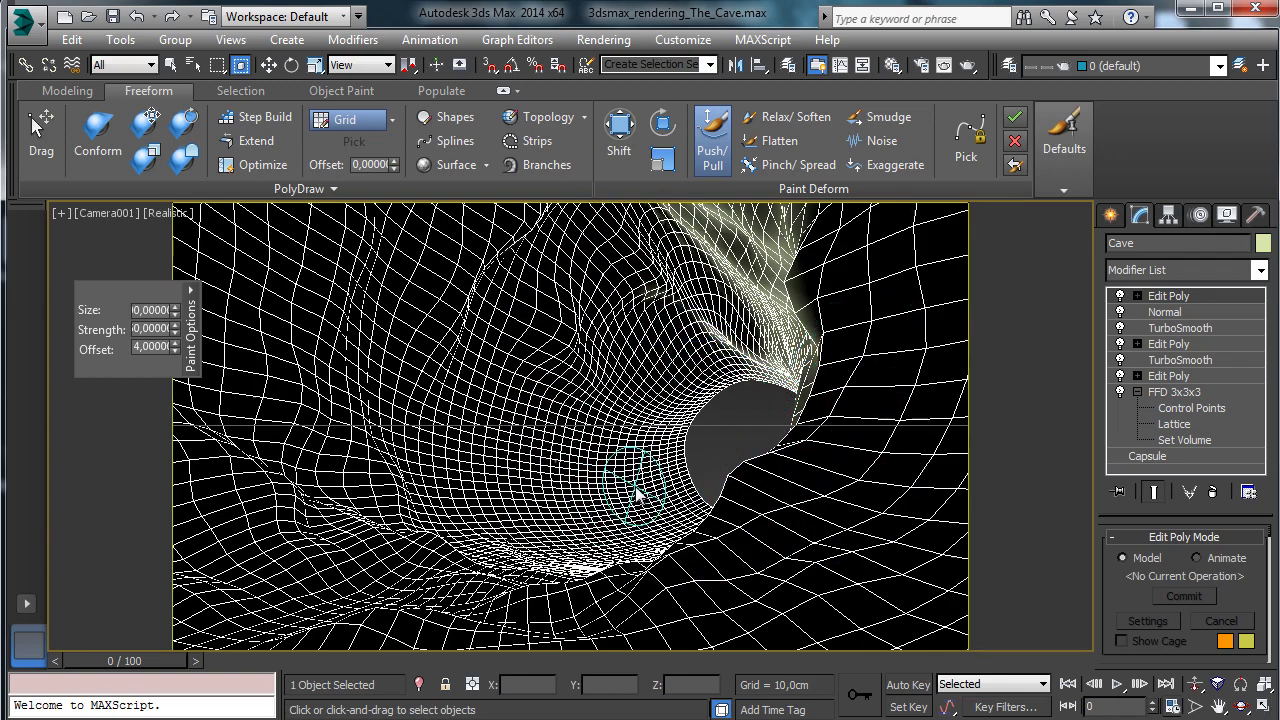
mouse_move(633, 490)
mouse_down()
mouse_move(523, 434)
mouse_move(600, 450)
mouse_move(529, 457)
mouse_move(563, 429)
mouse_move(543, 451)
mouse_move(565, 505)
mouse_up()
key(ctrl+z)
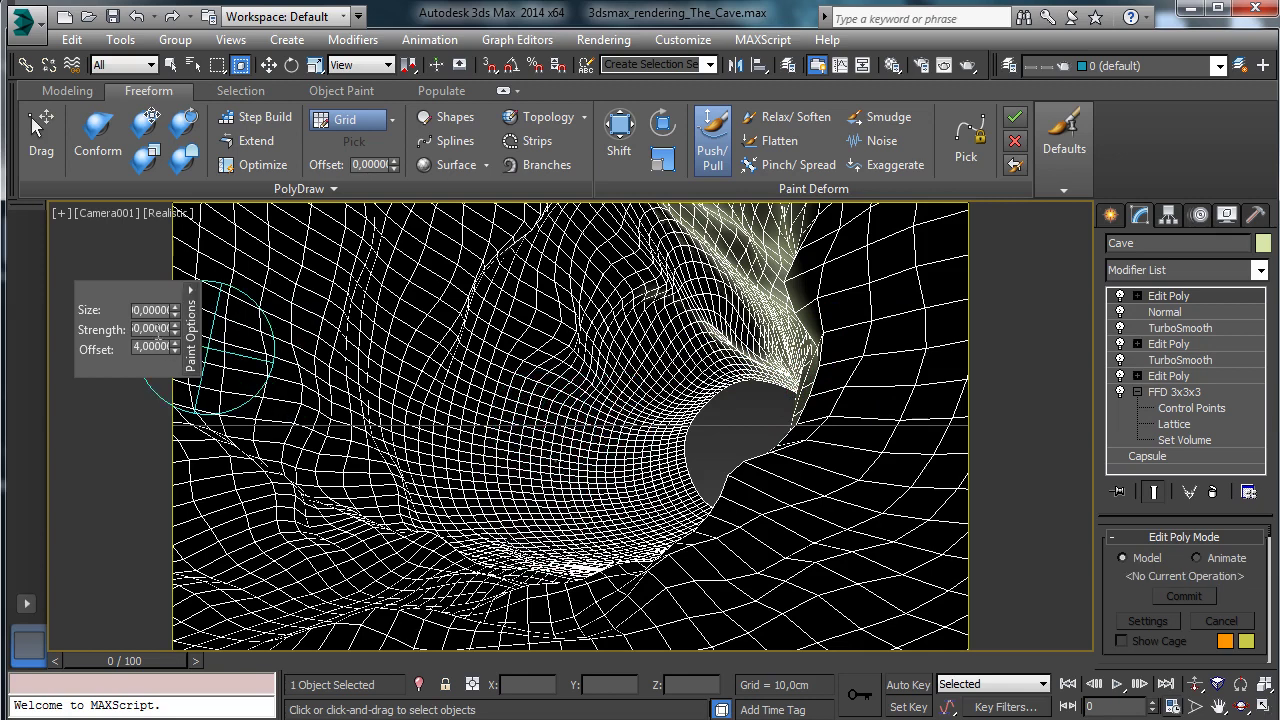
- Try Push/Pull strengths of 20 and 5 on the wall left of the passage opening, undoing the test strokes
click(150, 329)
text(20)
key(Return)
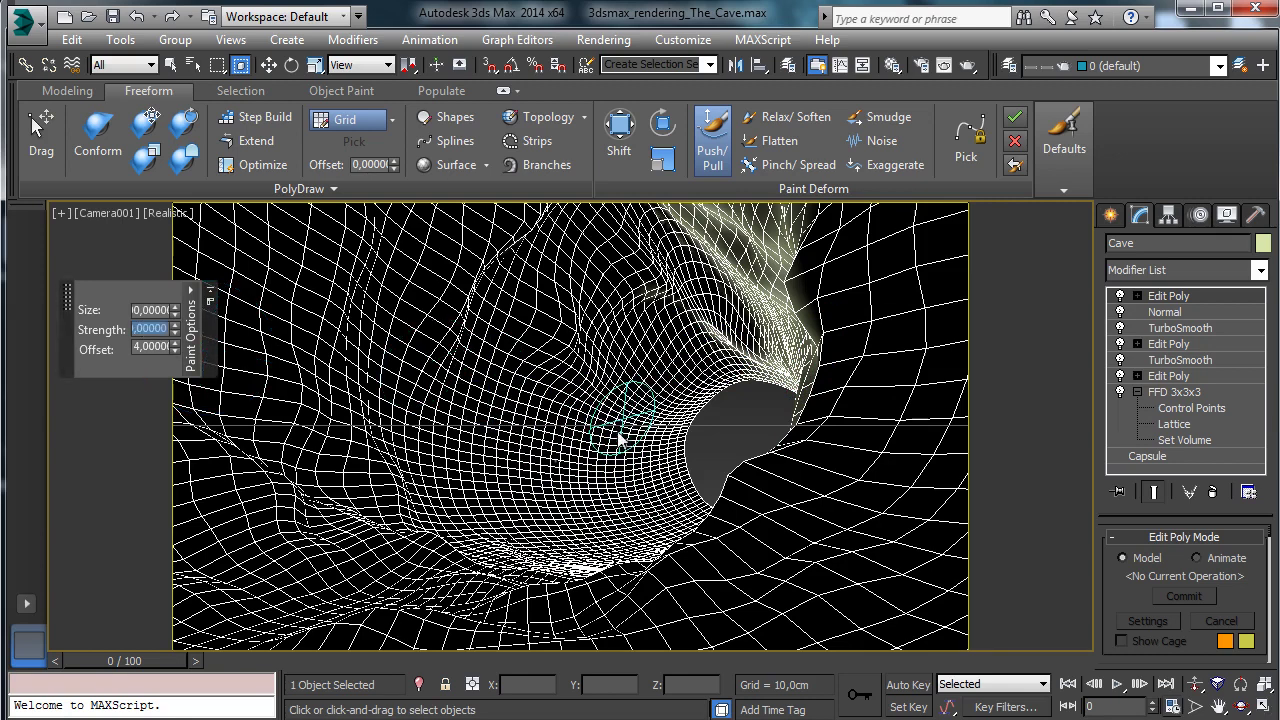
drag(566, 424, 592, 549)
key(ctrl+z)
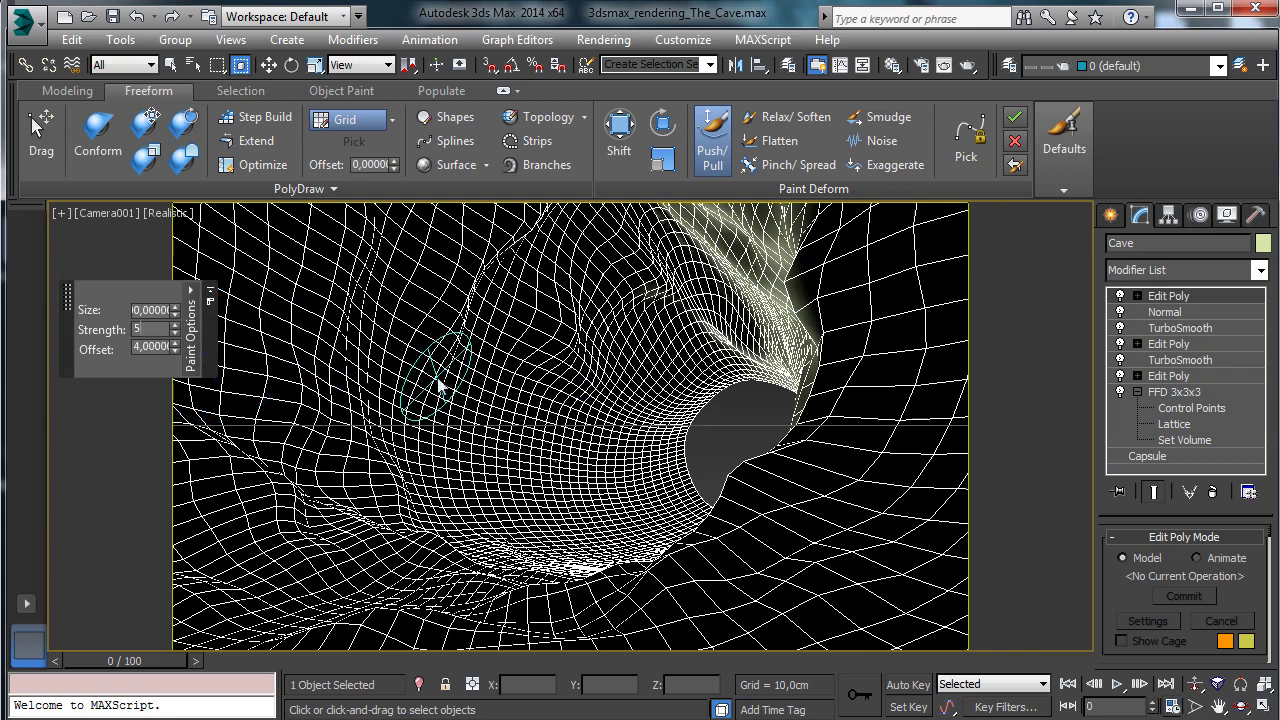
drag(570, 490, 565, 545)
key(ctrl+z)
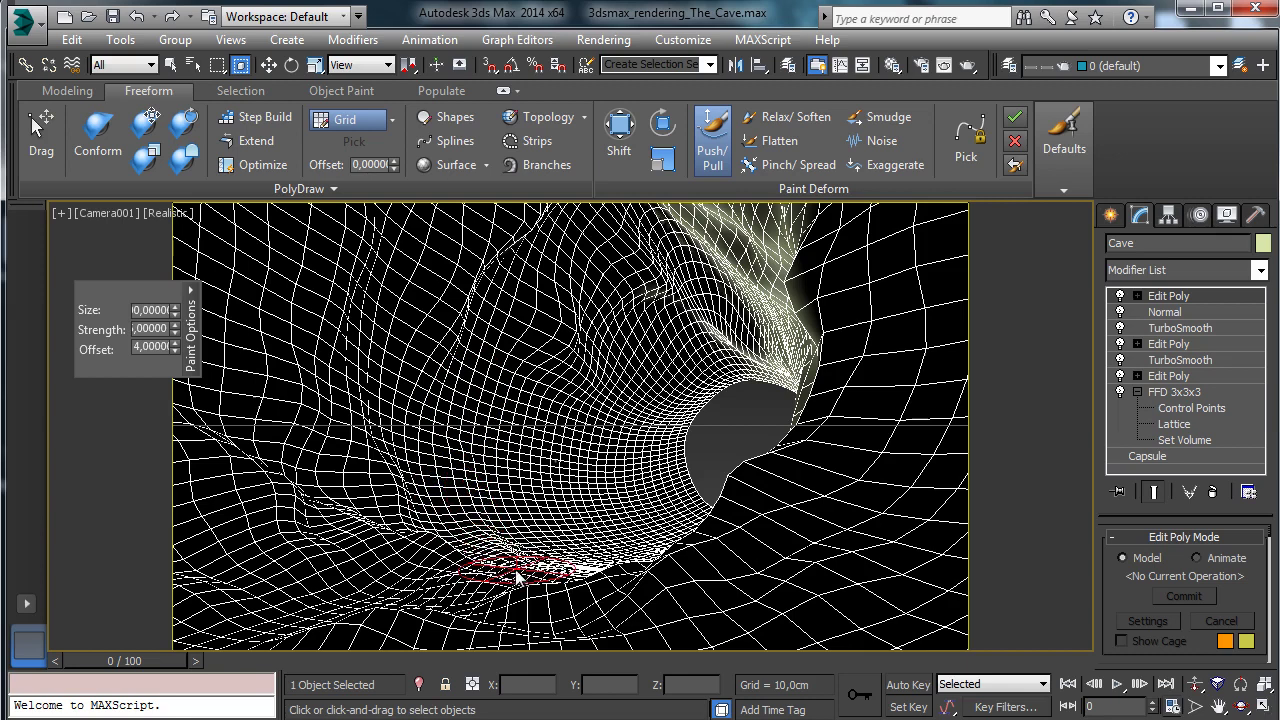
- Set the Push/Pull strength to 50 and roughen the wall beside the passage opening, undoing the last stroke on its rim
double_click(150, 330)
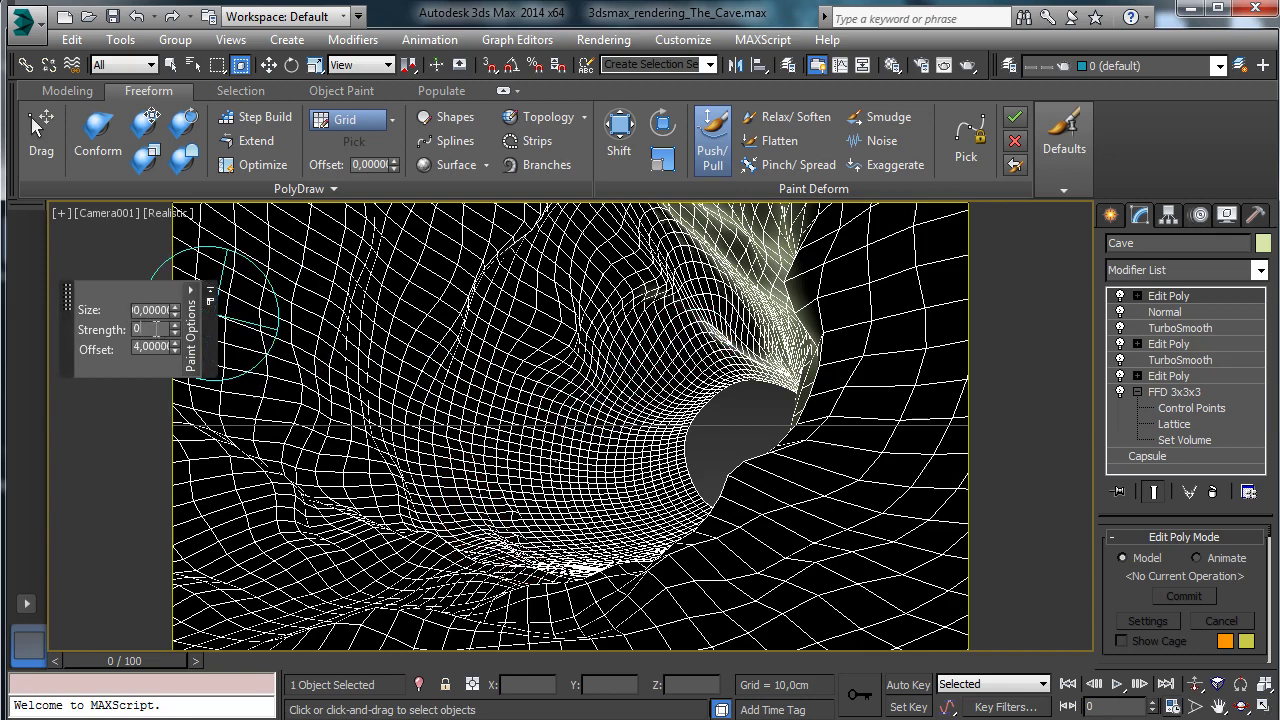
text(50)
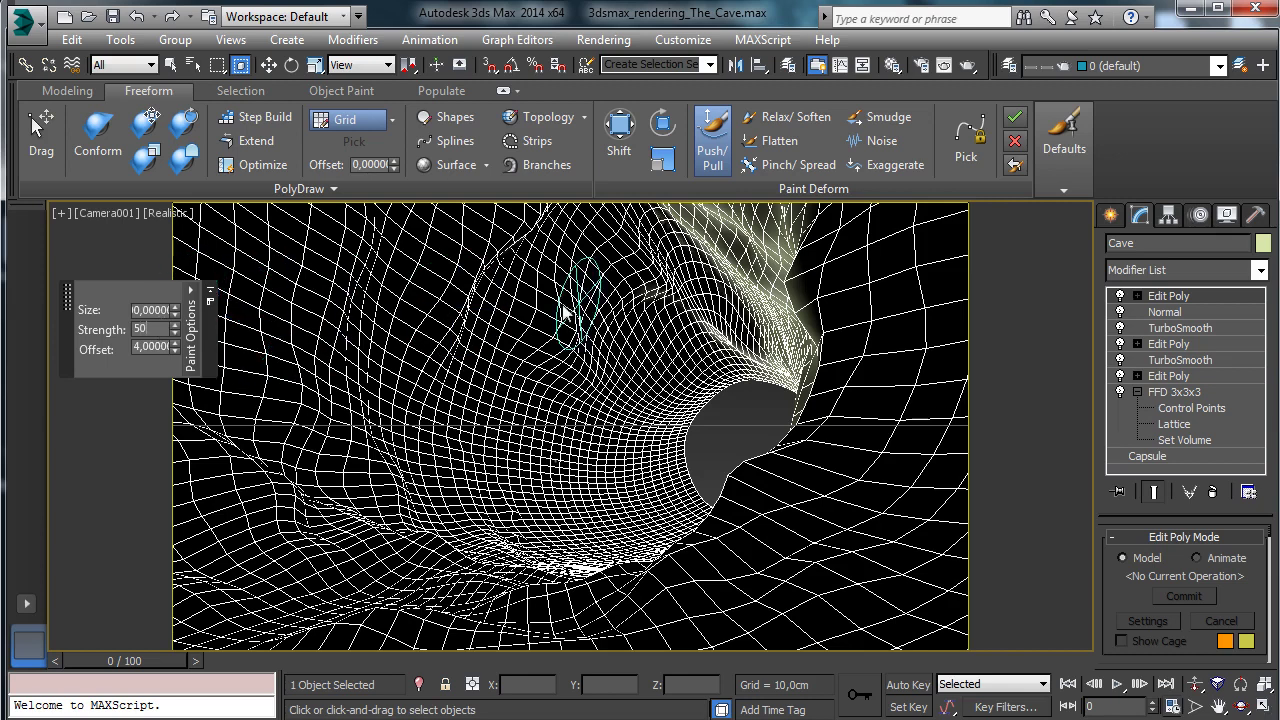
key(Return)
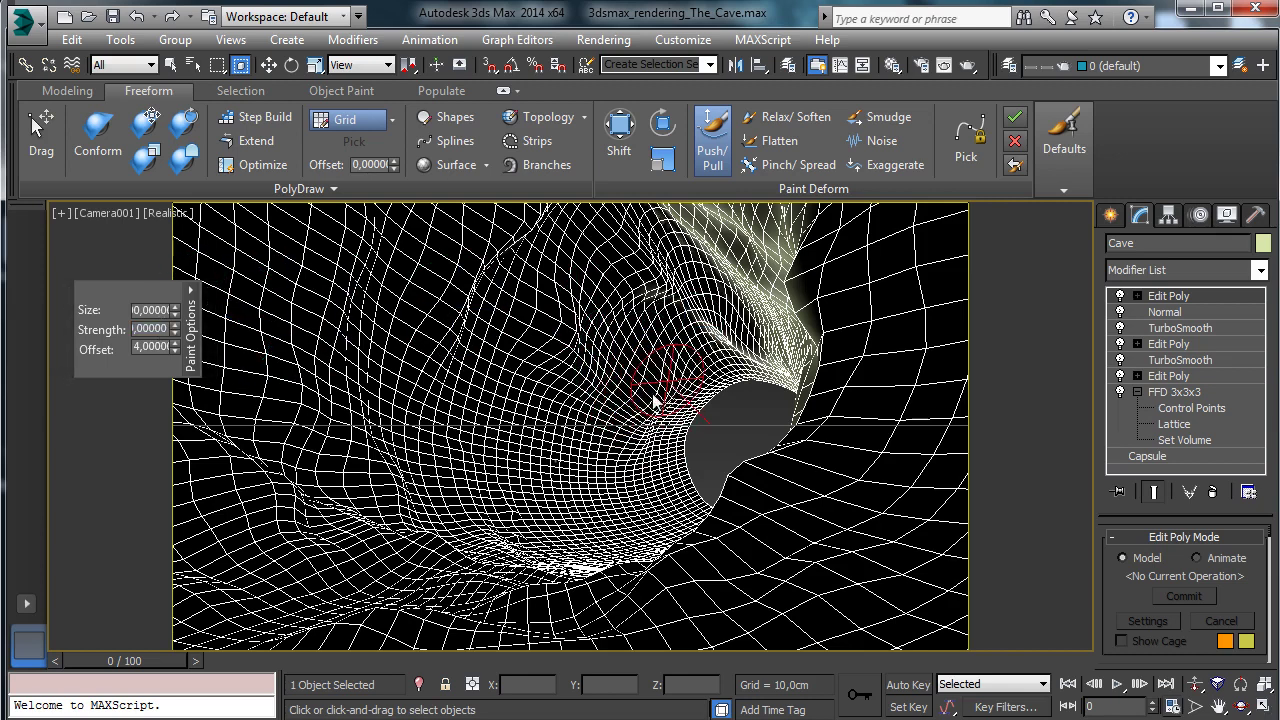
mouse_move(694, 394)
mouse_down()
mouse_move(700, 417)
mouse_move(682, 444)
mouse_move(703, 487)
mouse_move(671, 470)
mouse_move(685, 467)
mouse_move(688, 494)
mouse_move(698, 488)
mouse_move(676, 494)
mouse_move(689, 512)
mouse_move(686, 470)
mouse_up()
key(ctrl+z)
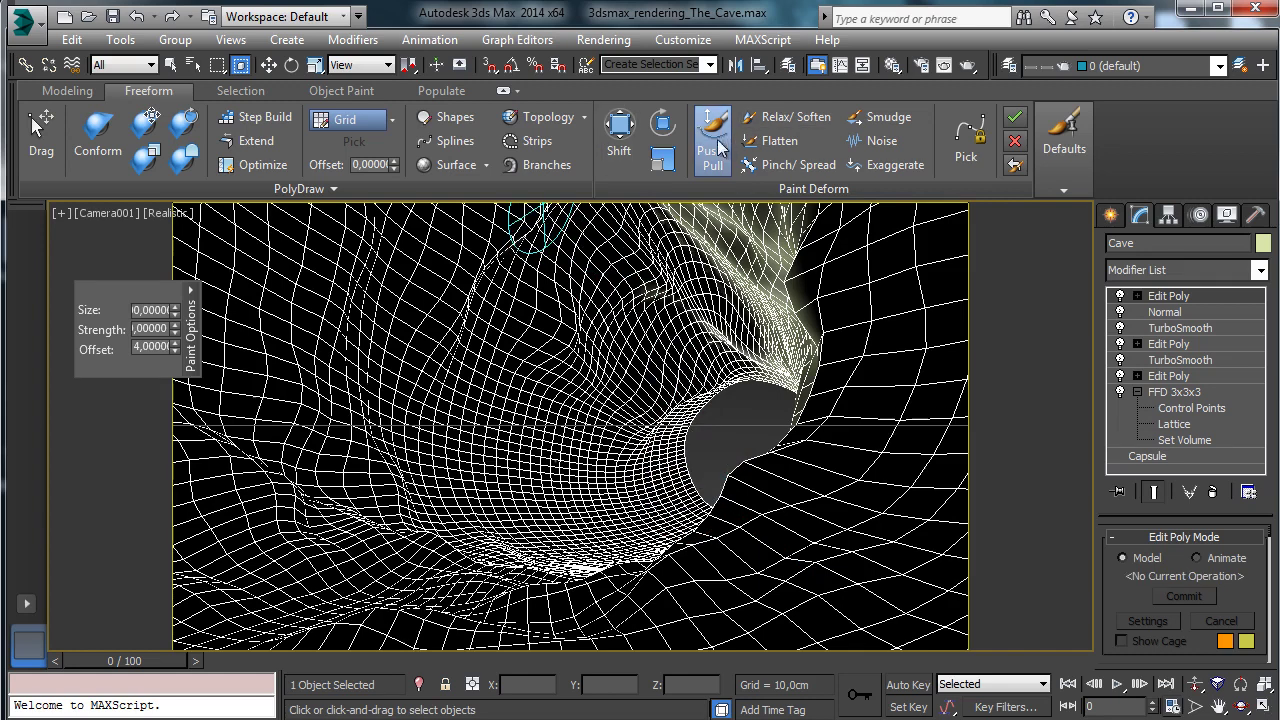
- Try to reshape the left rim of the passage opening with further Push/Pull strokes
click(148, 333)
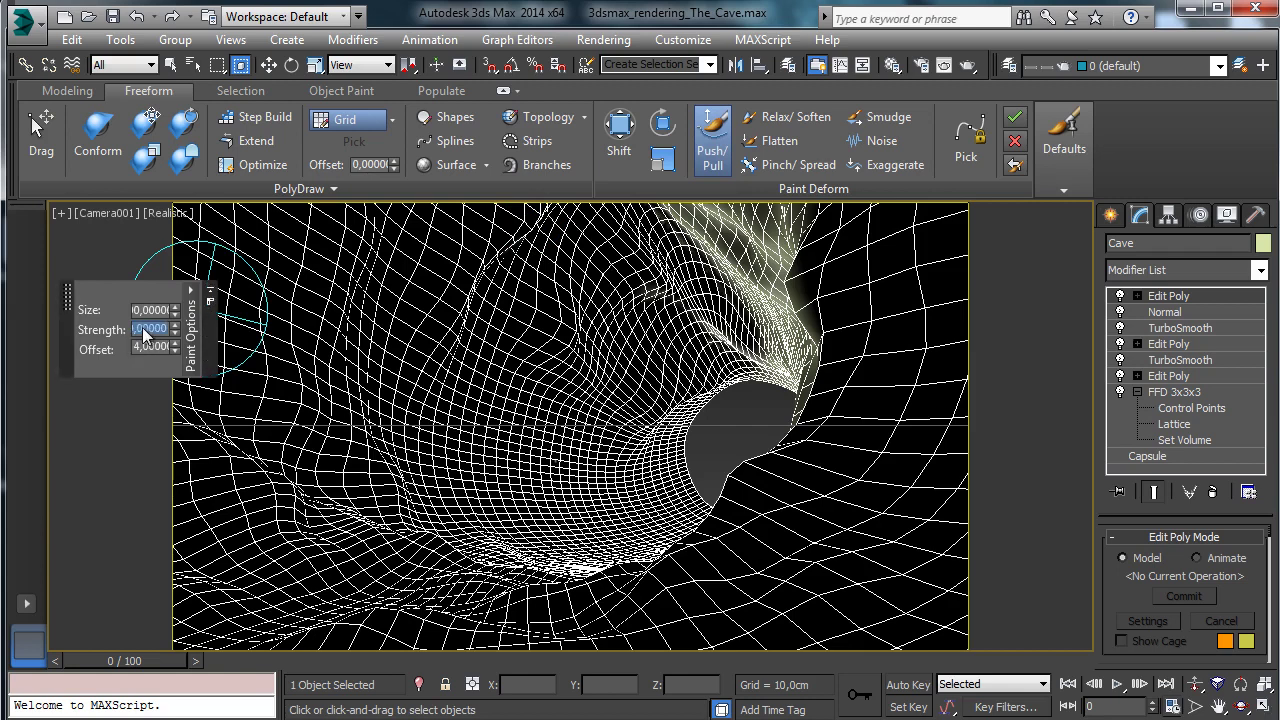
mouse_move(686, 445)
mouse_down()
mouse_move(697, 487)
mouse_move(684, 503)
mouse_up()
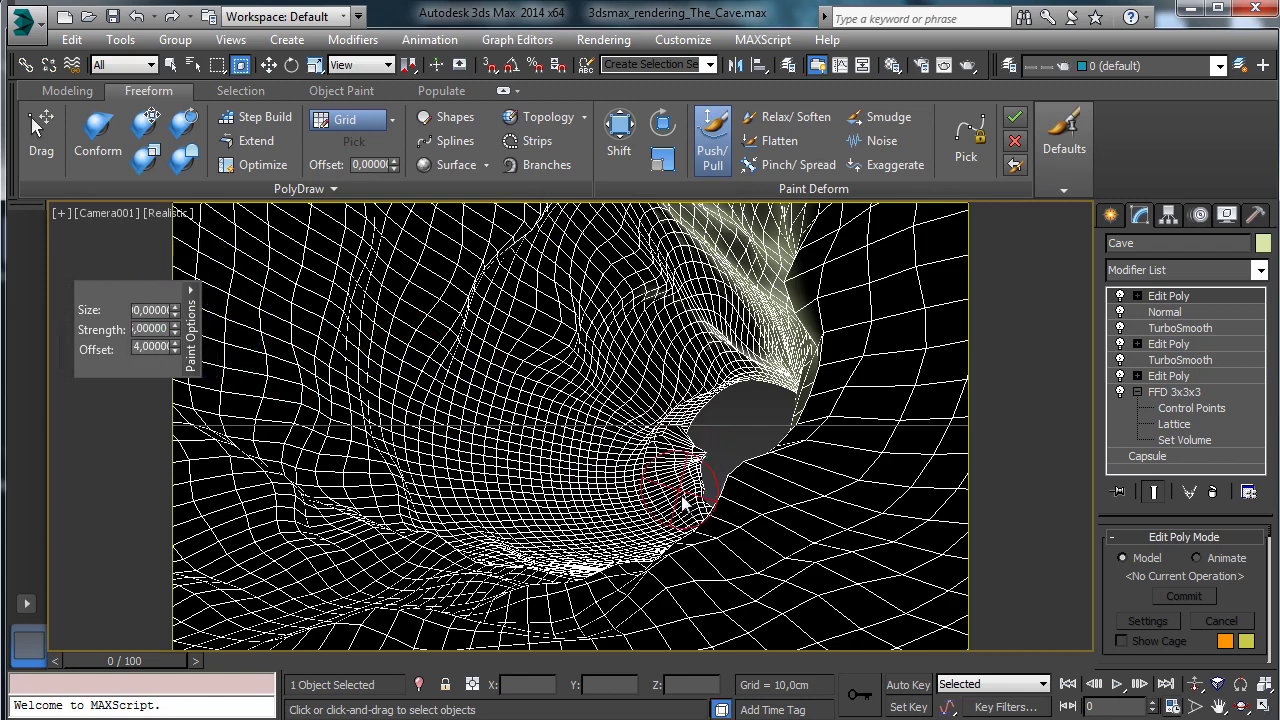
mouse_move(680, 432)
mouse_down()
mouse_move(668, 496)
mouse_move(708, 414)
mouse_up()
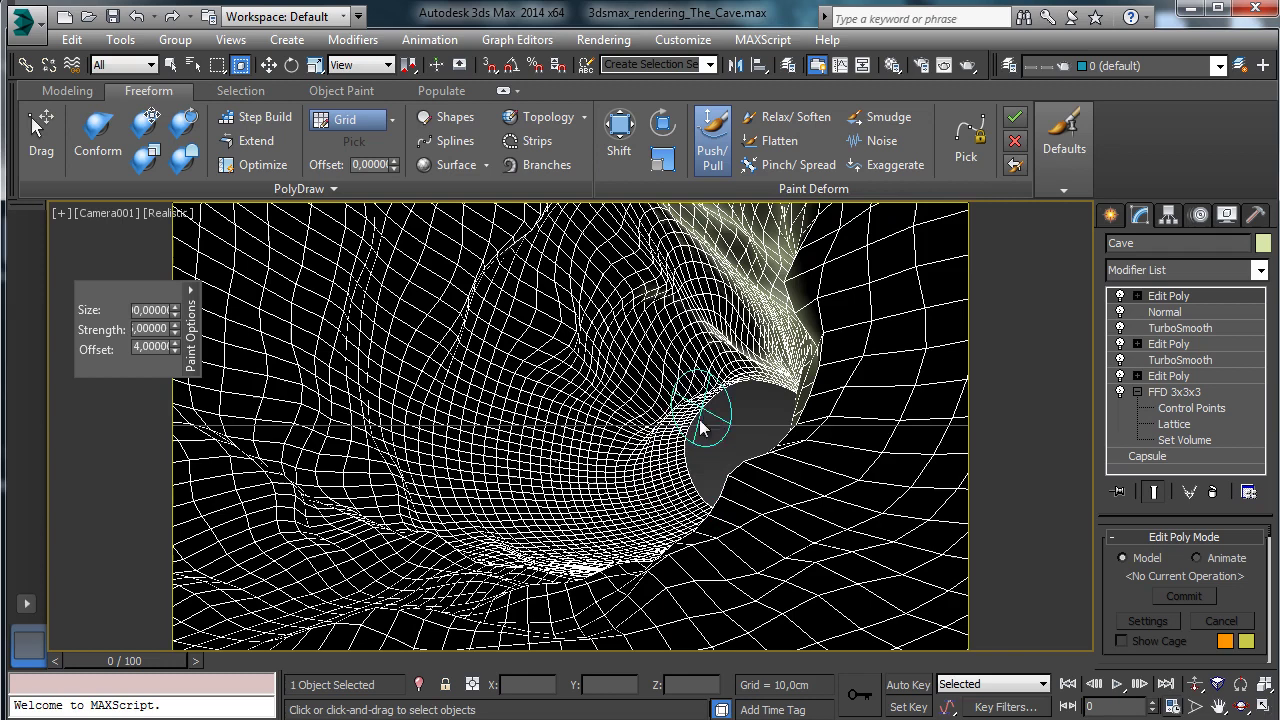
- Reshape the left and upper rim of the passage opening and the adjoining lower wall with the Shift brush at falloff 50
click(612, 140)
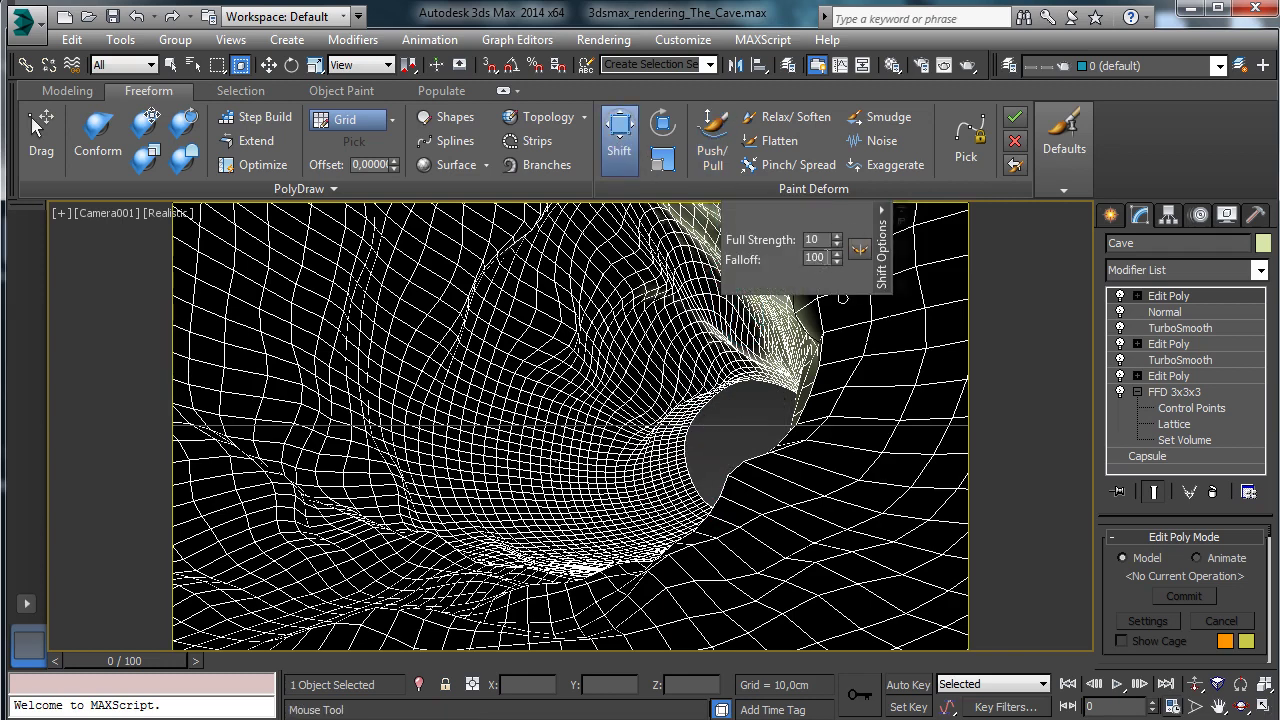
double_click(828, 257)
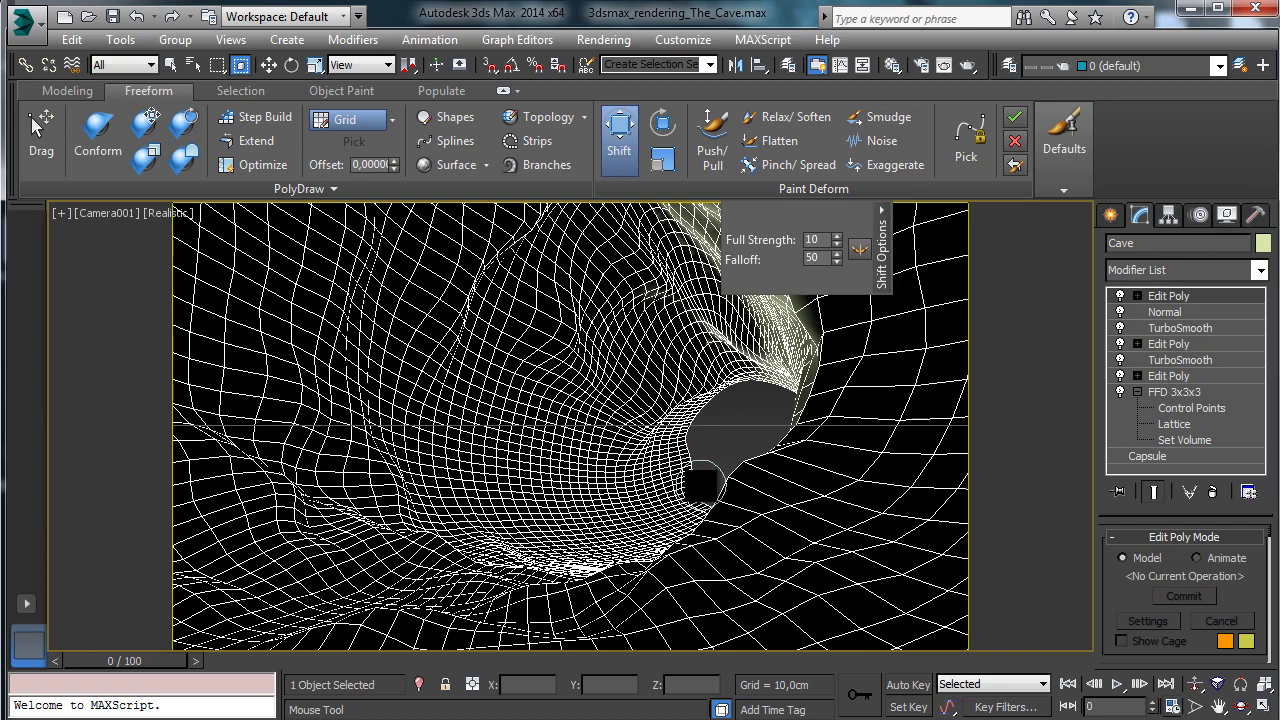
drag(699, 491, 694, 457)
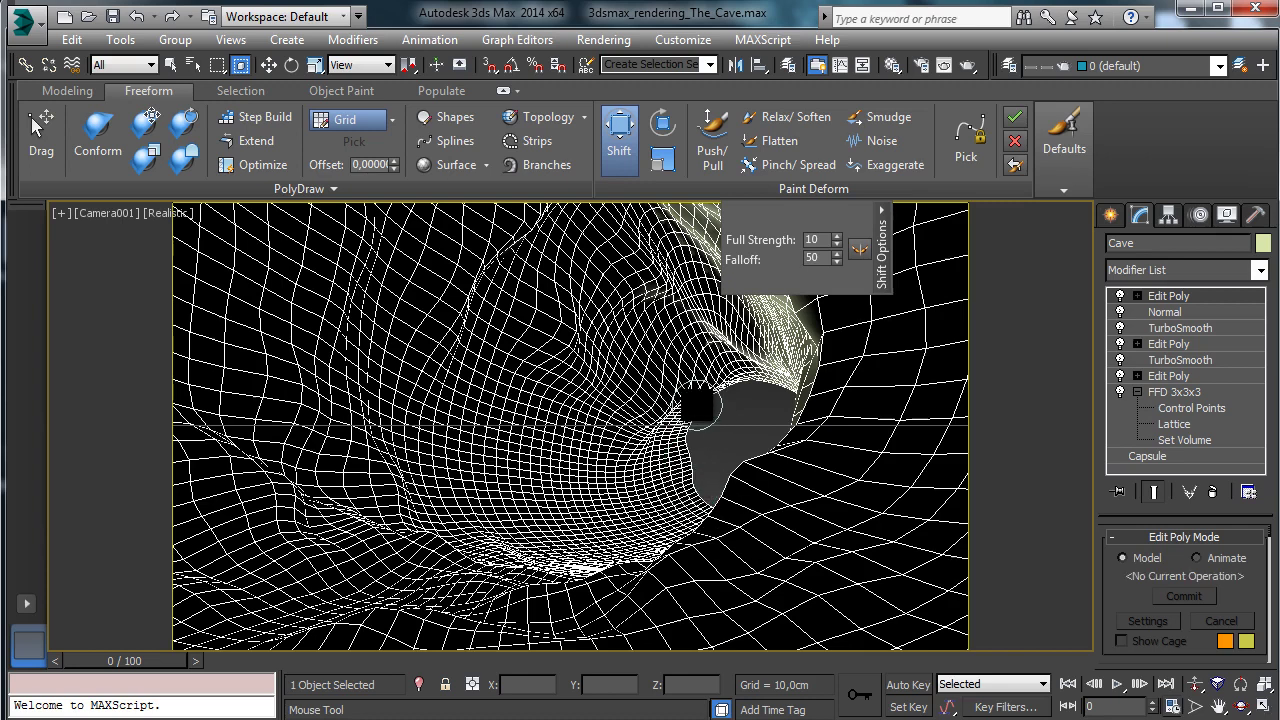
drag(734, 376, 774, 379)
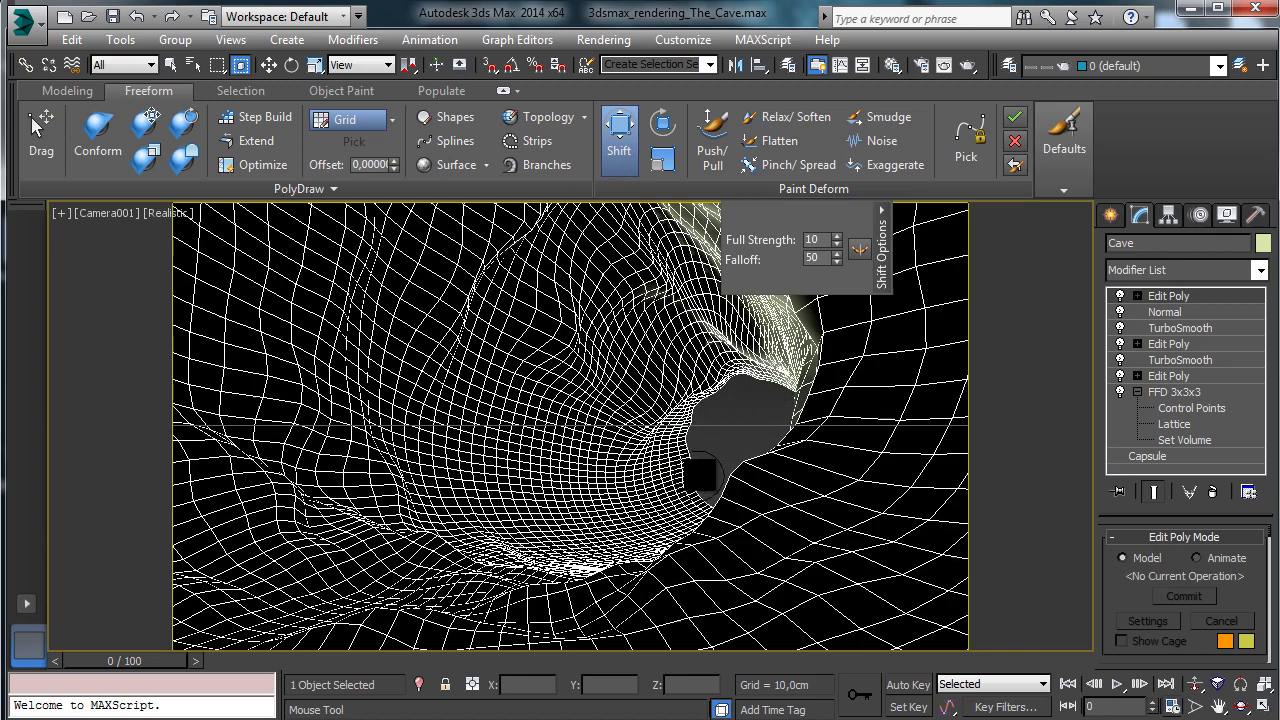
drag(669, 513, 677, 503)
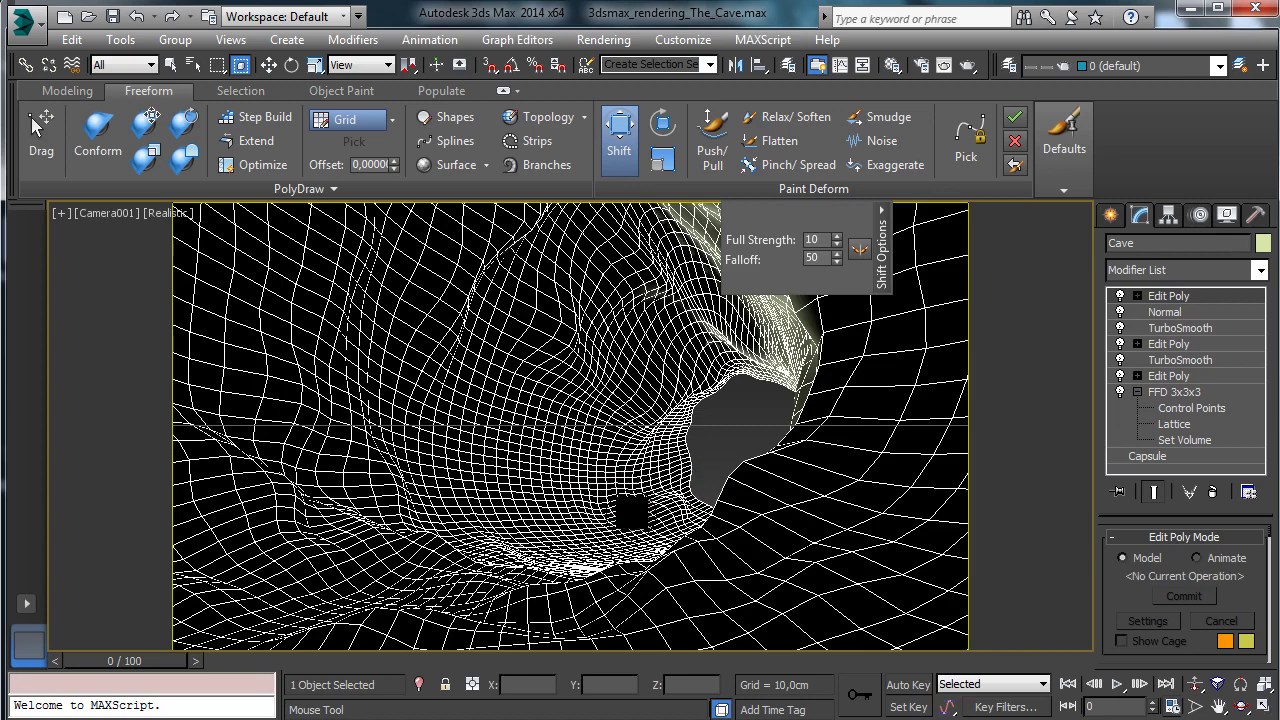
drag(645, 527, 661, 536)
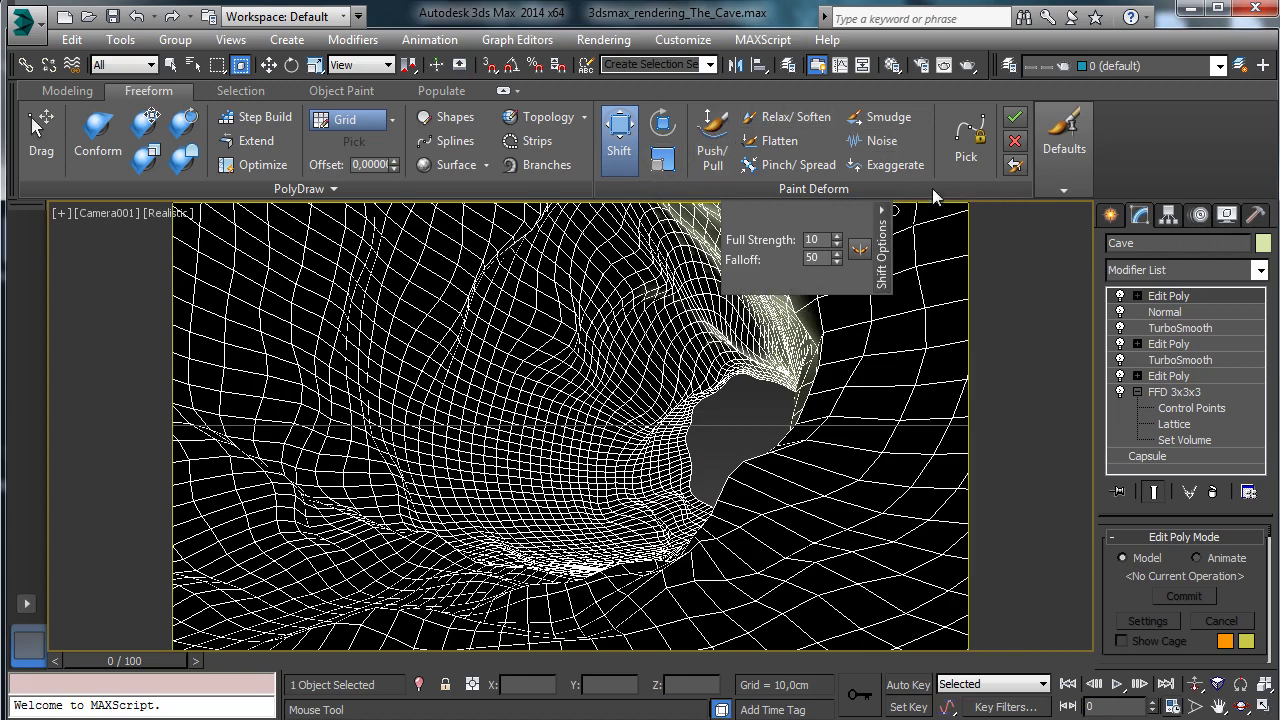
click(174, 65)
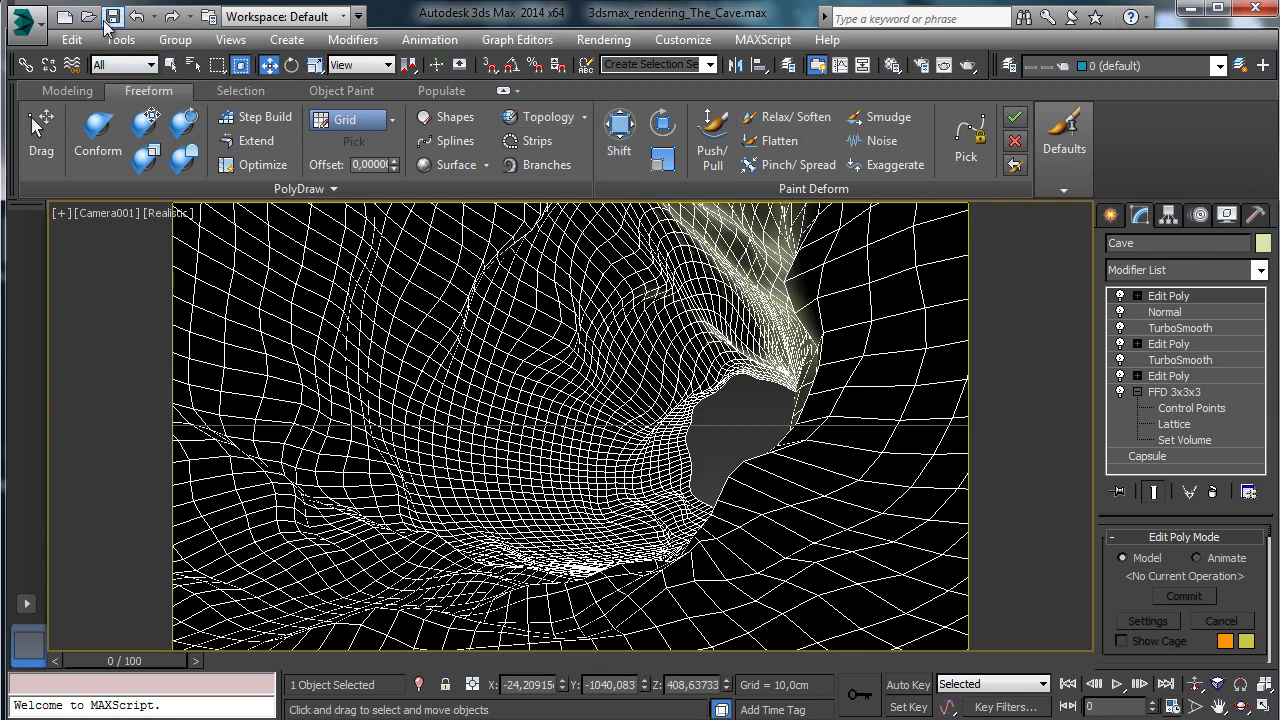
- Add a TurboSmooth modifier to the cave and a new Edit Poly modifier above it
click(1258, 271)
scroll(1185, 450, down, 15)
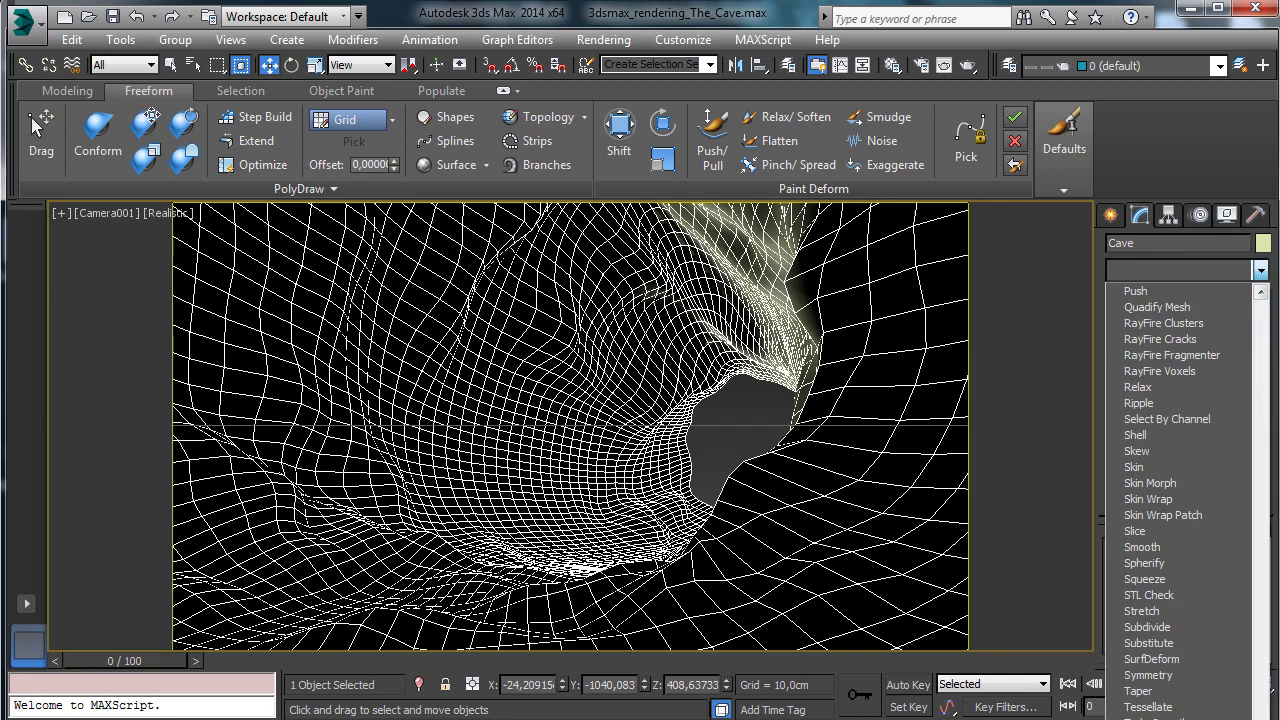
click(1150, 716)
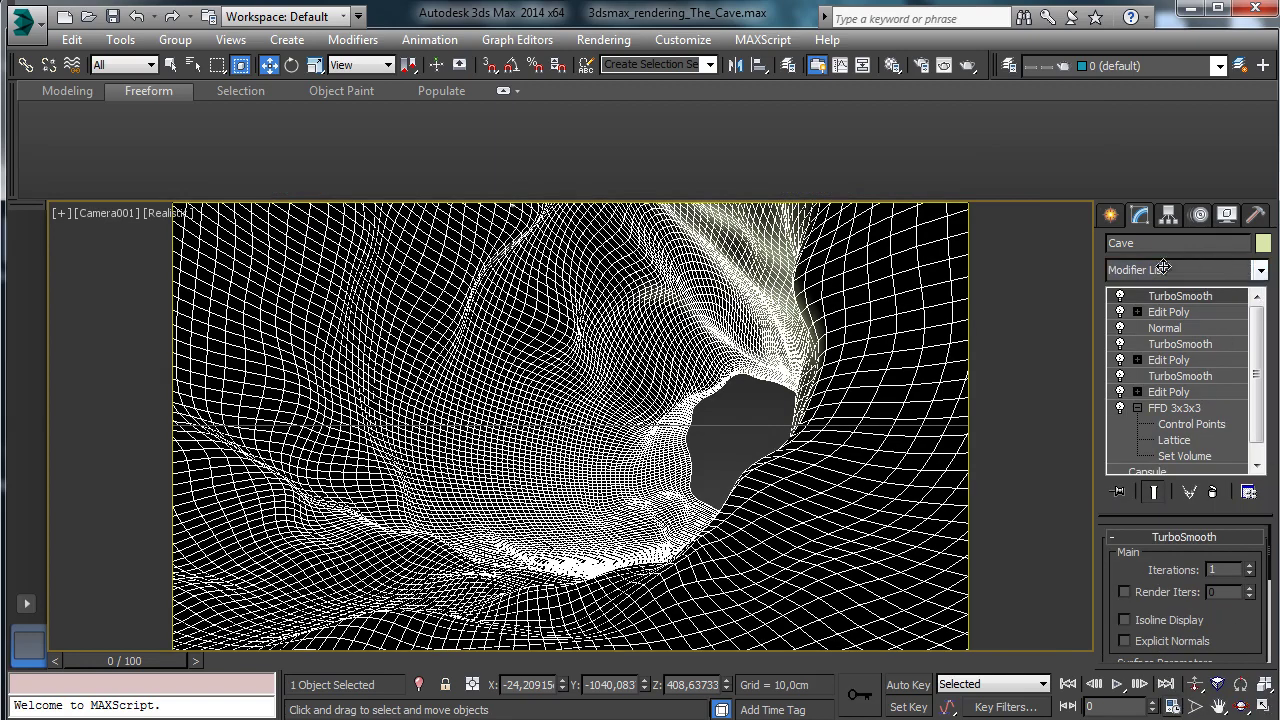
click(1258, 271)
scroll(1162, 594, down, 8)
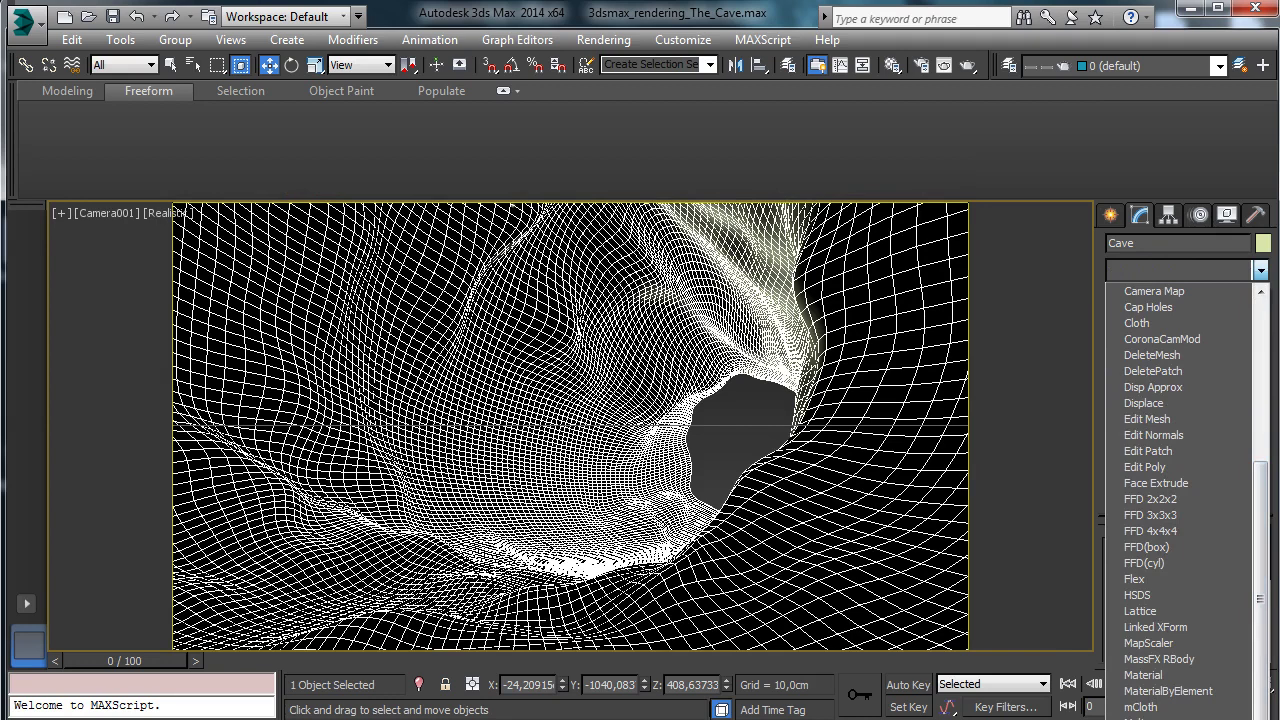
click(1168, 468)
click(1088, 162)
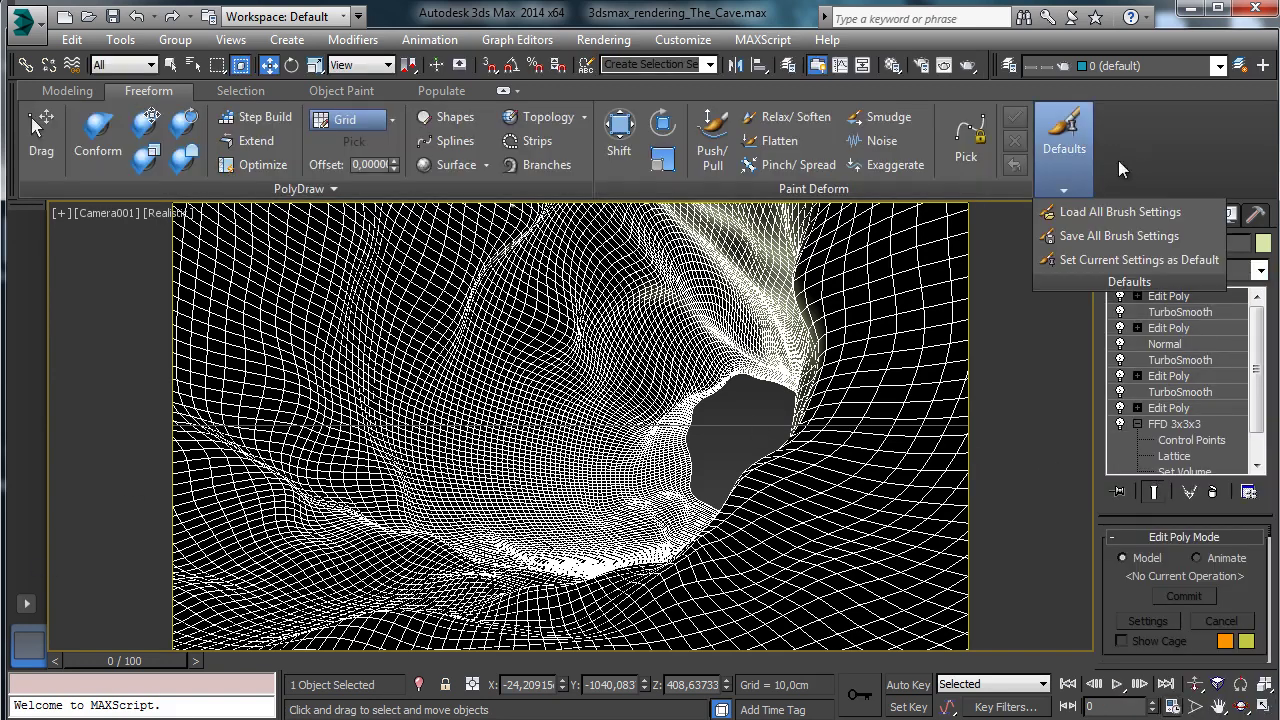
- Reduce the Push/Pull brush size, adjust its strength, and roughen the cave wall to the right of the passage opening
click(619, 128)
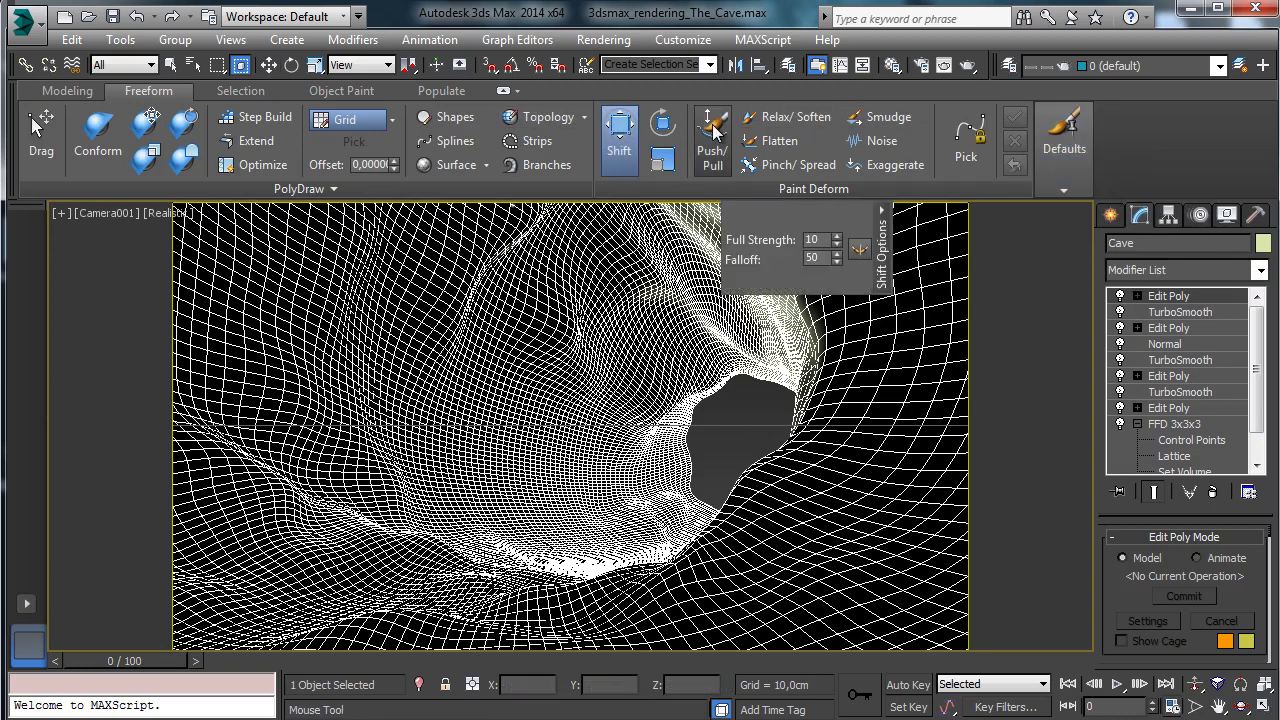
click(714, 128)
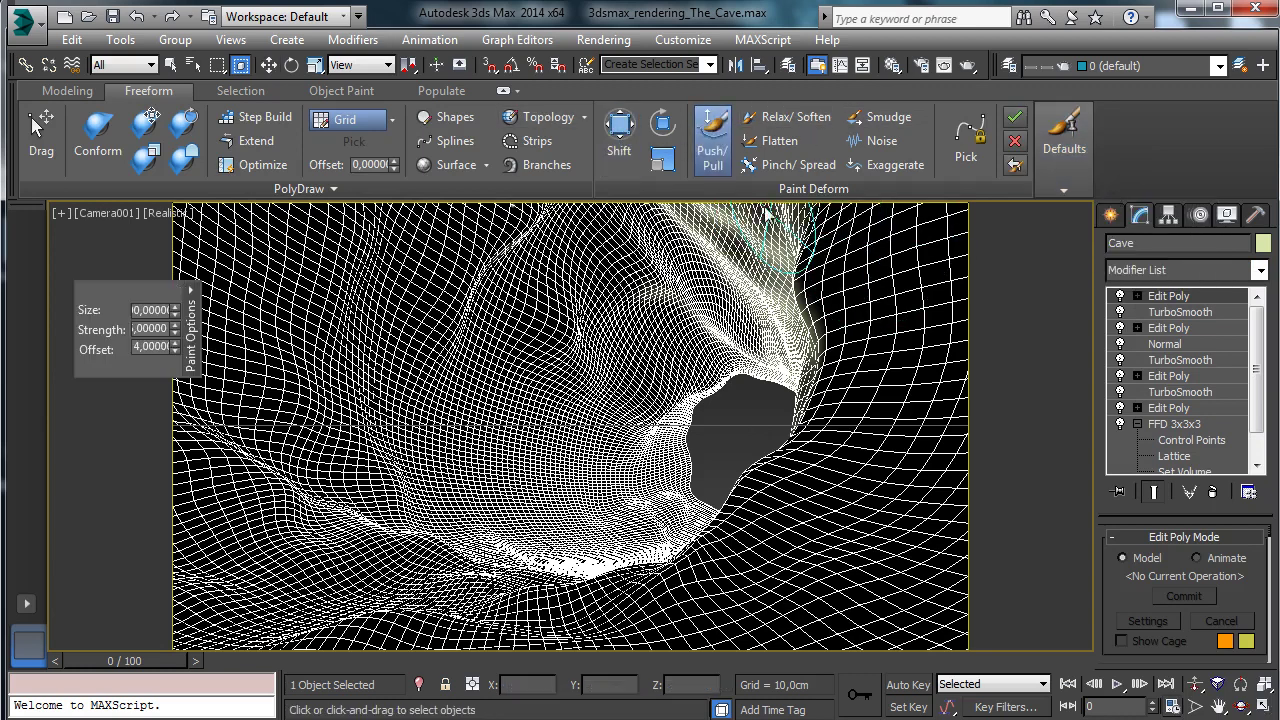
double_click(153, 311)
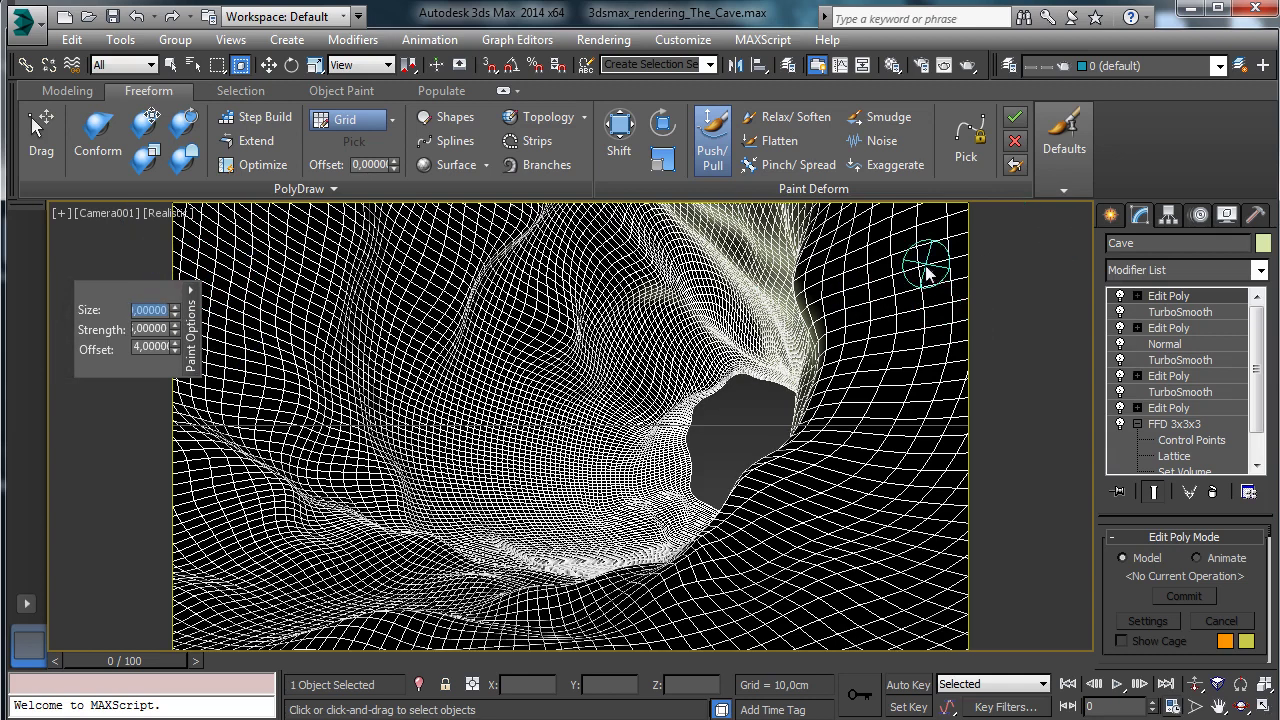
drag(850, 294, 916, 266)
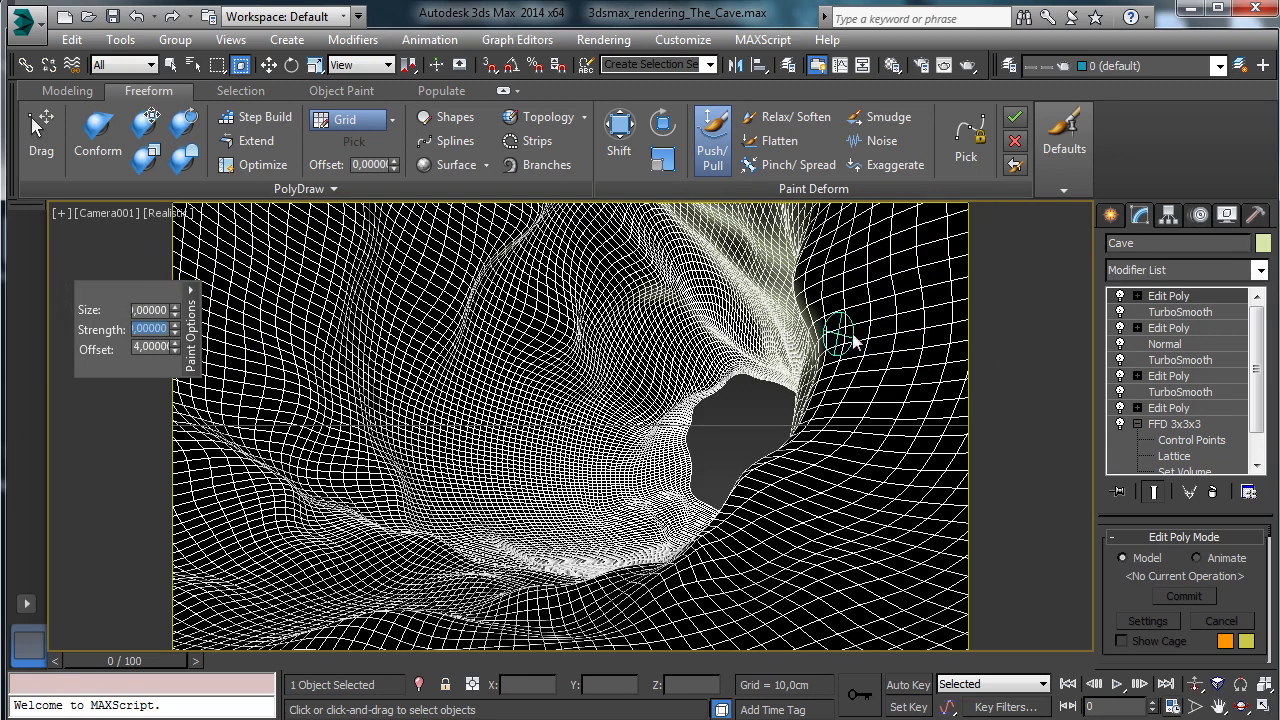
mouse_move(918, 313)
mouse_down()
mouse_move(895, 280)
mouse_move(920, 243)
mouse_up()
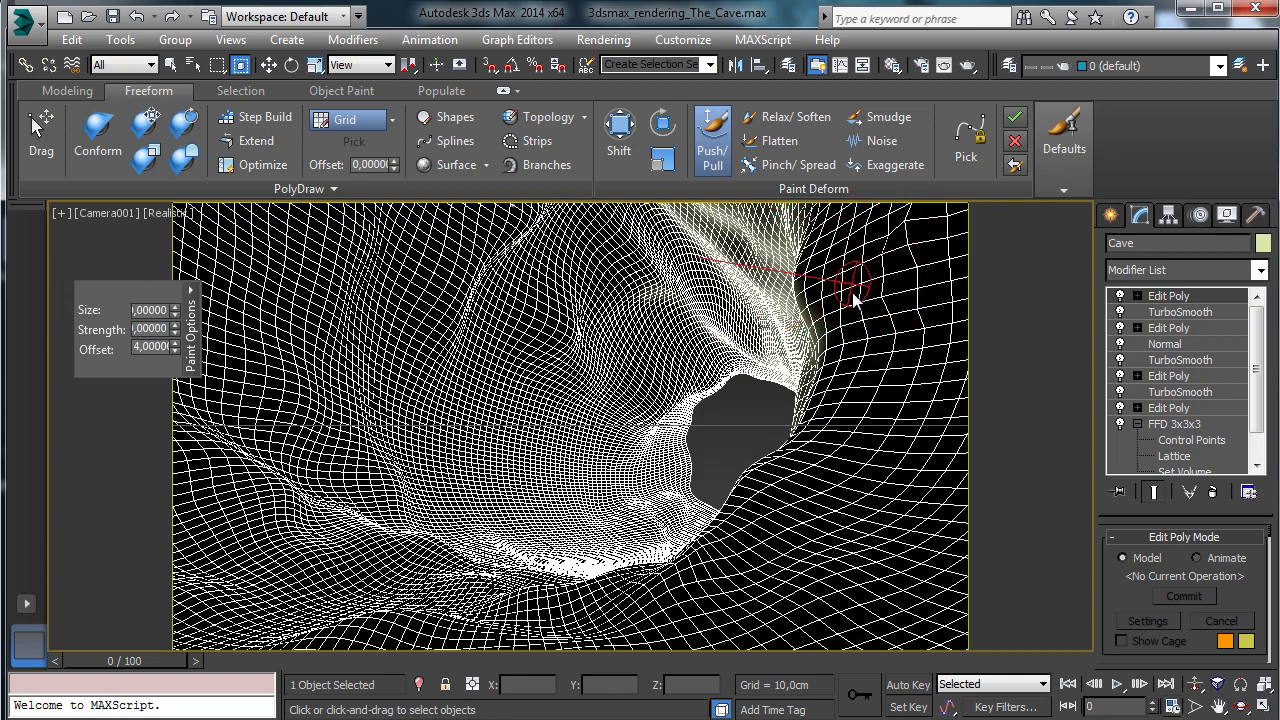
mouse_move(853, 295)
mouse_down()
mouse_move(838, 245)
mouse_move(817, 312)
mouse_up()
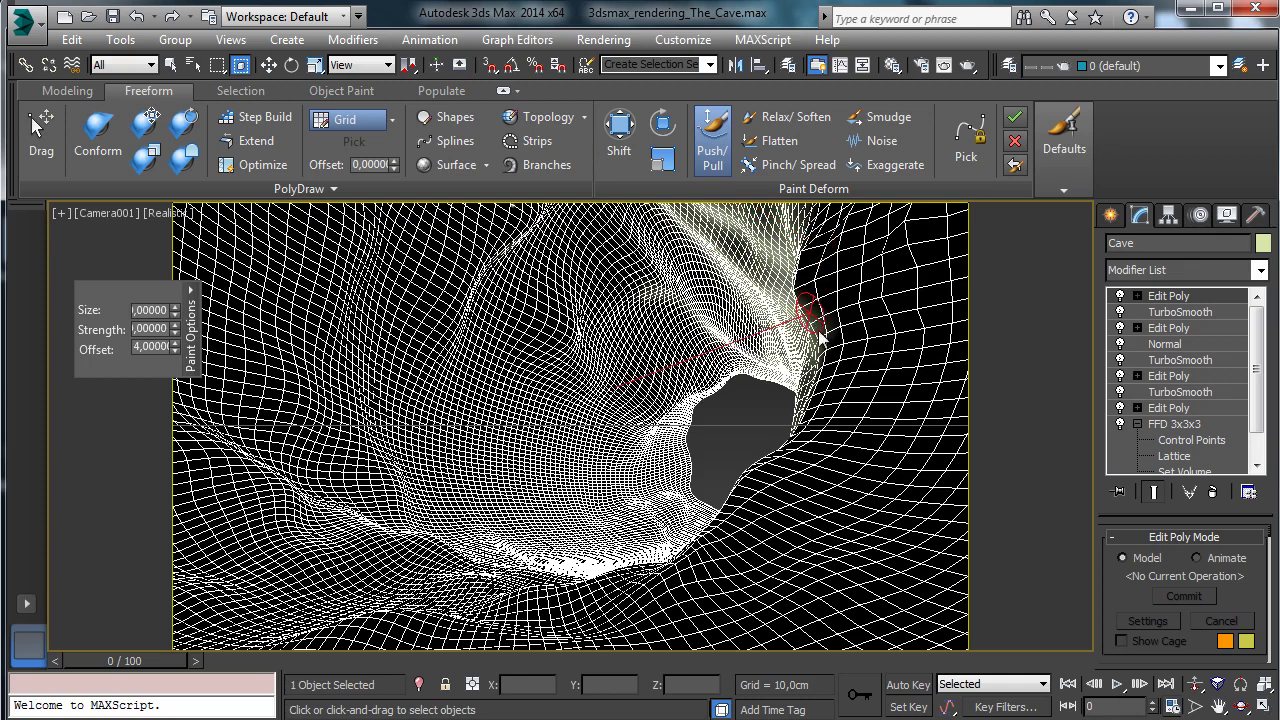
drag(819, 330, 958, 290)
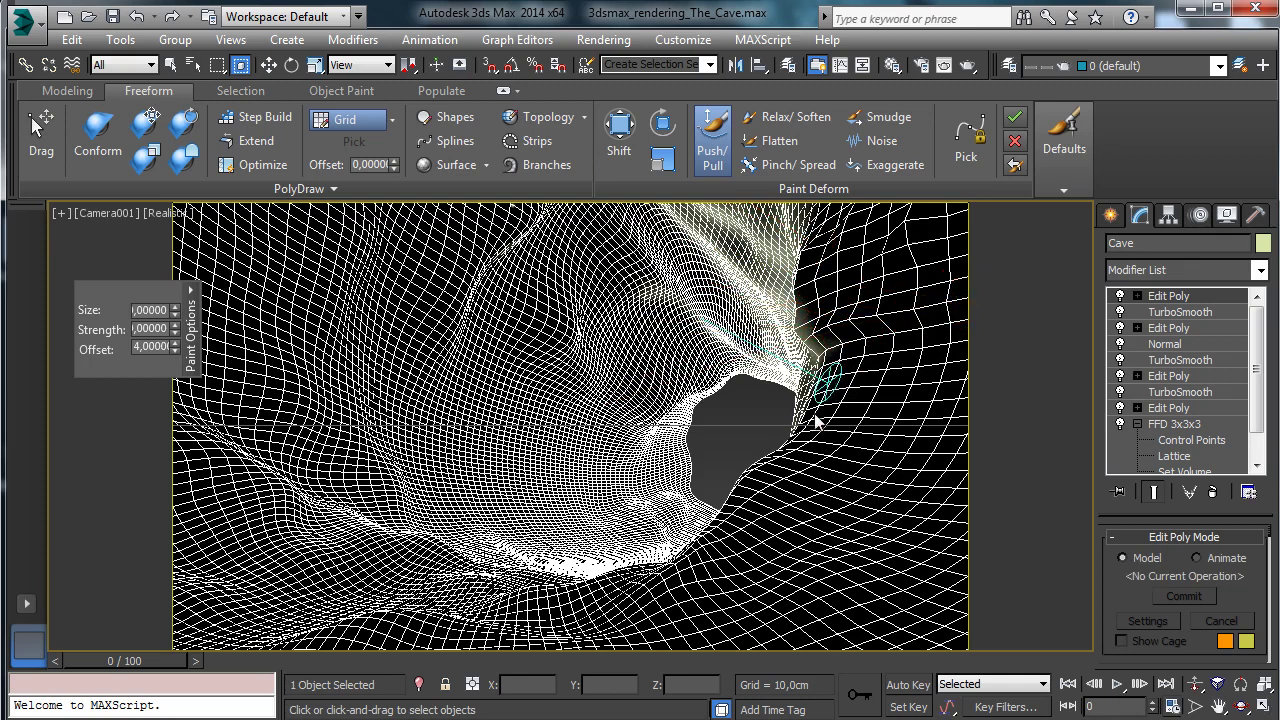
mouse_move(817, 422)
mouse_down()
mouse_move(829, 403)
mouse_move(846, 471)
mouse_move(934, 483)
mouse_move(909, 480)
mouse_move(888, 443)
mouse_move(902, 419)
mouse_move(849, 445)
mouse_move(898, 416)
mouse_up()
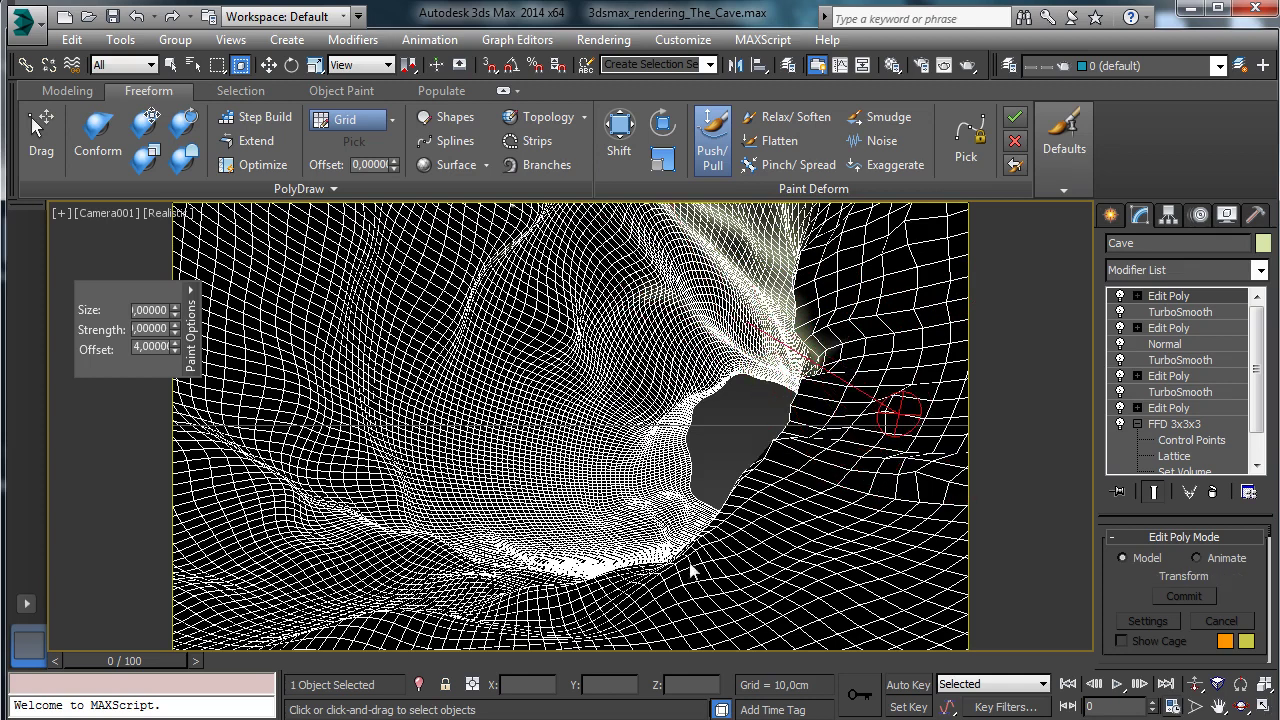
- Roughen the cave floor with Push/Pull strokes, from below the passage opening across to the lower-left foreground
drag(716, 537, 778, 562)
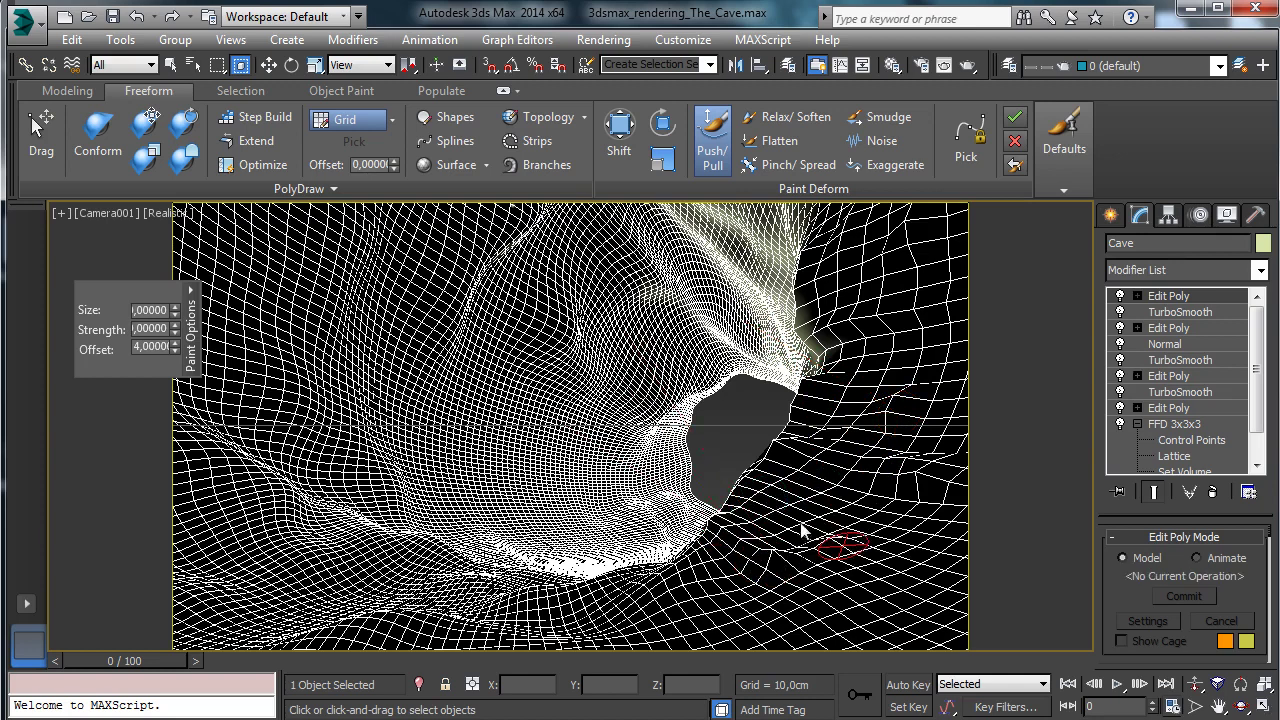
mouse_move(838, 597)
mouse_down()
mouse_move(866, 614)
mouse_move(863, 600)
mouse_up()
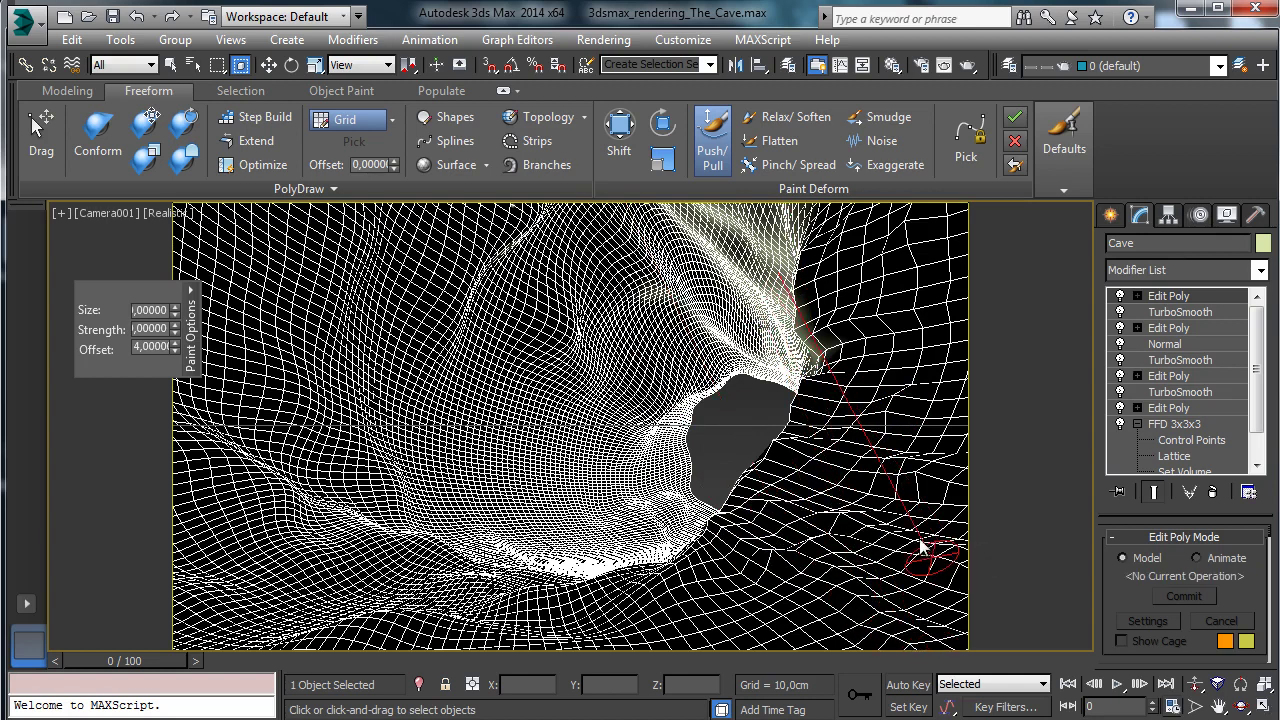
drag(917, 538, 726, 511)
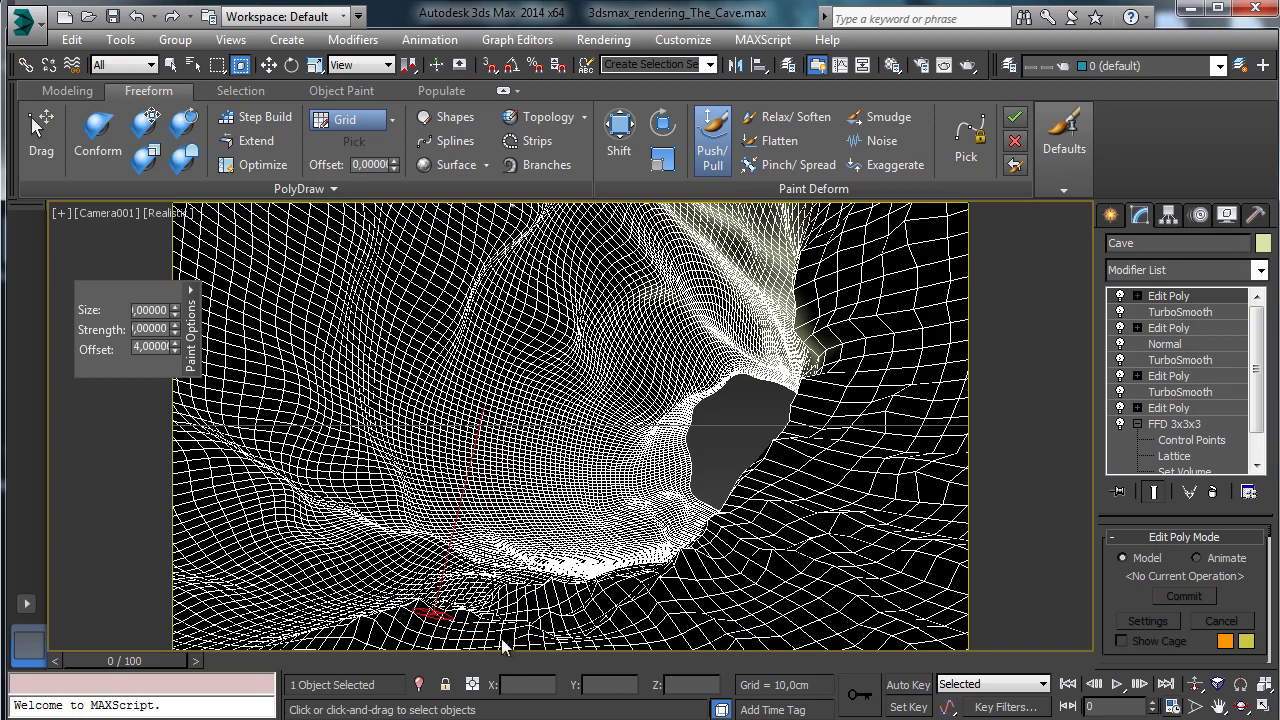
drag(331, 630, 278, 651)
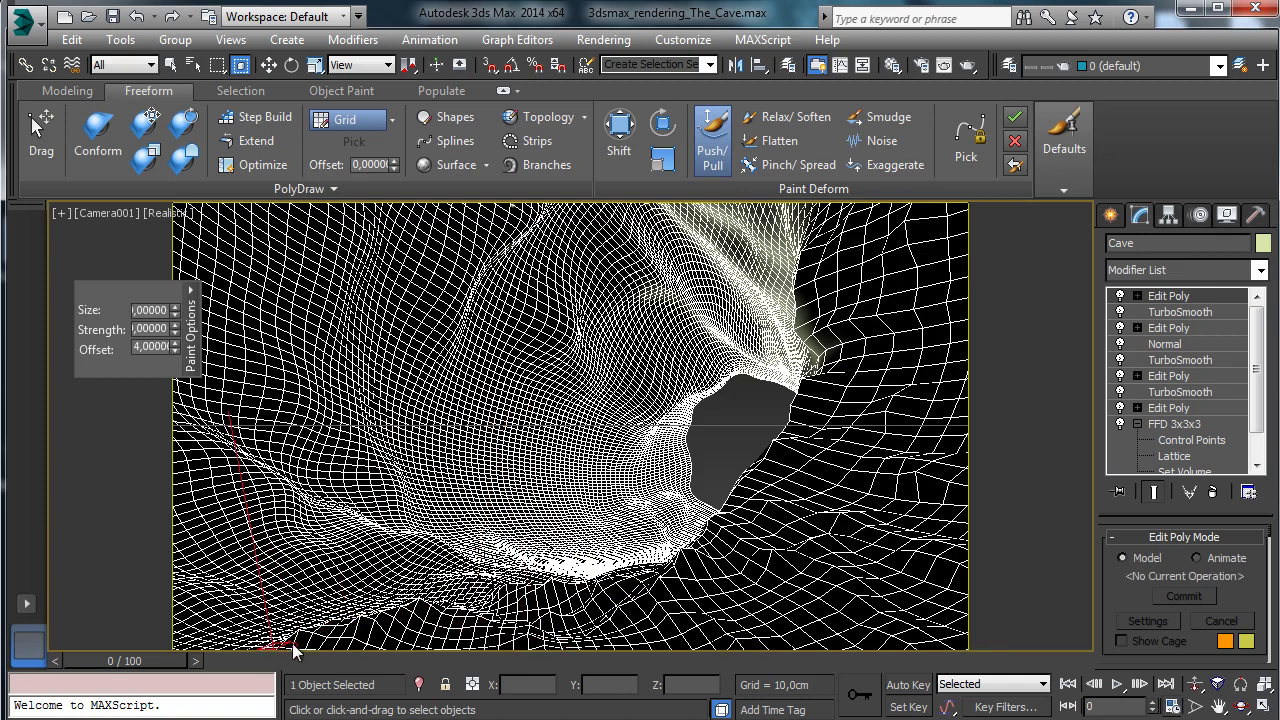
drag(187, 595, 266, 592)
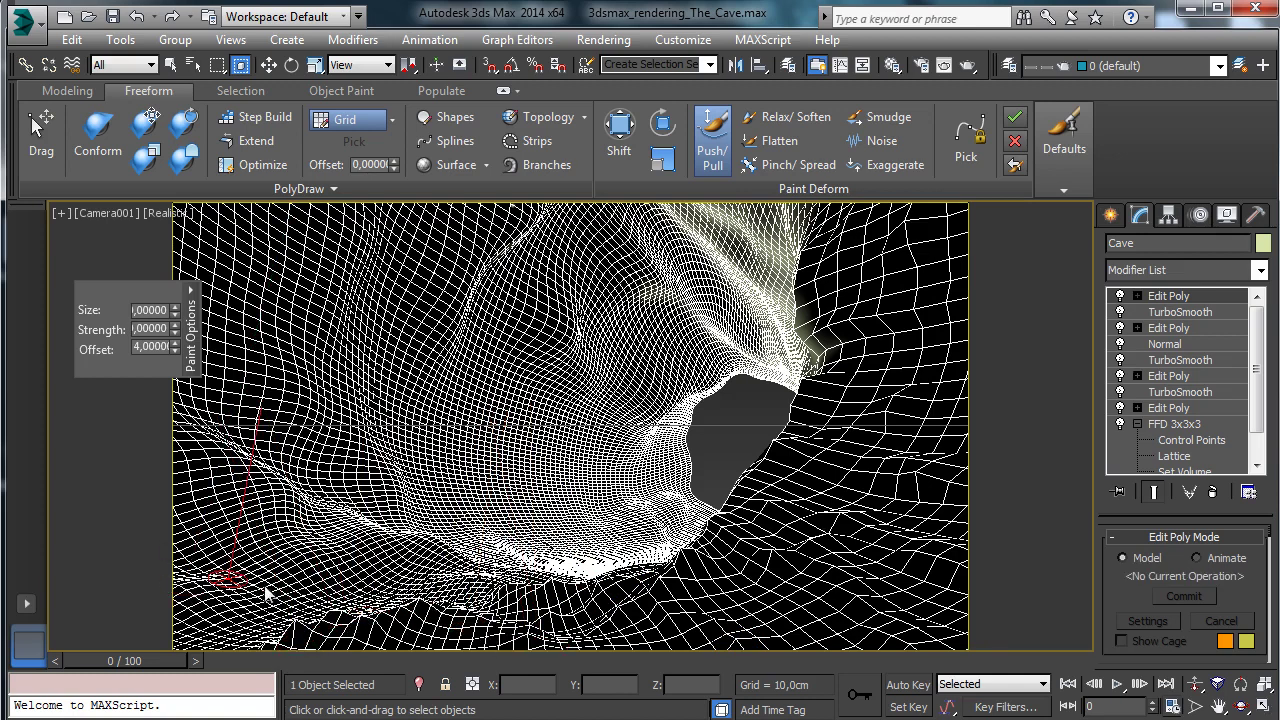
- Enlarge the Push/Pull brush and sculpt bumps along the ledge where the left wall meets the cave floor
click(140, 312)
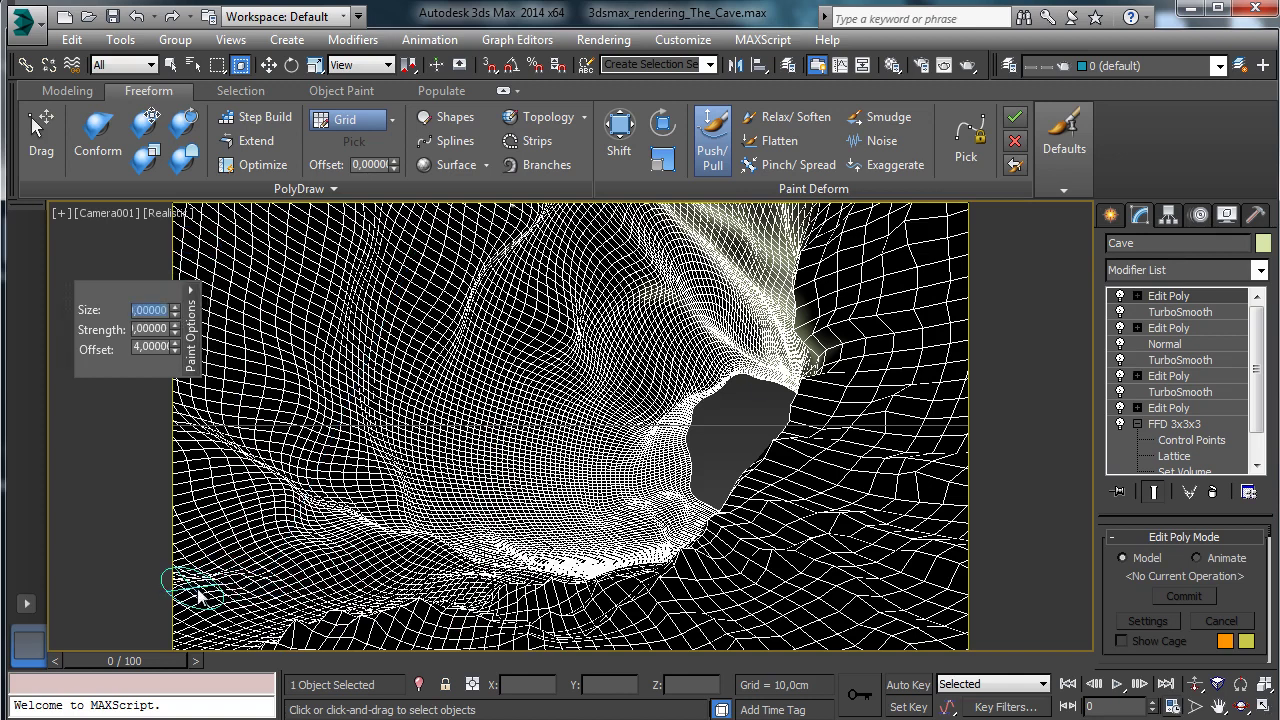
drag(198, 596, 375, 597)
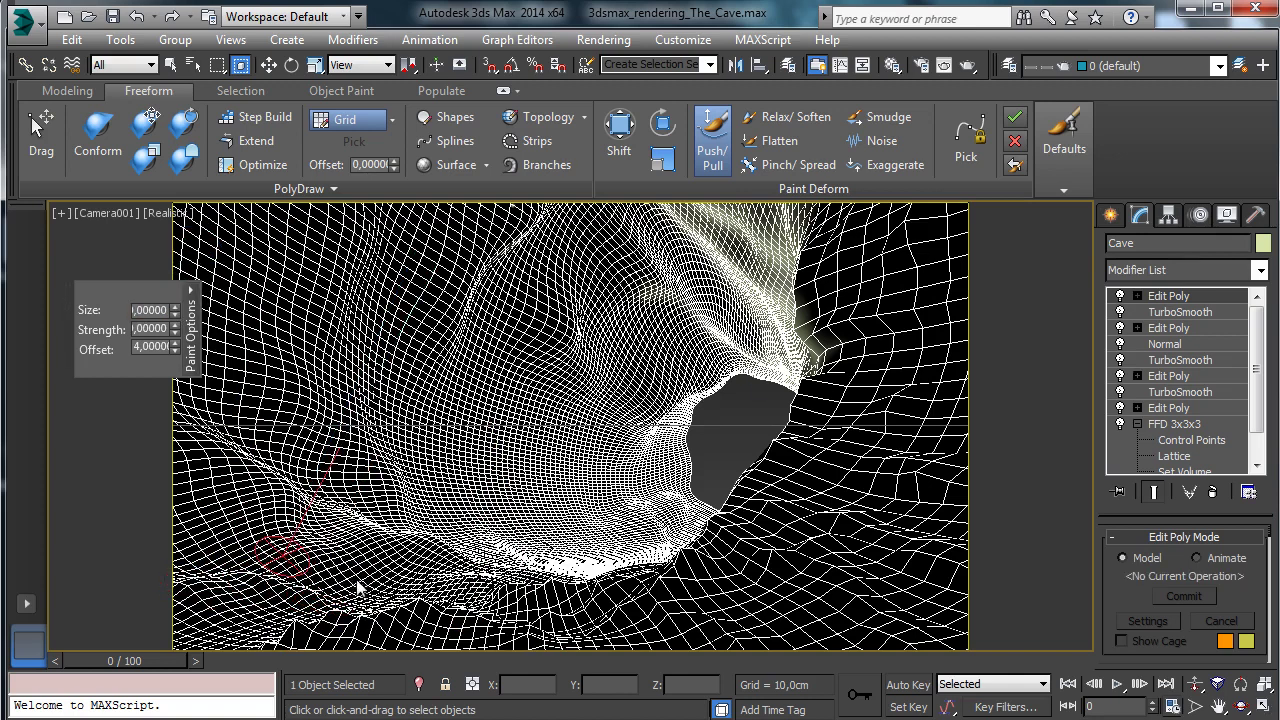
drag(288, 546, 430, 588)
drag(366, 529, 475, 568)
drag(209, 452, 289, 501)
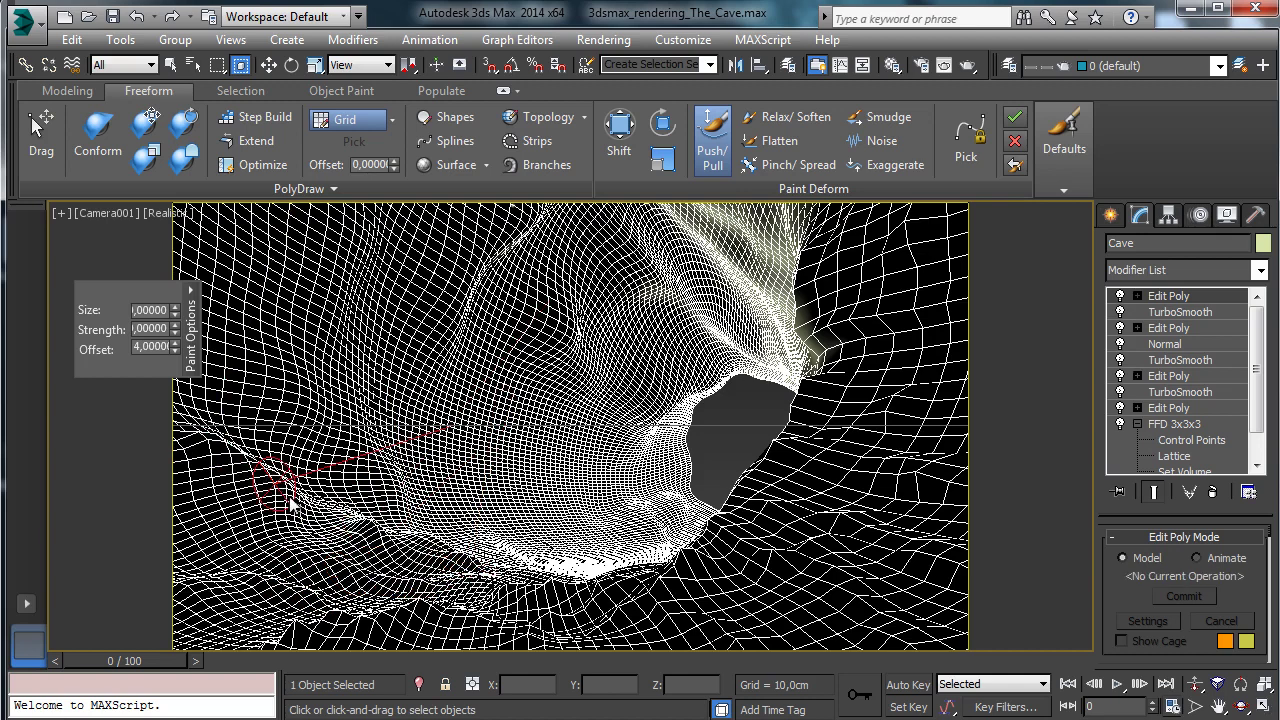
mouse_move(210, 525)
mouse_down()
mouse_move(255, 505)
mouse_move(305, 452)
mouse_up()
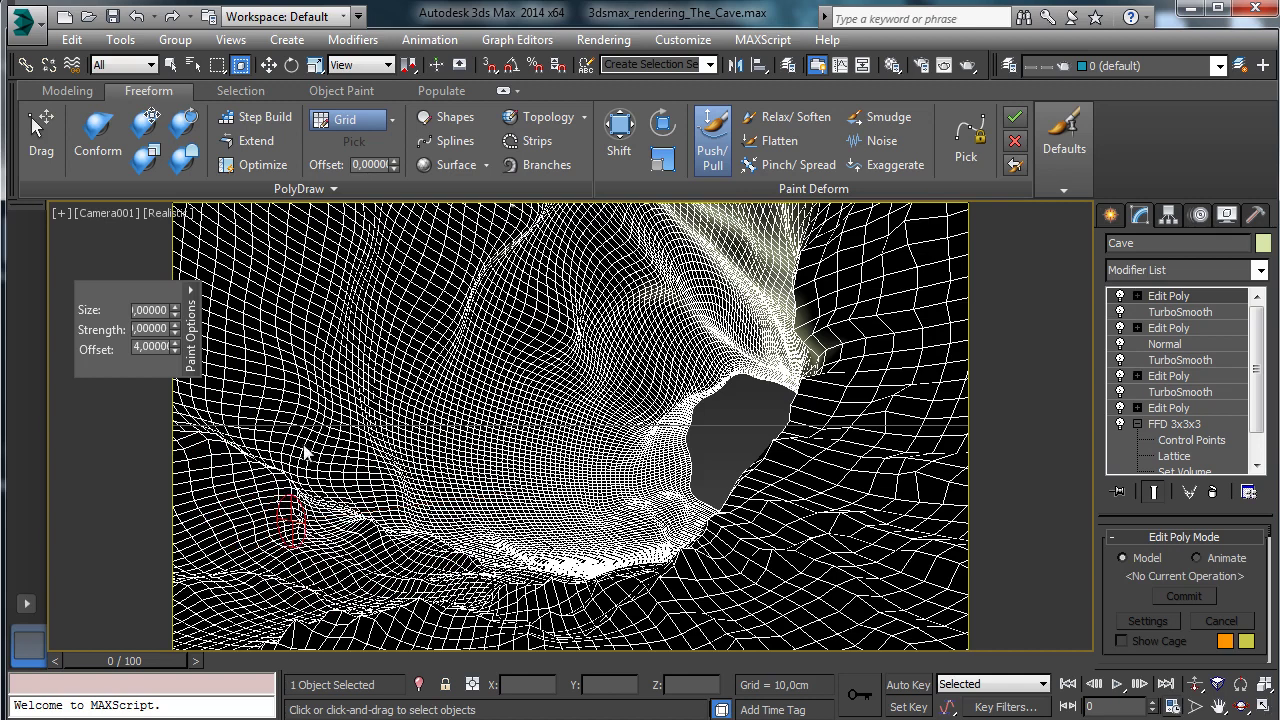
- Sculpt uneven vertical ridges on the far-left cave wall above the ledge with Push/Pull strokes
mouse_move(244, 318)
mouse_down()
mouse_move(243, 257)
mouse_move(300, 250)
mouse_move(326, 202)
mouse_up()
mouse_move(308, 337)
mouse_down()
mouse_move(345, 300)
mouse_move(334, 349)
mouse_move(365, 215)
mouse_up()
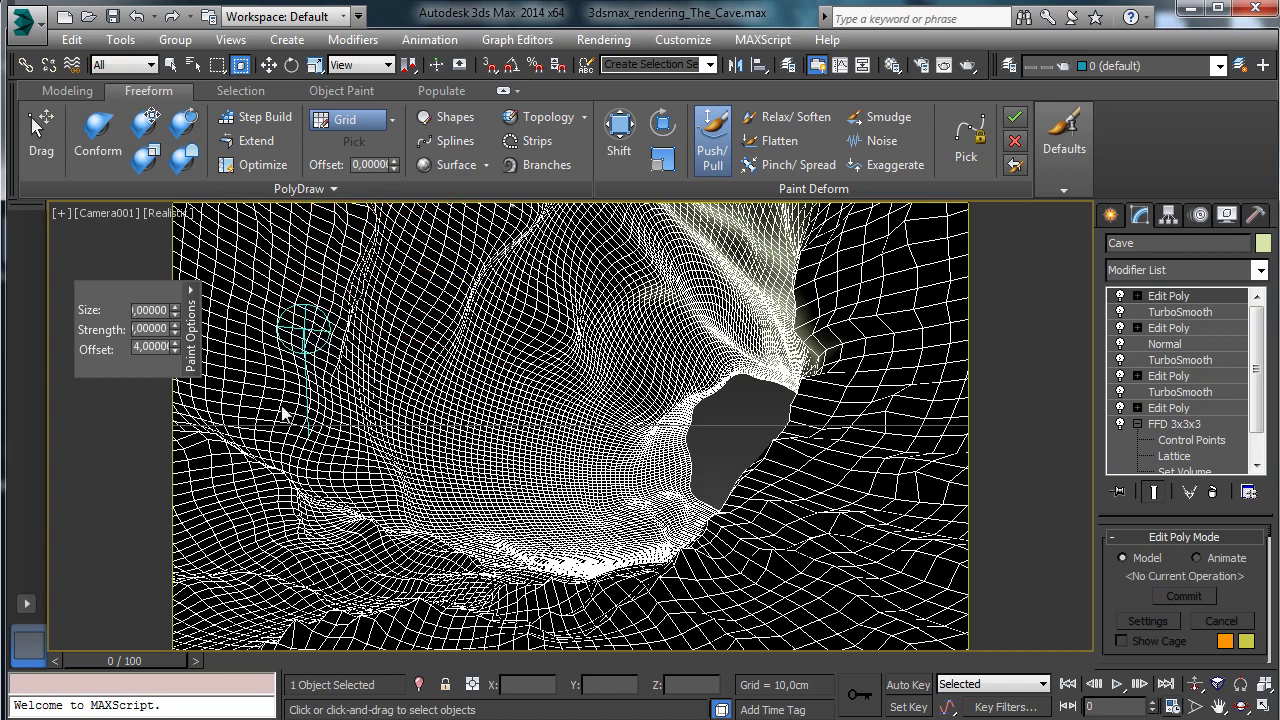
mouse_move(283, 413)
mouse_down()
mouse_move(294, 380)
mouse_move(300, 421)
mouse_move(313, 403)
mouse_move(311, 464)
mouse_up()
mouse_move(350, 423)
mouse_down()
mouse_move(337, 423)
mouse_move(371, 471)
mouse_move(357, 423)
mouse_move(425, 525)
mouse_move(380, 352)
mouse_up()
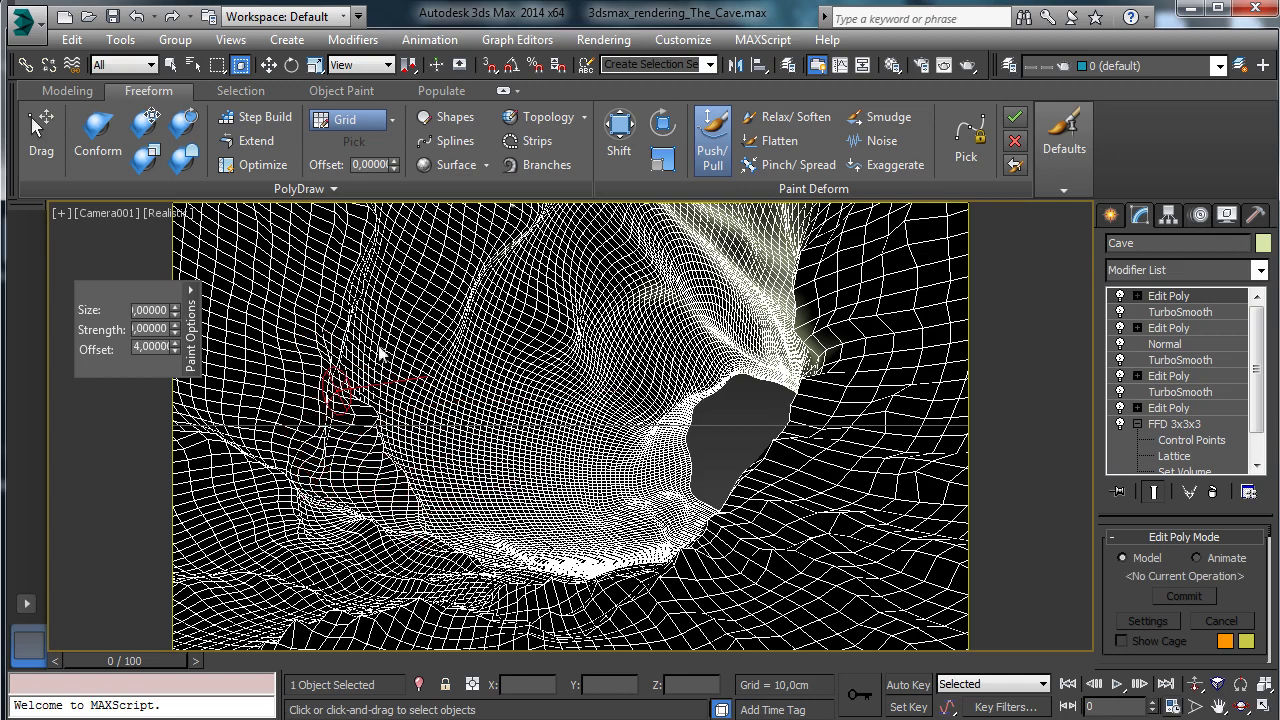
mouse_move(393, 263)
mouse_down()
mouse_move(366, 345)
mouse_move(395, 225)
mouse_up()
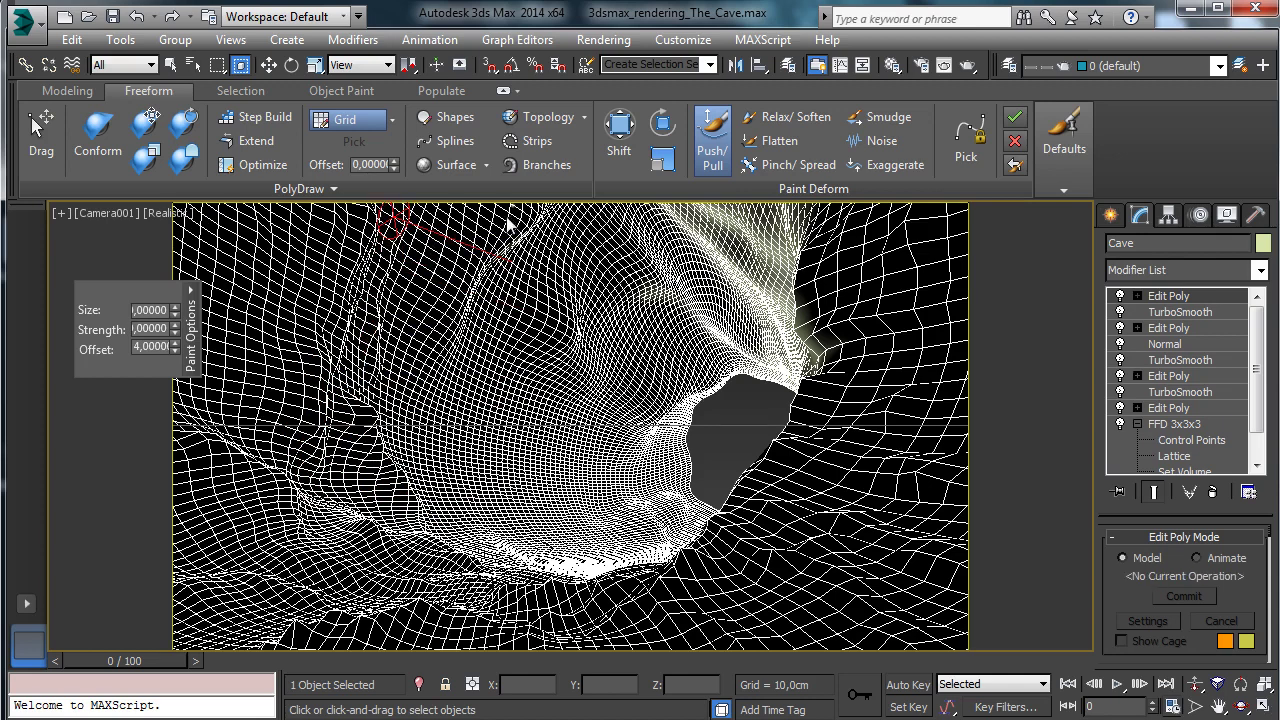
- Sculpt uneven ridges from the upper back wall down to its lower middle, left of the passage opening, with Push/Pull strokes
drag(465, 270, 495, 205)
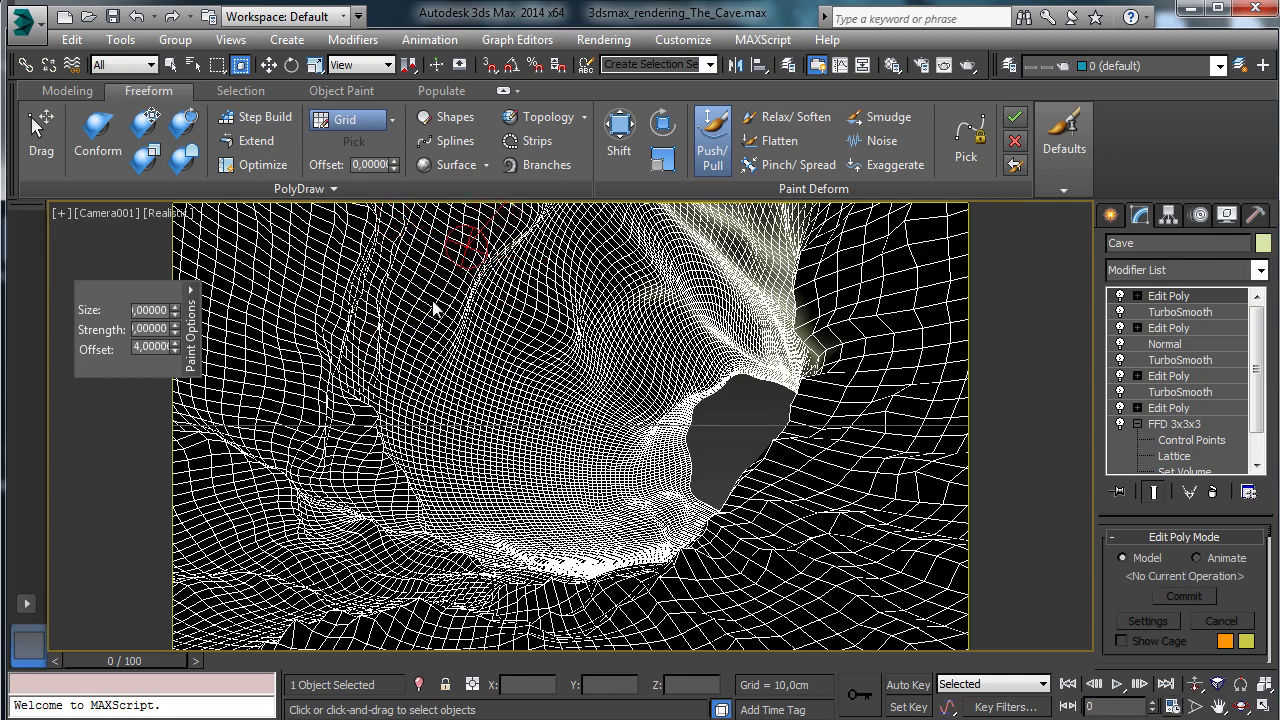
drag(434, 310, 508, 210)
mouse_move(421, 336)
mouse_down()
mouse_move(490, 225)
mouse_move(412, 418)
mouse_move(423, 343)
mouse_move(428, 506)
mouse_move(418, 450)
mouse_move(461, 491)
mouse_move(545, 313)
mouse_move(569, 221)
mouse_up()
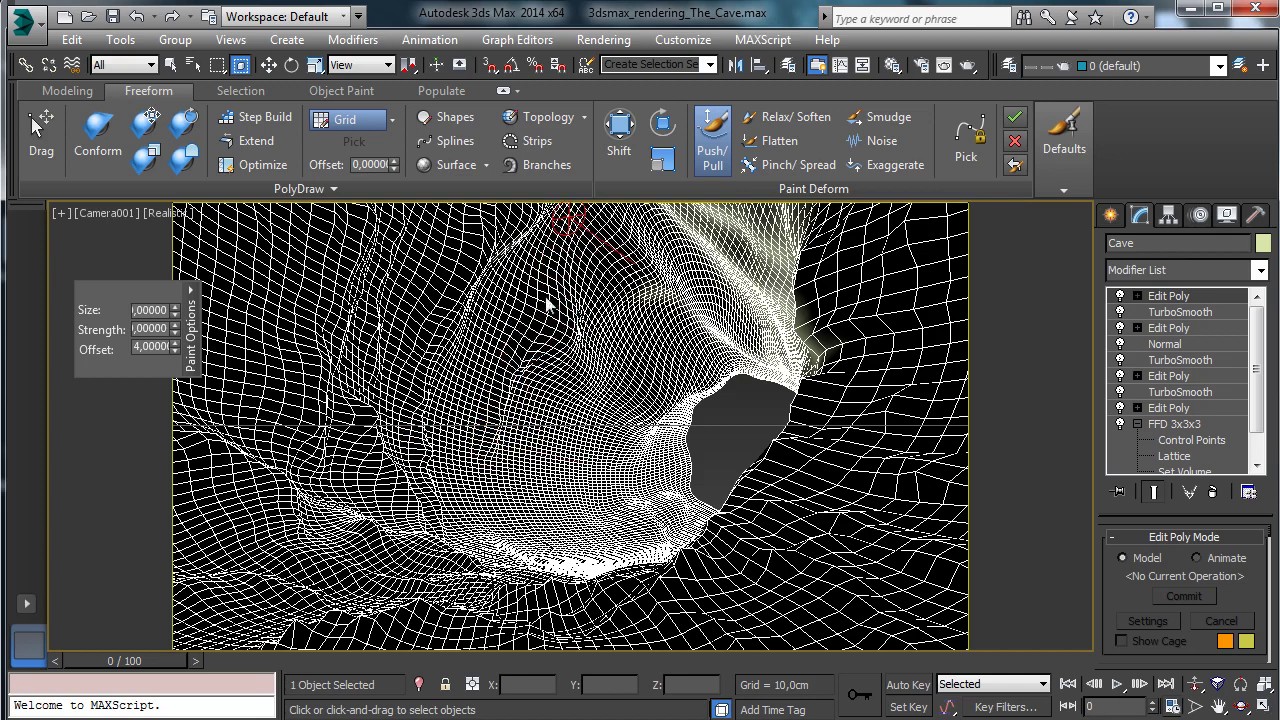
mouse_move(548, 305)
mouse_down()
mouse_move(537, 297)
mouse_move(578, 212)
mouse_up()
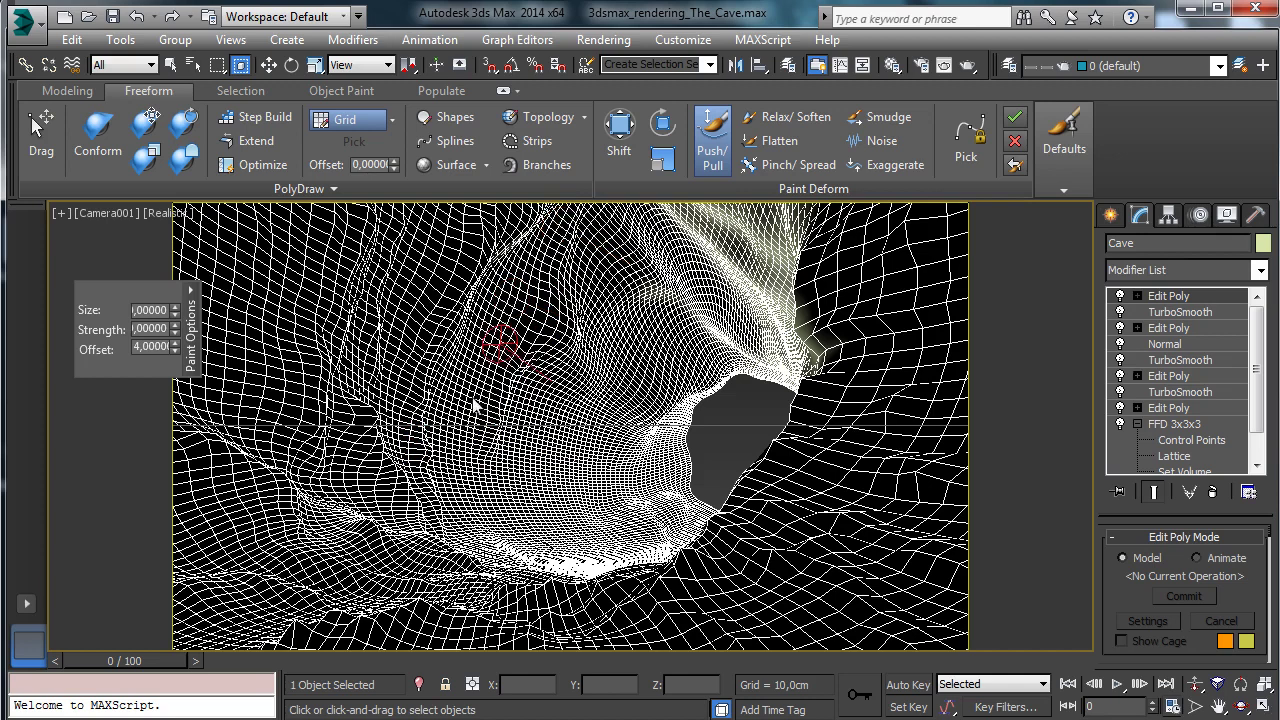
mouse_move(450, 529)
mouse_down()
mouse_move(490, 440)
mouse_move(500, 470)
mouse_move(530, 450)
mouse_move(492, 470)
mouse_move(574, 351)
mouse_move(547, 397)
mouse_up()
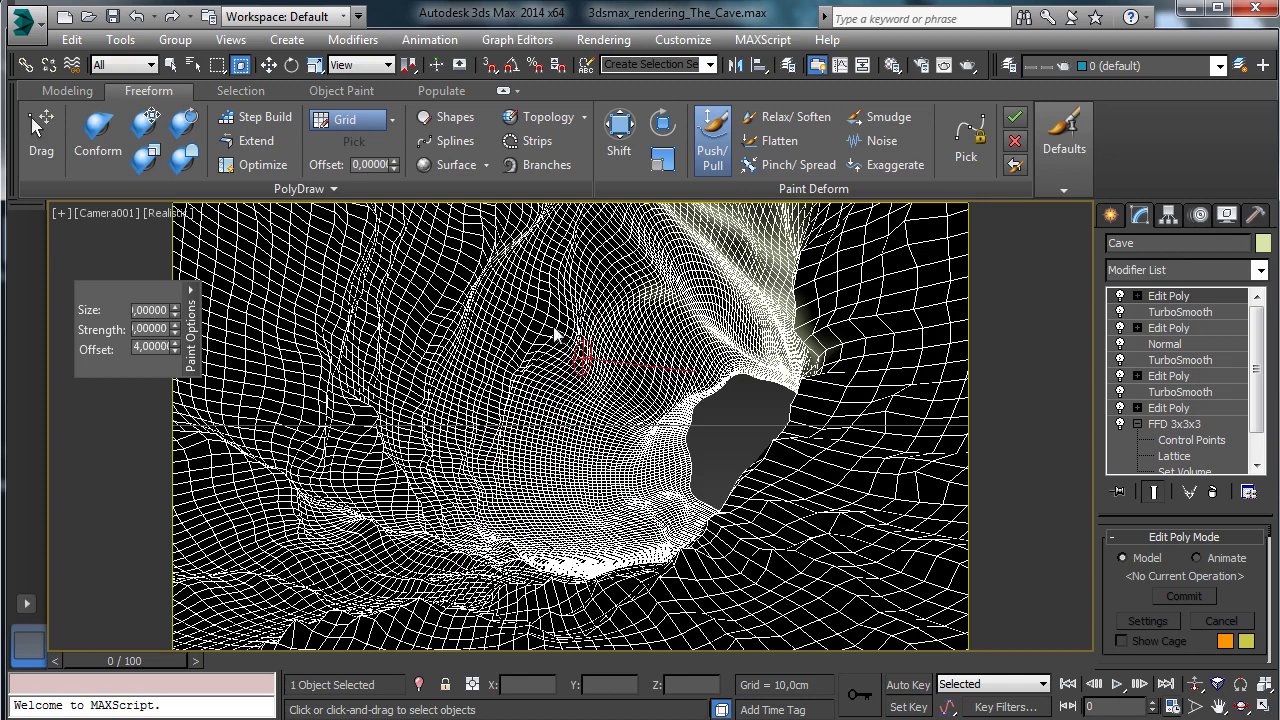
- Carve creases and bumps with Push/Pull into the back wall up and left of the passage opening, continuing above its upper rim
mouse_move(556, 335)
mouse_down()
mouse_move(586, 371)
mouse_move(616, 362)
mouse_up()
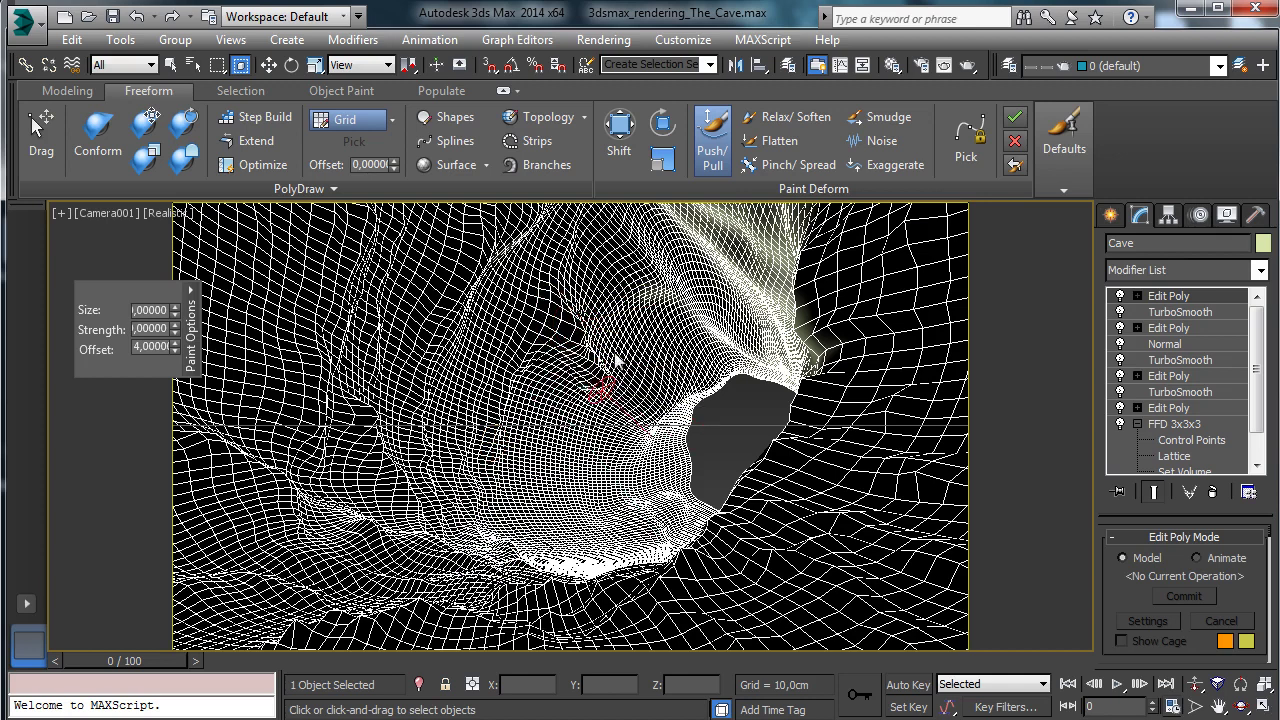
drag(627, 306, 594, 349)
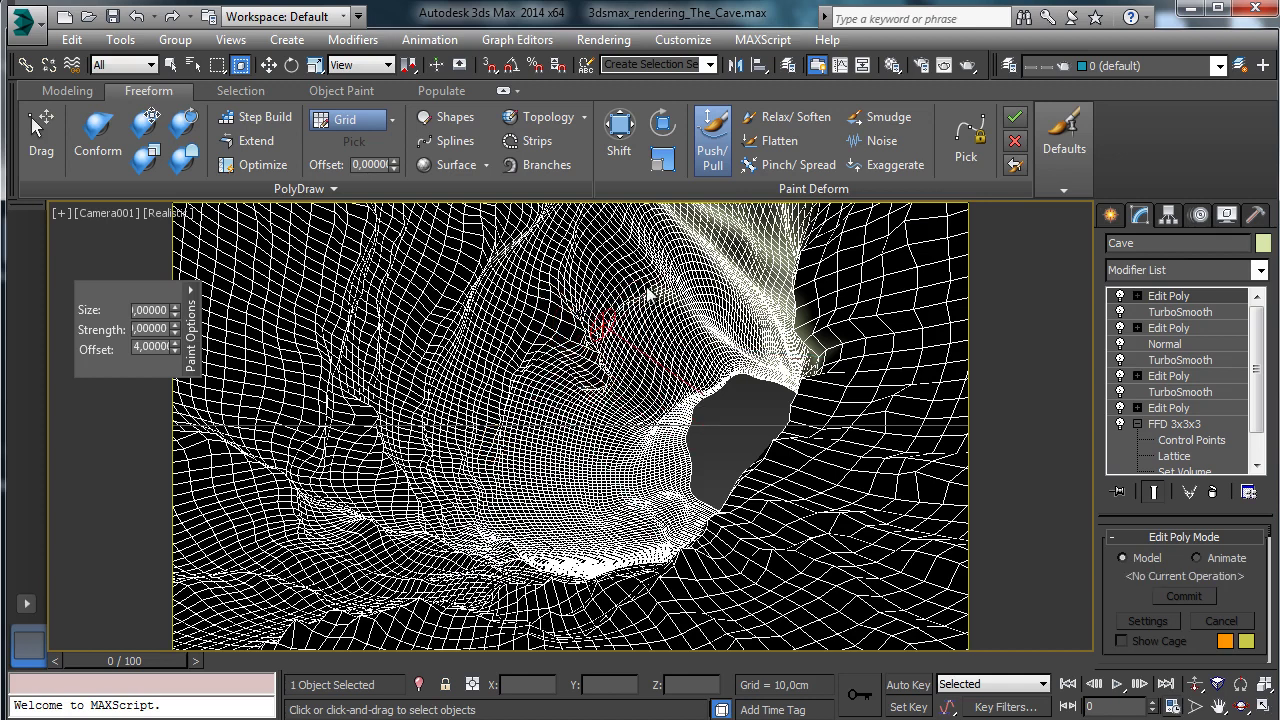
mouse_move(647, 295)
mouse_down()
mouse_move(597, 343)
mouse_move(643, 277)
mouse_move(601, 219)
mouse_up()
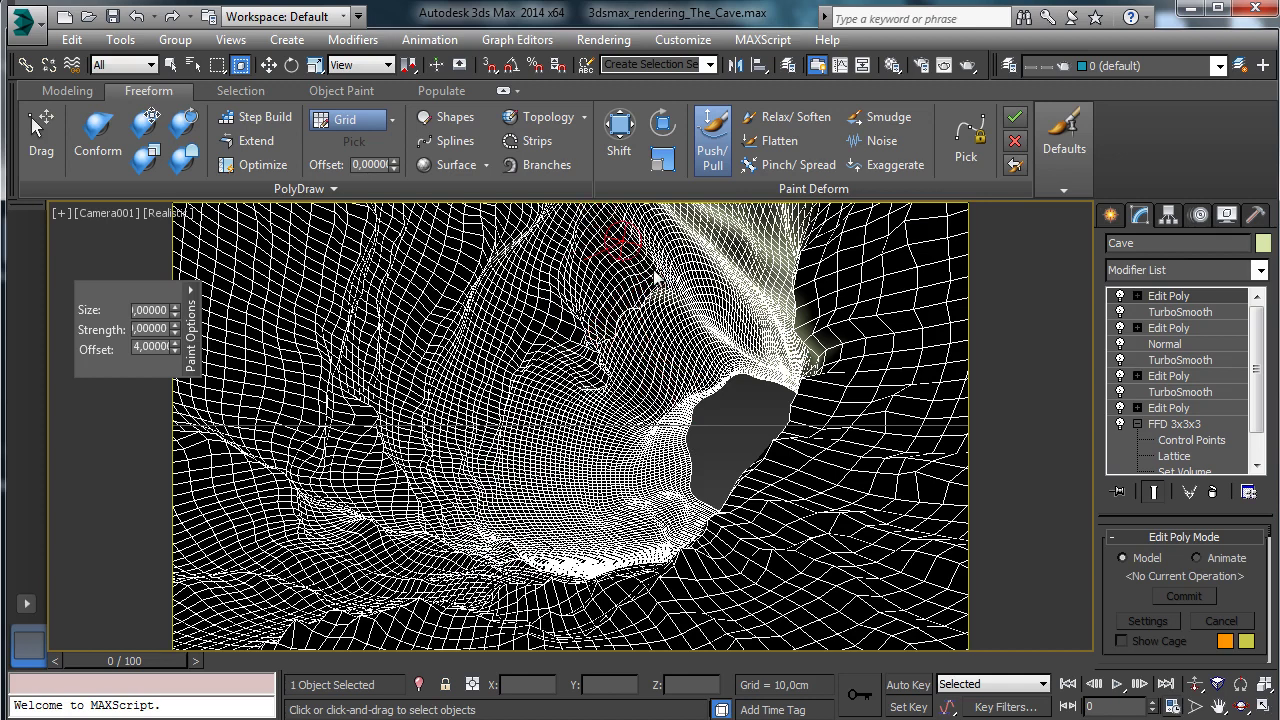
mouse_move(657, 278)
mouse_down()
mouse_move(652, 237)
mouse_move(738, 282)
mouse_move(687, 318)
mouse_move(748, 364)
mouse_move(748, 288)
mouse_move(758, 350)
mouse_up()
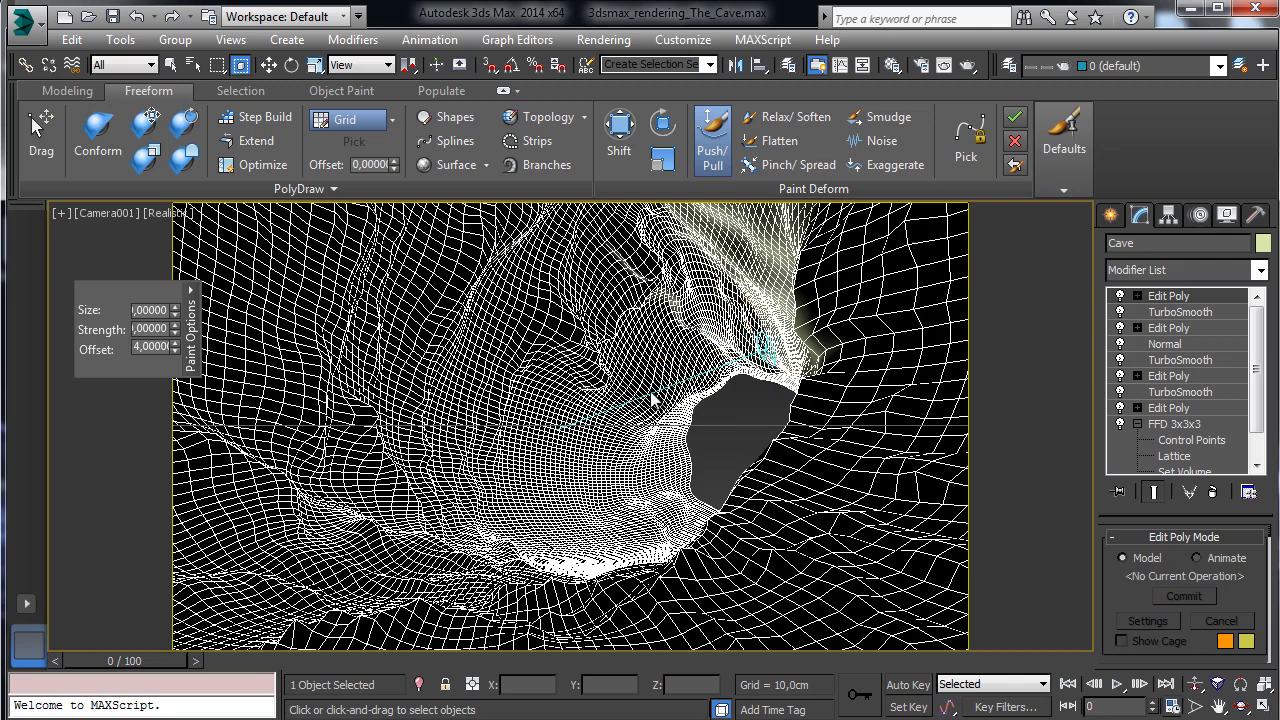
- Roughen the wall along the passage opening's left rim, the adjoining floor edge and the overhang above it with Push/Pull strokes
mouse_move(665, 364)
mouse_down()
mouse_move(648, 422)
mouse_move(676, 360)
mouse_up()
drag(610, 487, 628, 440)
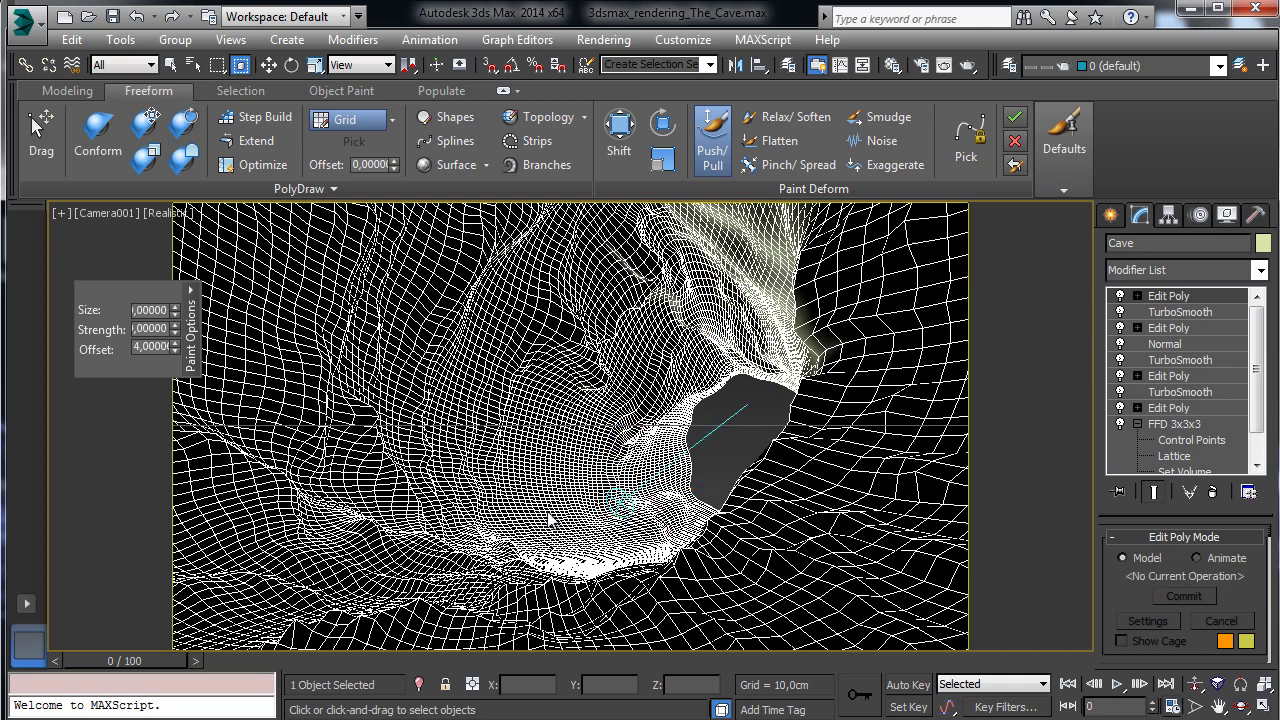
mouse_move(572, 521)
mouse_down()
mouse_move(545, 530)
mouse_move(590, 525)
mouse_move(573, 563)
mouse_move(545, 556)
mouse_move(575, 550)
mouse_move(590, 565)
mouse_move(572, 563)
mouse_move(640, 552)
mouse_move(665, 522)
mouse_move(623, 531)
mouse_up()
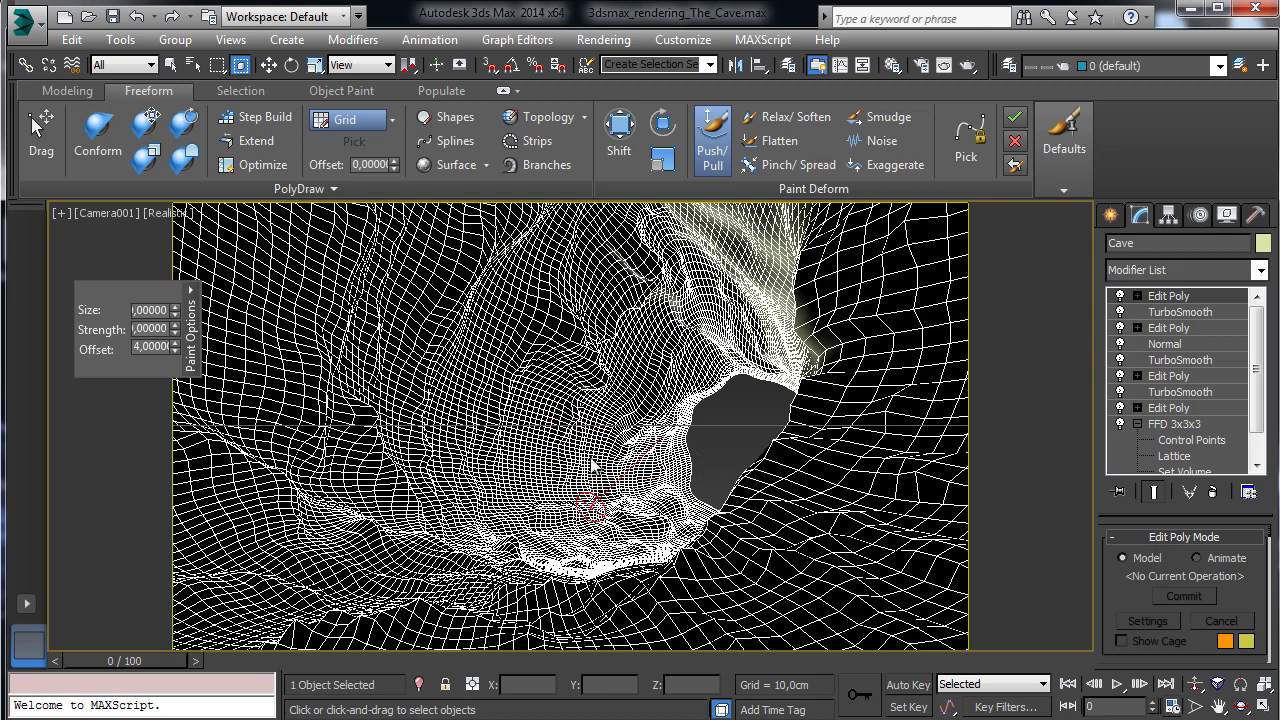
mouse_move(591, 465)
mouse_down()
mouse_move(586, 430)
mouse_move(600, 470)
mouse_move(586, 434)
mouse_move(578, 478)
mouse_move(560, 450)
mouse_move(571, 500)
mouse_move(540, 490)
mouse_move(547, 518)
mouse_move(520, 490)
mouse_move(545, 535)
mouse_move(522, 448)
mouse_move(575, 493)
mouse_move(531, 420)
mouse_move(607, 418)
mouse_up()
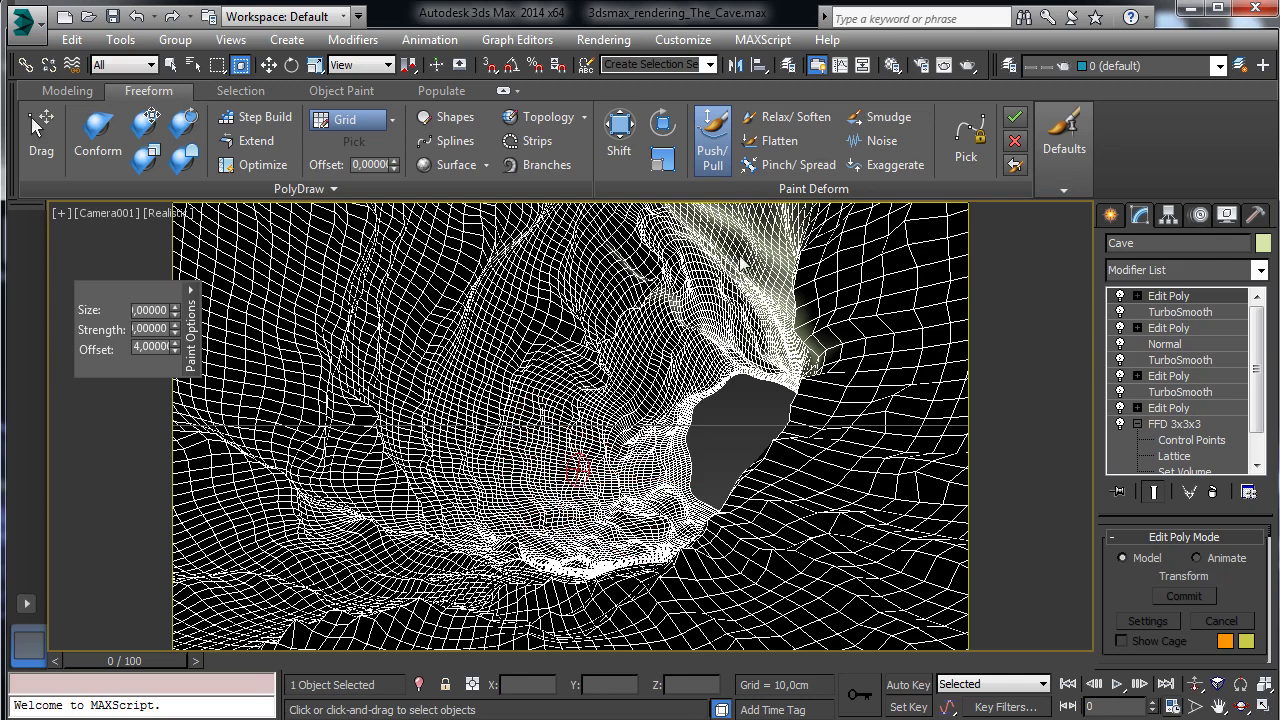
mouse_move(705, 238)
mouse_down()
mouse_move(737, 264)
mouse_move(757, 250)
mouse_move(772, 272)
mouse_move(686, 263)
mouse_move(703, 337)
mouse_move(742, 345)
mouse_up()
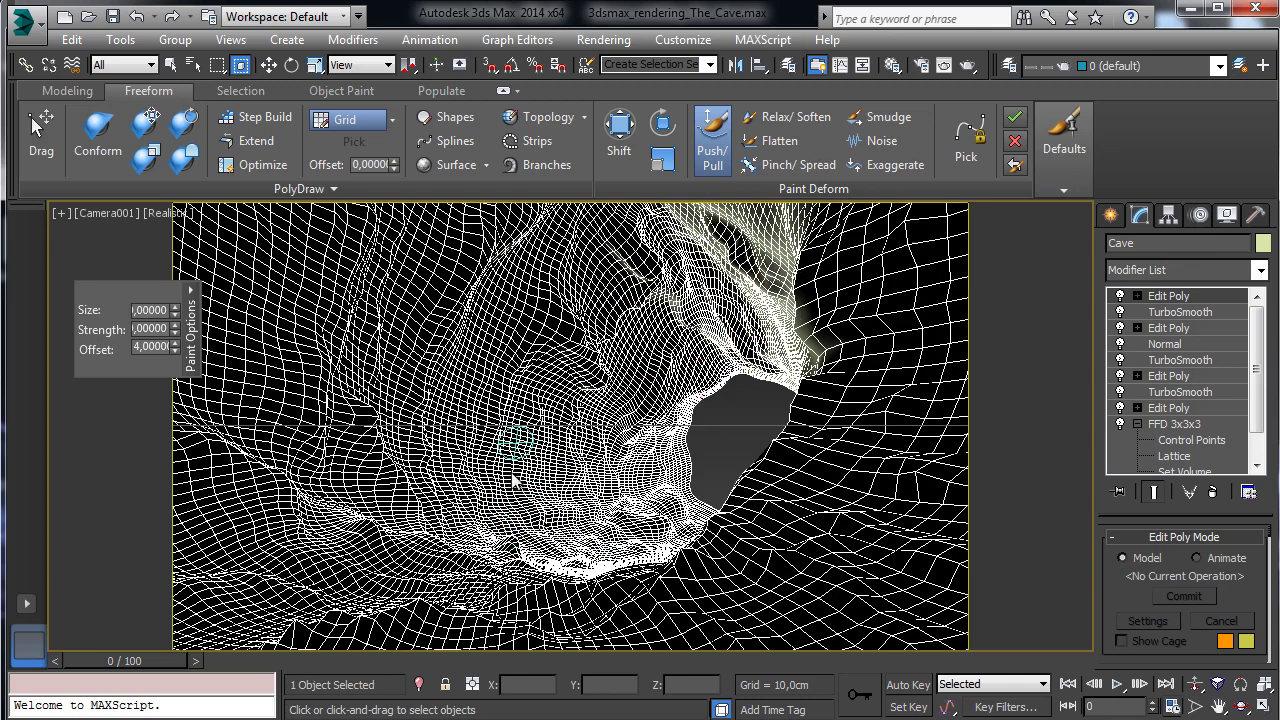
- Enlarge the Push/Pull brush and sculpt the ledge between the left wall and the cave floor
click(619, 130)
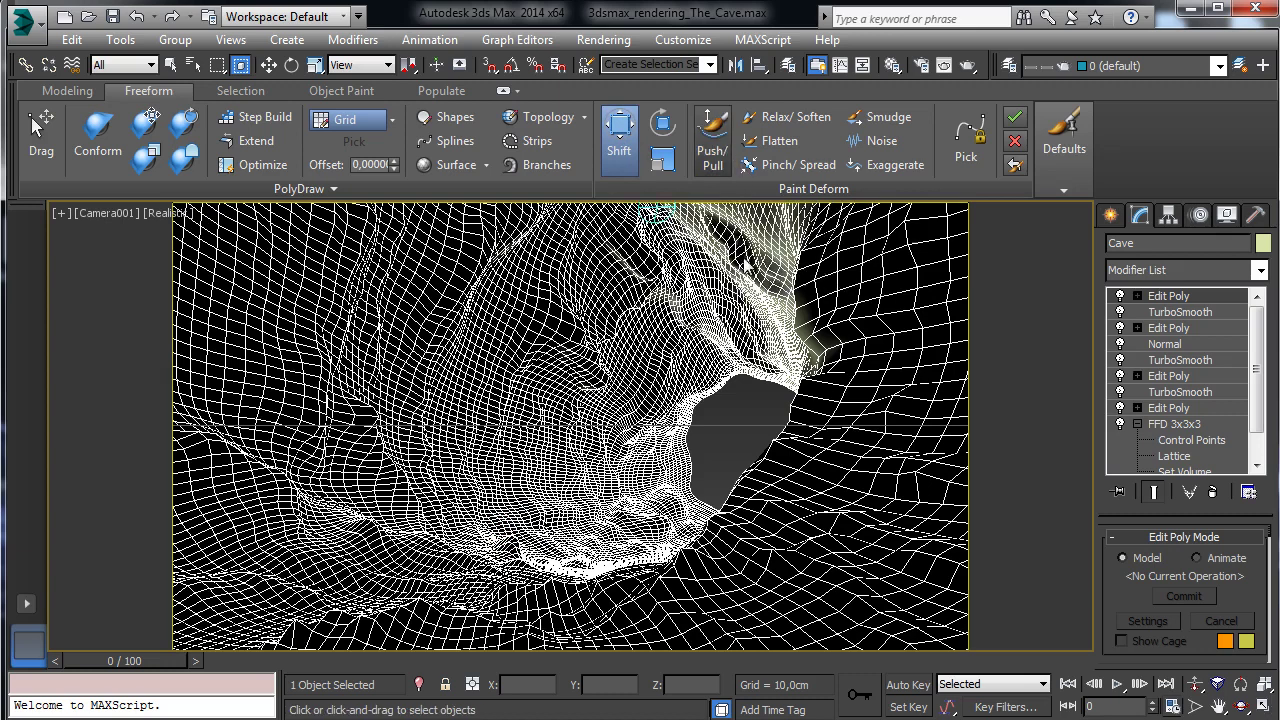
click(712, 140)
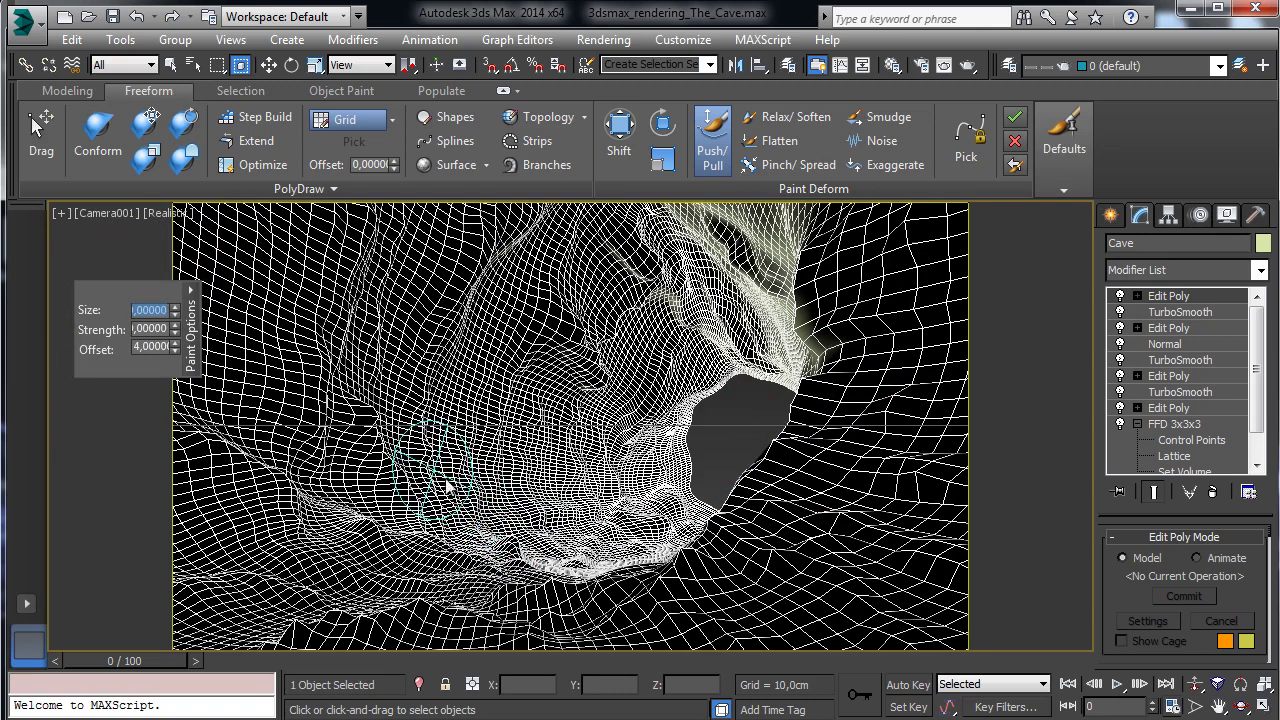
mouse_move(250, 519)
mouse_down()
mouse_move(377, 563)
mouse_move(502, 575)
mouse_up()
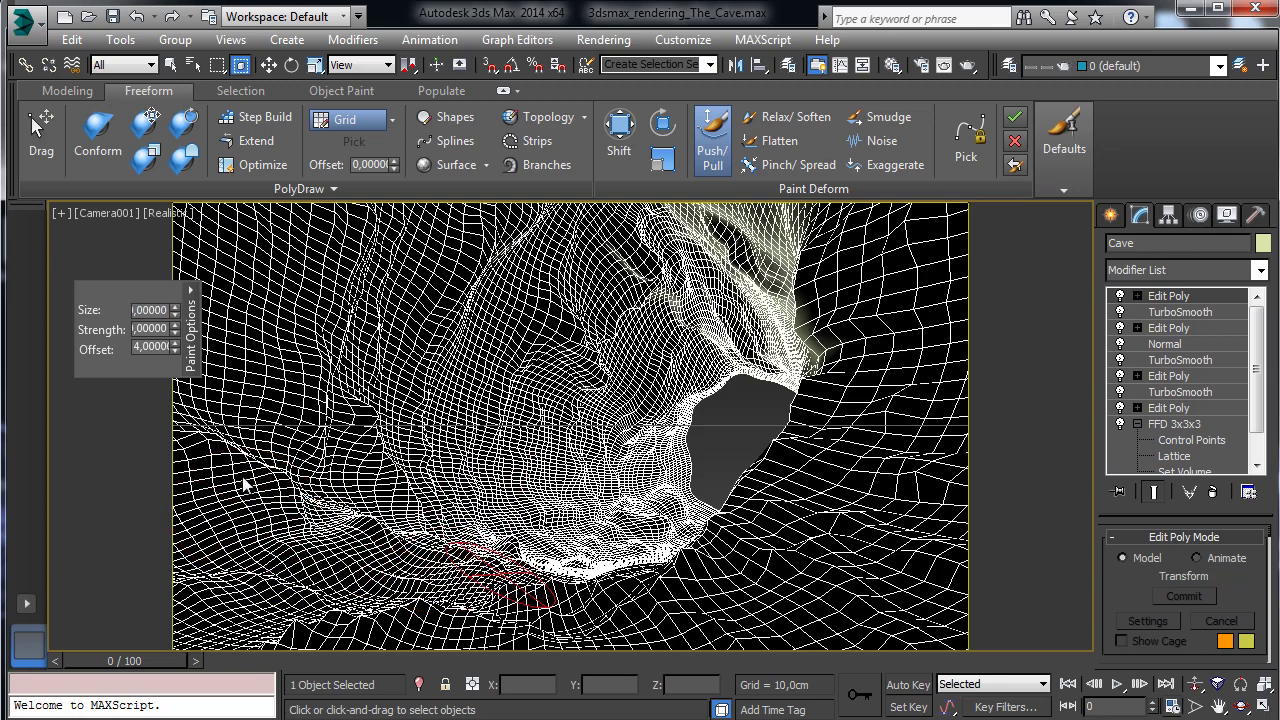
mouse_move(227, 467)
mouse_down()
mouse_move(280, 508)
mouse_move(434, 578)
mouse_move(538, 576)
mouse_up()
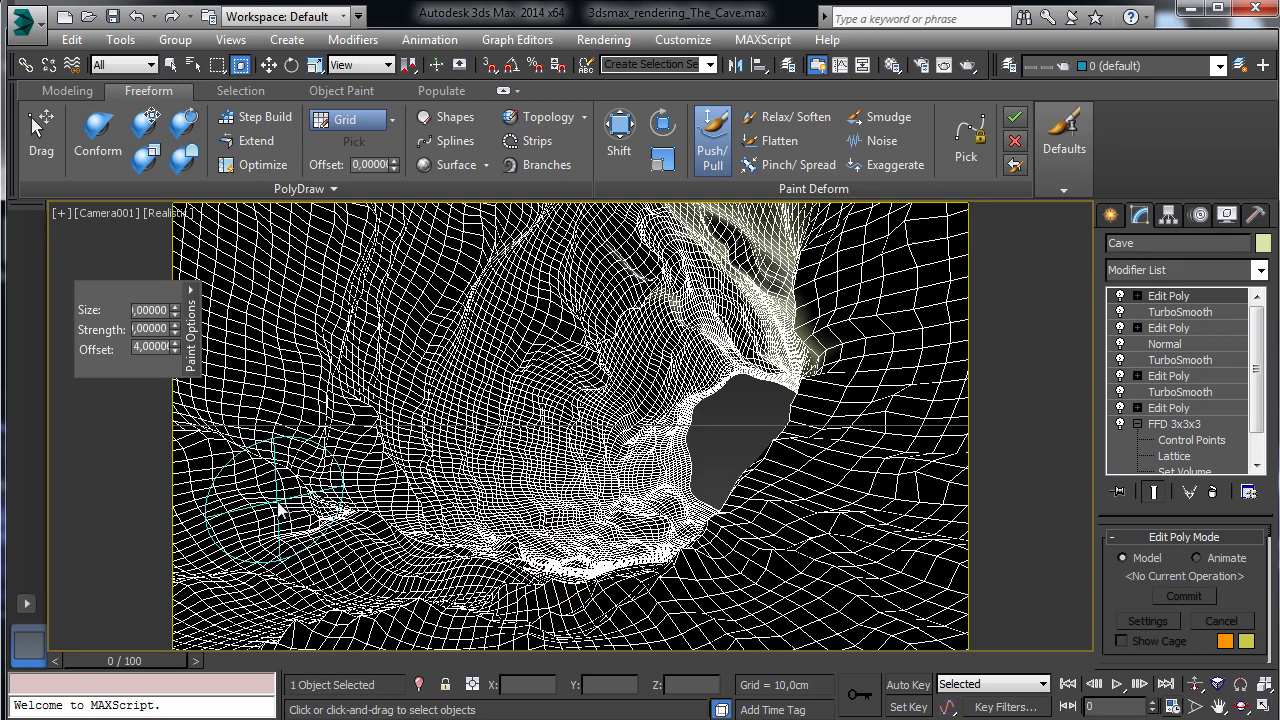
drag(282, 510, 518, 575)
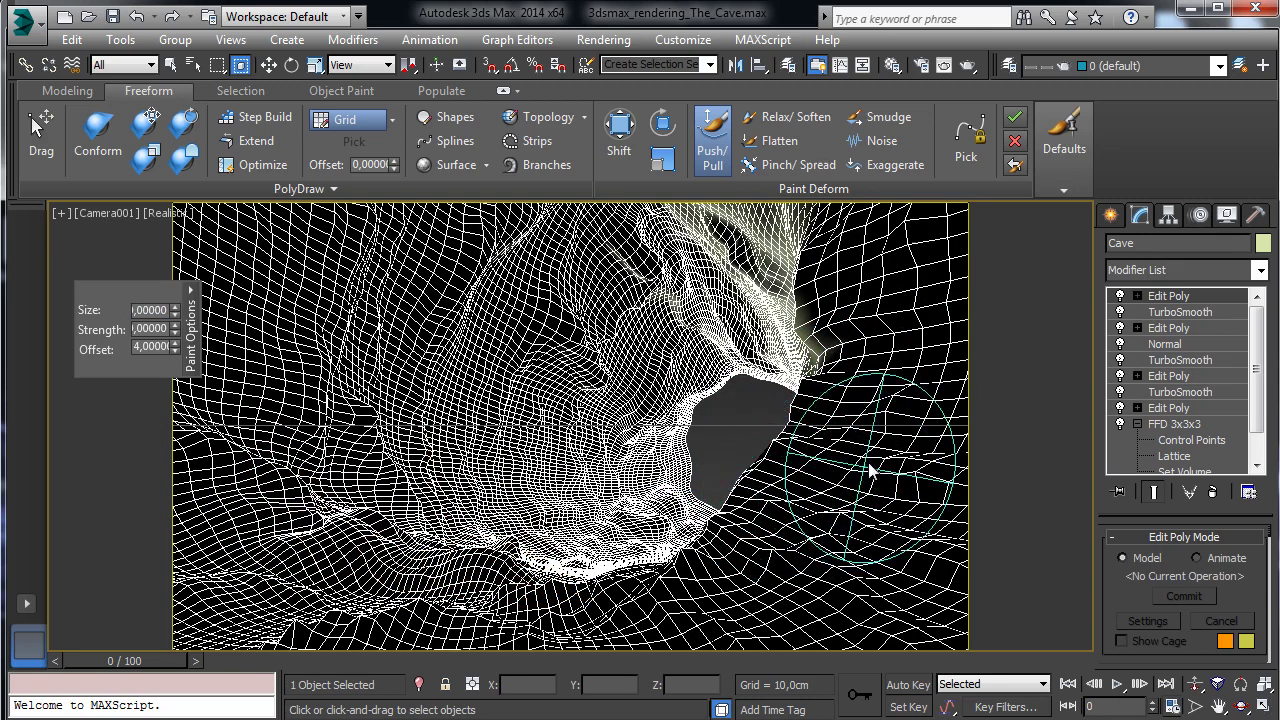
- Sculpt the ground right of the passage opening and add deep hollows to the lower back wall left of it with Push/Pull
mouse_move(910, 545)
mouse_down()
mouse_move(830, 545)
mouse_move(720, 515)
mouse_move(945, 578)
mouse_move(875, 538)
mouse_move(780, 515)
mouse_up()
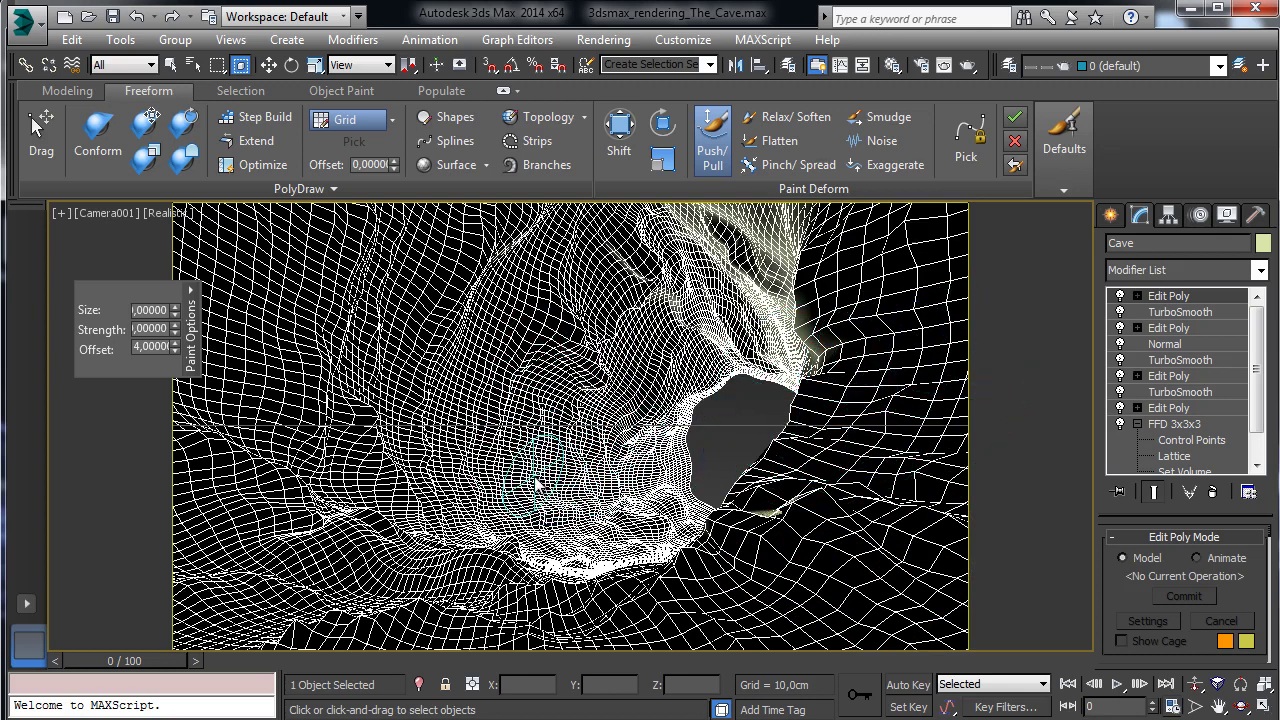
drag(538, 465, 543, 470)
drag(602, 516, 662, 528)
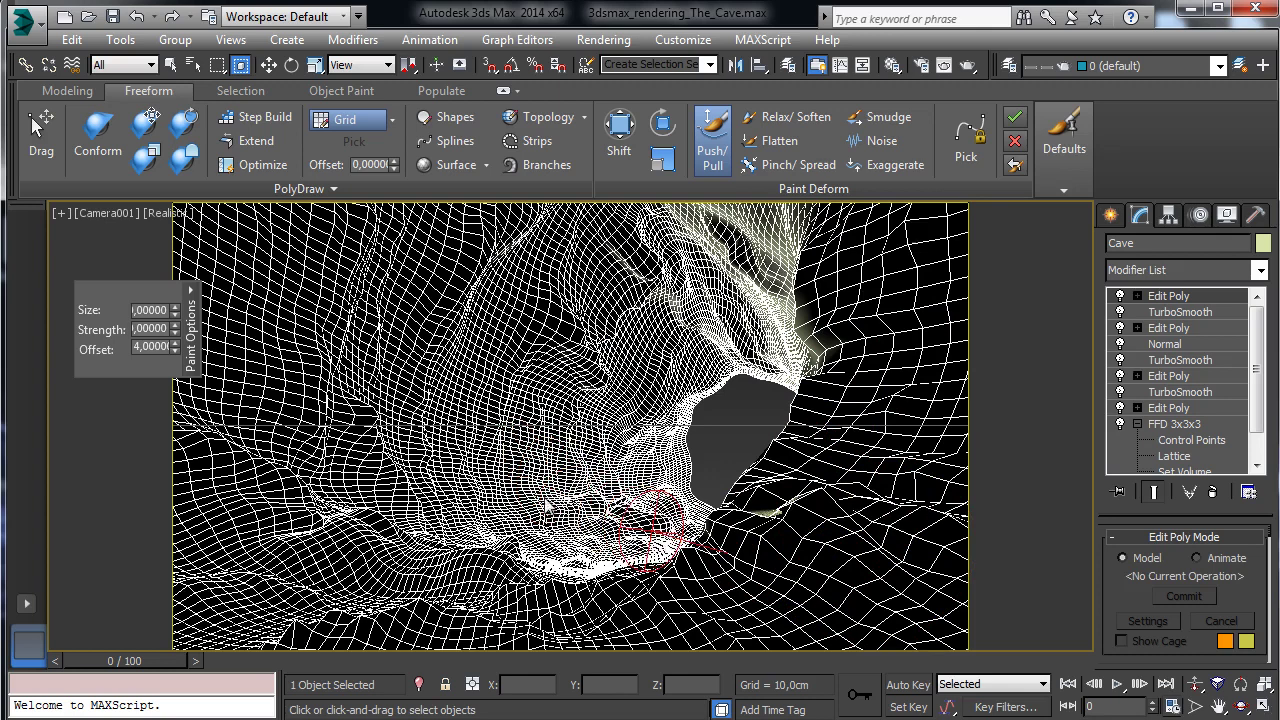
drag(512, 460, 648, 530)
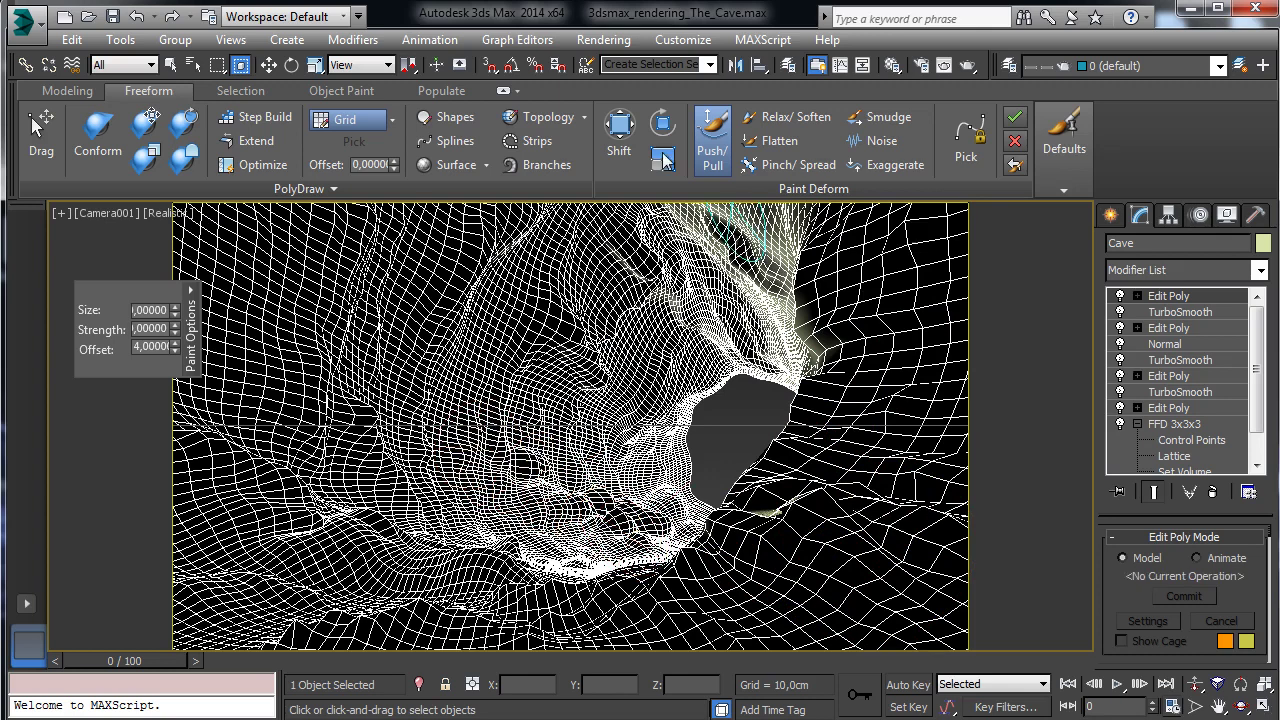
- Set the Shift brush to Full Strength 20 and Falloff 150, and reshape the hollows at the base of the back wall
click(619, 130)
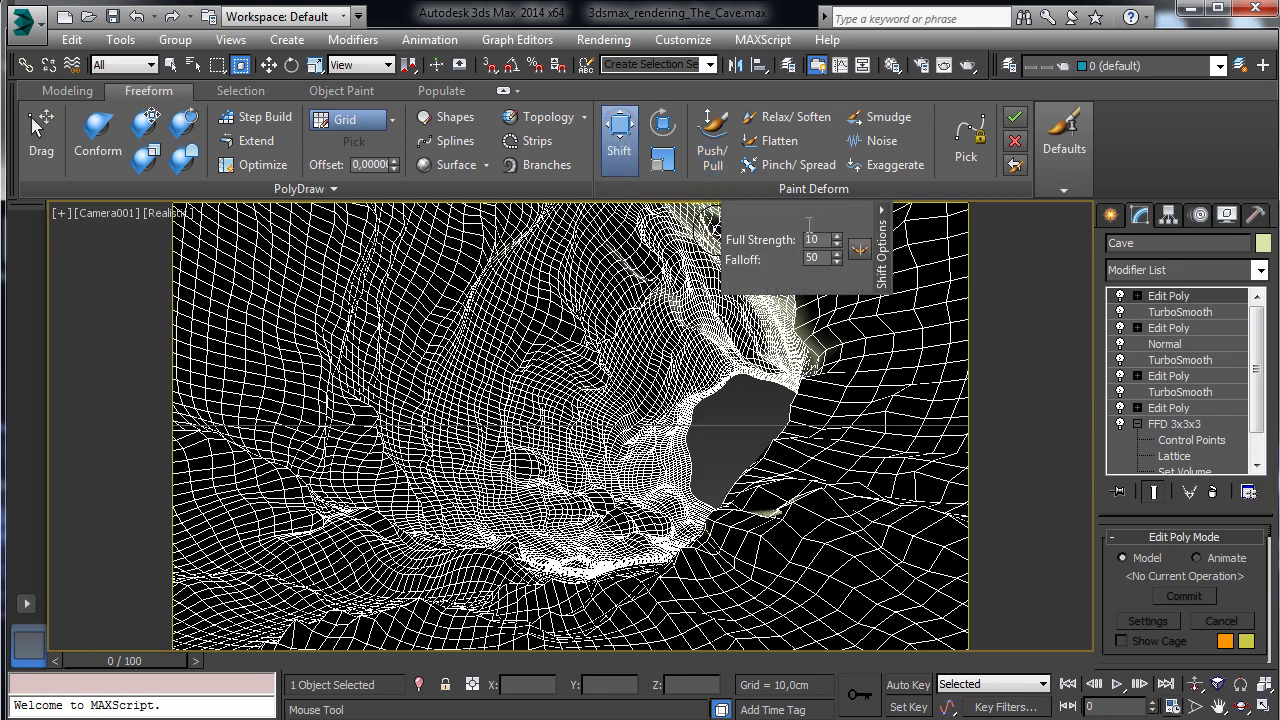
click(835, 241)
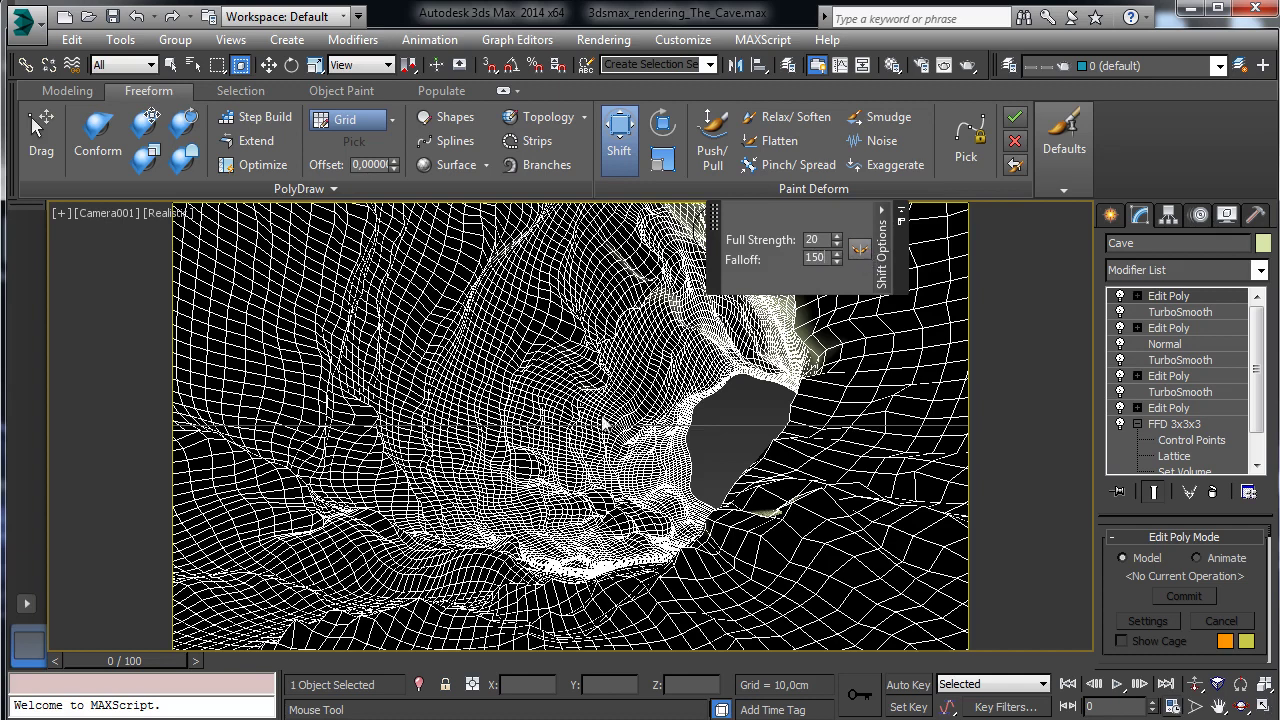
mouse_move(559, 507)
mouse_down()
mouse_move(560, 490)
mouse_move(560, 529)
mouse_move(583, 518)
mouse_up()
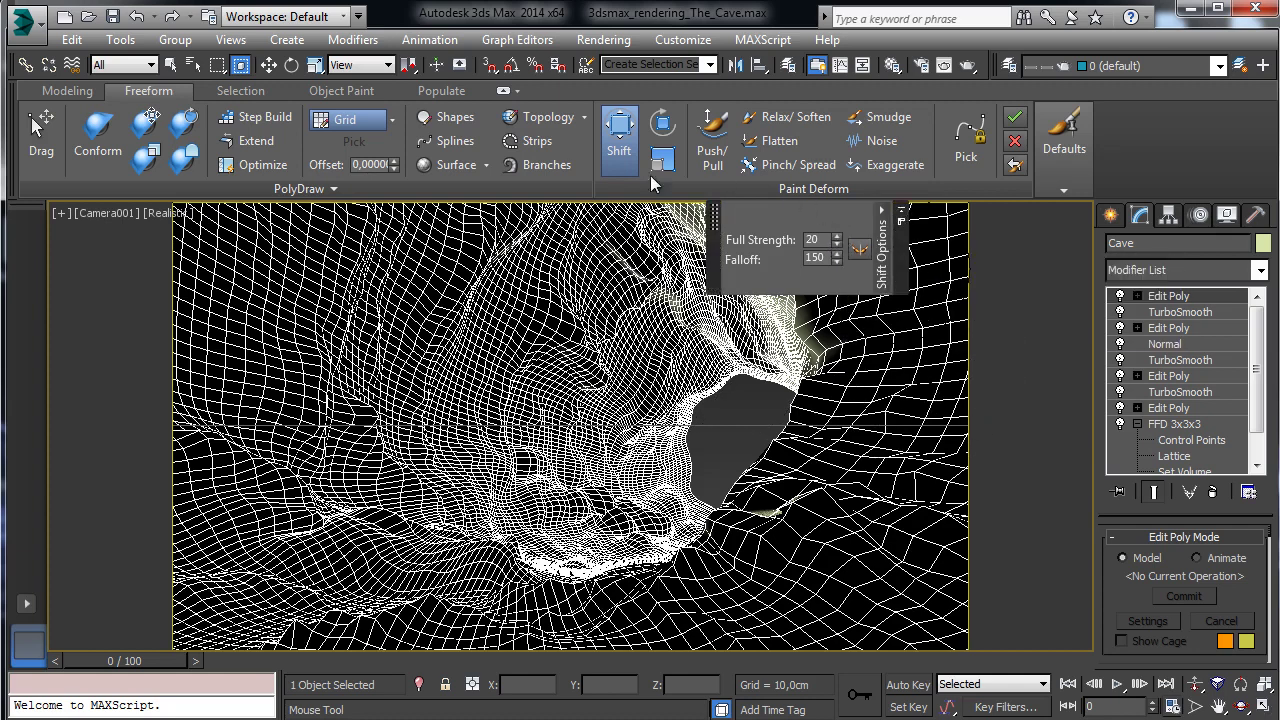
- Leave the Shift brush and add another TurboSmooth modifier on top of the cave's modifier stack
click(271, 67)
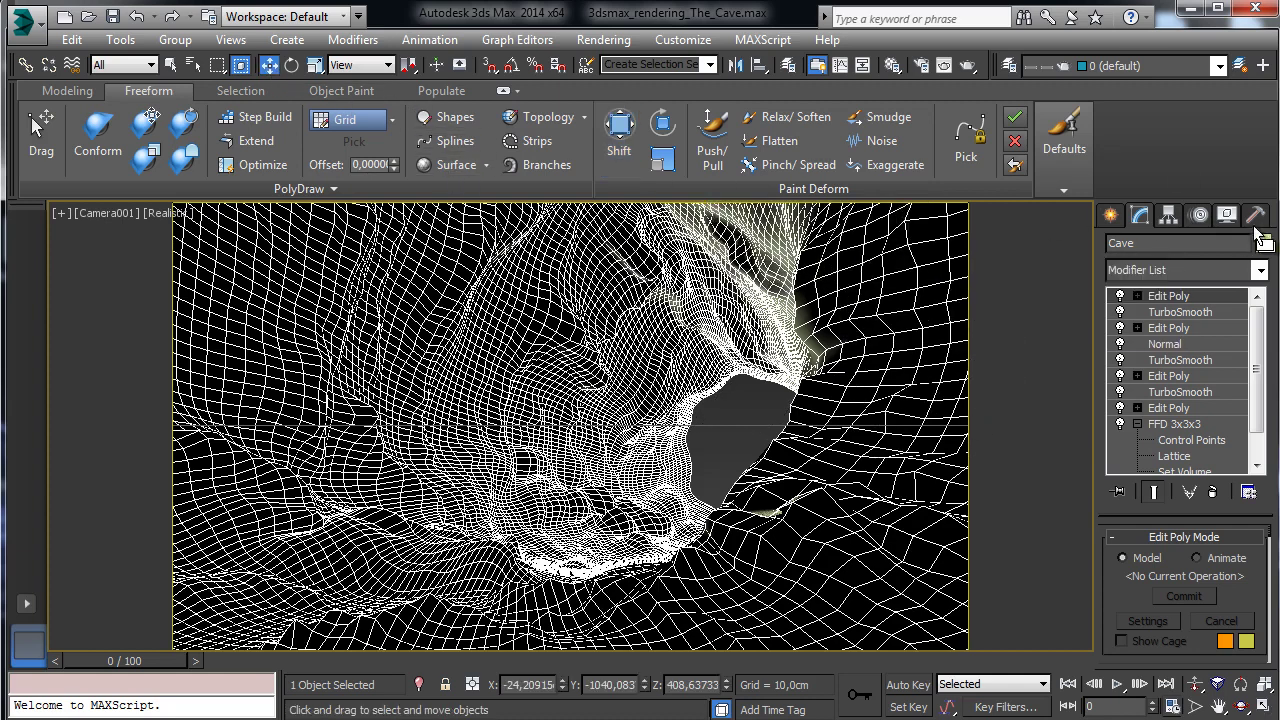
click(1260, 270)
drag(1261, 333, 1263, 719)
click(1200, 718)
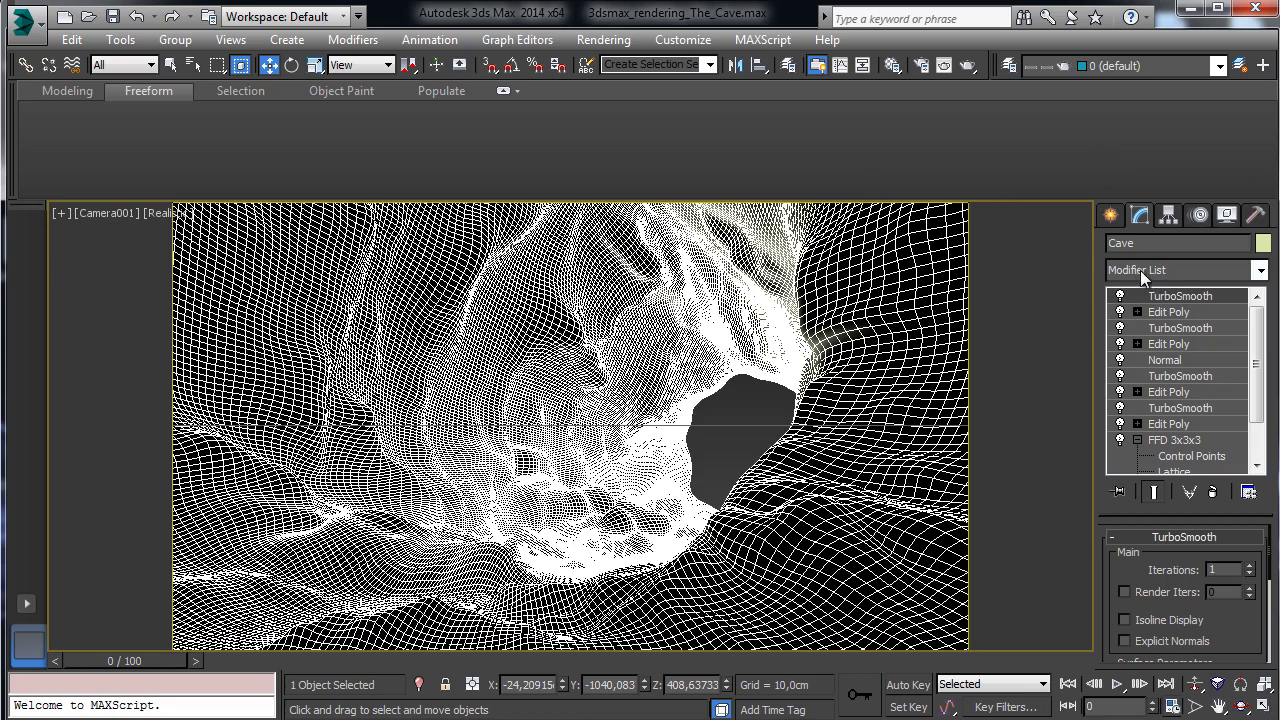
- Switch the viewport from the camera to Perspective and orbit slightly to view the smoothed cave interior
click(94, 213)
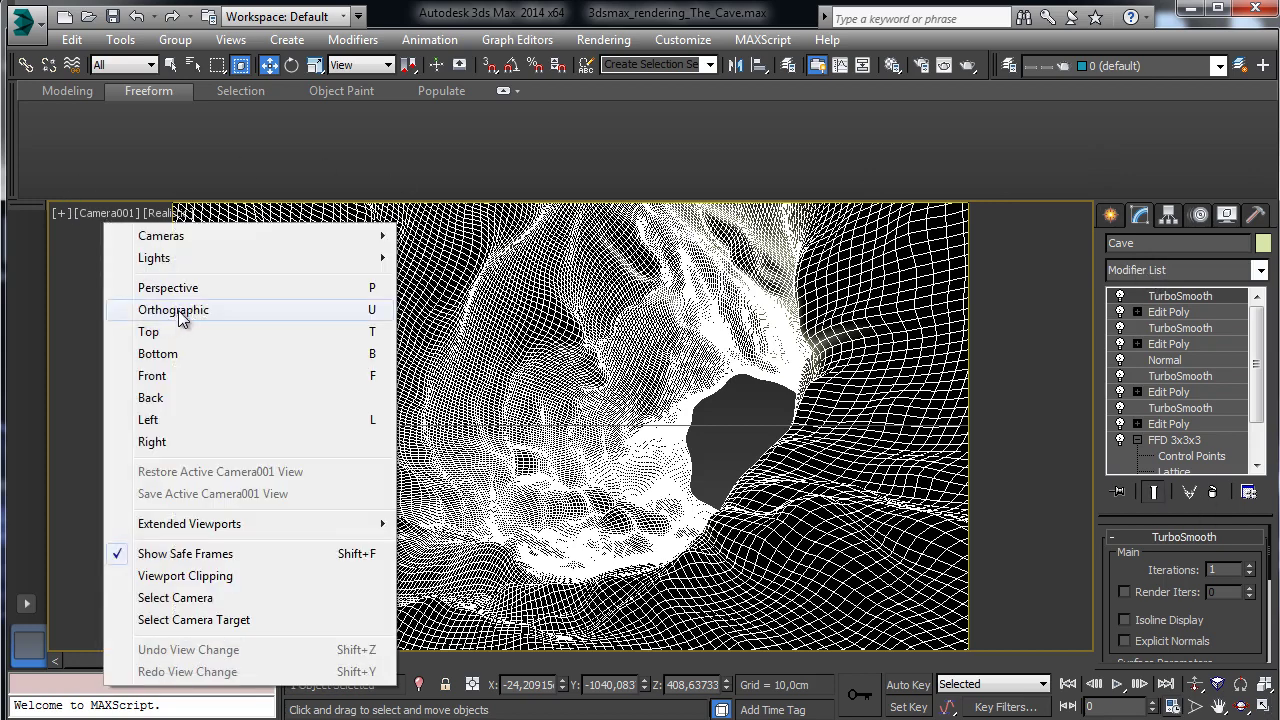
click(200, 287)
click(1240, 706)
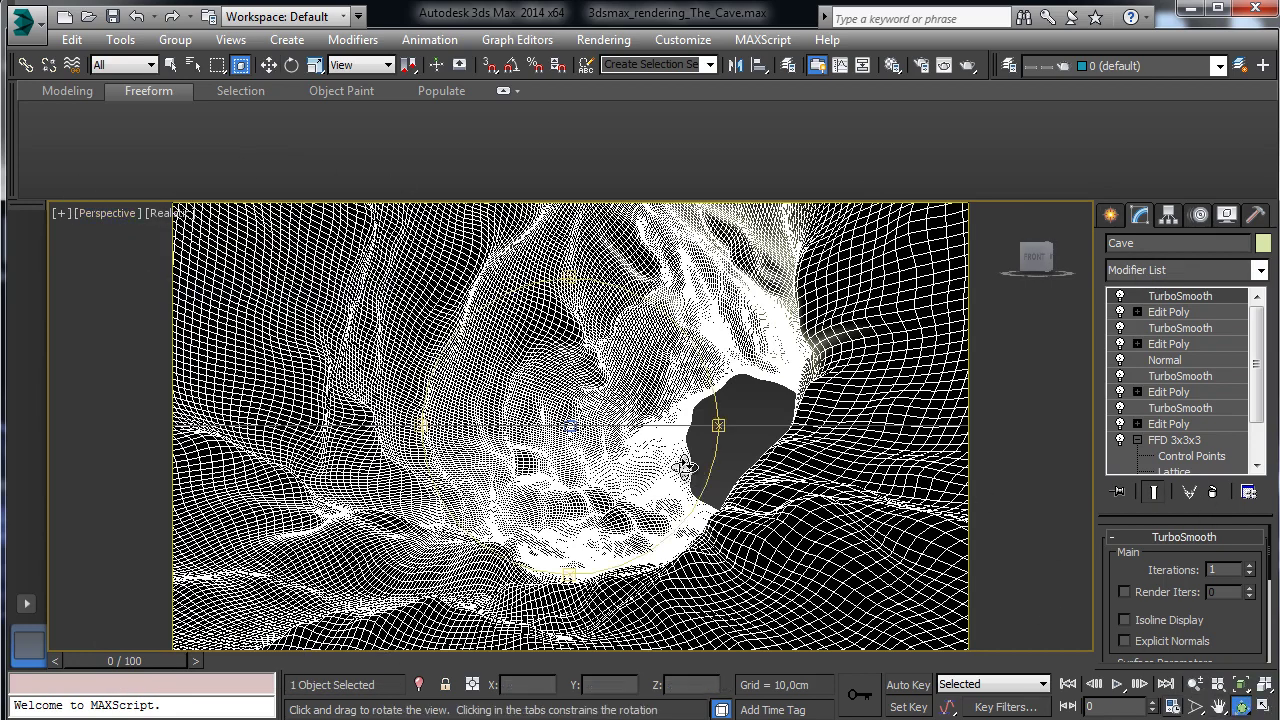
mouse_move(714, 429)
mouse_down()
mouse_move(690, 420)
mouse_move(717, 426)
mouse_up()
drag(633, 323, 618, 466)
drag(508, 467, 500, 468)
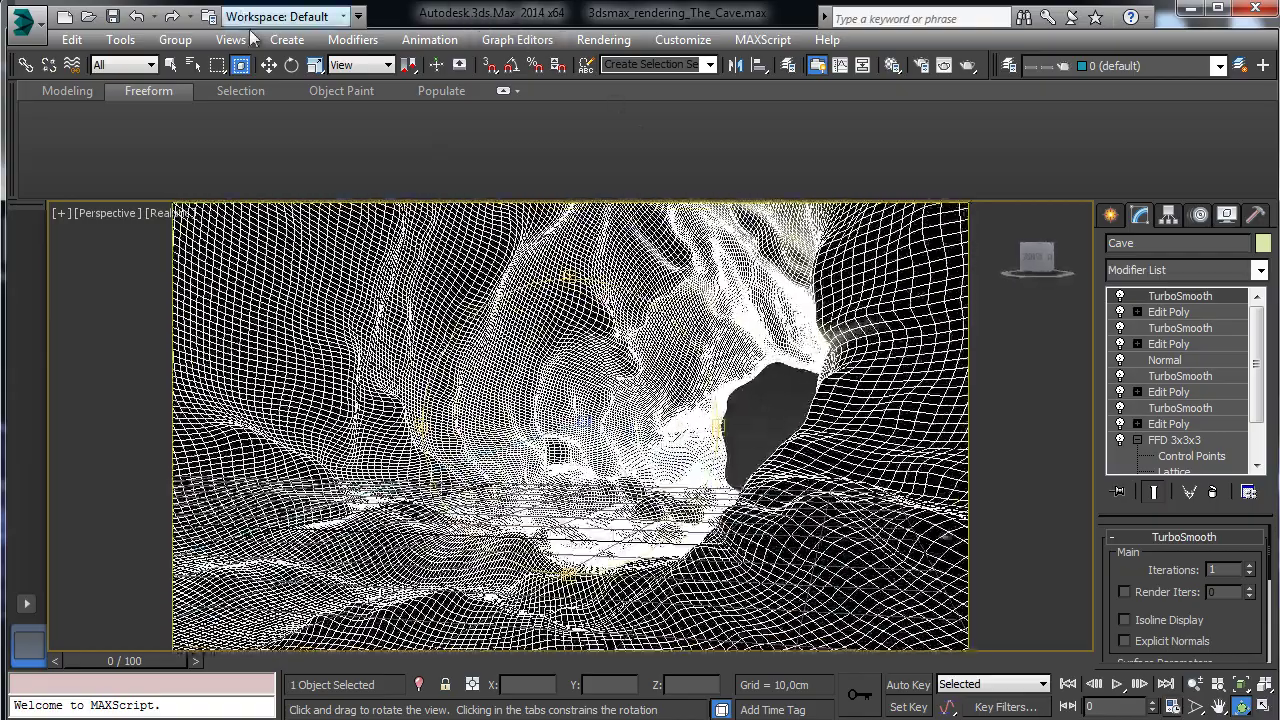
- Add an Edit Poly modifier above the new TurboSmooth and activate the Paint Deform Noise brush with its options in view
click(1260, 270)
drag(1260, 340, 1260, 500)
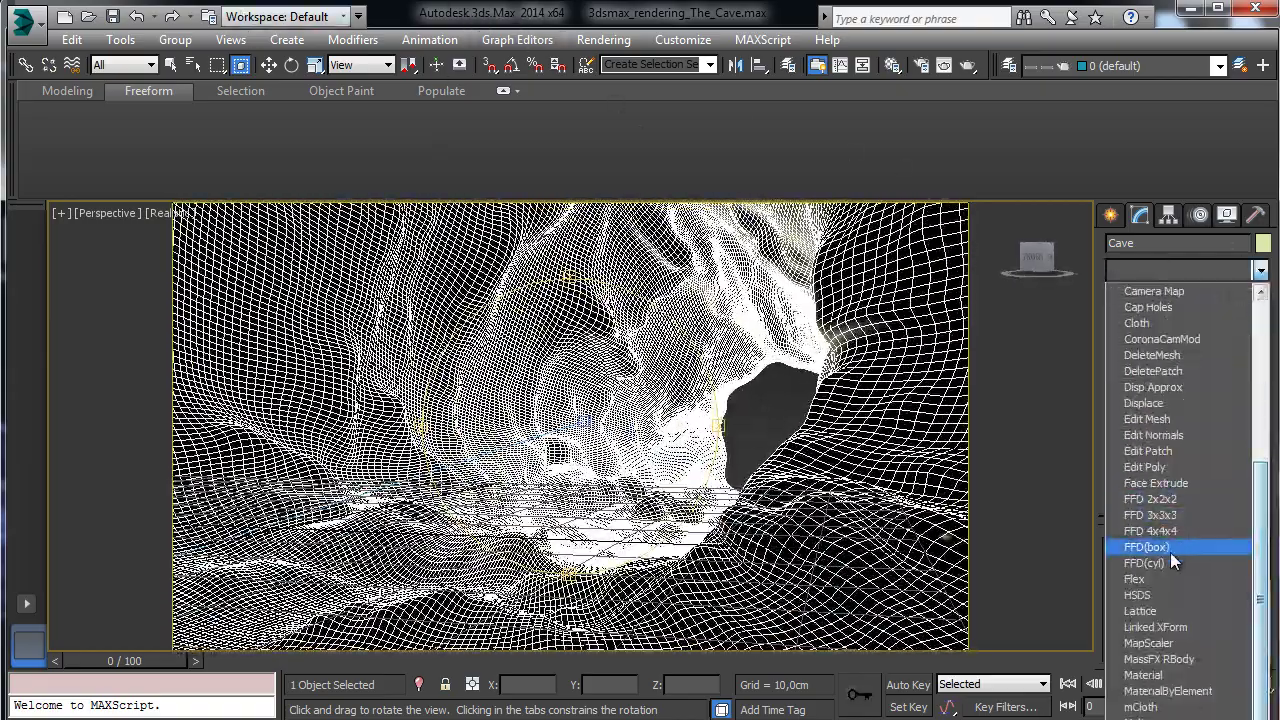
click(1168, 463)
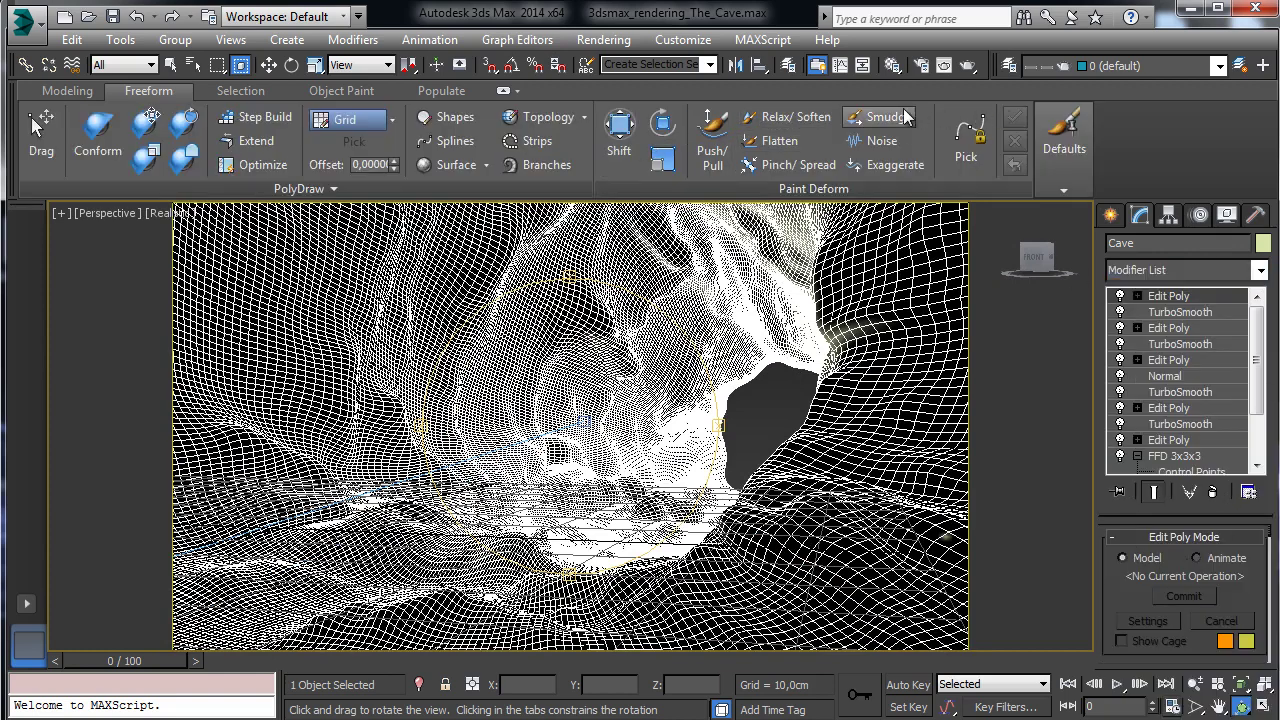
click(875, 141)
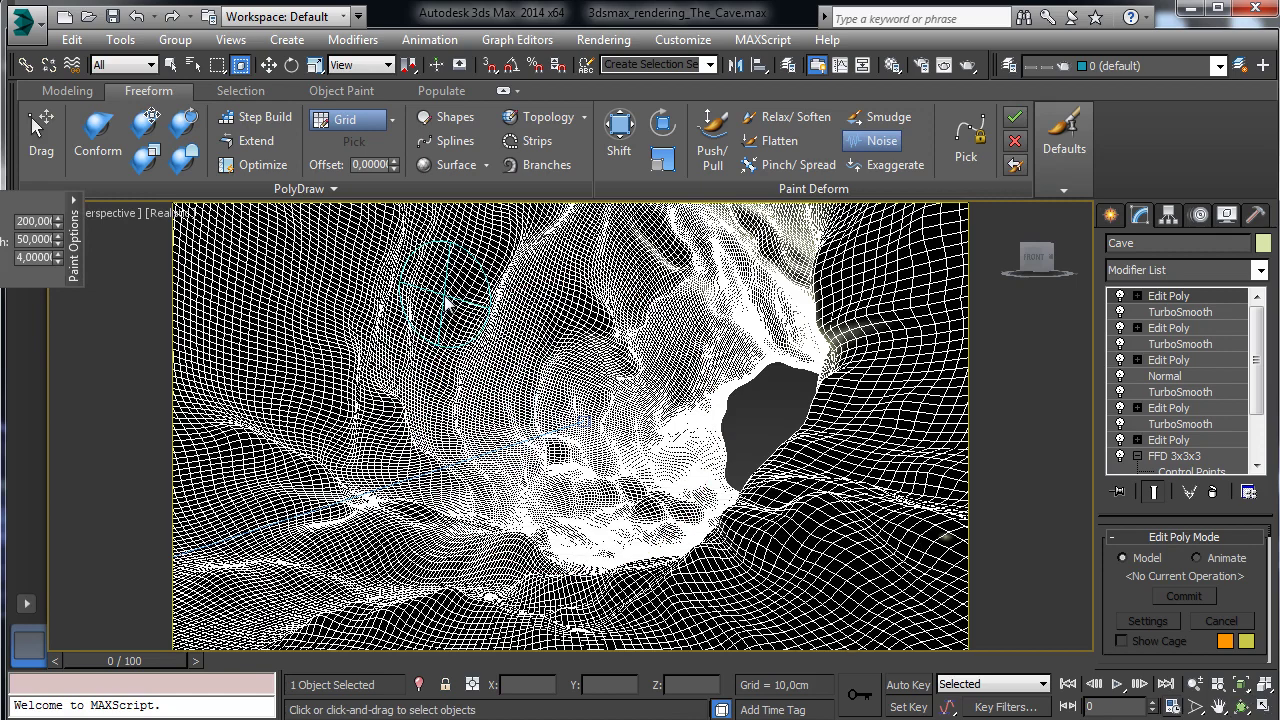
drag(60, 199, 163, 230)
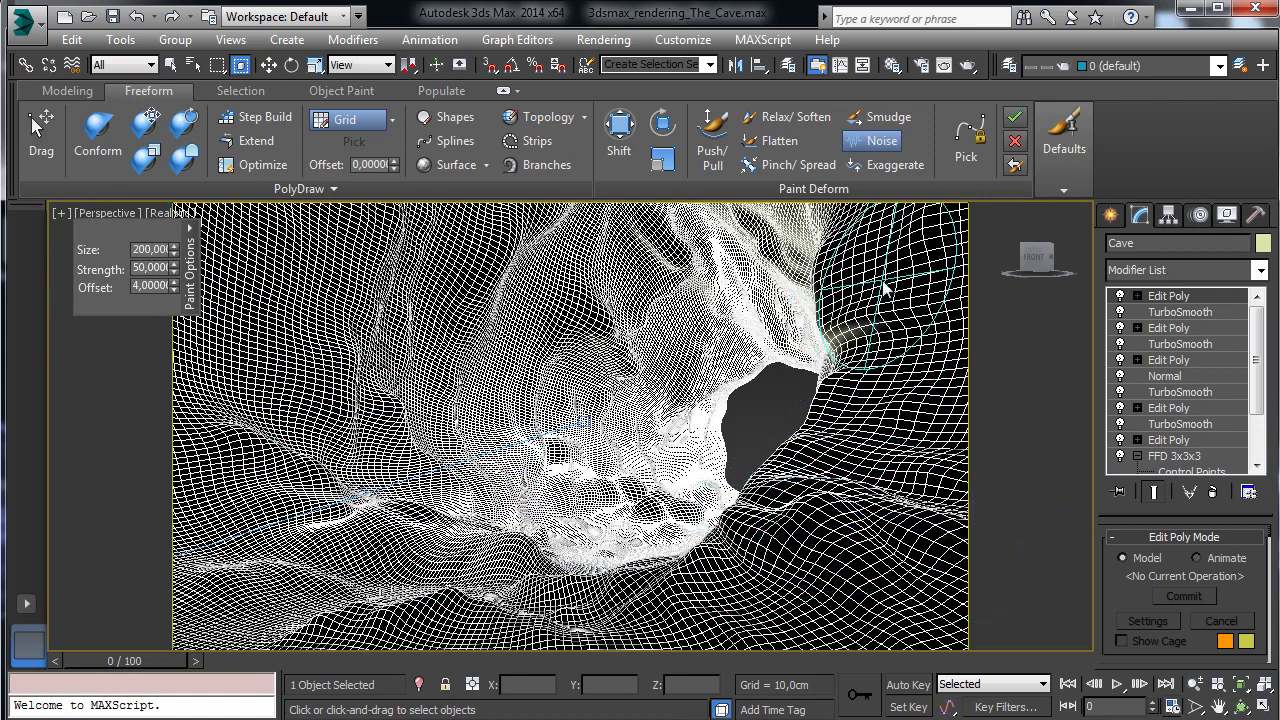
- Paint noise over the right cave wall, the foreground floor, the left ledge and the upper back wall
drag(895, 403, 905, 305)
drag(918, 260, 922, 232)
mouse_move(925, 351)
mouse_down()
mouse_move(854, 498)
mouse_move(883, 412)
mouse_up()
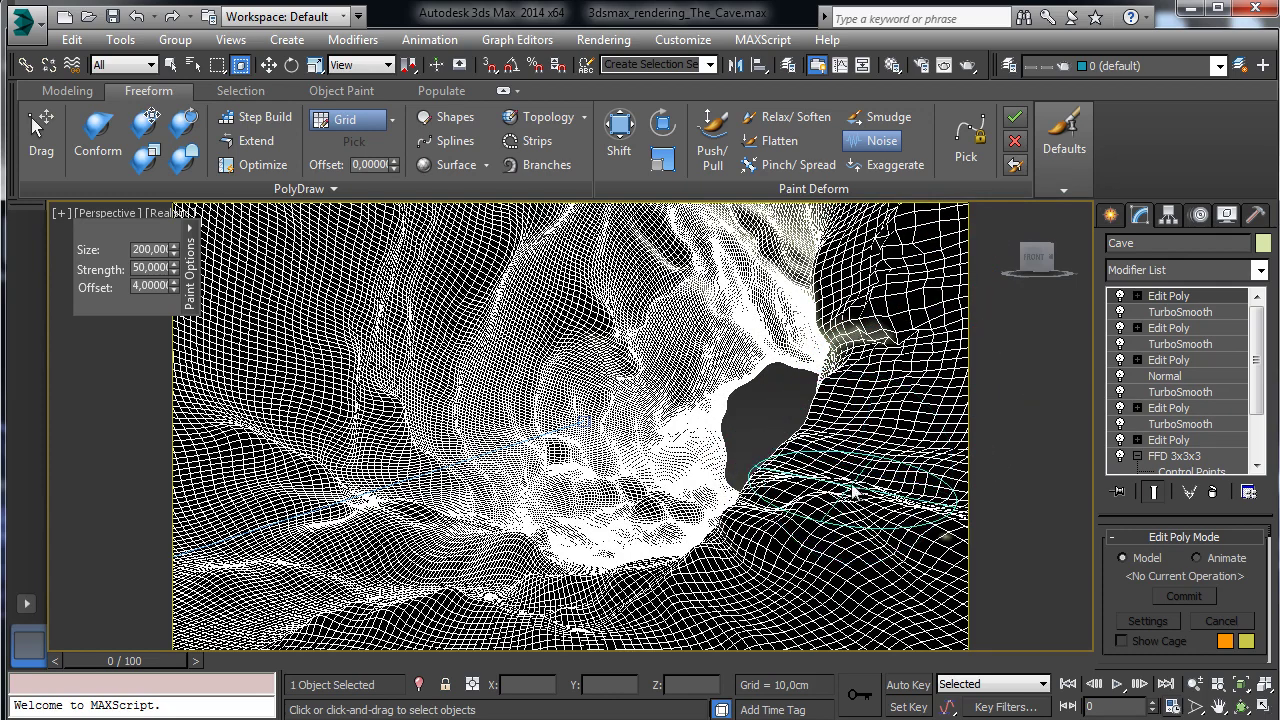
mouse_move(873, 602)
mouse_down()
mouse_move(925, 620)
mouse_move(711, 580)
mouse_move(657, 585)
mouse_up()
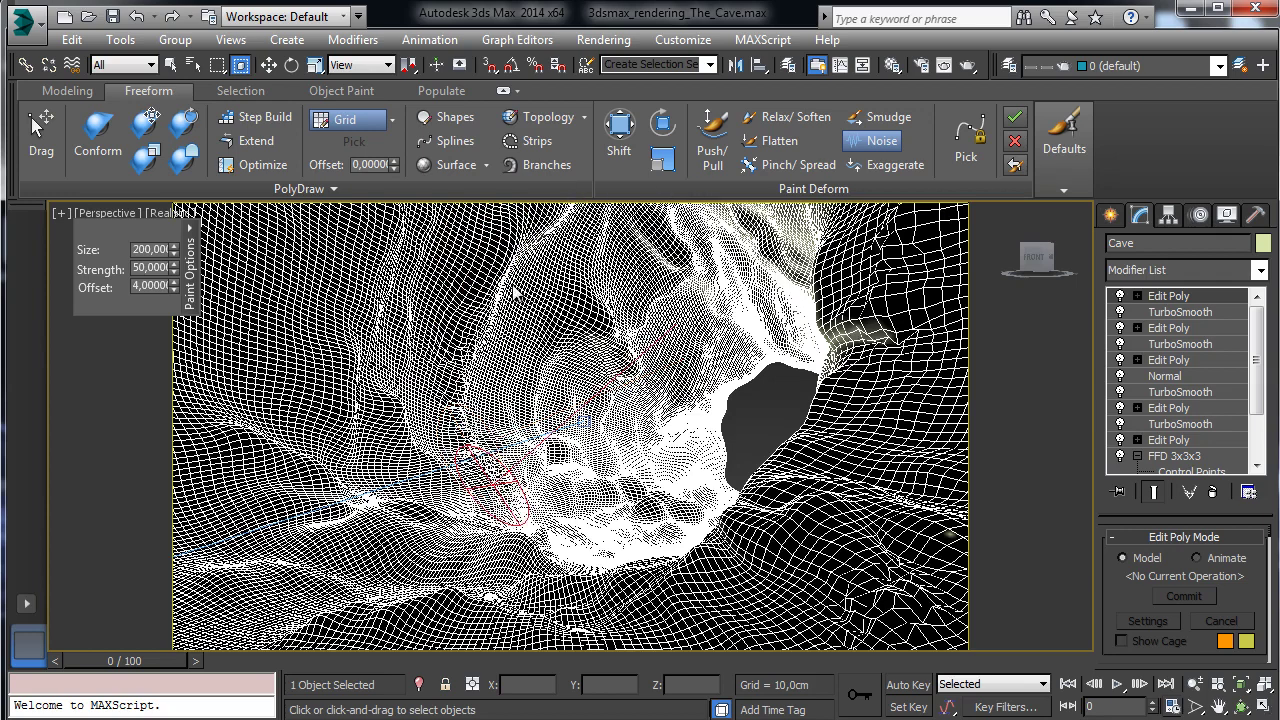
drag(410, 267, 645, 250)
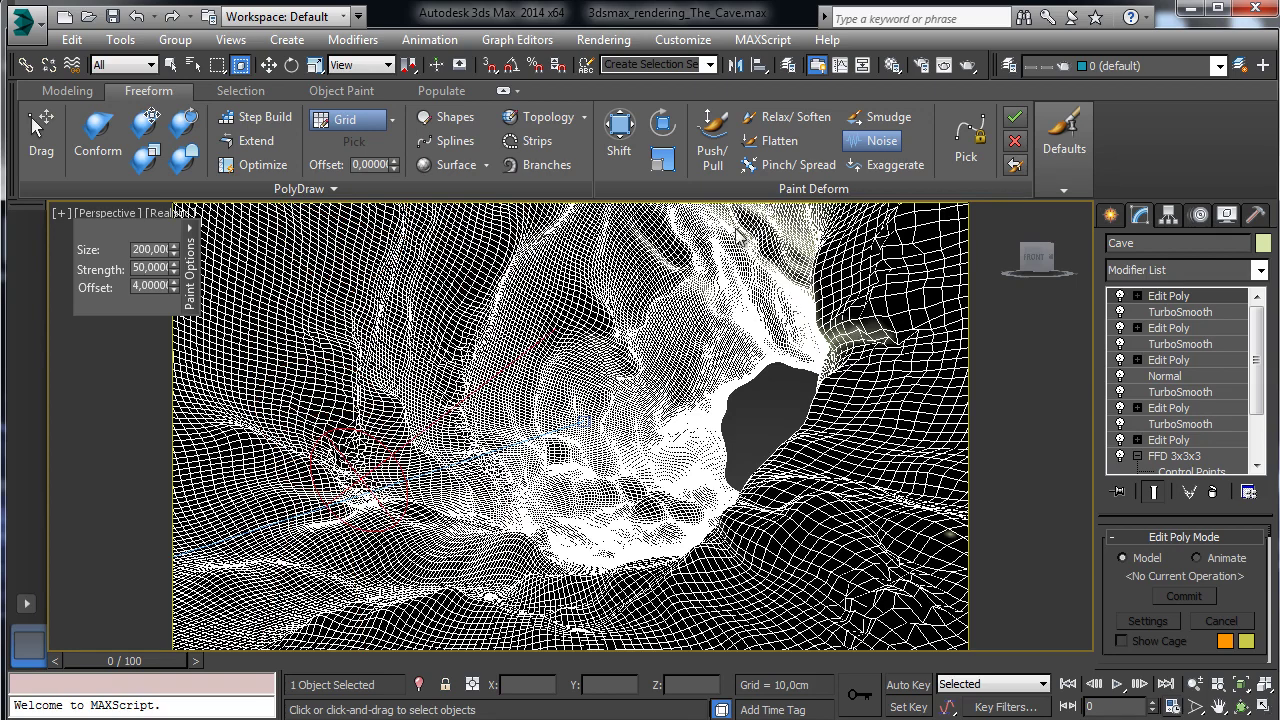
- Paint more noise over the cave's back wall, left ledge and the floor near the back opening
mouse_move(740, 238)
mouse_down()
mouse_move(674, 268)
mouse_move(608, 273)
mouse_up()
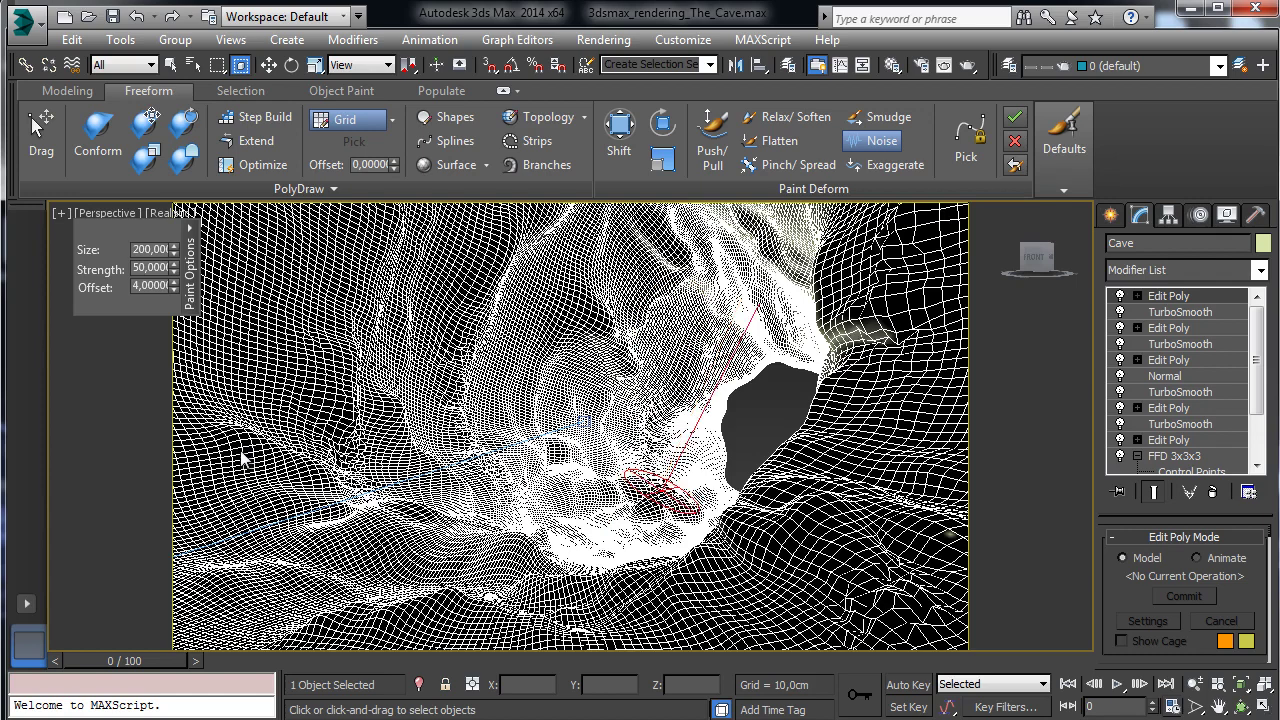
drag(241, 451, 239, 447)
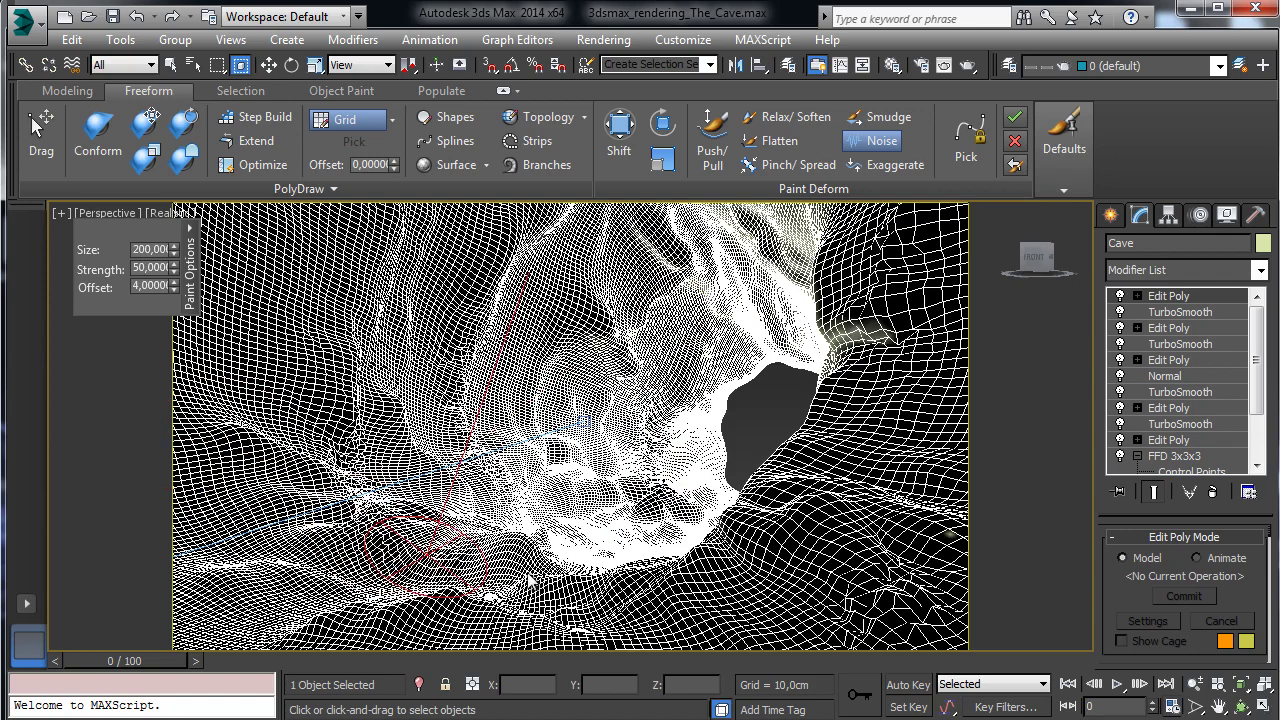
drag(879, 209, 901, 212)
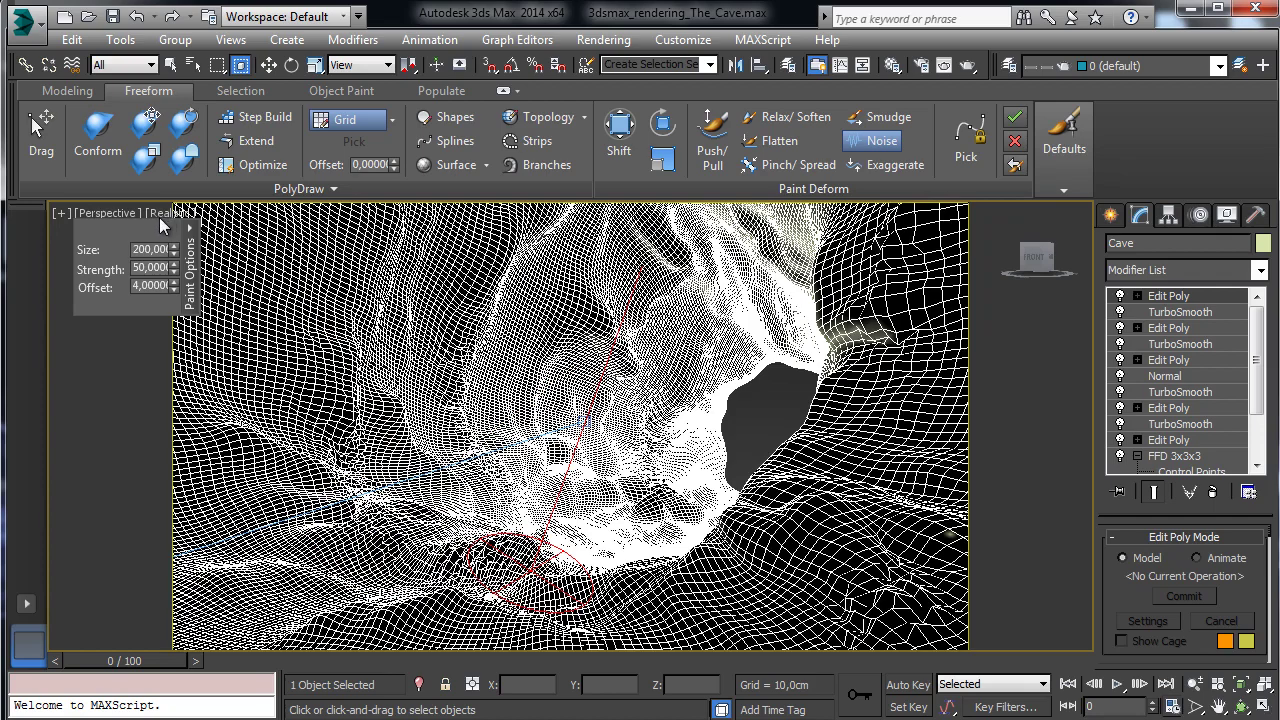
- Set the viewport to Shaded and turn off the edged-faces display for the selected cave
click(165, 212)
click(180, 257)
click(163, 213)
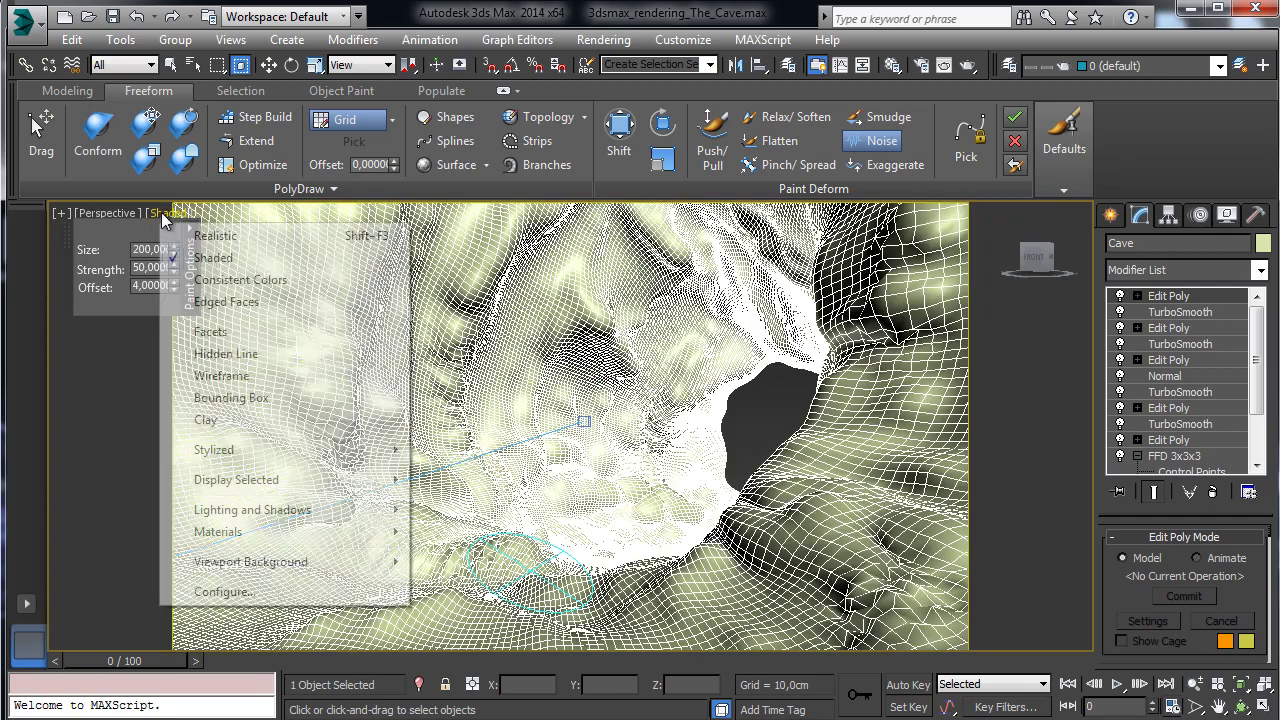
click(287, 591)
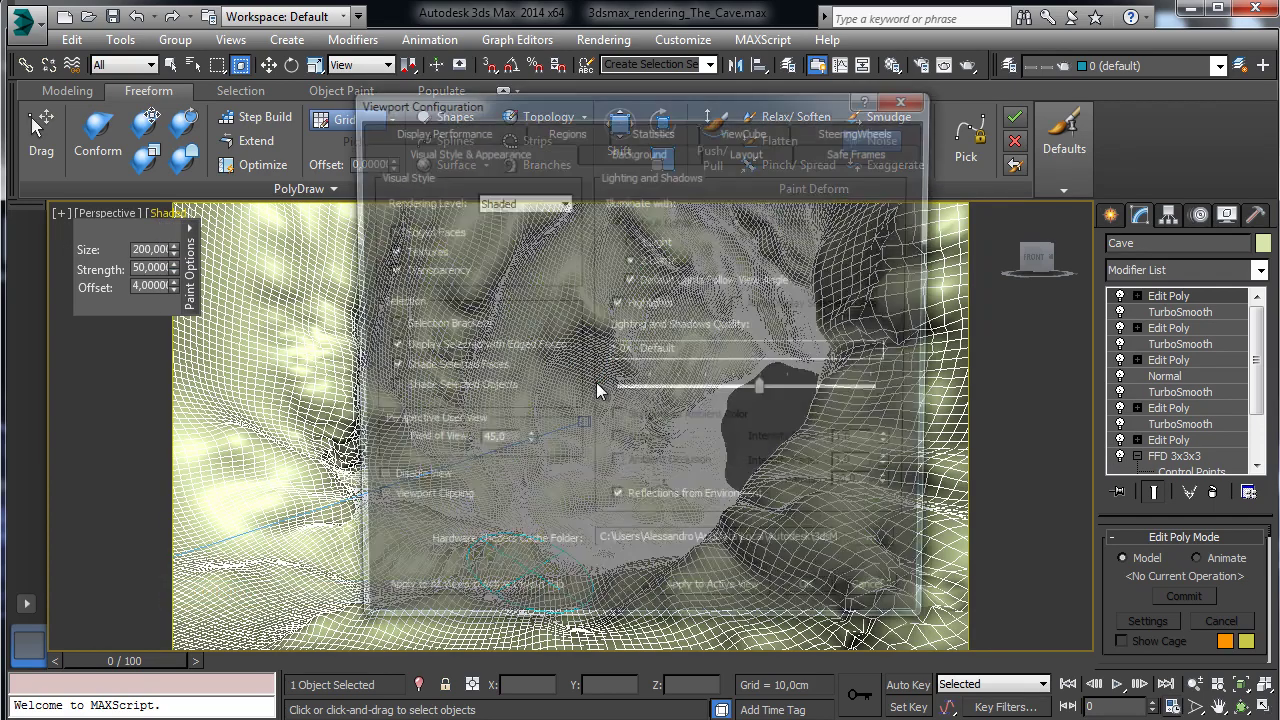
click(815, 600)
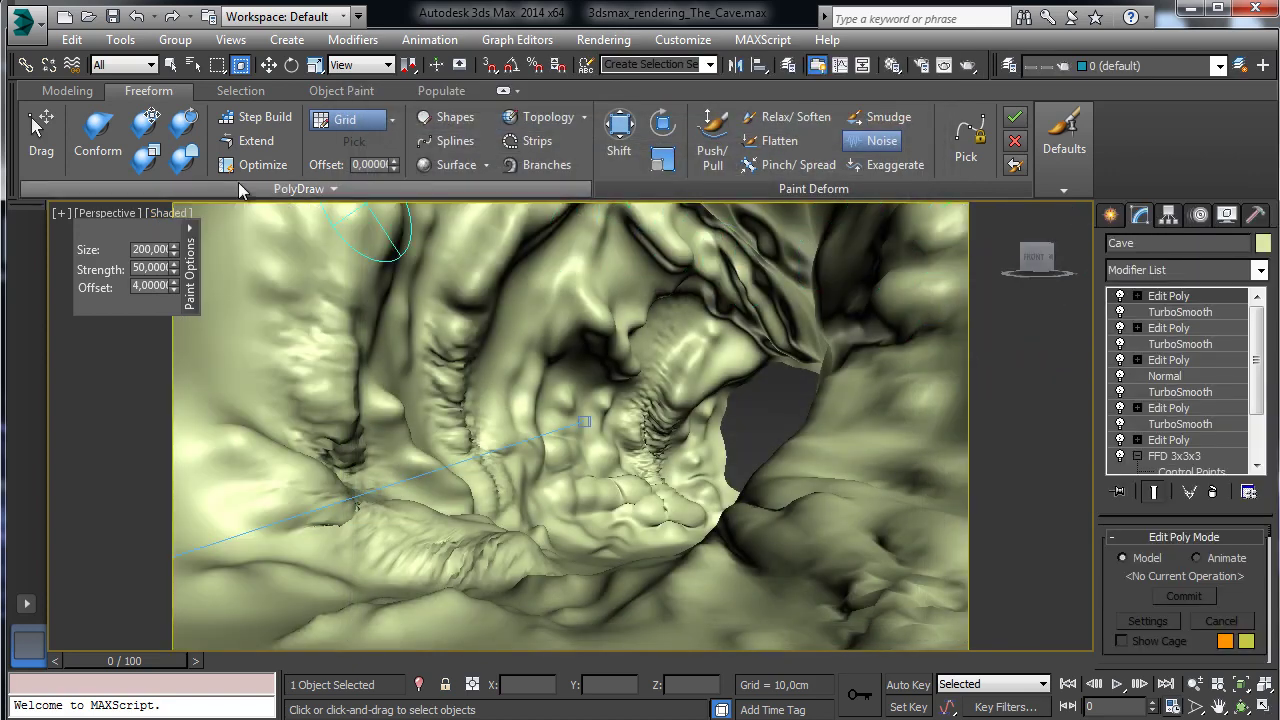
- Switch the viewport from Perspective back to the Camera001 view
click(113, 217)
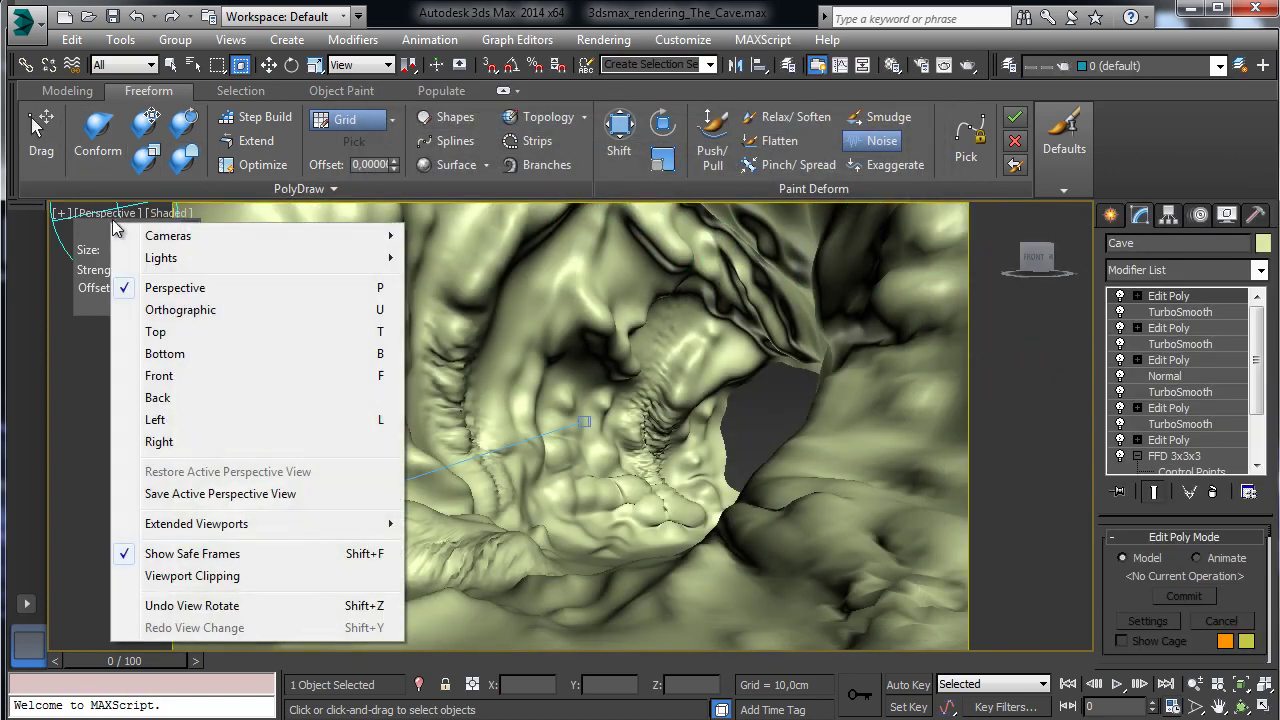
mouse_move(335, 237)
click(465, 238)
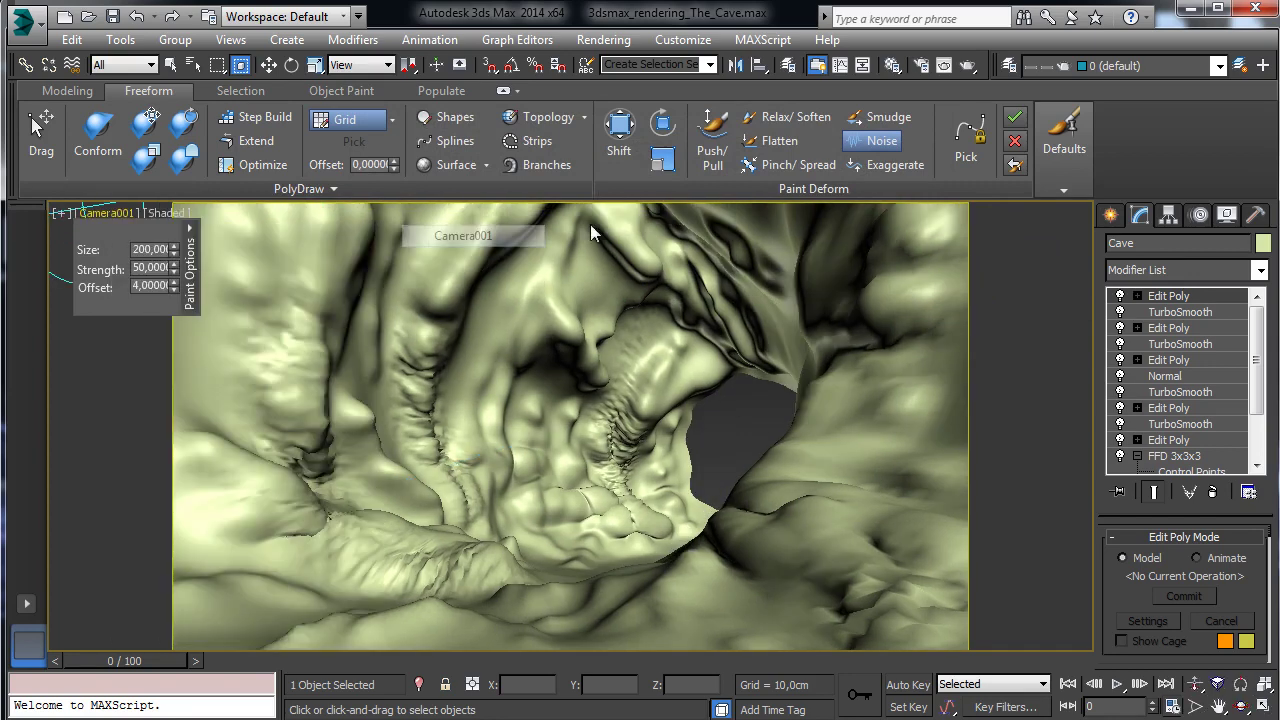
- Leave the Noise brush and save the cave scene
click(171, 65)
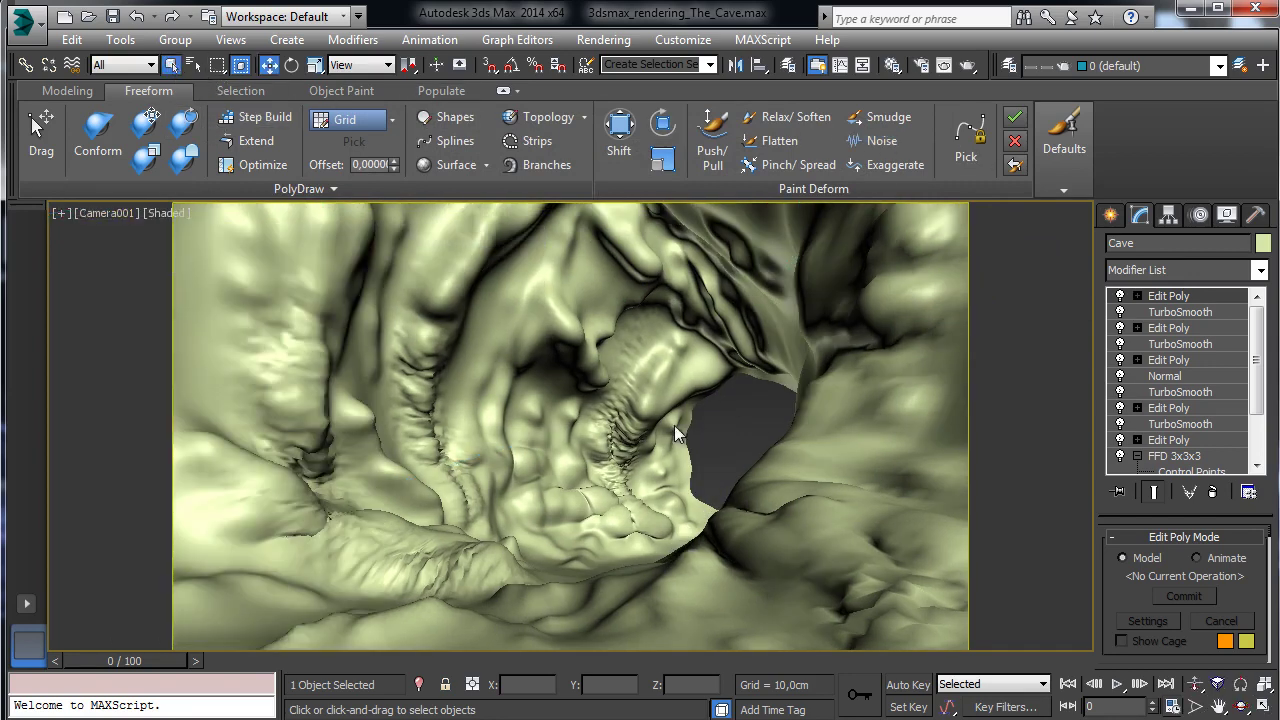
click(1064, 190)
click(1064, 190)
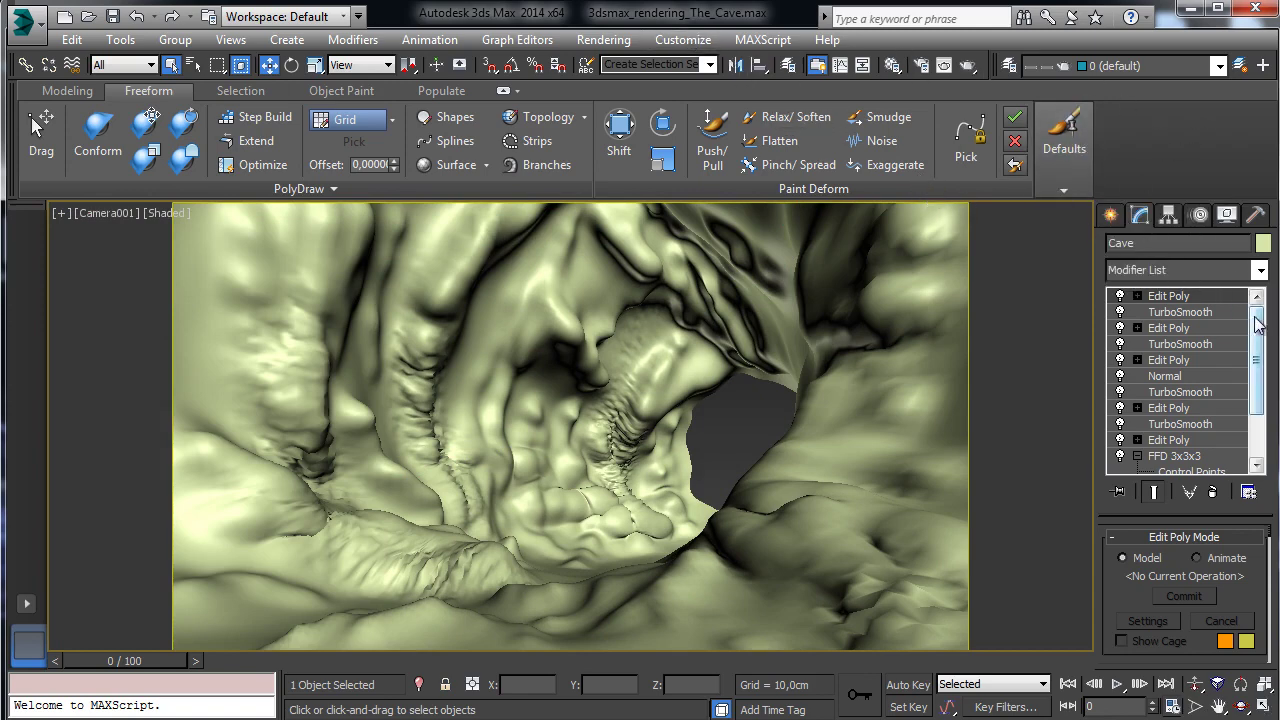
click(112, 16)
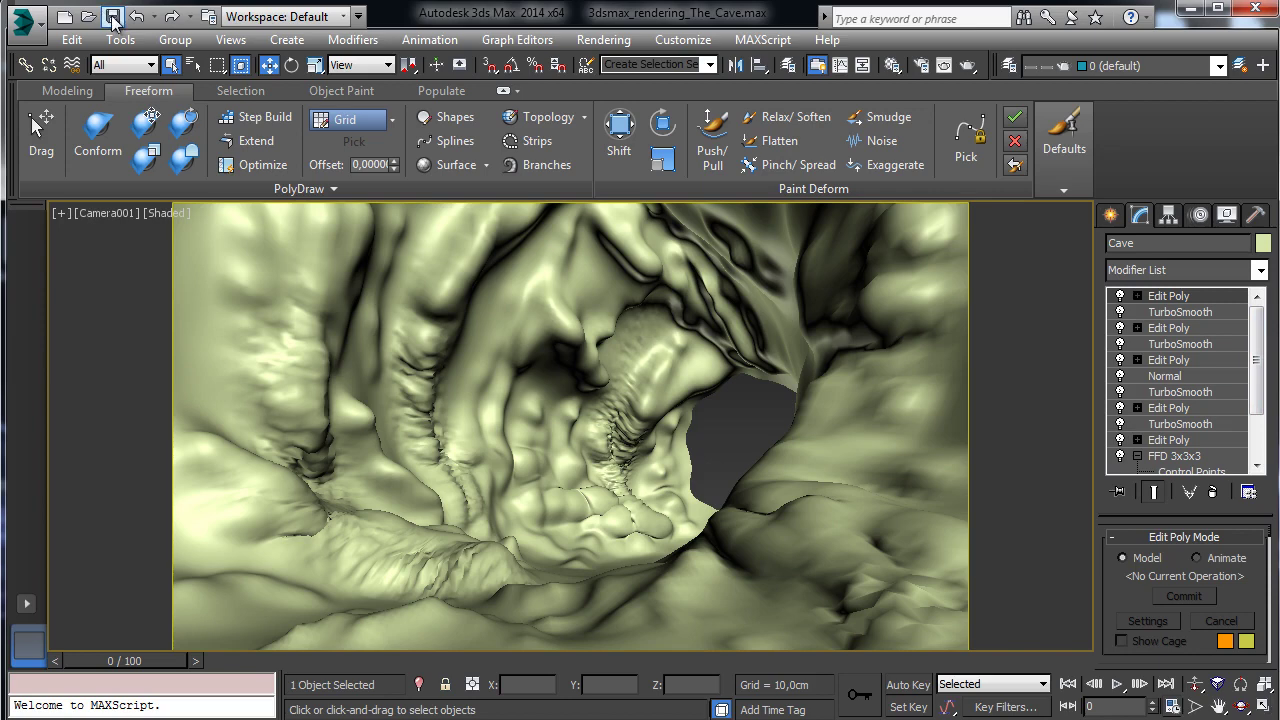
- Minimize the modeling ribbon and add a Displace modifier on top of the cave's modifier stack
click(502, 91)
click(1259, 192)
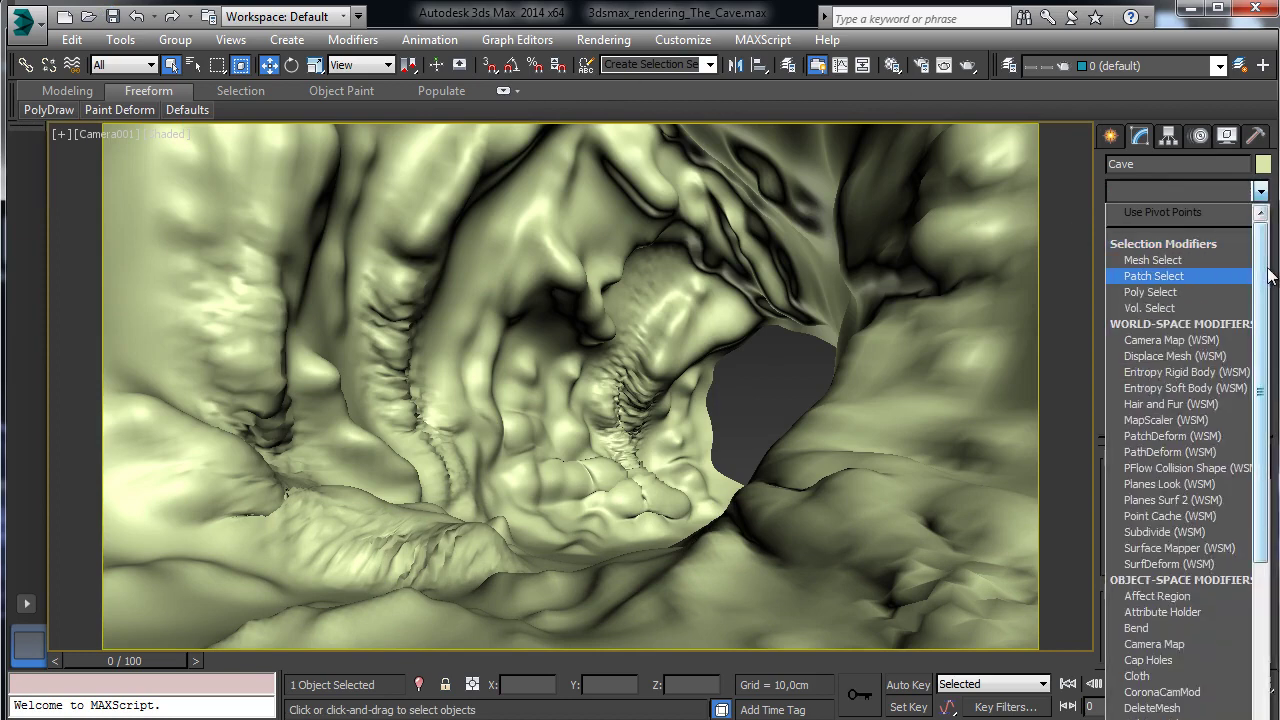
scroll(1190, 440, down, 3)
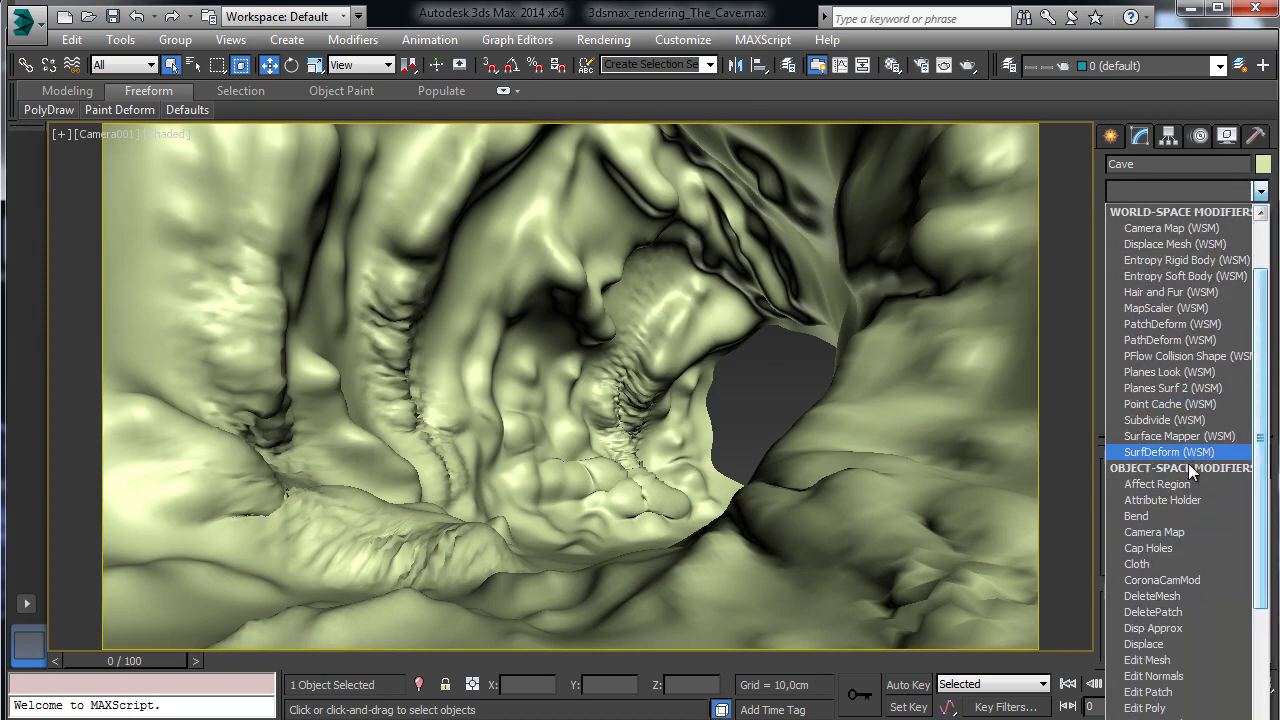
click(1170, 644)
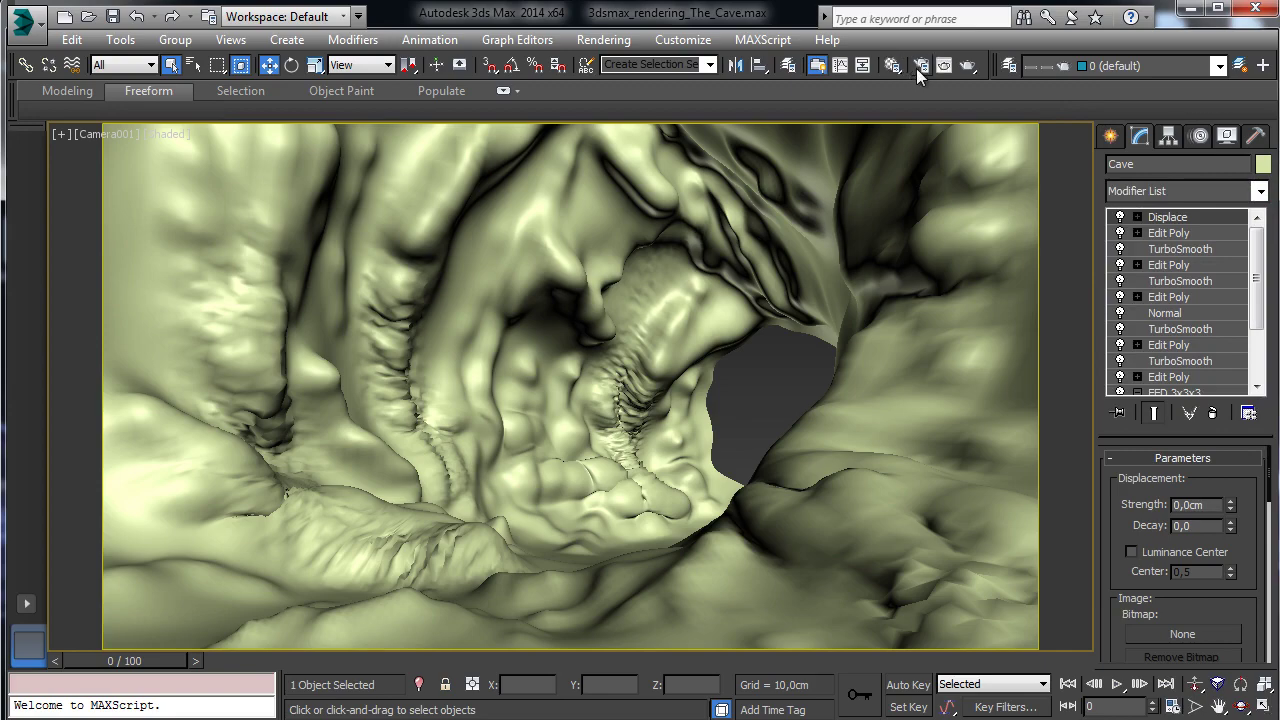
- Open the Material Editor
click(891, 79)
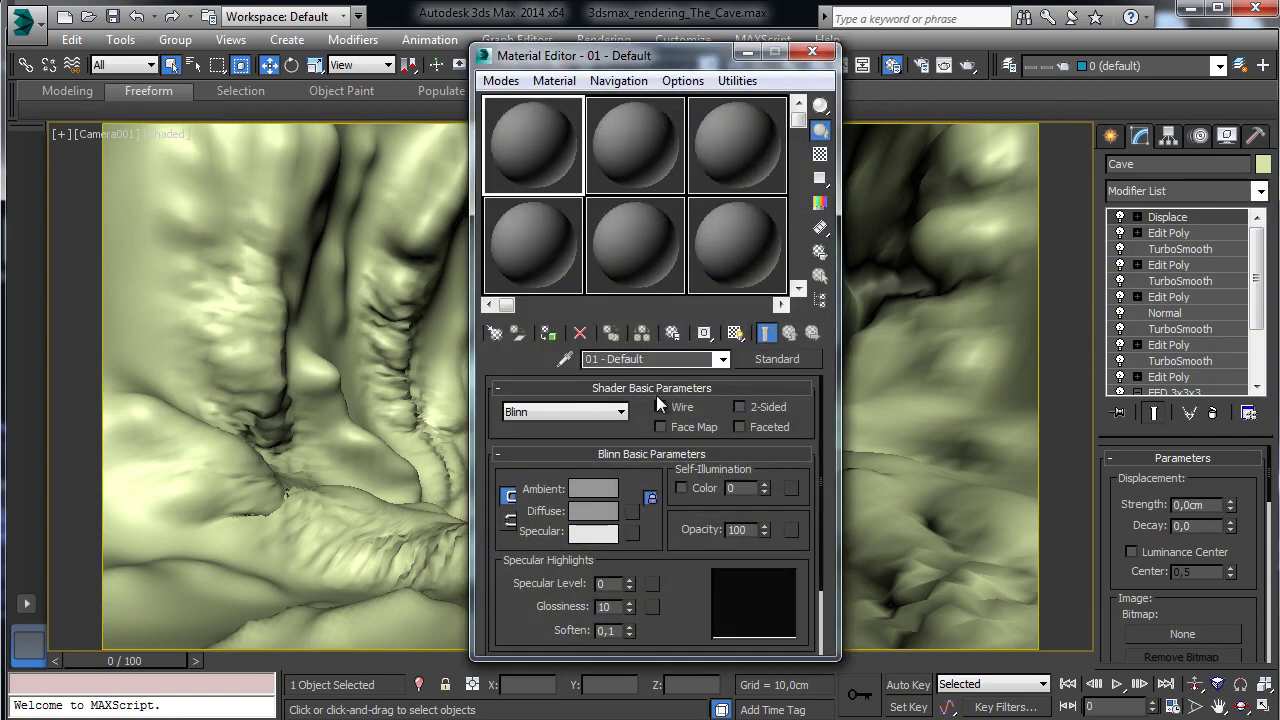